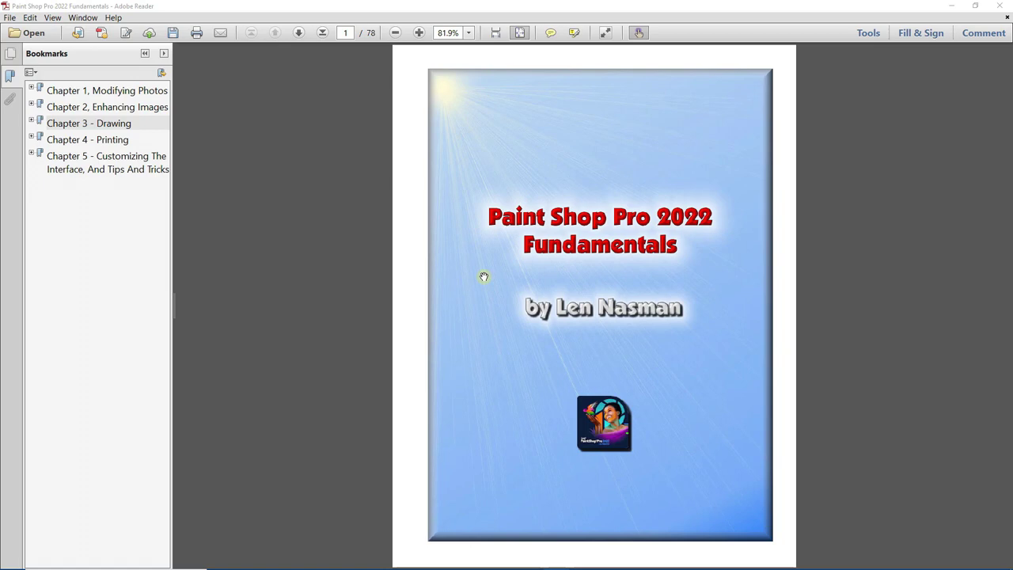
{"action": "left_click", "coordinate": [33, 122]}
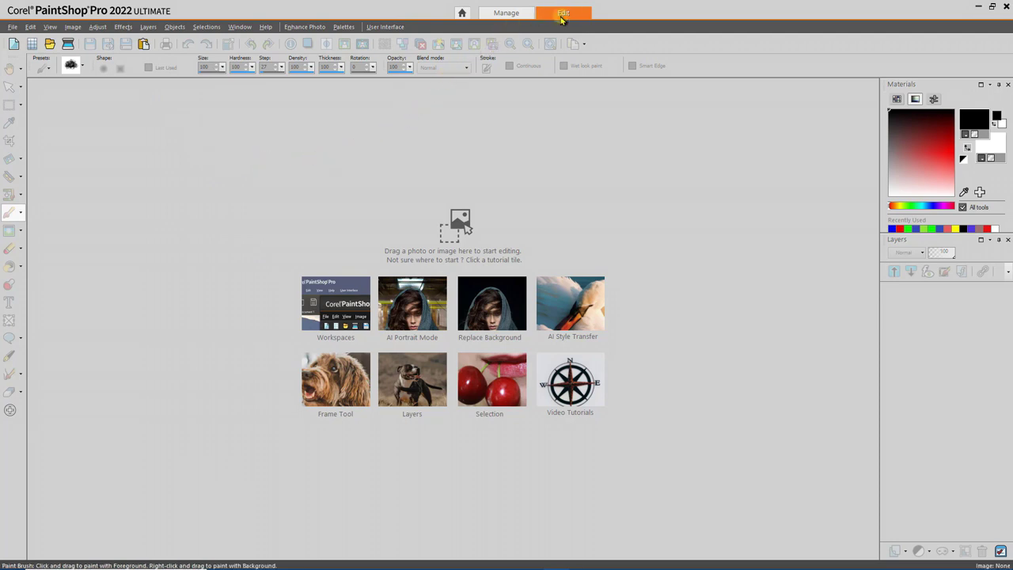
Create a new 1024 × 768 pixel image at 300 pixels/inch with a white, non-transparent raster background
{"action": "left_click", "coordinate": [14, 45]}
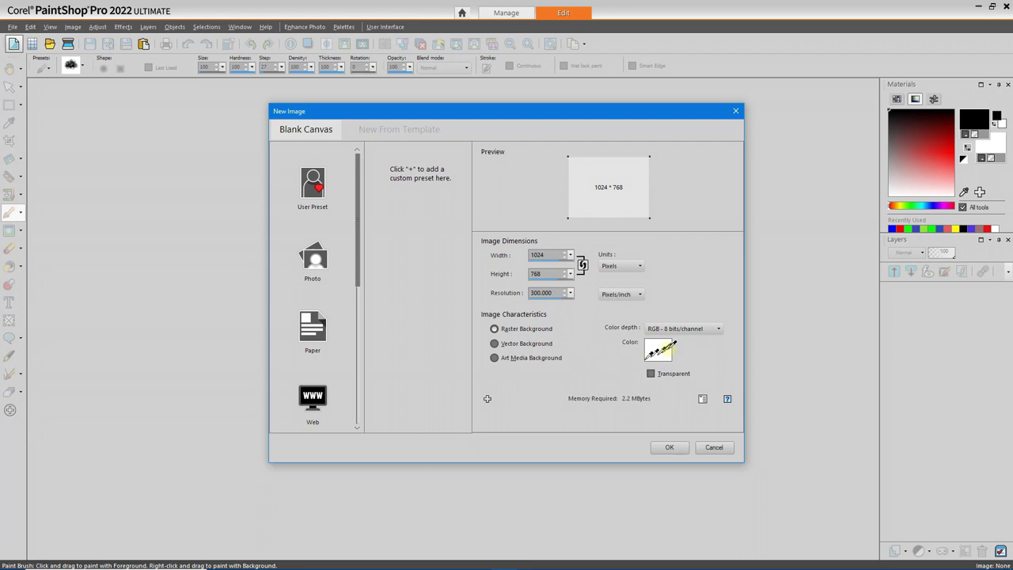
{"action": "left_click", "coordinate": [649, 374]}
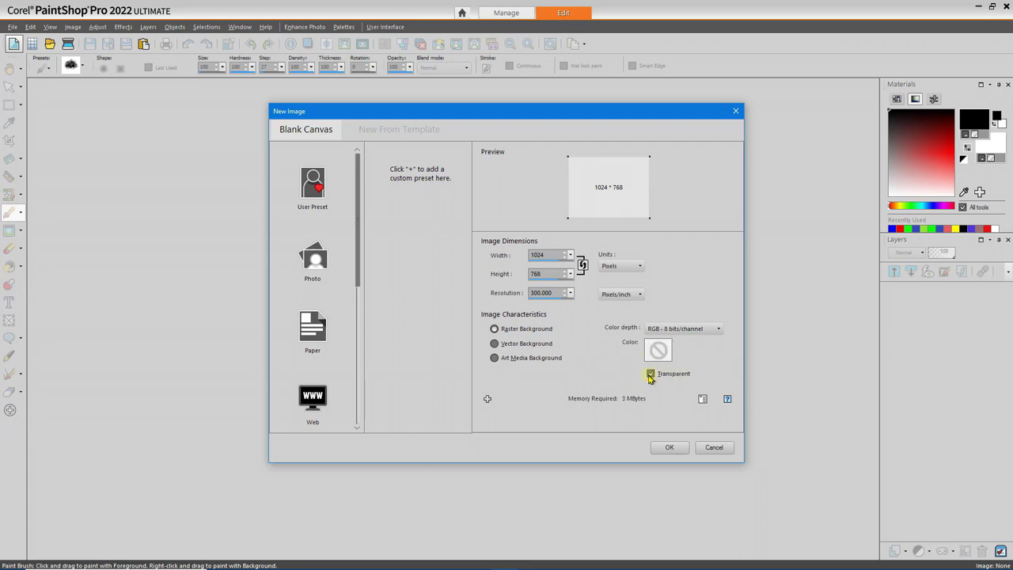
{"action": "left_click", "coordinate": [650, 375]}
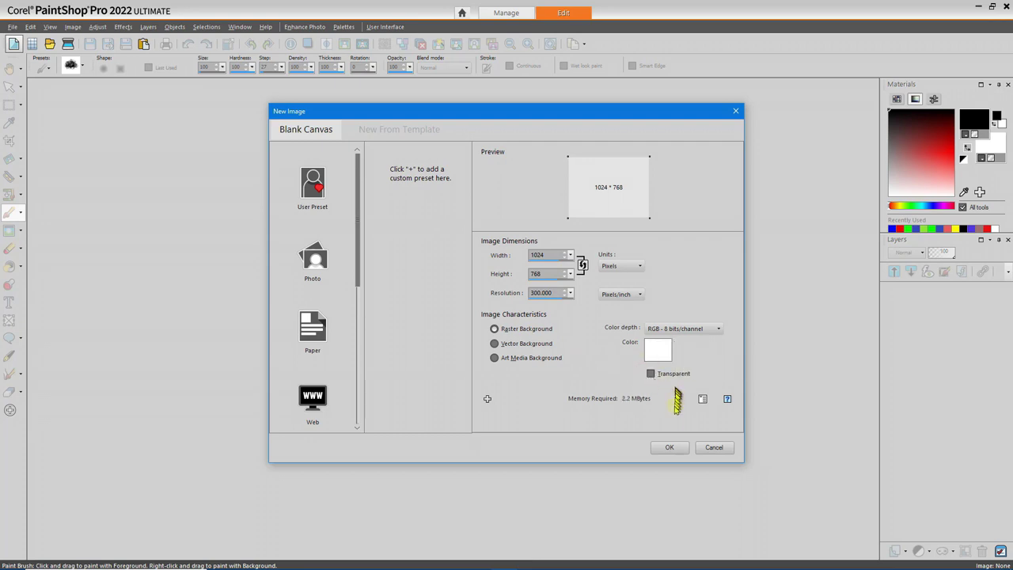
{"action": "left_click", "coordinate": [669, 447]}
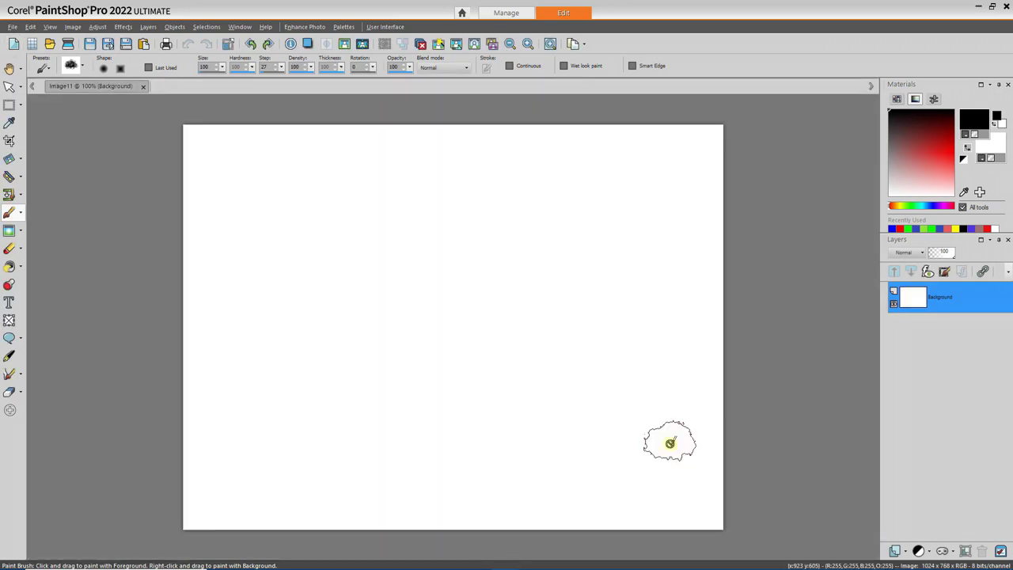
{"action": "key", "text": "k"}
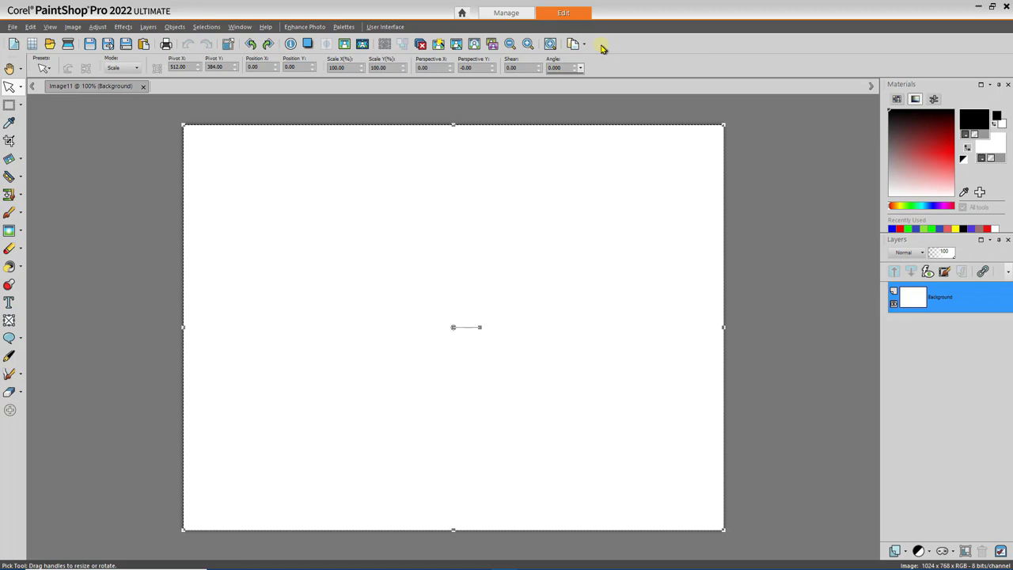
{"action": "key", "text": "ctrl+shift+v"}
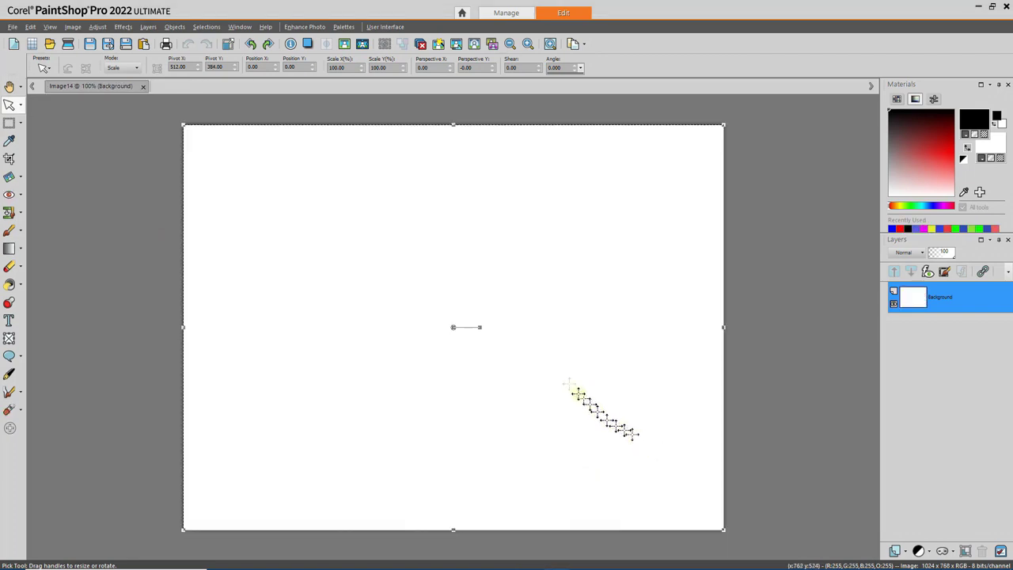
Paint two thick horizontal black bars with the Paint Brush, and a diagonal stroke across them in the white background colour
{"action": "left_click", "coordinate": [10, 232]}
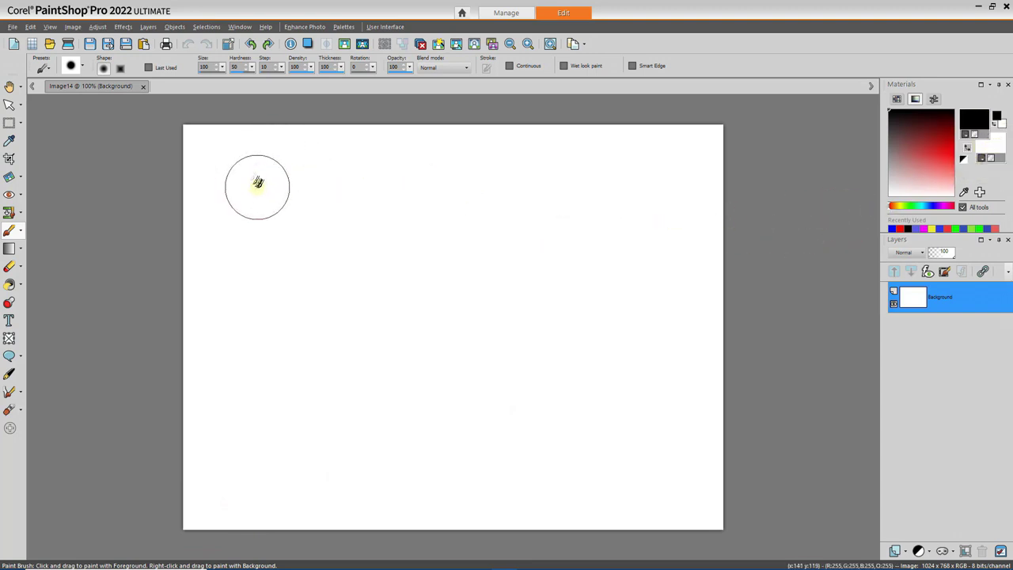
{"action": "left_click_drag", "start_coordinate": [257, 186], "coordinate": [482, 185]}
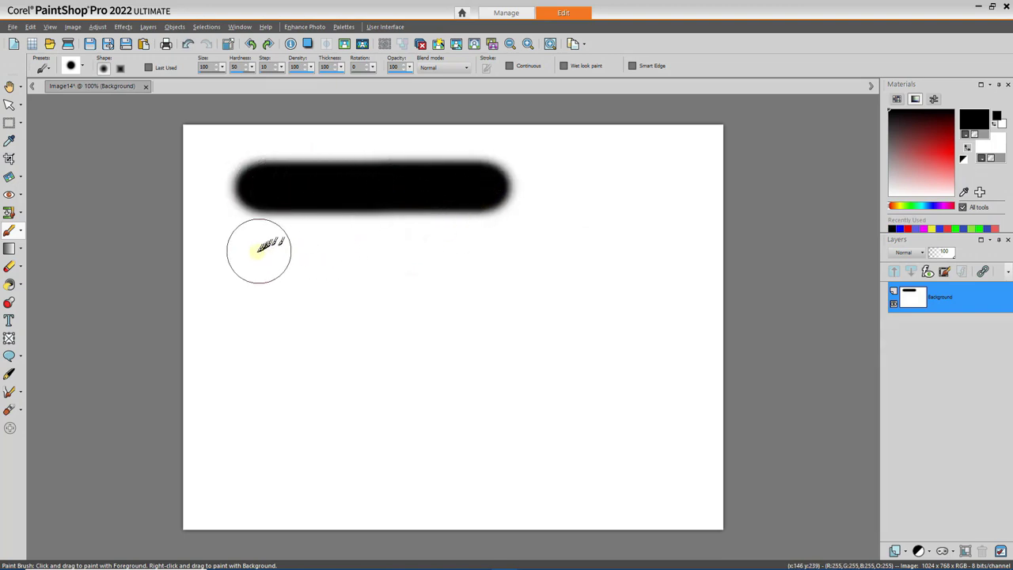
{"action": "left_click", "coordinate": [254, 252]}
{"action": "left_click_drag", "start_coordinate": [256, 250], "coordinate": [493, 250]}
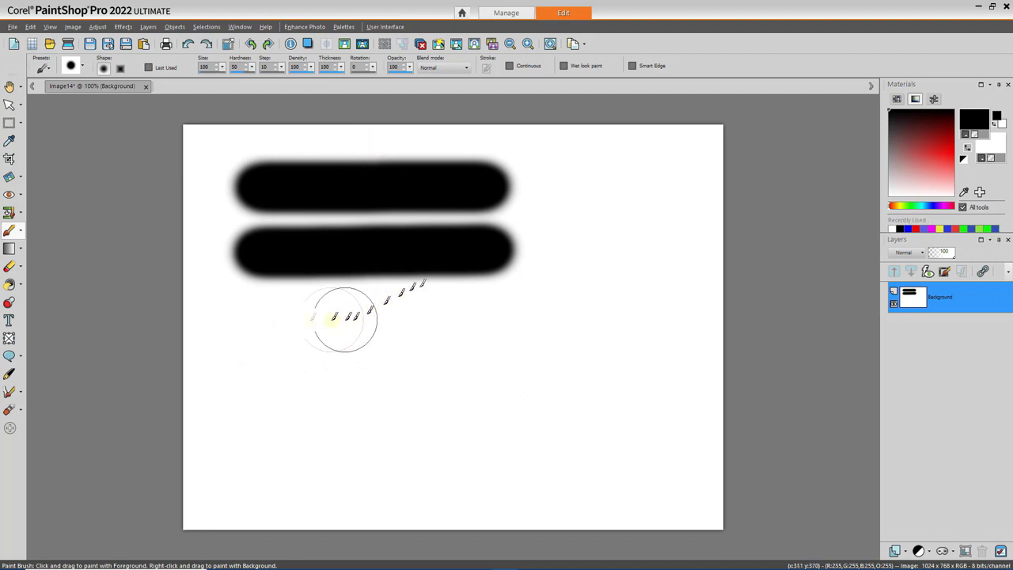
{"action": "mouse_move", "coordinate": [257, 317]}
{"action": "left_mouse_down"}
{"action": "mouse_move", "coordinate": [377, 205]}
{"action": "mouse_move", "coordinate": [454, 171]}
{"action": "mouse_move", "coordinate": [482, 165]}
{"action": "mouse_move", "coordinate": [482, 176]}
{"action": "left_mouse_up"}
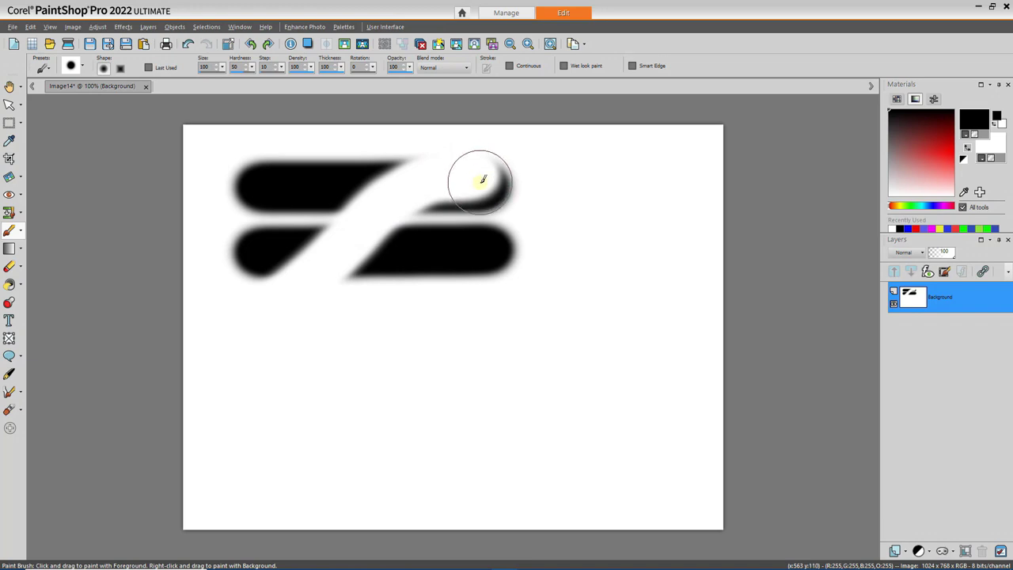
Choose the Round 25 brush tip for the Paint Brush
{"action": "left_click", "coordinate": [72, 66]}
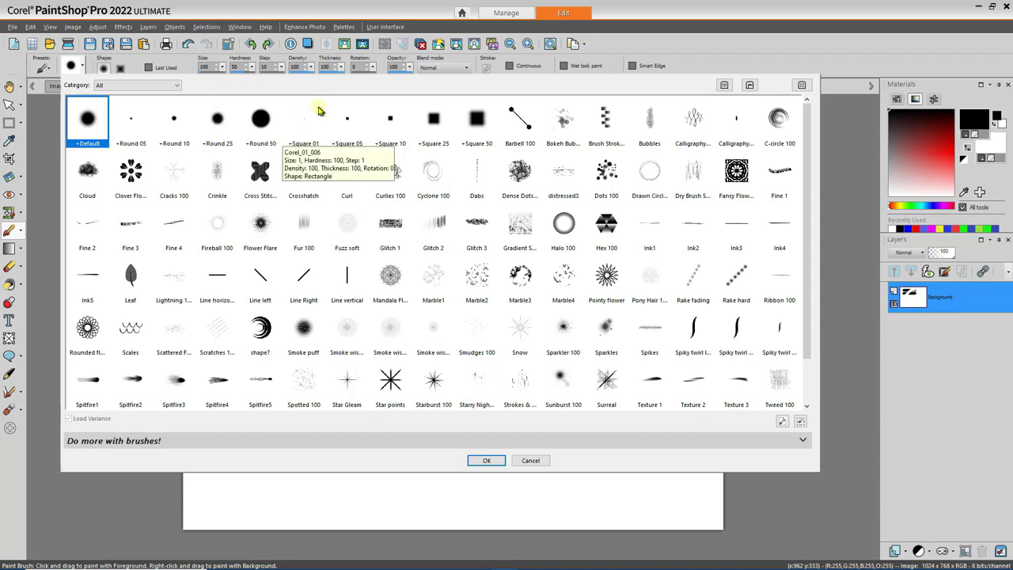
{"action": "left_click", "coordinate": [217, 120]}
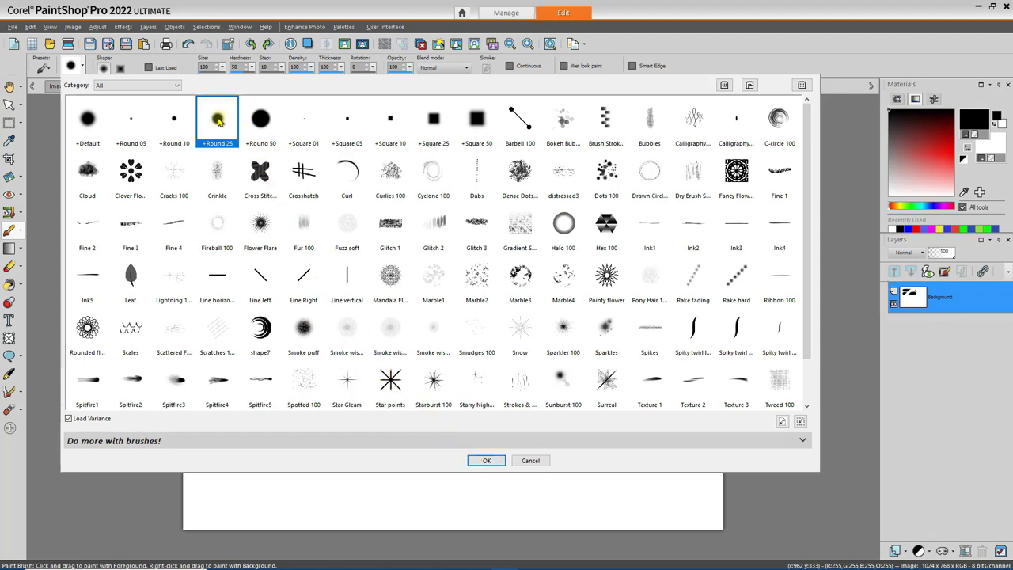
{"action": "double_click", "coordinate": [217, 119]}
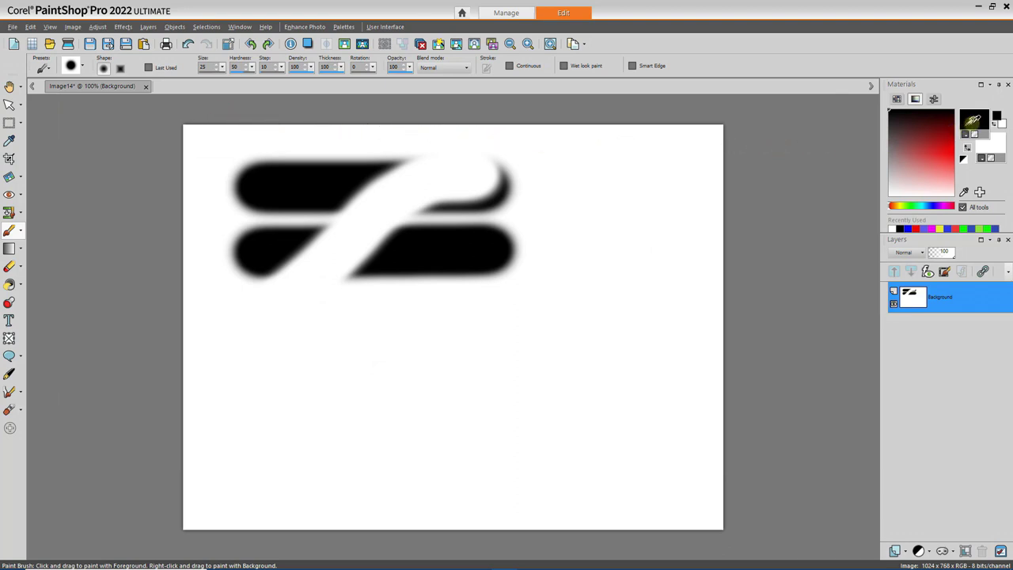
Set the foreground colour to pink #cc2c6f and paint two horizontal strokes below the black bars
{"action": "left_click", "coordinate": [974, 119]}
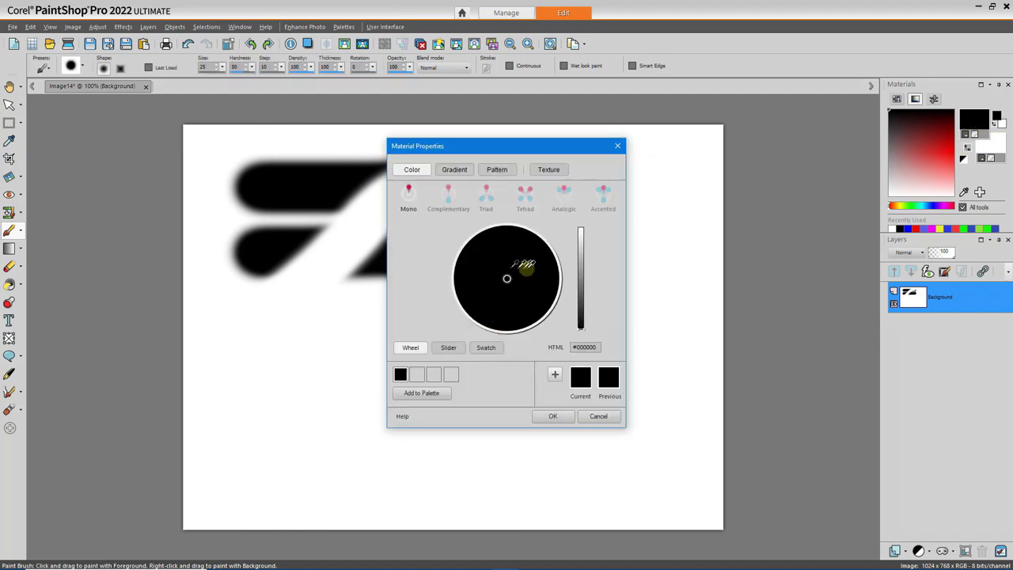
{"action": "left_click", "coordinate": [581, 278]}
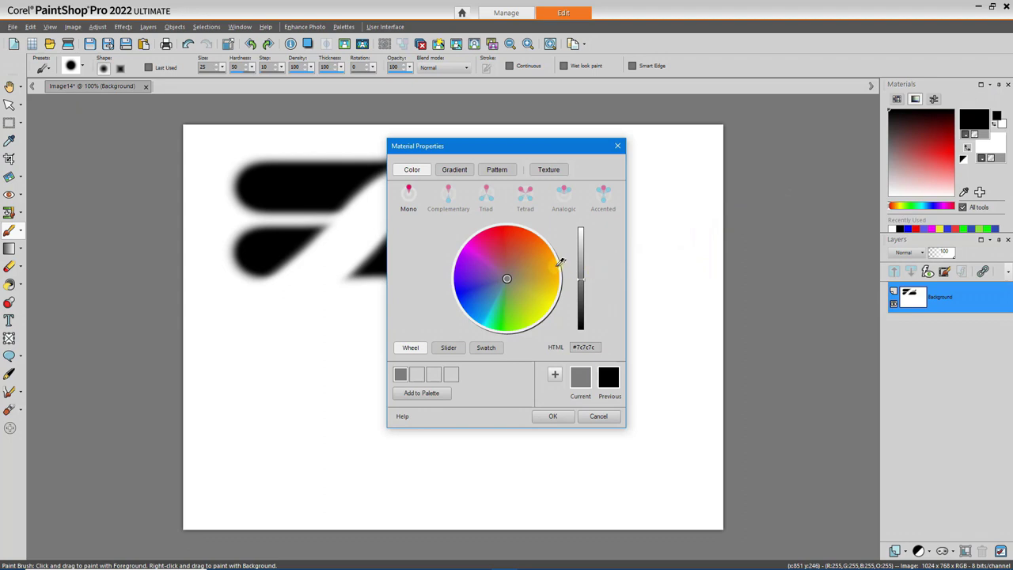
{"action": "left_click_drag", "start_coordinate": [515, 240], "coordinate": [491, 249]}
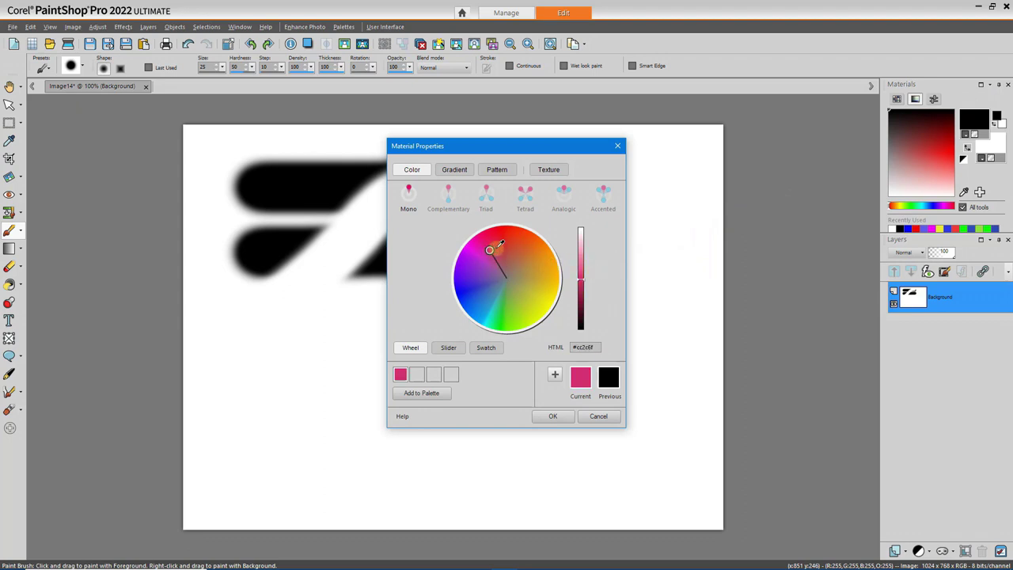
{"action": "left_click", "coordinate": [556, 417]}
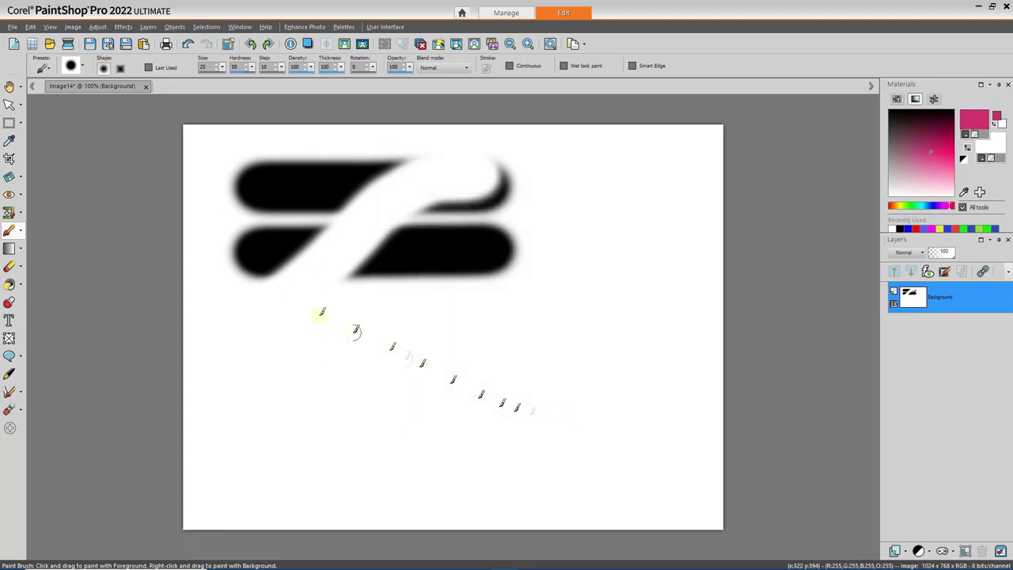
{"action": "mouse_move", "coordinate": [227, 275]}
{"action": "left_mouse_down"}
{"action": "mouse_move", "coordinate": [322, 292]}
{"action": "mouse_move", "coordinate": [490, 283]}
{"action": "left_mouse_up"}
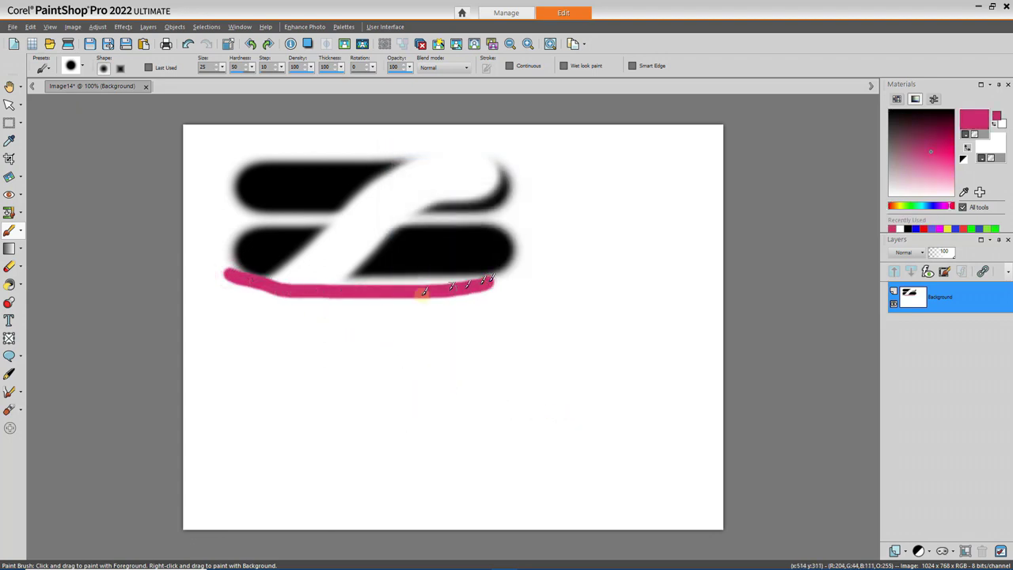
{"action": "left_click_drag", "start_coordinate": [243, 310], "coordinate": [493, 311]}
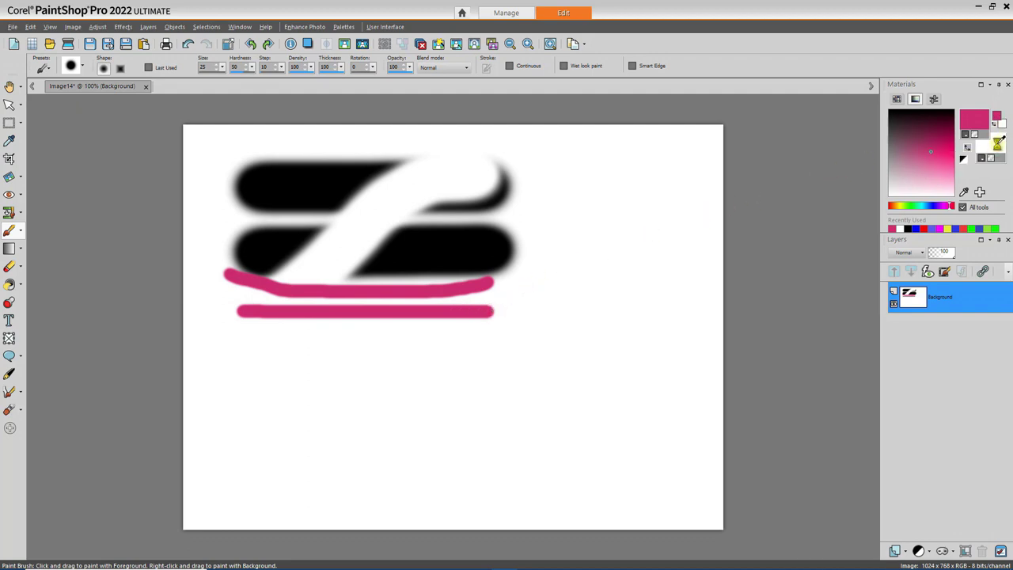
Set the background colour to light blue #88bfea
{"action": "left_click", "coordinate": [997, 148]}
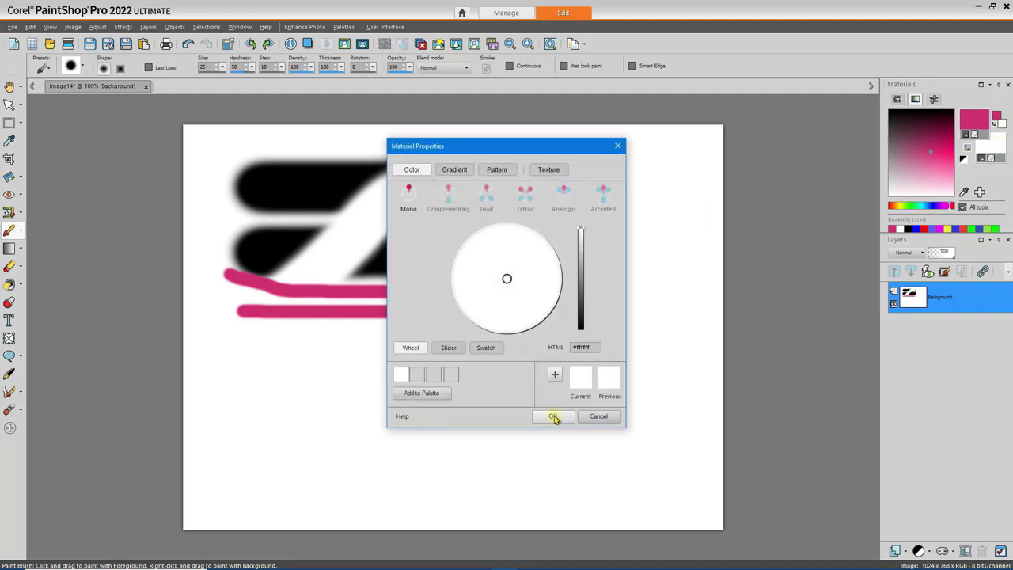
{"action": "left_click", "coordinate": [582, 253]}
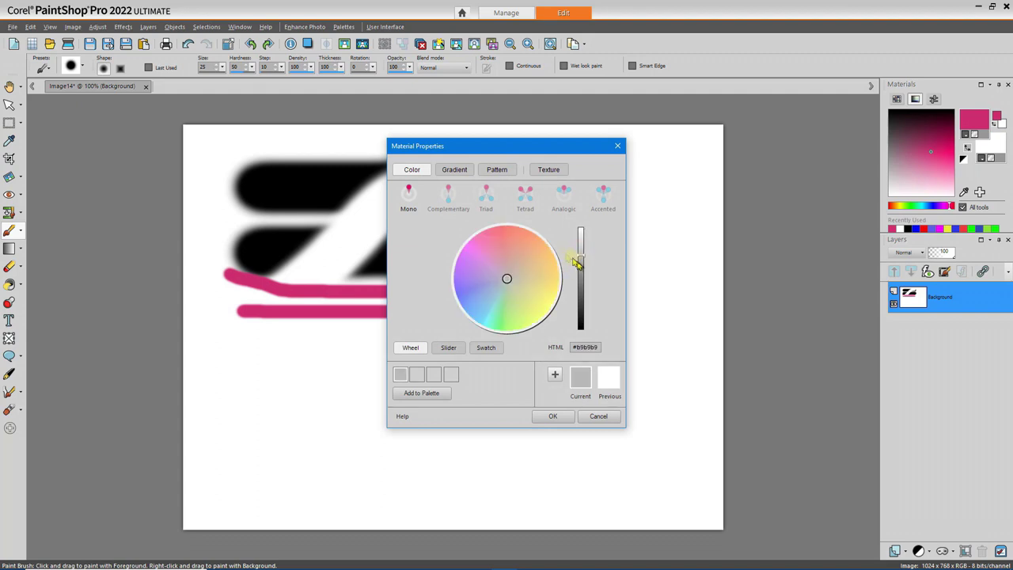
{"action": "left_click", "coordinate": [499, 241]}
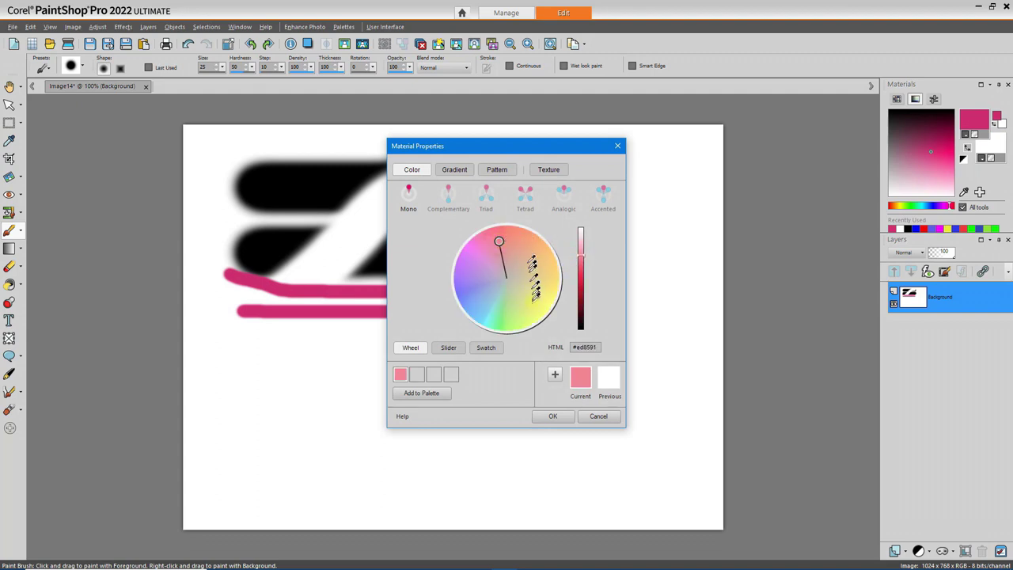
{"action": "left_click", "coordinate": [483, 305]}
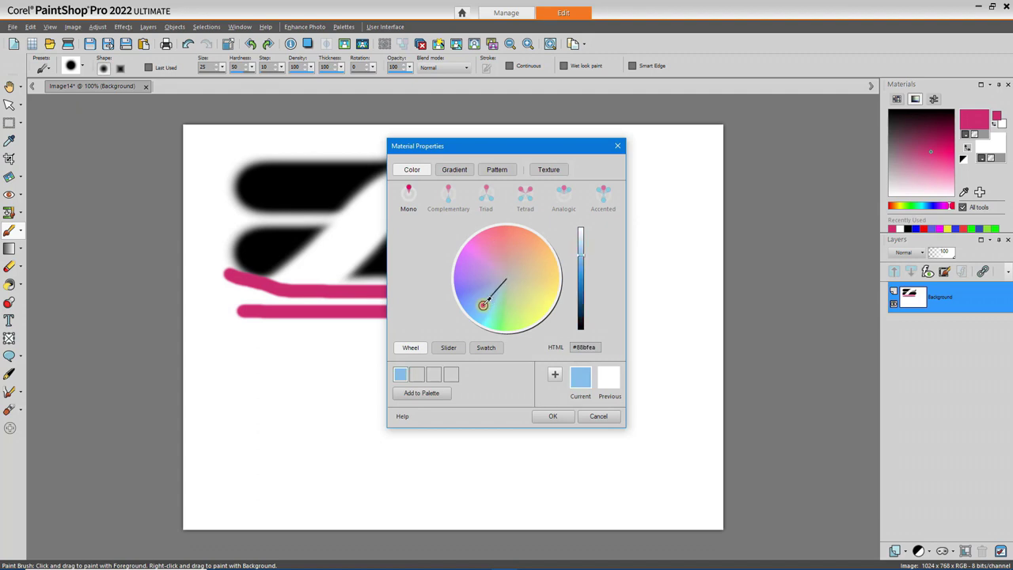
{"action": "left_click", "coordinate": [552, 415]}
Paint three horizontal strokes in light blue, pink and light blue, crossed by one pink and one light blue vertical stroke
{"action": "left_click_drag", "start_coordinate": [243, 328], "coordinate": [465, 326]}
{"action": "left_click_drag", "start_coordinate": [243, 343], "coordinate": [447, 344]}
{"action": "left_click_drag", "start_coordinate": [247, 362], "coordinate": [385, 361]}
{"action": "left_click_drag", "start_coordinate": [264, 239], "coordinate": [273, 398]}
{"action": "left_click_drag", "start_coordinate": [296, 253], "coordinate": [312, 393]}
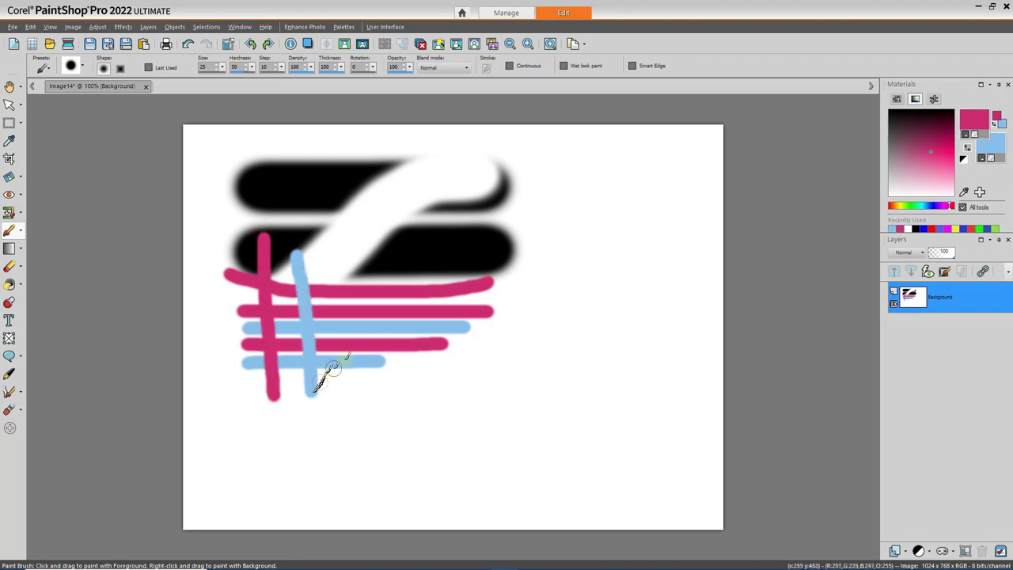
Set the foreground colour to red from the recent materials and paint a vertical stroke beside the black bars
{"action": "right_click", "coordinate": [975, 119]}
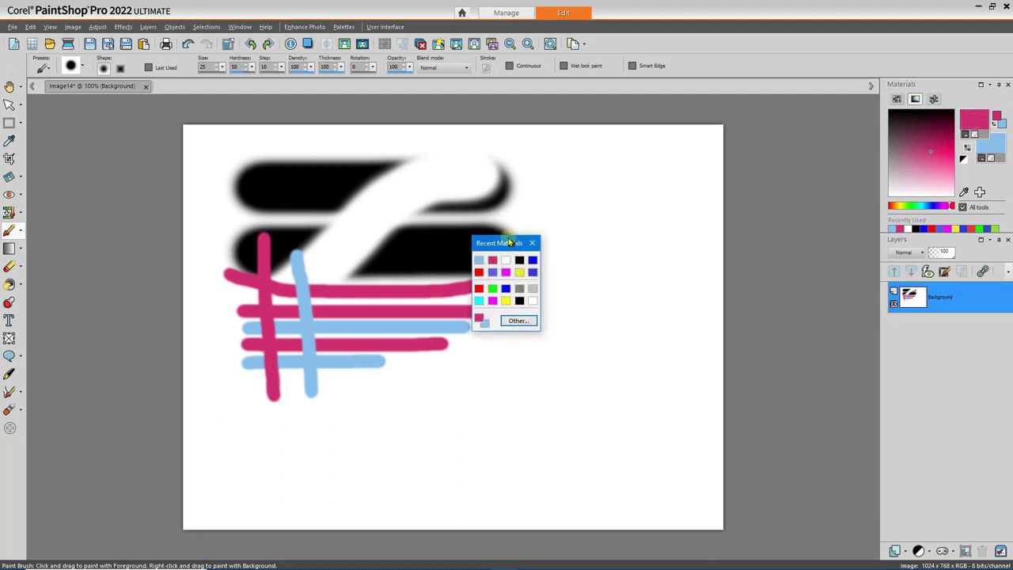
{"action": "left_click", "coordinate": [480, 288]}
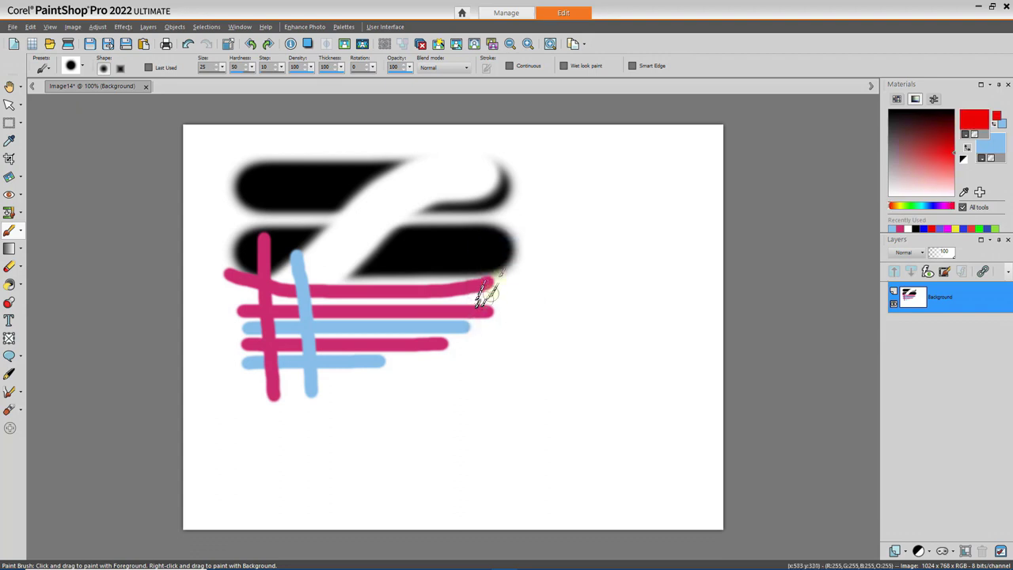
{"action": "left_click_drag", "start_coordinate": [545, 166], "coordinate": [544, 353]}
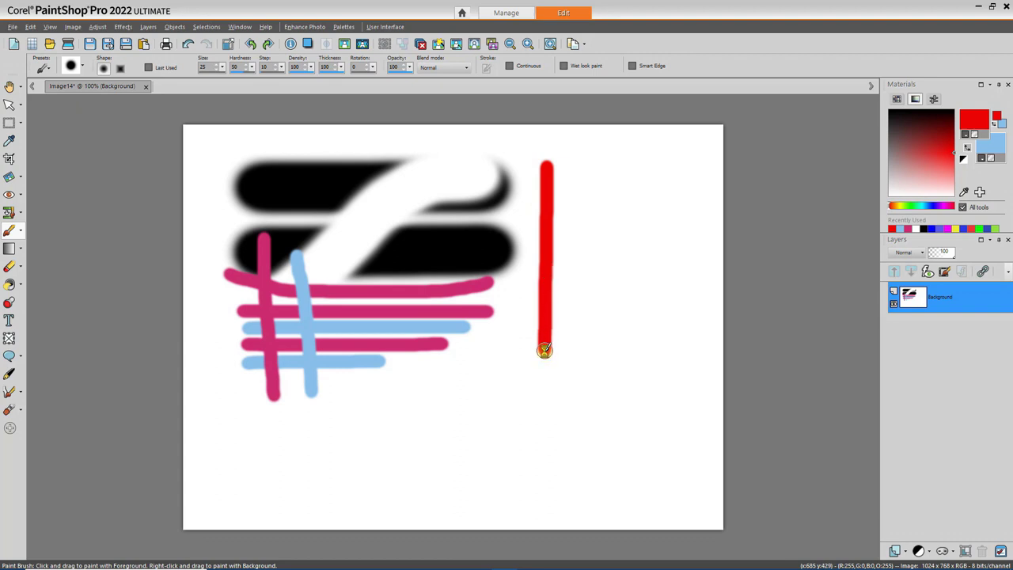
Set the background colour to blue from the recent materials and paint more vertical strokes beside the red one, alternating blue and red
{"action": "right_click", "coordinate": [989, 144]}
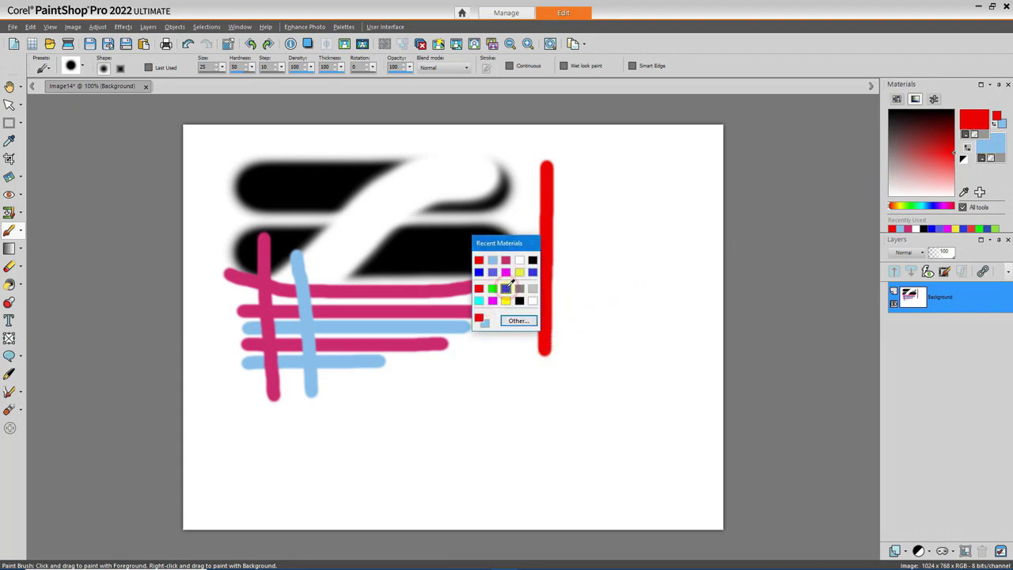
{"action": "left_click", "coordinate": [506, 288]}
{"action": "left_click_drag", "start_coordinate": [570, 162], "coordinate": [568, 342]}
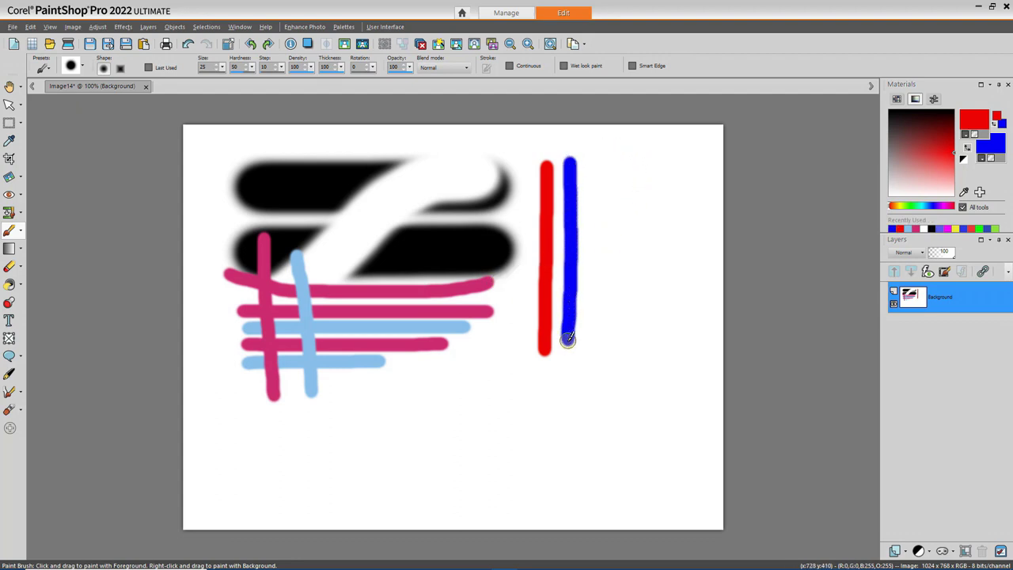
{"action": "mouse_move", "coordinate": [595, 162]}
{"action": "left_mouse_down"}
{"action": "mouse_move", "coordinate": [593, 338]}
{"action": "mouse_move", "coordinate": [620, 166]}
{"action": "mouse_move", "coordinate": [625, 344]}
{"action": "left_mouse_up"}
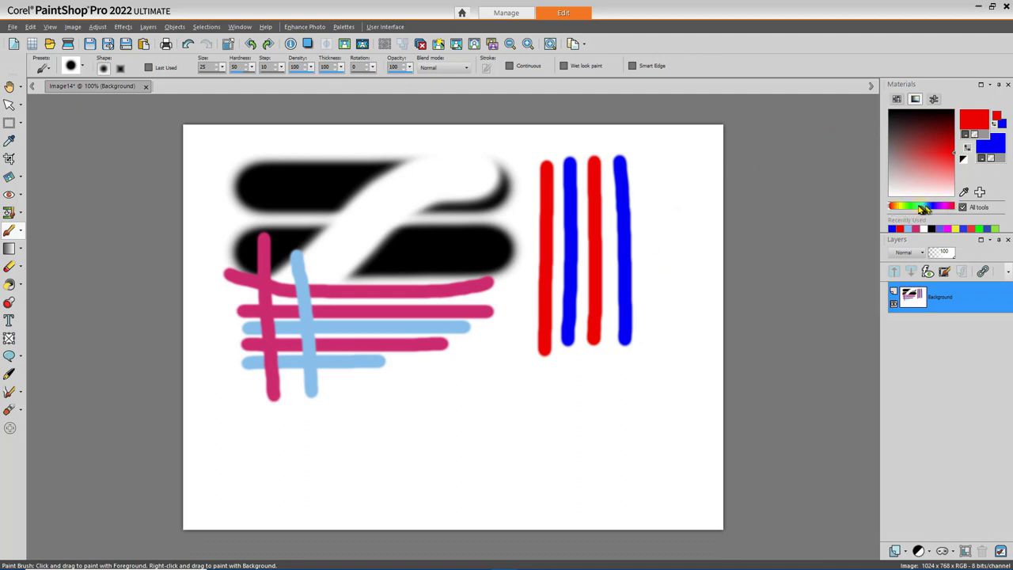
Try green and violet hues as the foreground colour, and set it to a light red swatch from the Standard Palette
{"action": "left_click", "coordinate": [919, 207]}
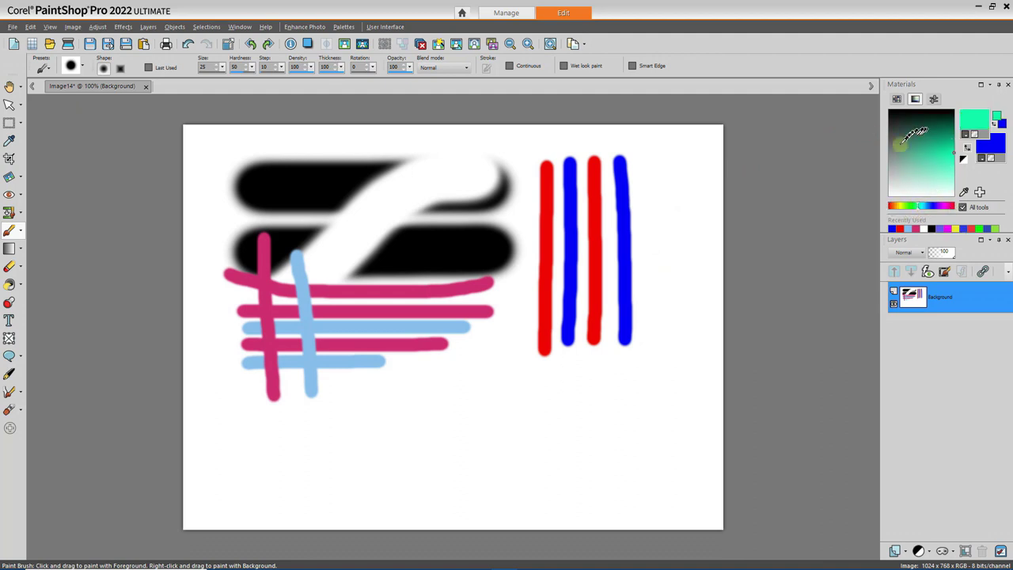
{"action": "left_click", "coordinate": [944, 206]}
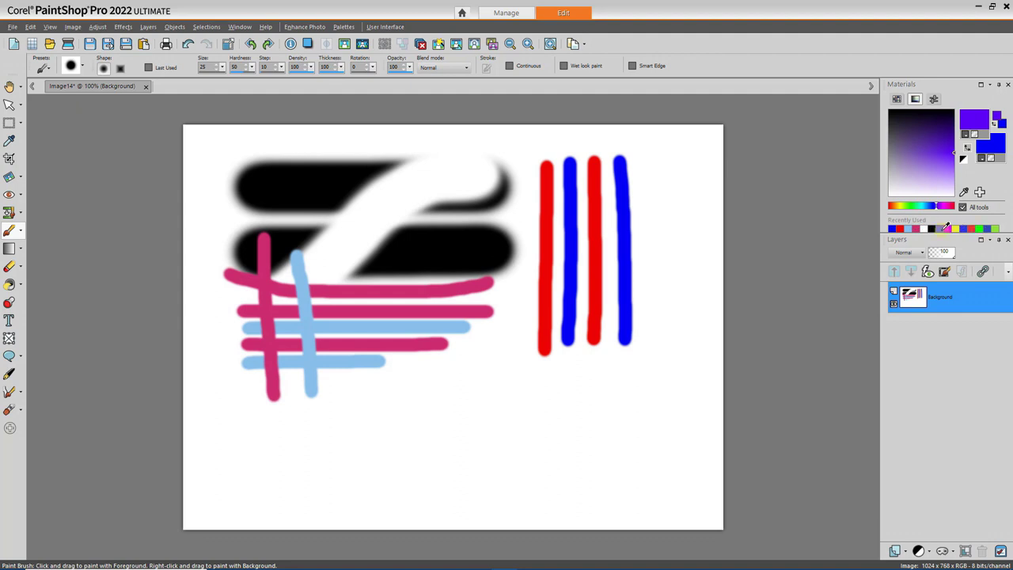
{"action": "left_click", "coordinate": [898, 99]}
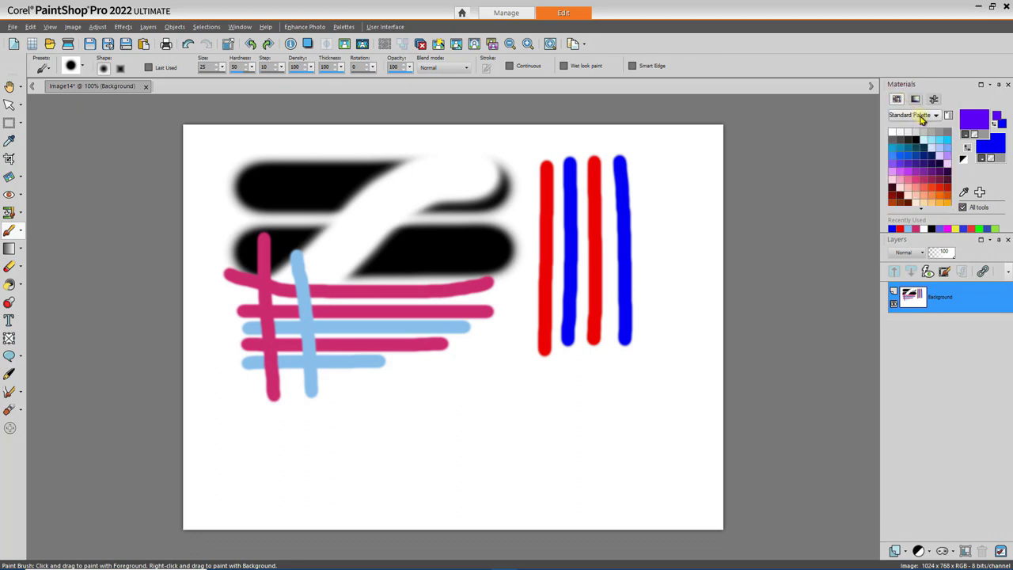
{"action": "left_click", "coordinate": [924, 186]}
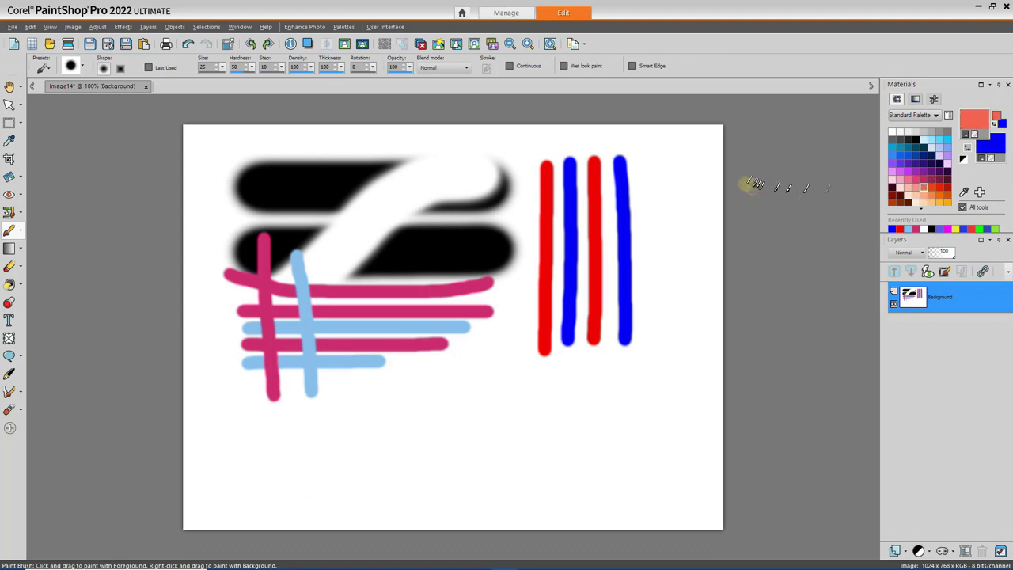
Paint a light red vertical stroke beside the blue and red ones, and a light purple stroke next to it using the Standard Palette
{"action": "left_click_drag", "start_coordinate": [651, 163], "coordinate": [650, 329]}
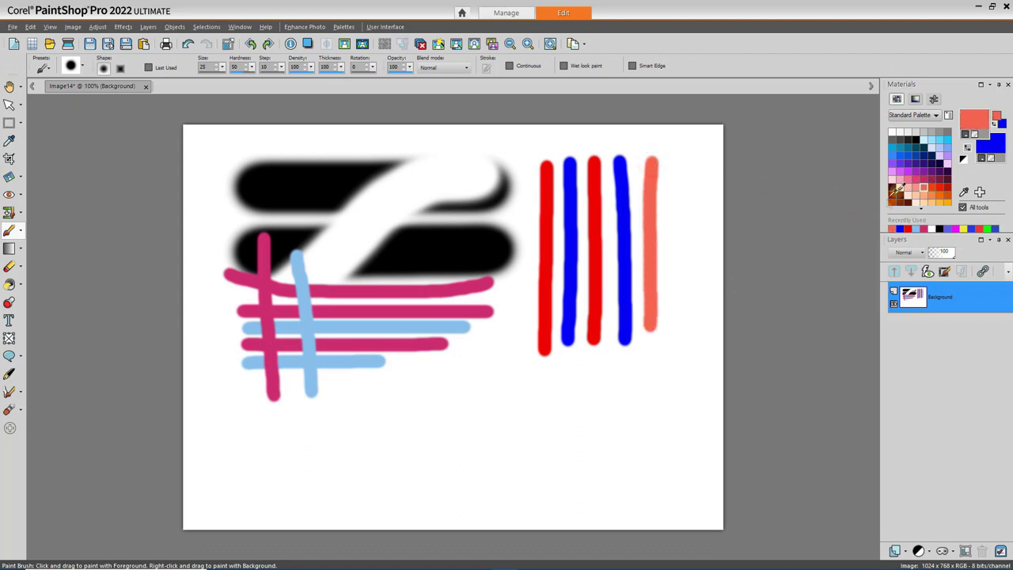
{"action": "left_click", "coordinate": [948, 150]}
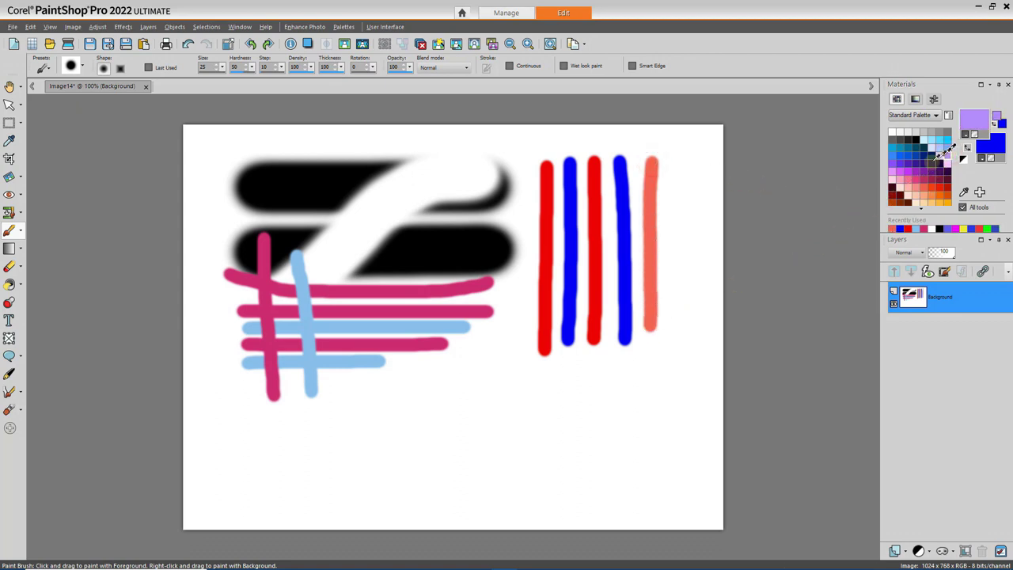
{"action": "left_click_drag", "start_coordinate": [672, 160], "coordinate": [662, 329]}
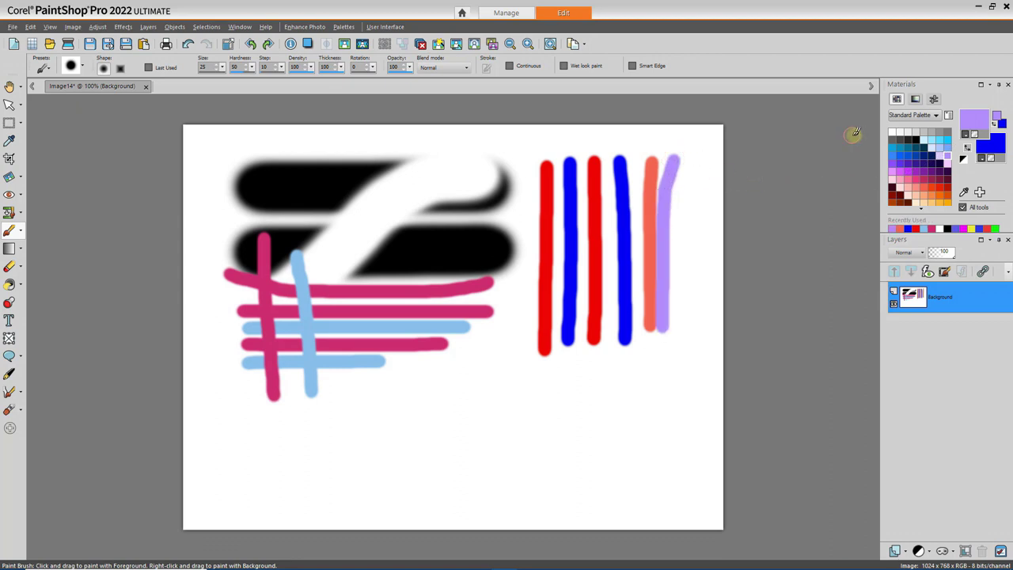
Try the Festival of Color palette, change the swatches to the Natural palette, and switch the Materials display to the hue map
{"action": "left_click", "coordinate": [938, 115]}
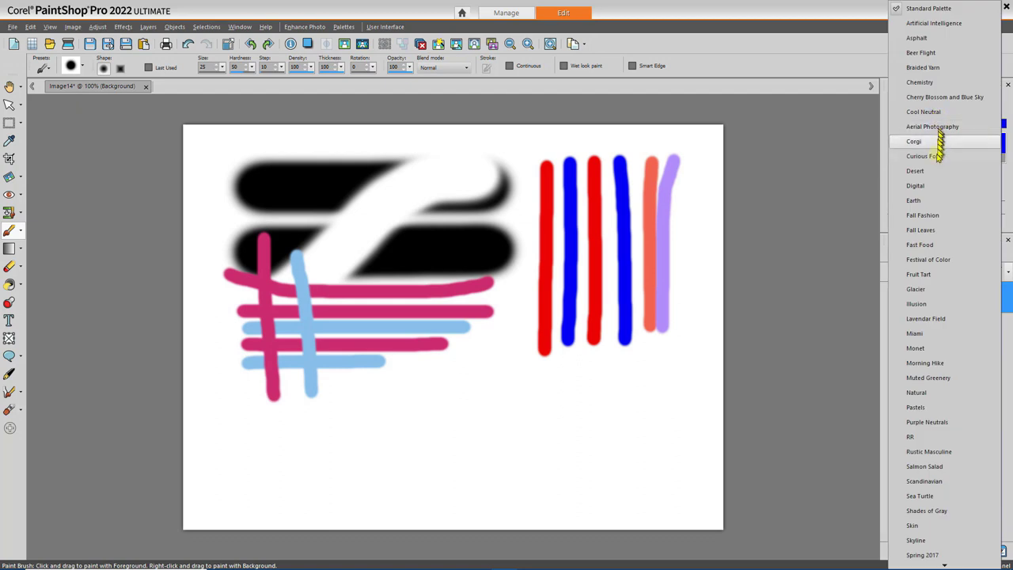
{"action": "left_click", "coordinate": [926, 259]}
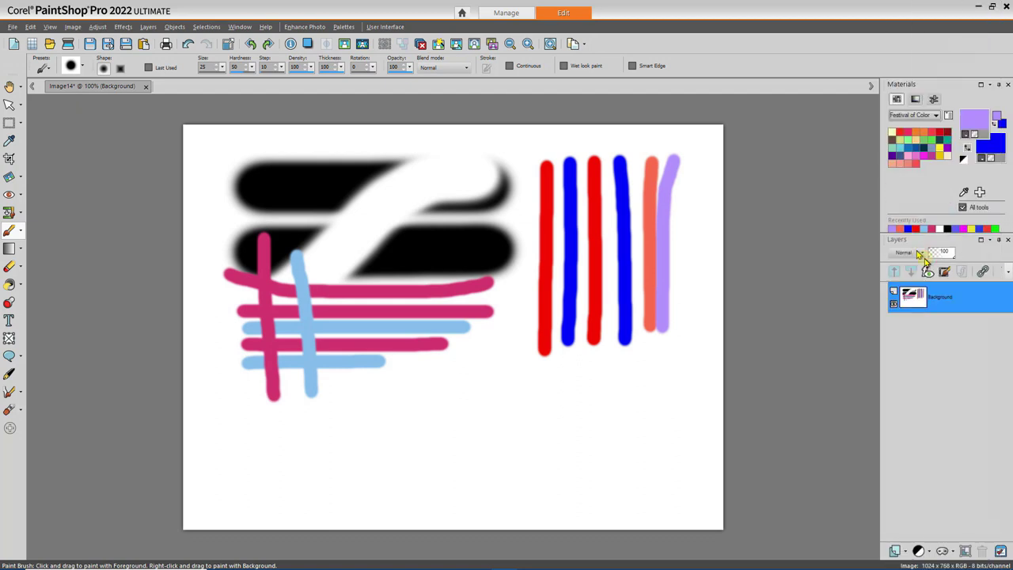
{"action": "left_click", "coordinate": [938, 116]}
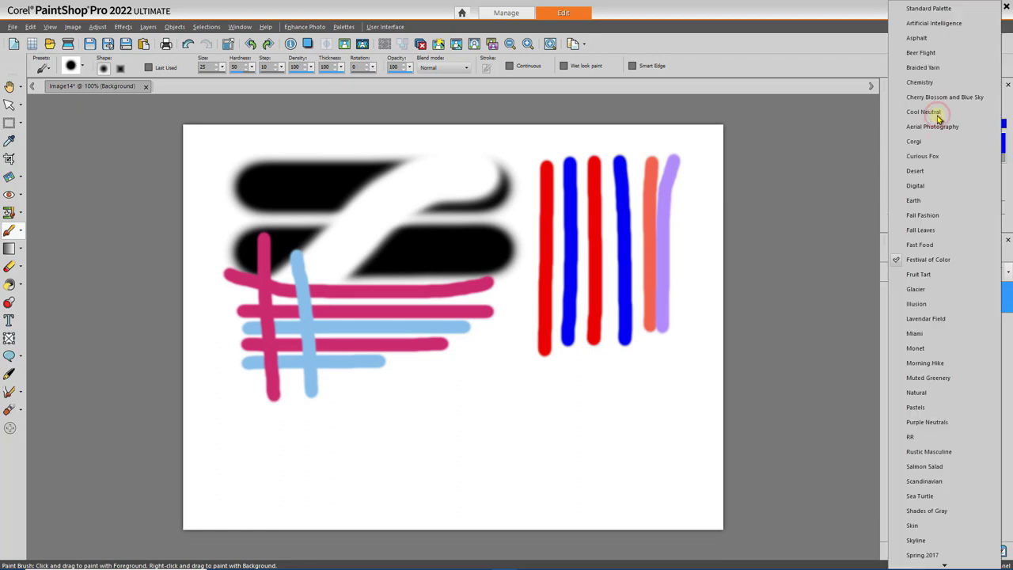
{"action": "left_click", "coordinate": [916, 393]}
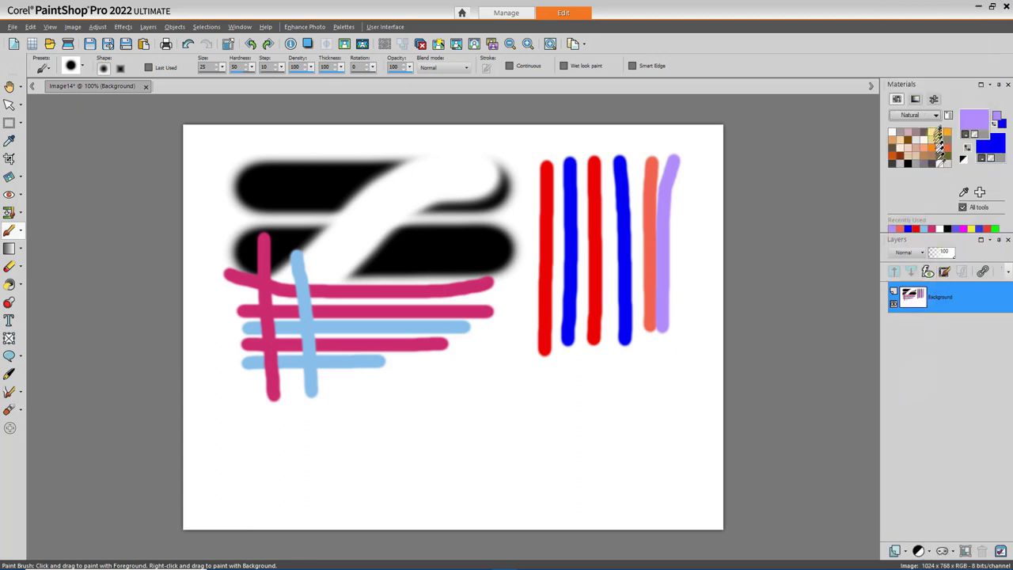
{"action": "left_click", "coordinate": [916, 99]}
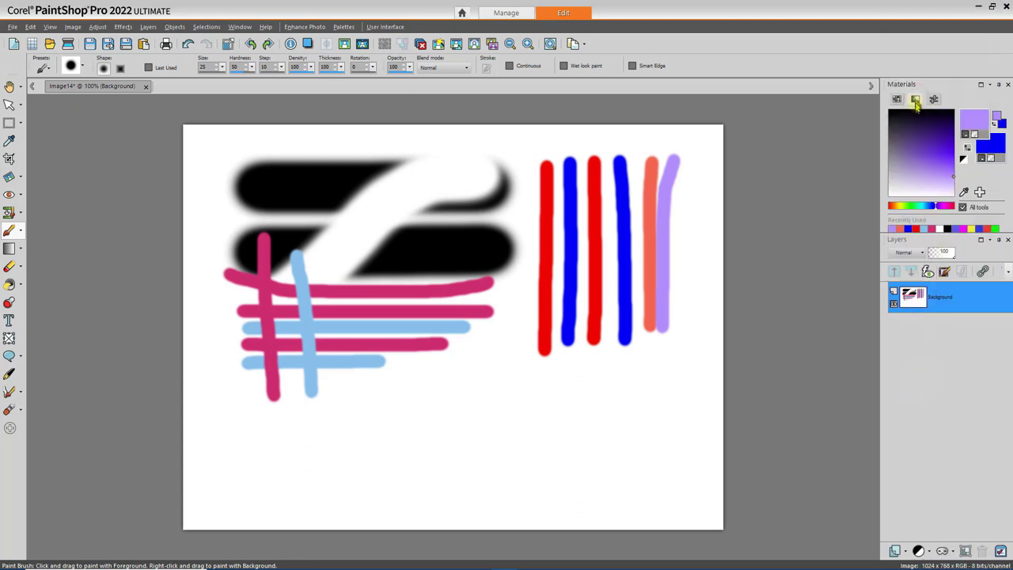
Set the foreground colour to red from the recent materials and paint a calligraphic letter L below the grid with the Line left brush tip
{"action": "left_click", "coordinate": [916, 228]}
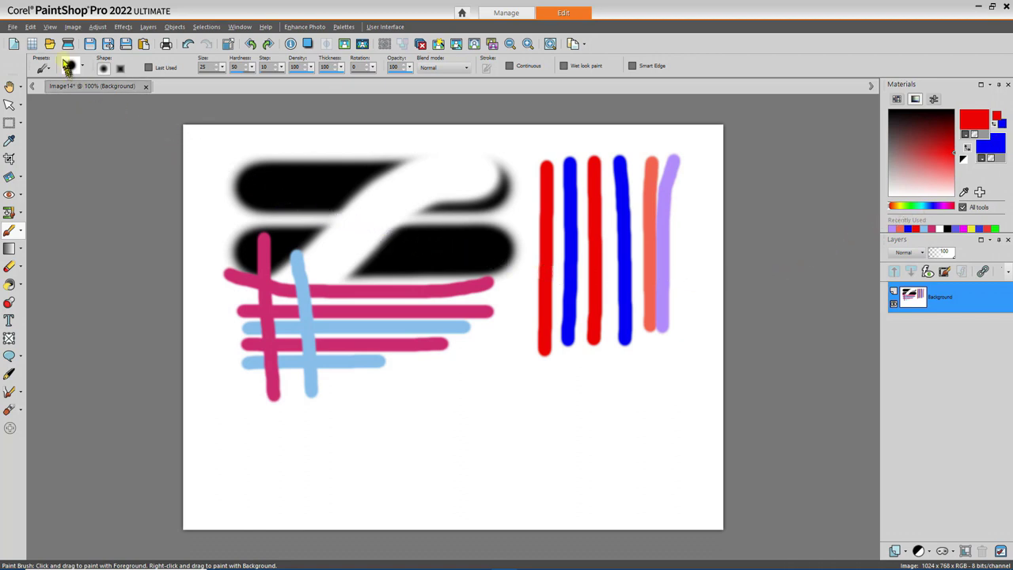
{"action": "left_click", "coordinate": [72, 65]}
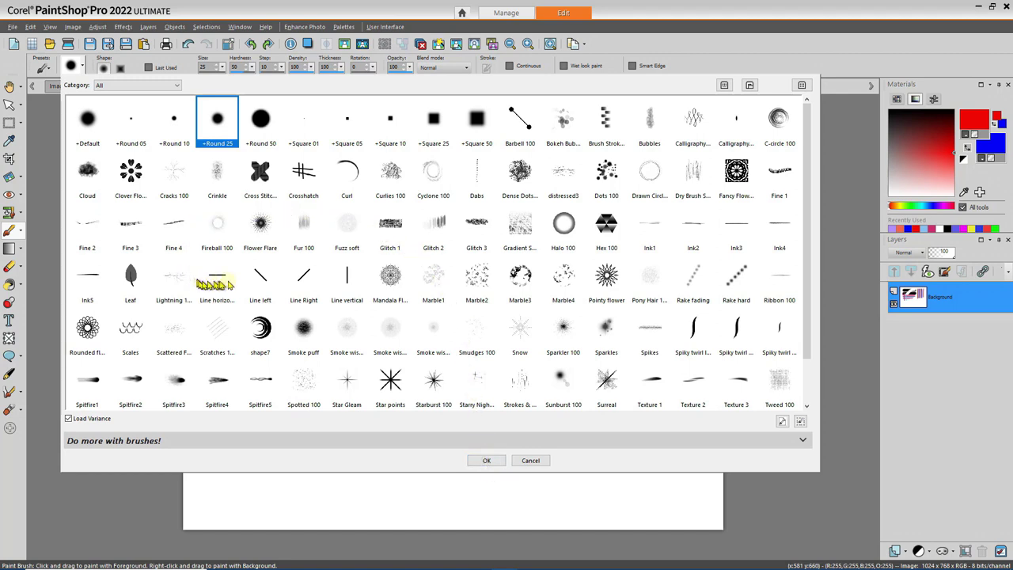
{"action": "left_click", "coordinate": [261, 277]}
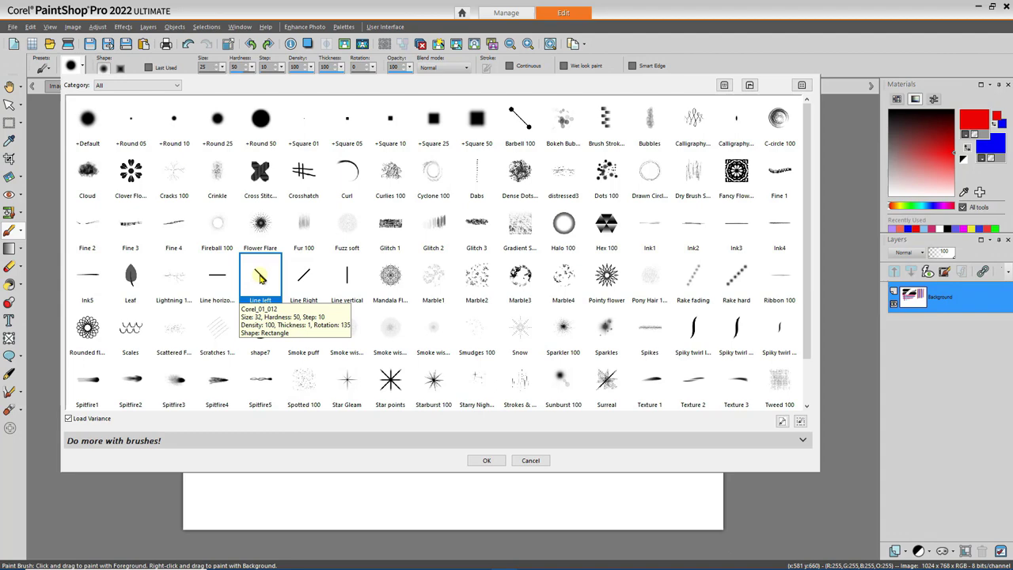
{"action": "double_click", "coordinate": [261, 277]}
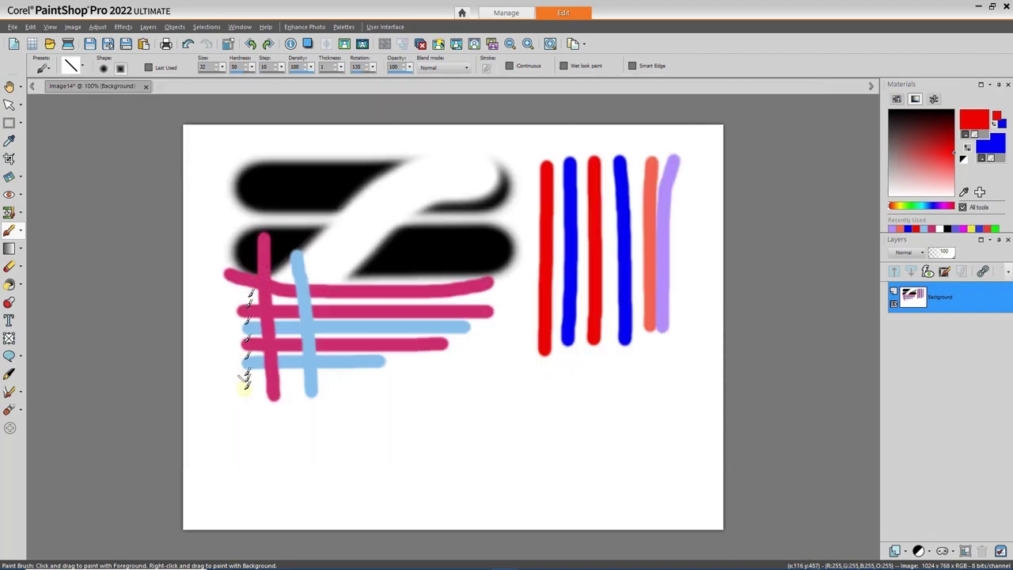
{"action": "mouse_move", "coordinate": [246, 417]}
{"action": "left_mouse_down"}
{"action": "mouse_move", "coordinate": [290, 427]}
{"action": "mouse_move", "coordinate": [304, 410]}
{"action": "mouse_move", "coordinate": [309, 391]}
{"action": "mouse_move", "coordinate": [282, 382]}
{"action": "left_mouse_up"}
{"action": "mouse_move", "coordinate": [293, 439]}
{"action": "left_mouse_down"}
{"action": "mouse_move", "coordinate": [248, 496]}
{"action": "mouse_move", "coordinate": [234, 483]}
{"action": "mouse_move", "coordinate": [246, 457]}
{"action": "left_mouse_up"}
{"action": "left_click_drag", "start_coordinate": [286, 488], "coordinate": [339, 479]}
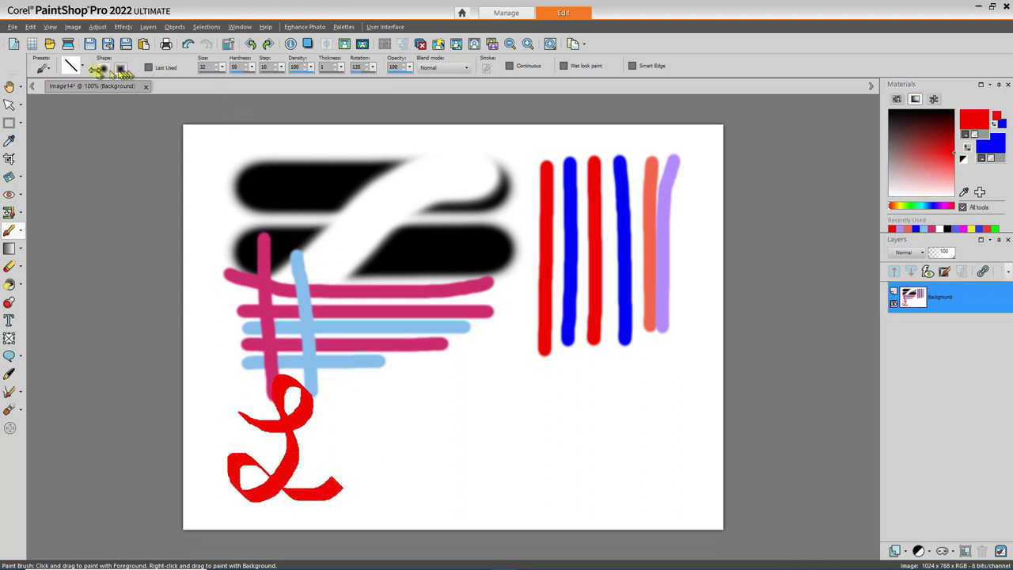
Choose the Line Right brush tip and paint a second red calligraphic L beside the first one
{"action": "left_click", "coordinate": [72, 66]}
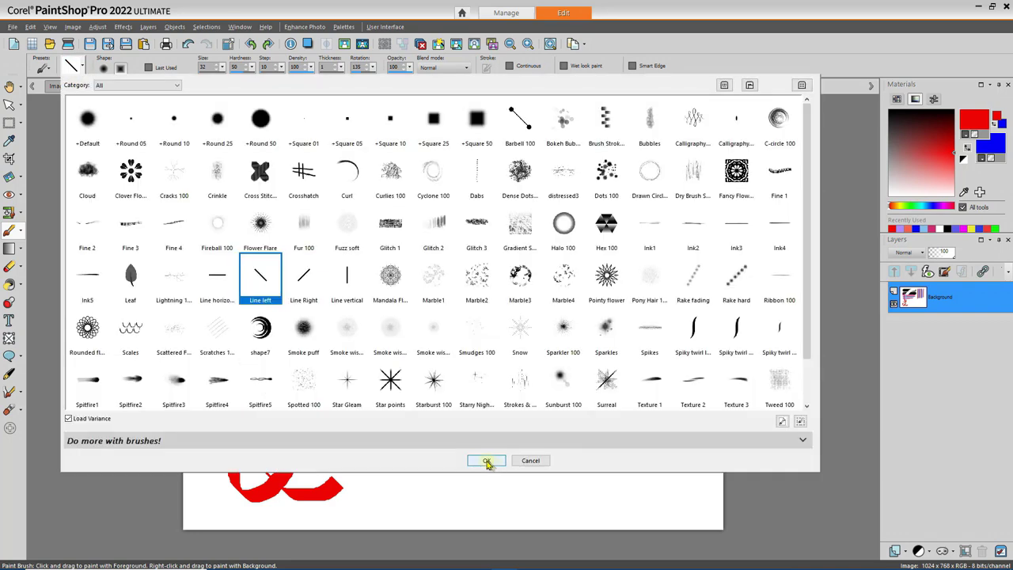
{"action": "double_click", "coordinate": [309, 278]}
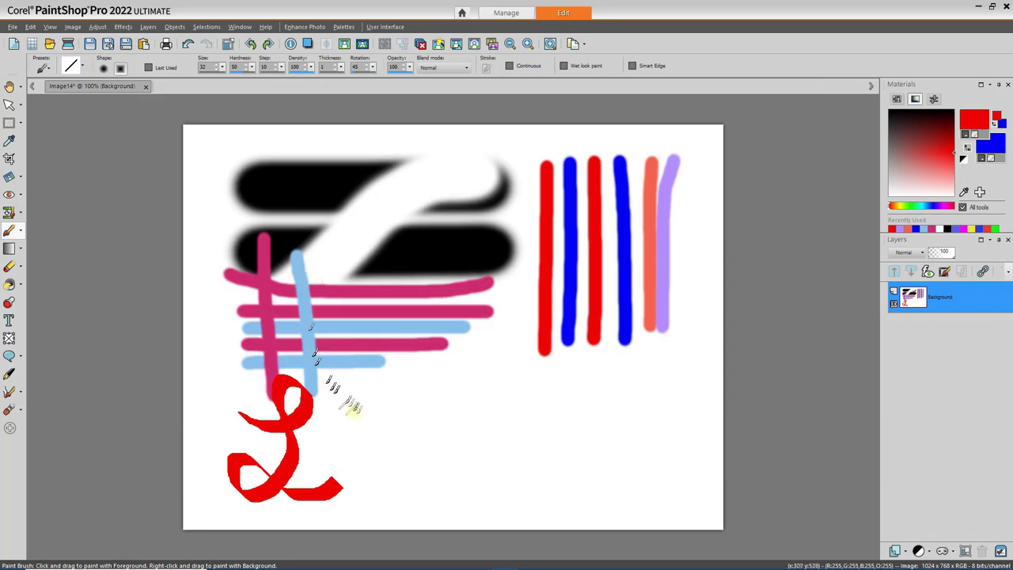
{"action": "mouse_move", "coordinate": [360, 412]}
{"action": "left_mouse_down"}
{"action": "mouse_move", "coordinate": [411, 419]}
{"action": "mouse_move", "coordinate": [448, 390]}
{"action": "mouse_move", "coordinate": [450, 371]}
{"action": "mouse_move", "coordinate": [437, 364]}
{"action": "mouse_move", "coordinate": [416, 374]}
{"action": "mouse_move", "coordinate": [394, 482]}
{"action": "mouse_move", "coordinate": [381, 493]}
{"action": "mouse_move", "coordinate": [364, 473]}
{"action": "mouse_move", "coordinate": [373, 465]}
{"action": "mouse_move", "coordinate": [429, 483]}
{"action": "mouse_move", "coordinate": [467, 479]}
{"action": "left_mouse_up"}
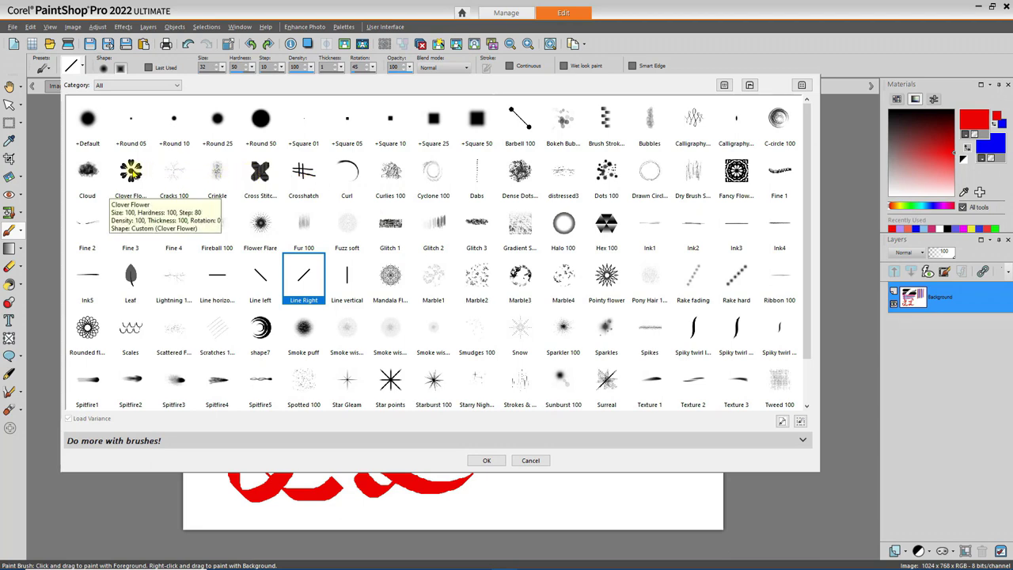
Choose the Clover Flower brush tip, and clear the entire canvas to white with the materials reset to black and white
{"action": "left_click", "coordinate": [131, 171]}
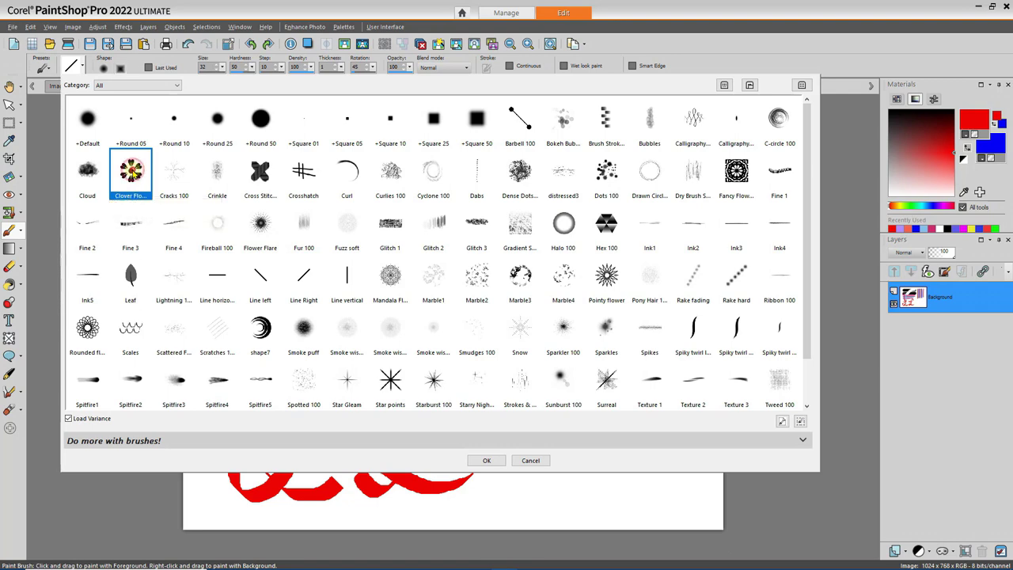
{"action": "double_click", "coordinate": [131, 171]}
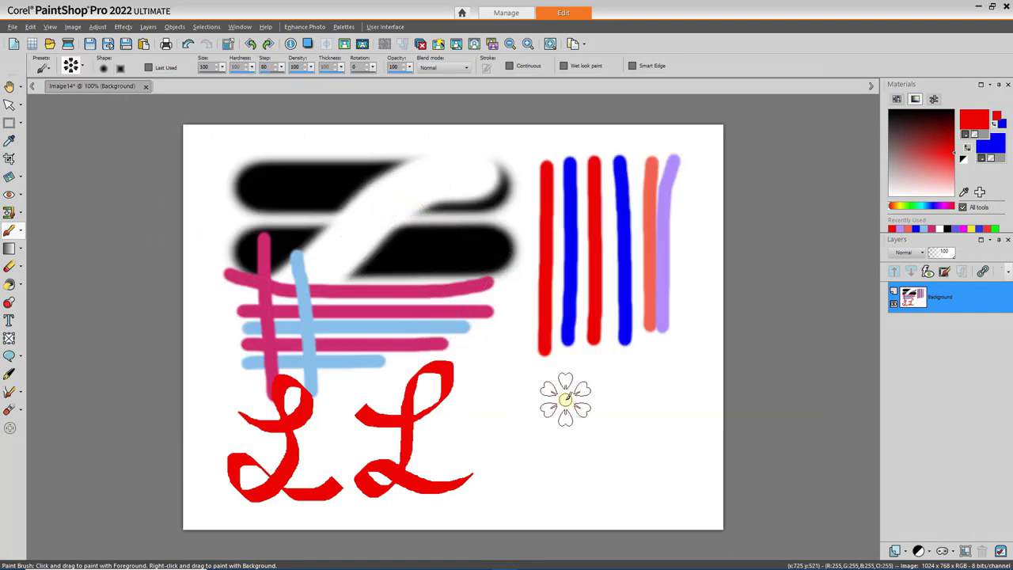
{"action": "key", "text": "ctrl"}
{"action": "key", "text": "Delete"}
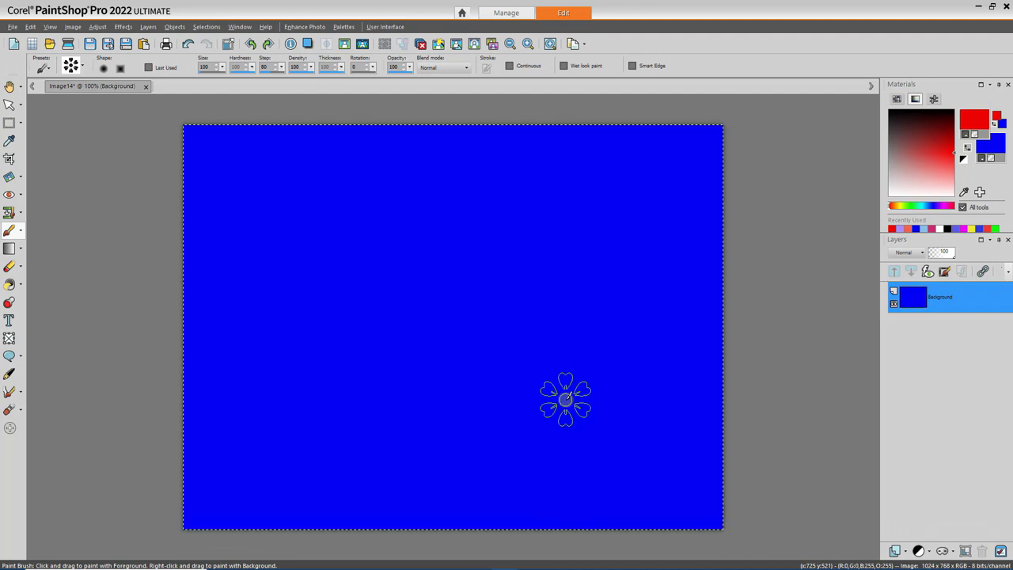
{"action": "left_click", "coordinate": [964, 159]}
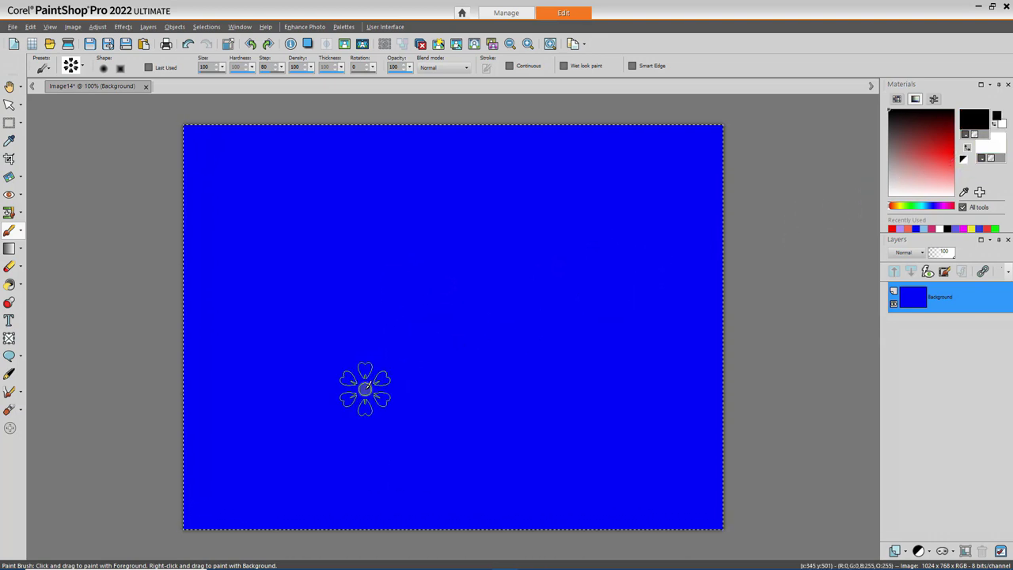
{"action": "key", "text": "Delete"}
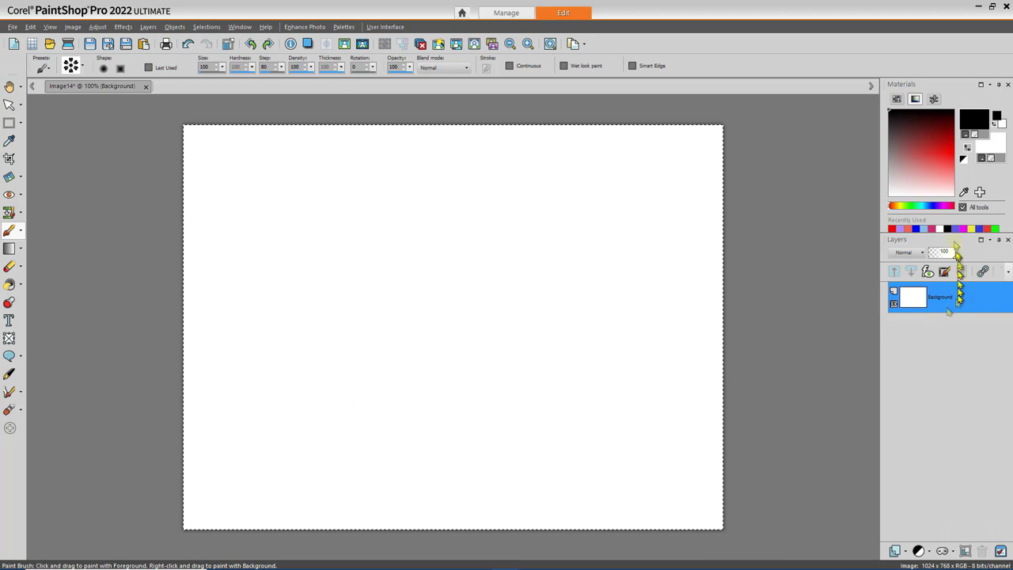
Set the foreground colour to light red and paint a row of five clover flowers along the canvas top, plus a curved trail down its right side
{"action": "left_click", "coordinate": [908, 228]}
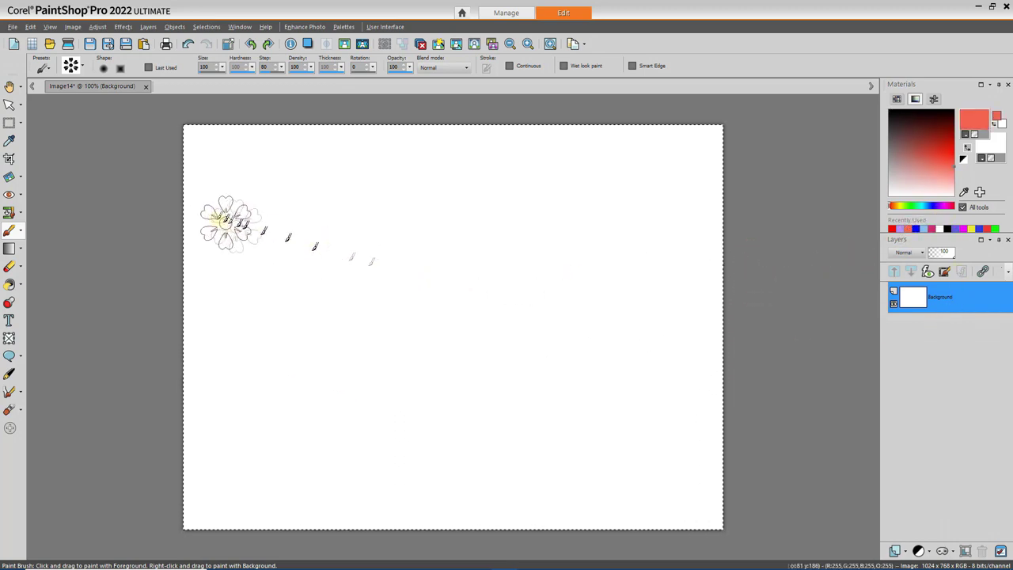
{"action": "left_click", "coordinate": [246, 187]}
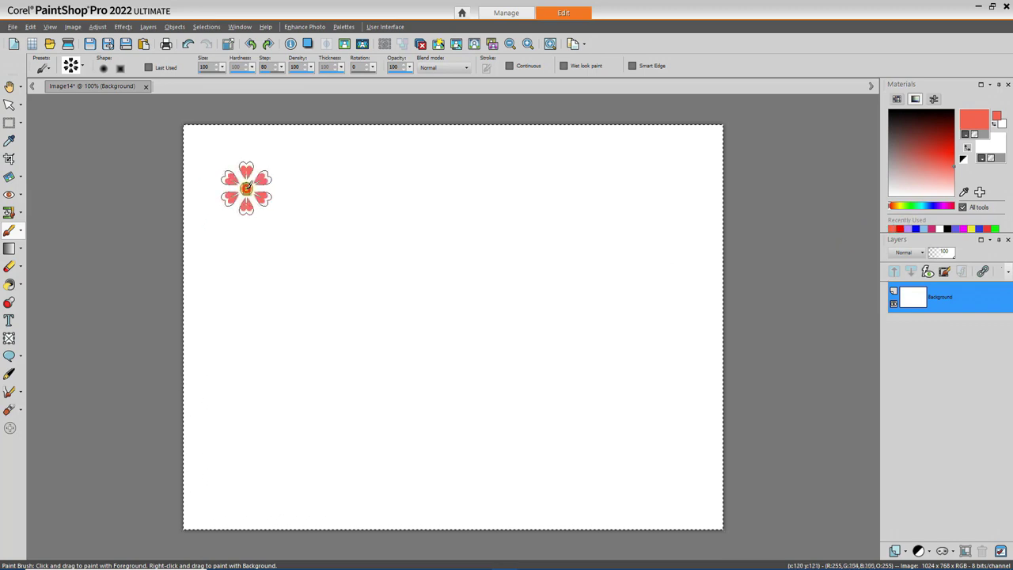
{"action": "left_click", "coordinate": [307, 192]}
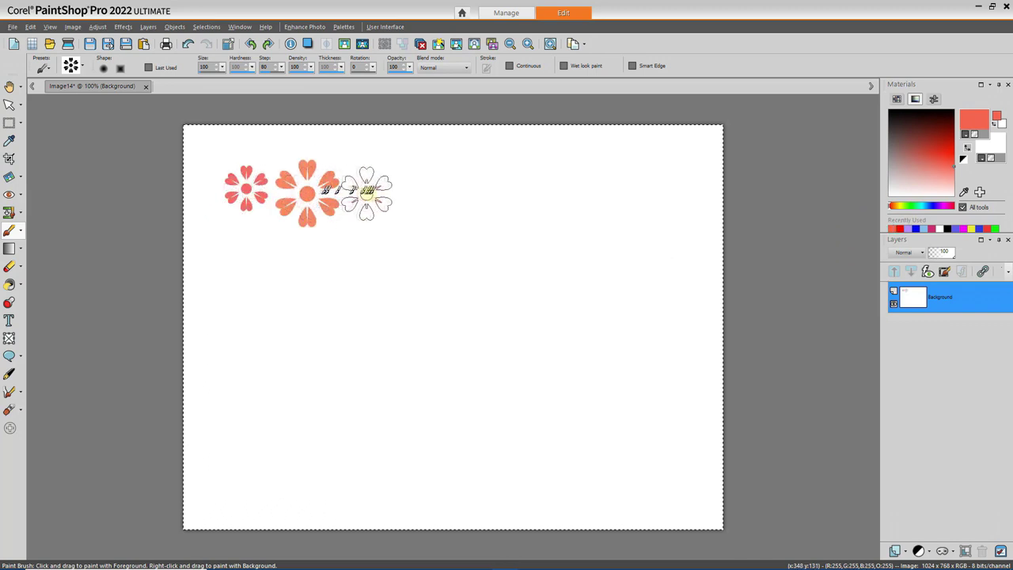
{"action": "left_click", "coordinate": [370, 195]}
{"action": "left_click", "coordinate": [451, 193]}
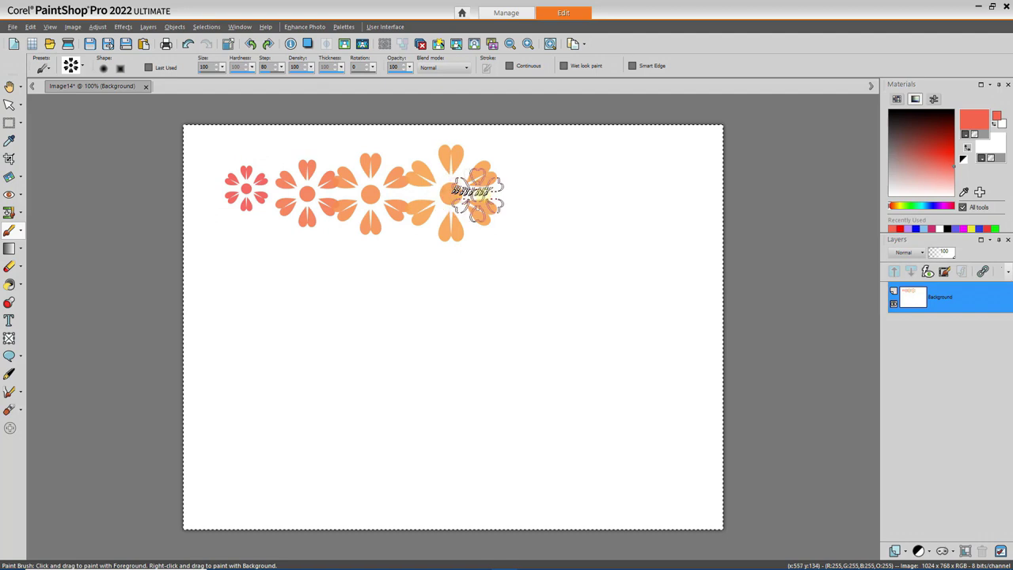
{"action": "left_click", "coordinate": [531, 197]}
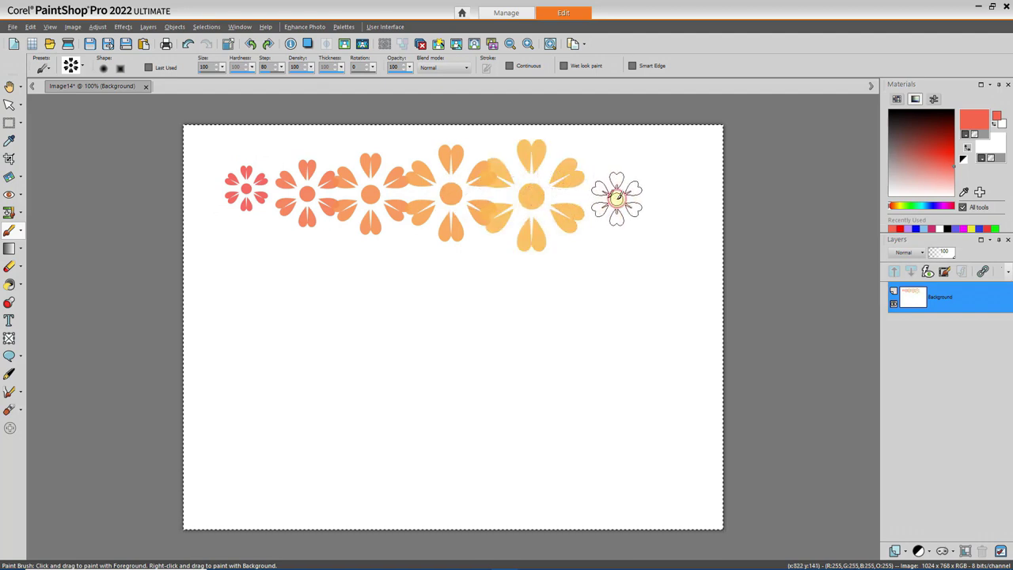
{"action": "mouse_move", "coordinate": [611, 199]}
{"action": "left_mouse_down"}
{"action": "mouse_move", "coordinate": [659, 207]}
{"action": "mouse_move", "coordinate": [675, 246]}
{"action": "mouse_move", "coordinate": [678, 299]}
{"action": "mouse_move", "coordinate": [654, 323]}
{"action": "mouse_move", "coordinate": [660, 316]}
{"action": "mouse_move", "coordinate": [584, 343]}
{"action": "left_mouse_up"}
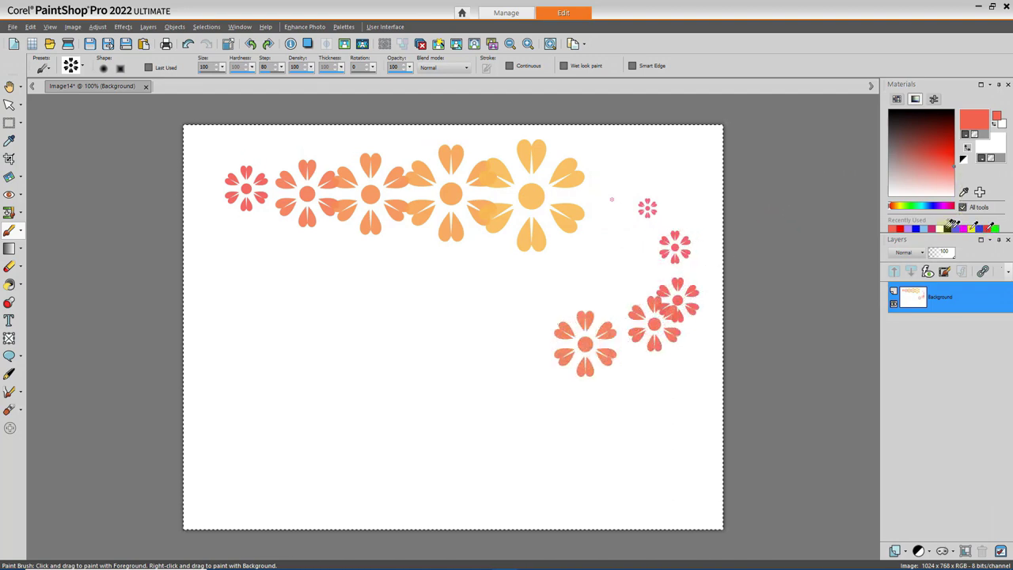
Set the foreground colour to red and paint two rows of clover flowers mid-canvas, plus a dense overlapping row below them with Step at 20
{"action": "left_click", "coordinate": [903, 227]}
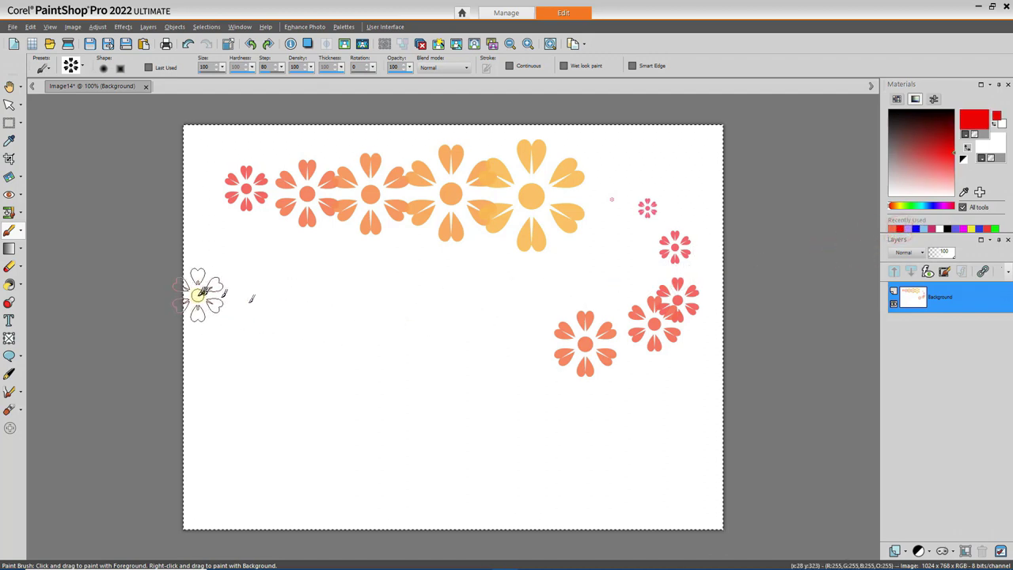
{"action": "left_click_drag", "start_coordinate": [241, 294], "coordinate": [396, 295]}
{"action": "left_click", "coordinate": [242, 341]}
{"action": "mouse_move", "coordinate": [243, 340]}
{"action": "left_mouse_down"}
{"action": "mouse_move", "coordinate": [440, 334]}
{"action": "mouse_move", "coordinate": [535, 358]}
{"action": "mouse_move", "coordinate": [517, 334]}
{"action": "mouse_move", "coordinate": [472, 325]}
{"action": "mouse_move", "coordinate": [448, 342]}
{"action": "left_mouse_up"}
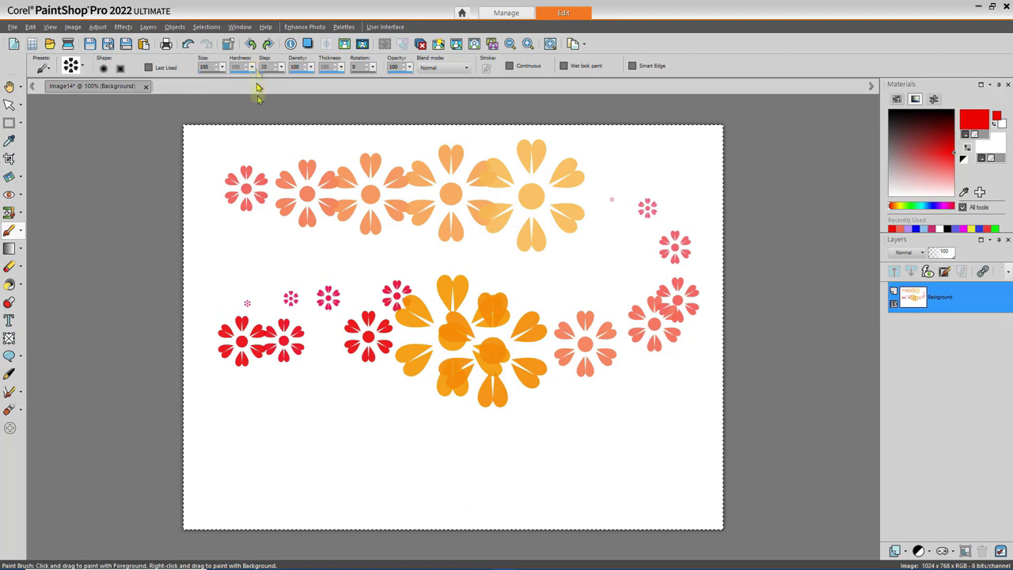
{"action": "mouse_move", "coordinate": [242, 418]}
{"action": "left_mouse_down"}
{"action": "mouse_move", "coordinate": [509, 418]}
{"action": "mouse_move", "coordinate": [583, 404]}
{"action": "left_mouse_up"}
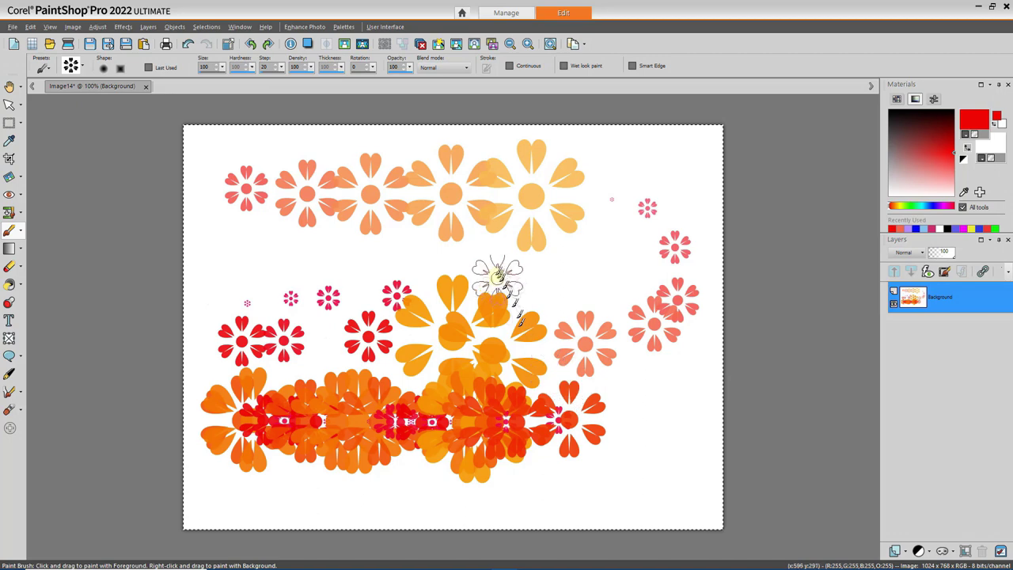
Choose the Crosshatch brush tip and paint a wavy red stroke across the canvas, plus another stroke with the foreground colour set to blue
{"action": "left_click", "coordinate": [71, 66]}
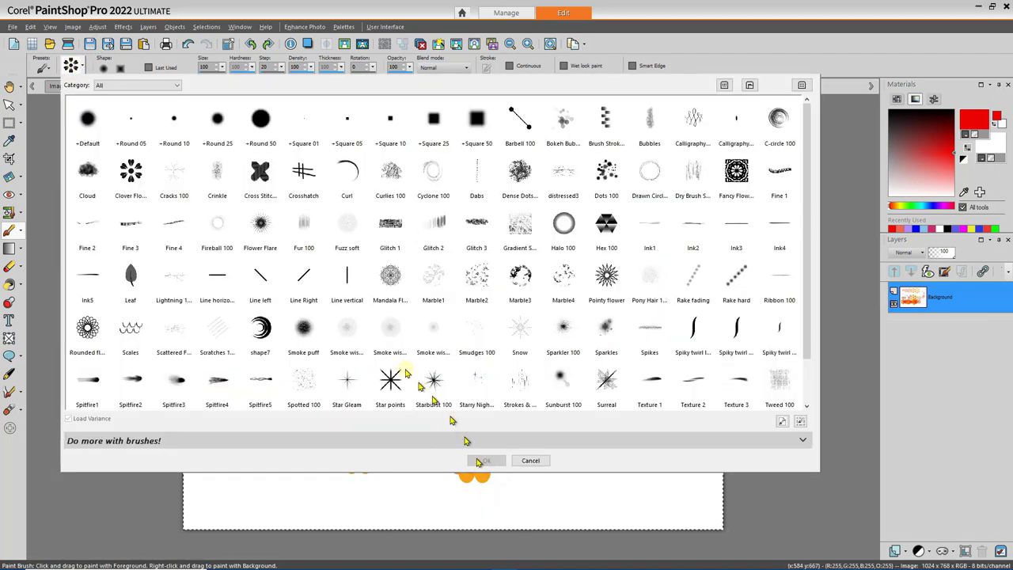
{"action": "left_click", "coordinate": [304, 178]}
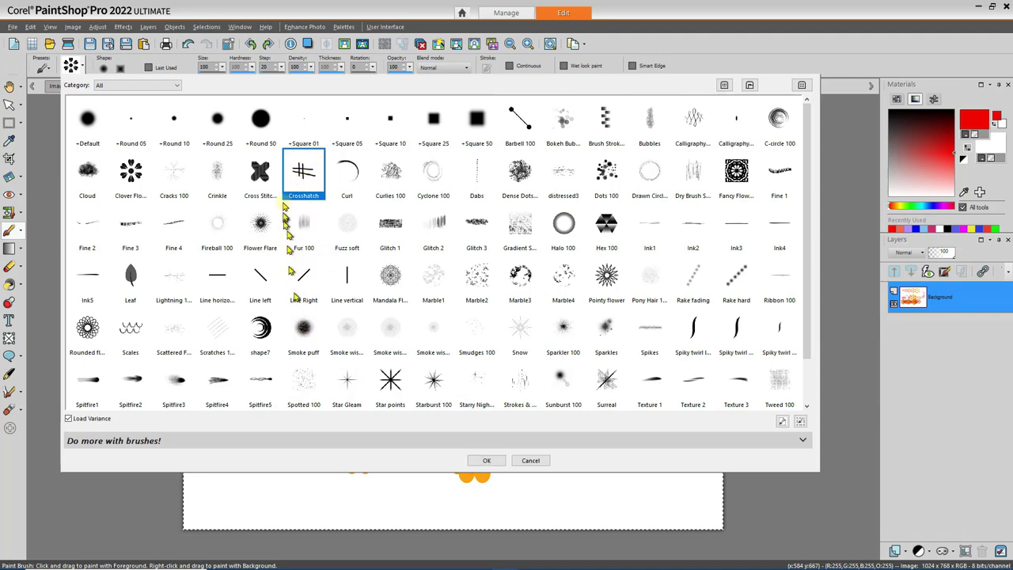
{"action": "double_click", "coordinate": [304, 170]}
{"action": "mouse_move", "coordinate": [269, 261]}
{"action": "left_mouse_down"}
{"action": "mouse_move", "coordinate": [324, 268]}
{"action": "mouse_move", "coordinate": [400, 233]}
{"action": "mouse_move", "coordinate": [474, 220]}
{"action": "mouse_move", "coordinate": [550, 295]}
{"action": "mouse_move", "coordinate": [645, 252]}
{"action": "left_mouse_up"}
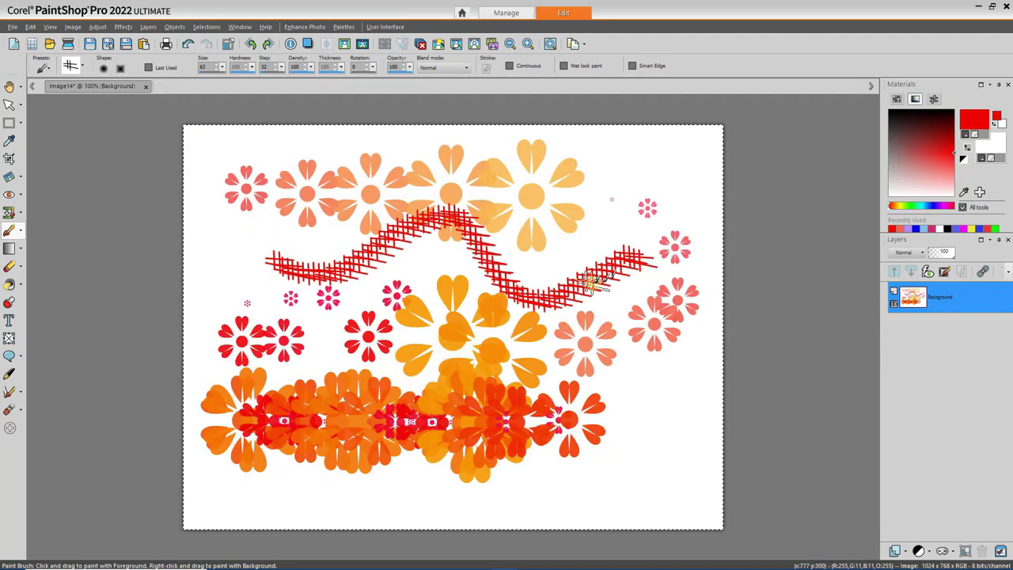
{"action": "left_click", "coordinate": [916, 228]}
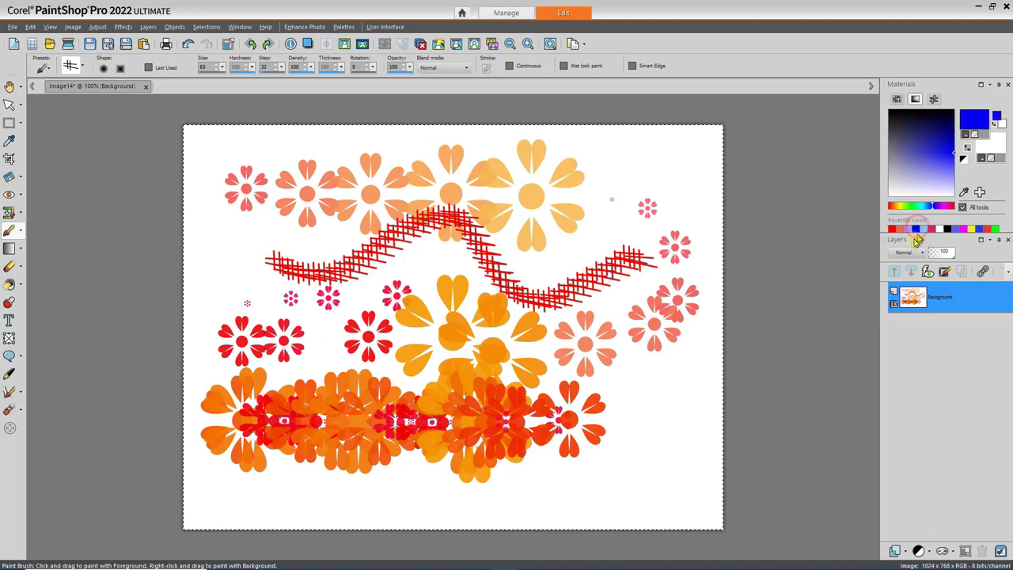
{"action": "mouse_move", "coordinate": [597, 235]}
{"action": "left_mouse_down"}
{"action": "mouse_move", "coordinate": [472, 334]}
{"action": "mouse_move", "coordinate": [340, 335]}
{"action": "mouse_move", "coordinate": [299, 388]}
{"action": "left_mouse_up"}
Choose the Fine 4 brush tip and paint several short blue strokes on the canvas's left side, then reopen the brush tip choices
{"action": "left_click", "coordinate": [71, 66]}
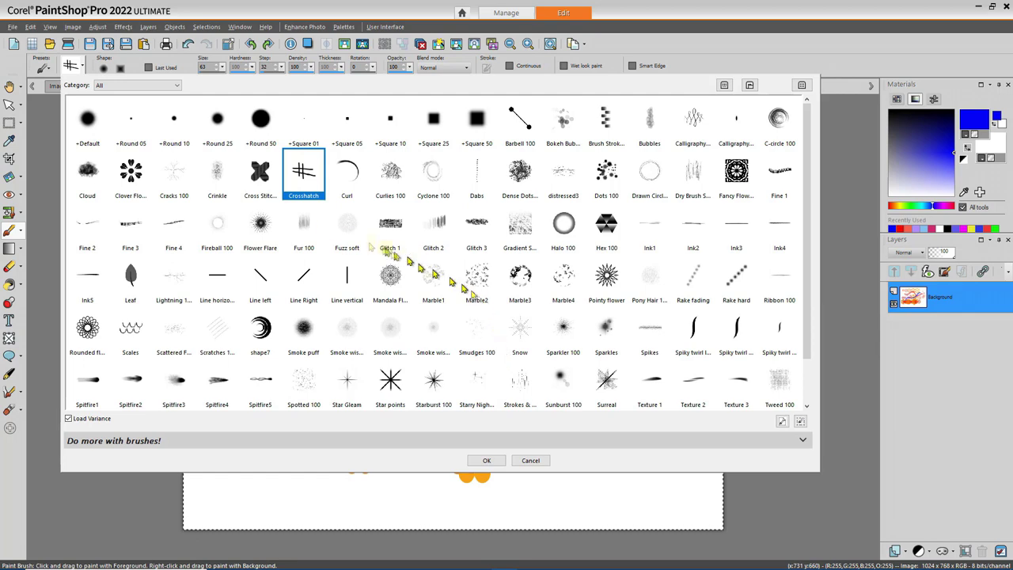
{"action": "left_click", "coordinate": [174, 226]}
{"action": "double_click", "coordinate": [174, 226]}
{"action": "left_click_drag", "start_coordinate": [224, 257], "coordinate": [274, 251]}
{"action": "left_click_drag", "start_coordinate": [261, 294], "coordinate": [364, 281]}
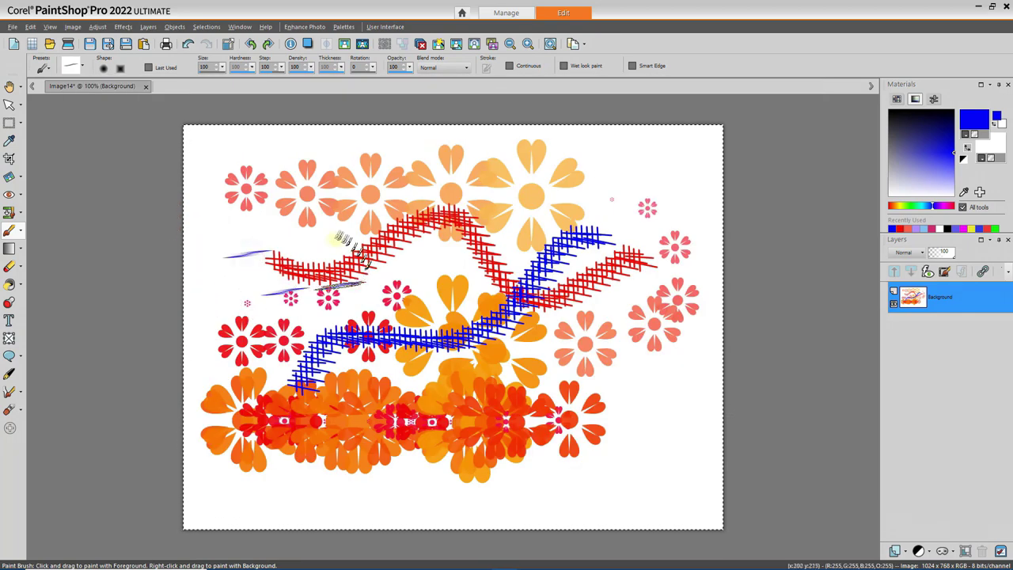
{"action": "left_click_drag", "start_coordinate": [283, 441], "coordinate": [360, 430]}
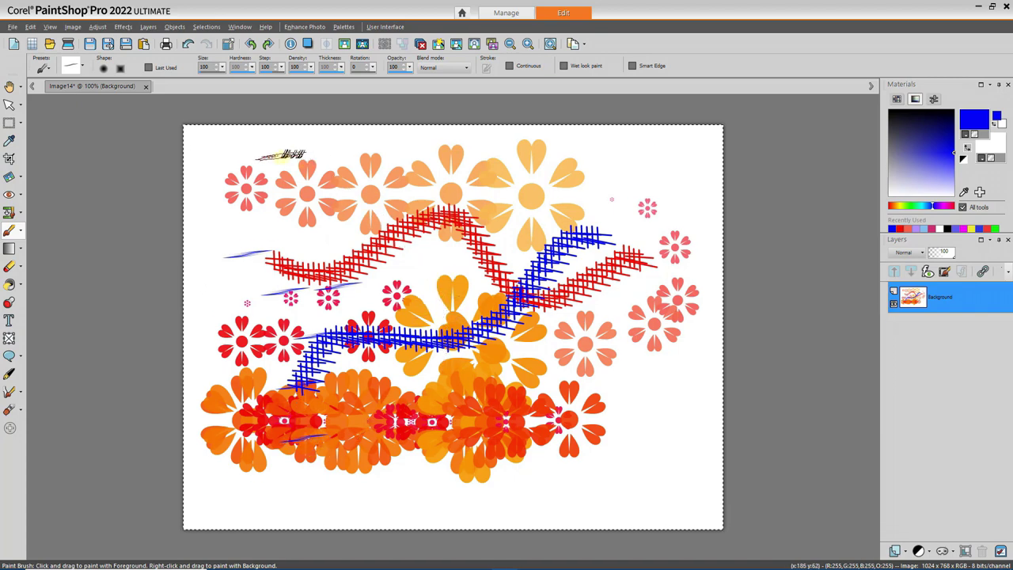
{"action": "left_click", "coordinate": [72, 66]}
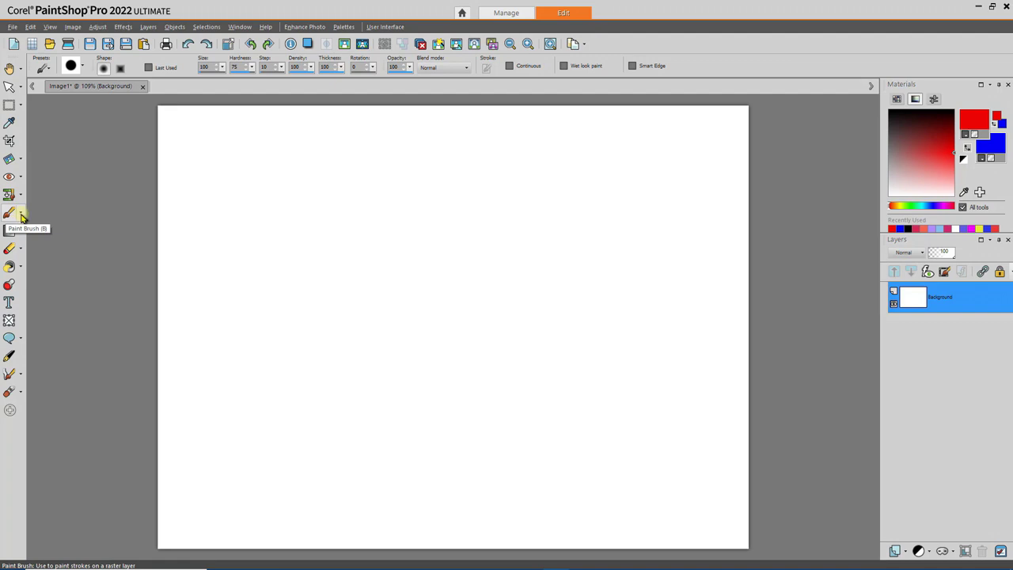
With the Airbrush, paint a red spot and short red strokes near the canvas top, plus a horizontal stroke below in the blue background colour
{"action": "left_click", "coordinate": [21, 213]}
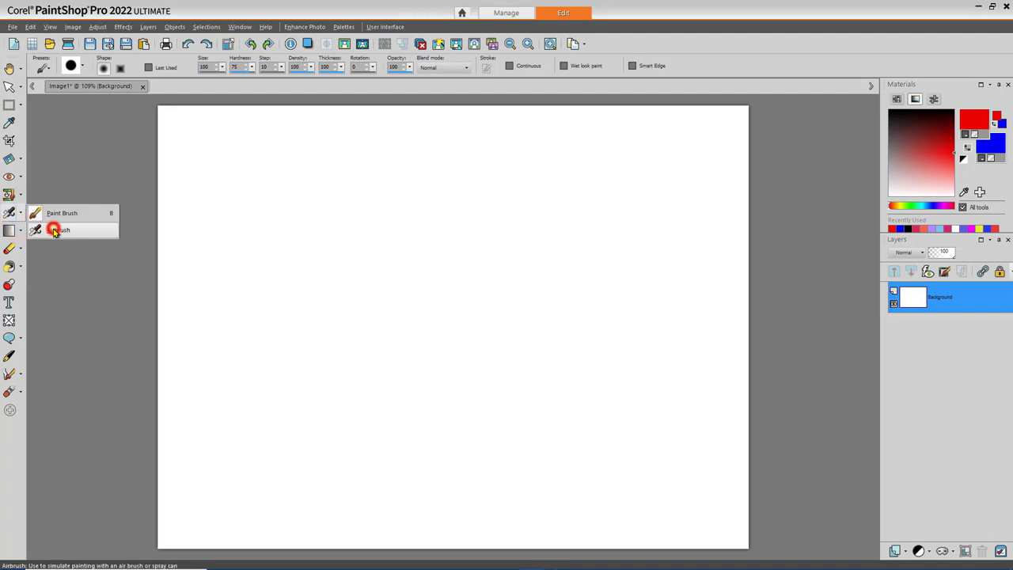
{"action": "left_click", "coordinate": [54, 230]}
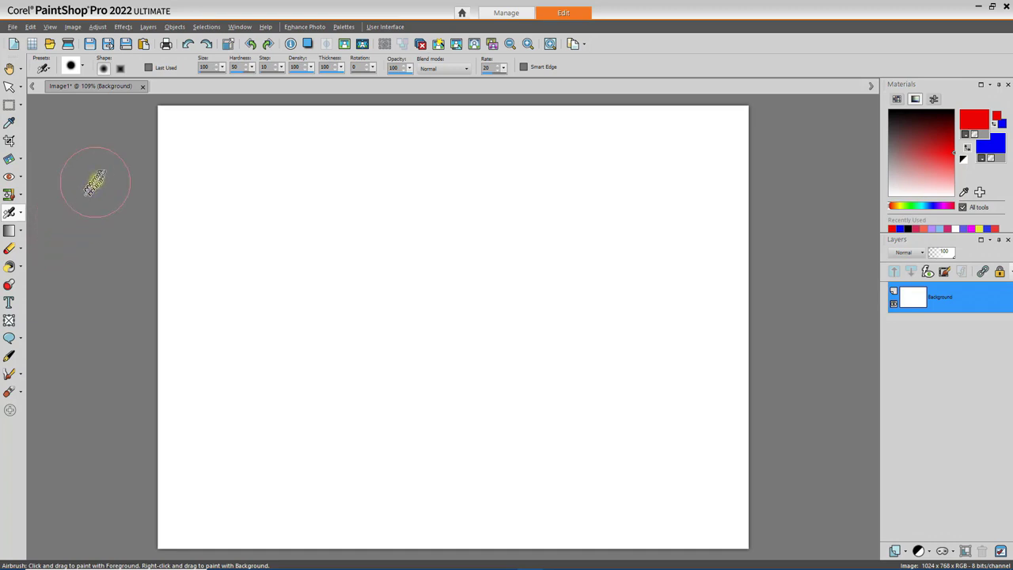
{"action": "left_click", "coordinate": [266, 194]}
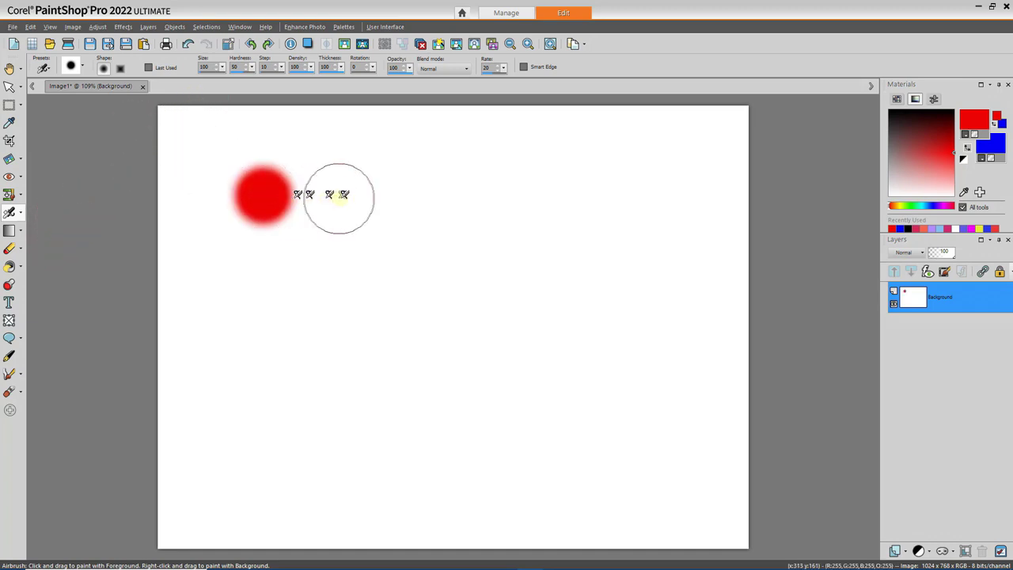
{"action": "left_click", "coordinate": [343, 197]}
{"action": "left_click_drag", "start_coordinate": [347, 196], "coordinate": [509, 199]}
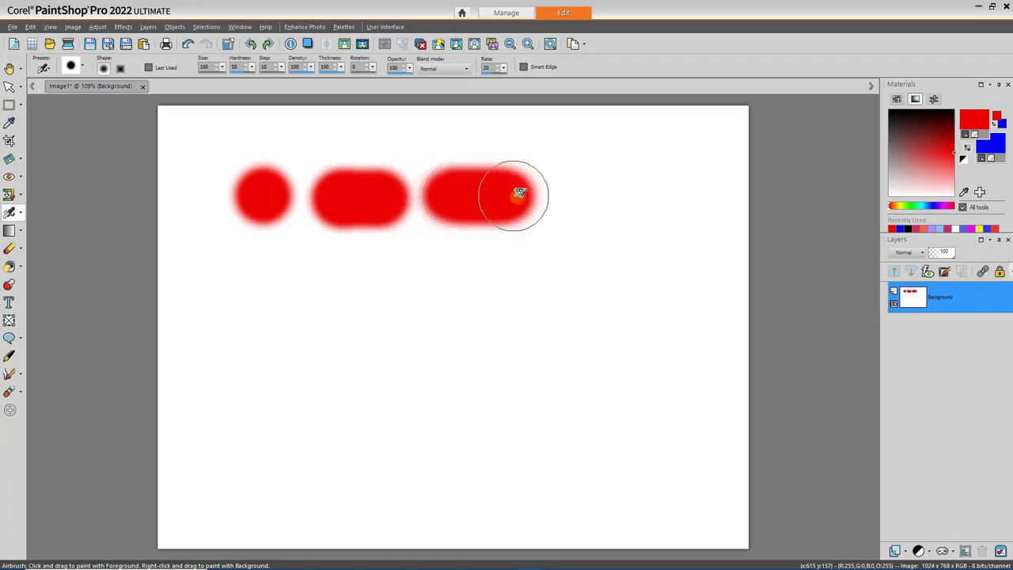
{"action": "left_click_drag", "start_coordinate": [273, 244], "coordinate": [426, 243]}
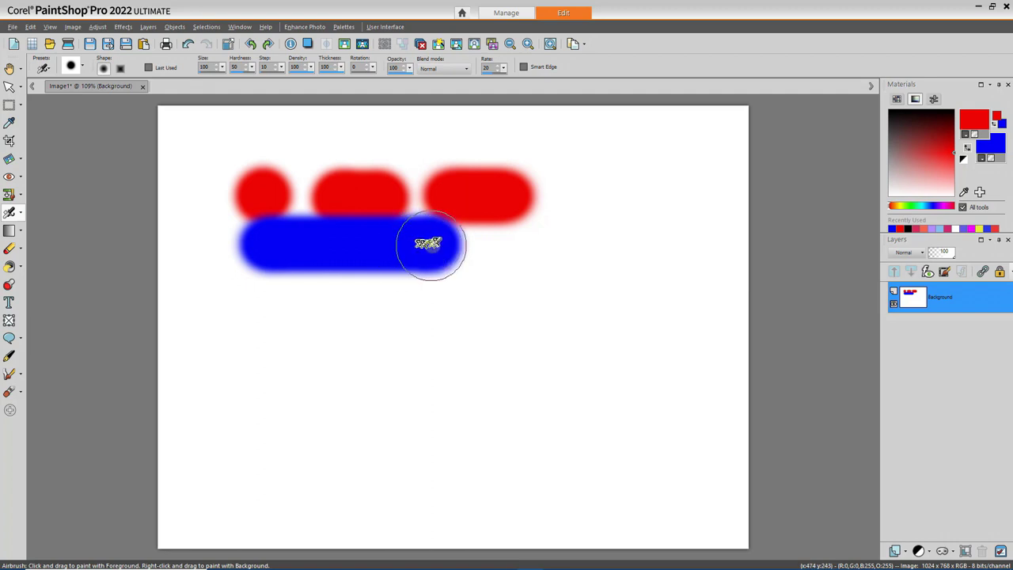
With the Paint Brush, paint a horizontal red stroke and a blue background-colour stroke beneath the airbrushed ones
{"action": "left_click", "coordinate": [21, 215]}
{"action": "left_click", "coordinate": [38, 213]}
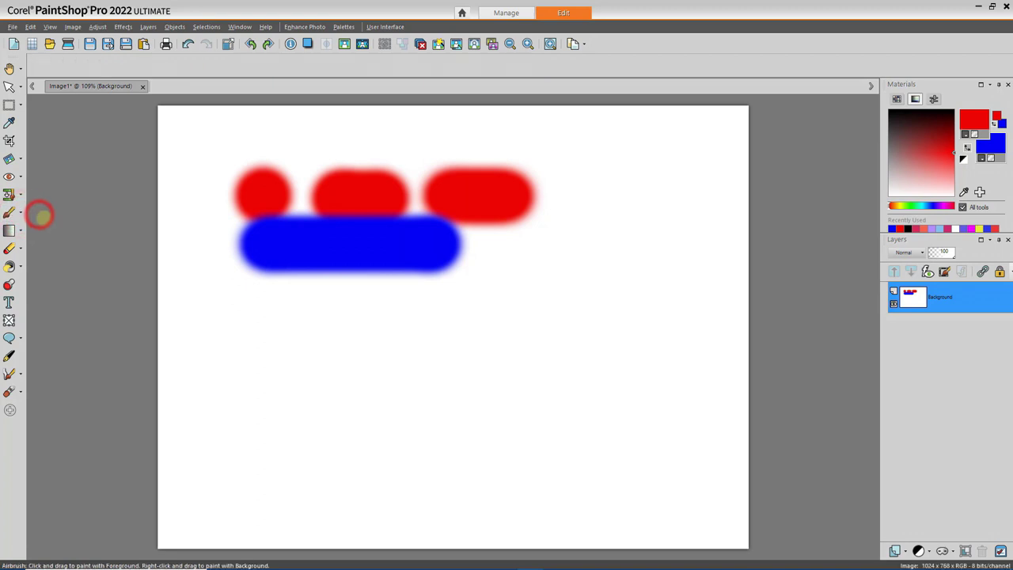
{"action": "left_click_drag", "start_coordinate": [259, 305], "coordinate": [461, 299]}
{"action": "right_click", "coordinate": [265, 356]}
{"action": "left_click_drag", "start_coordinate": [265, 356], "coordinate": [437, 353]}
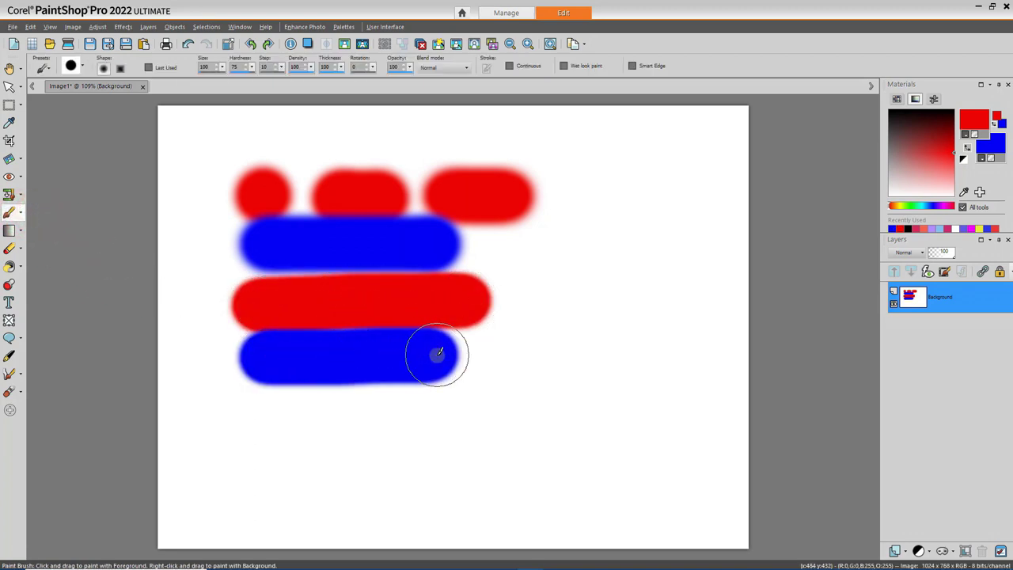
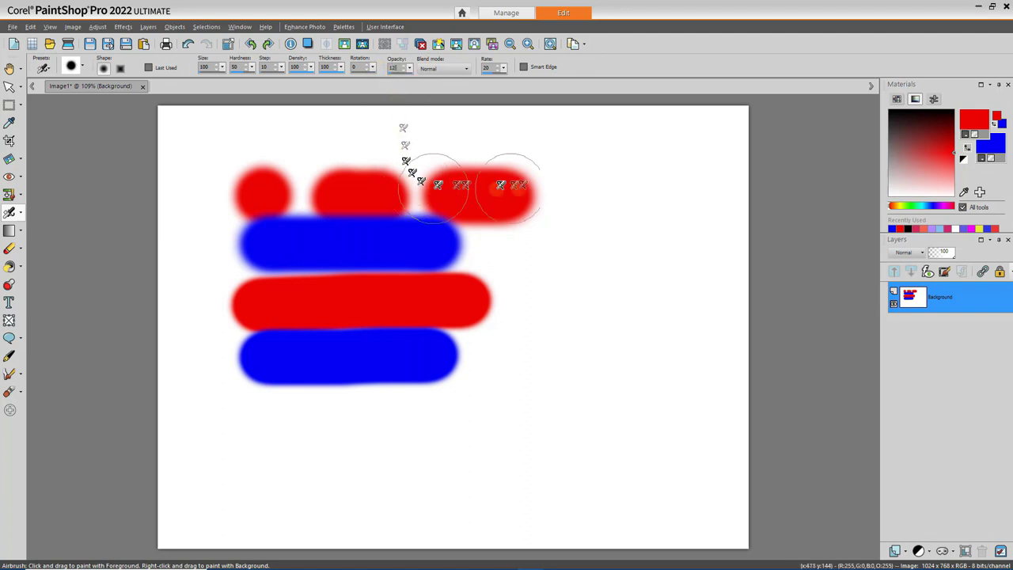
With the Airbrush at opacity 12, paint separate red spots and a long horizontal stroke on the canvas's right half
{"action": "left_click_drag", "start_coordinate": [605, 189], "coordinate": [607, 196]}
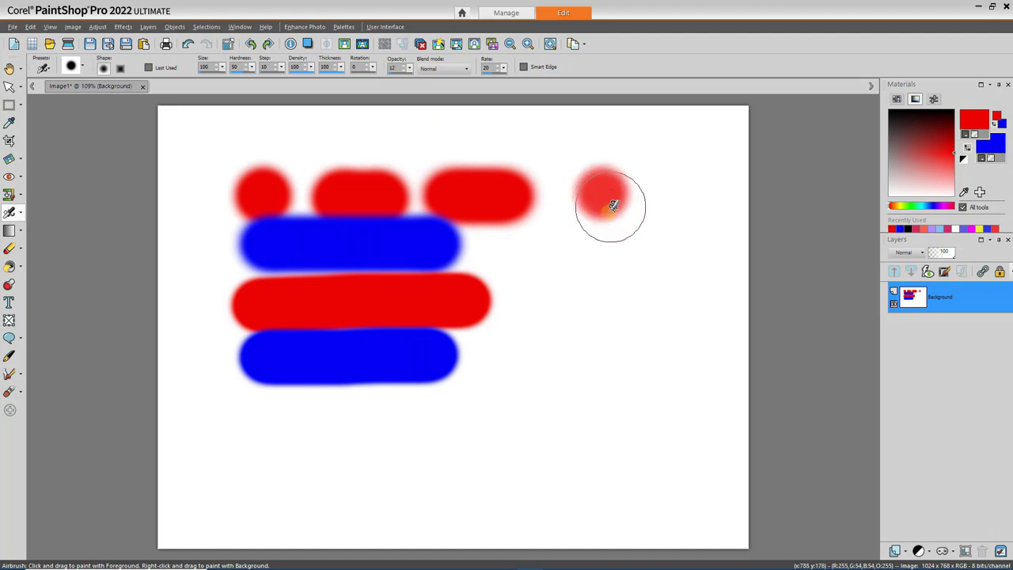
{"action": "left_click_drag", "start_coordinate": [569, 257], "coordinate": [569, 257]}
{"action": "left_click_drag", "start_coordinate": [546, 320], "coordinate": [743, 318]}
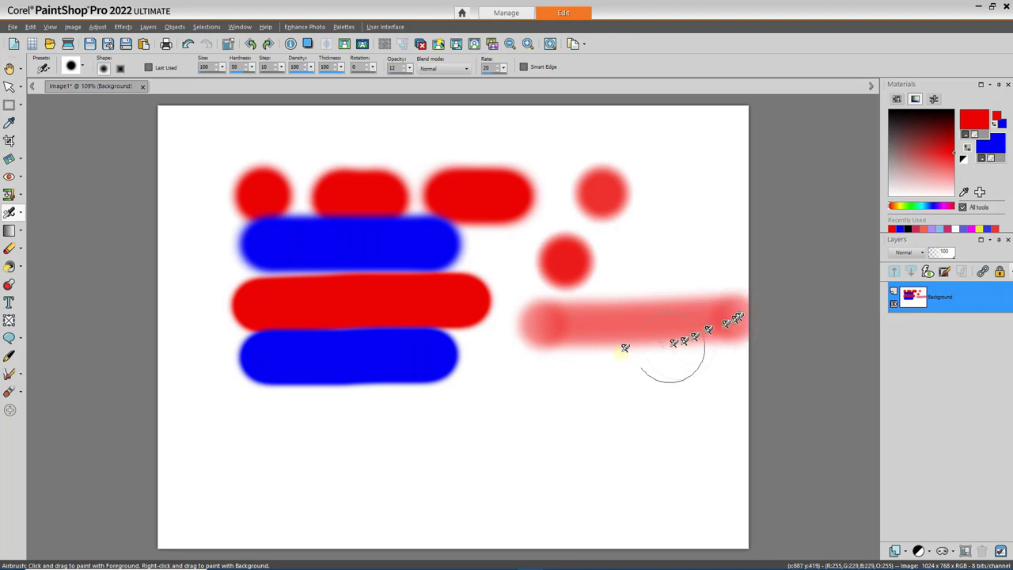
{"action": "left_click_drag", "start_coordinate": [521, 372], "coordinate": [581, 371]}
{"action": "left_click_drag", "start_coordinate": [649, 368], "coordinate": [656, 343]}
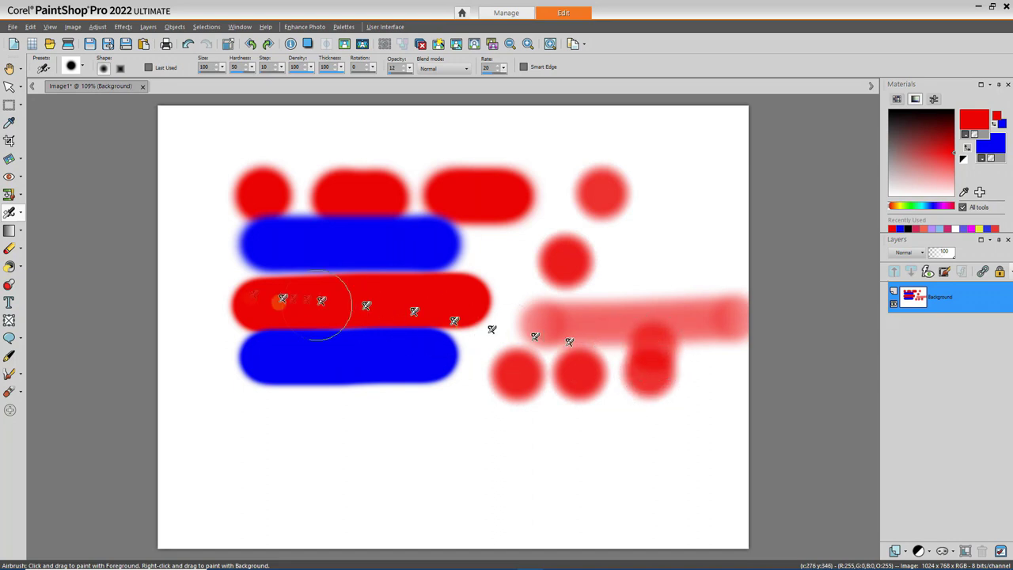
With the Paint Brush, paint two separate red dots below the lower blue stroke
{"action": "left_click", "coordinate": [17, 212]}
{"action": "left_click", "coordinate": [40, 212]}
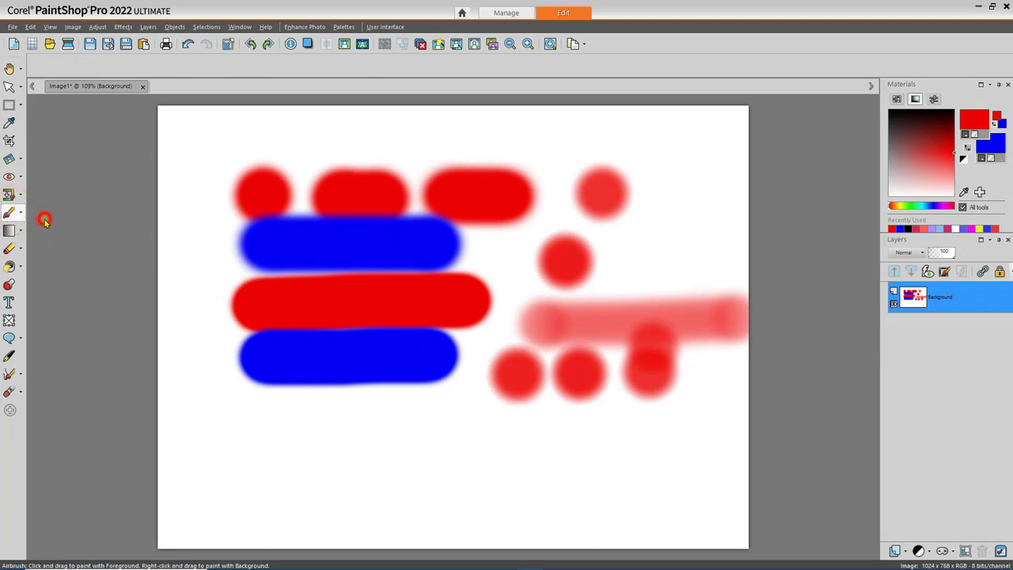
{"action": "left_click", "coordinate": [257, 428]}
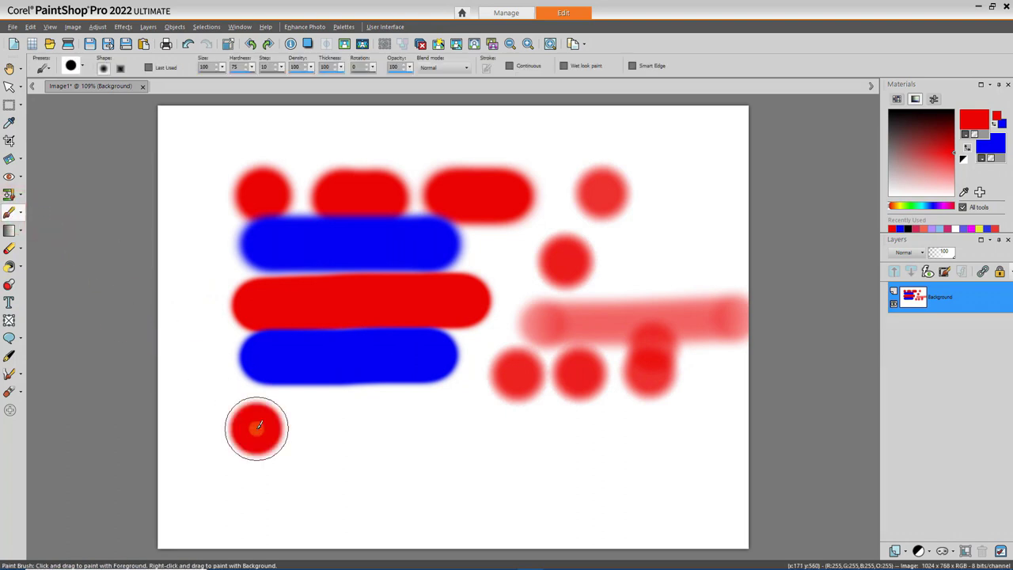
{"action": "left_click", "coordinate": [319, 424]}
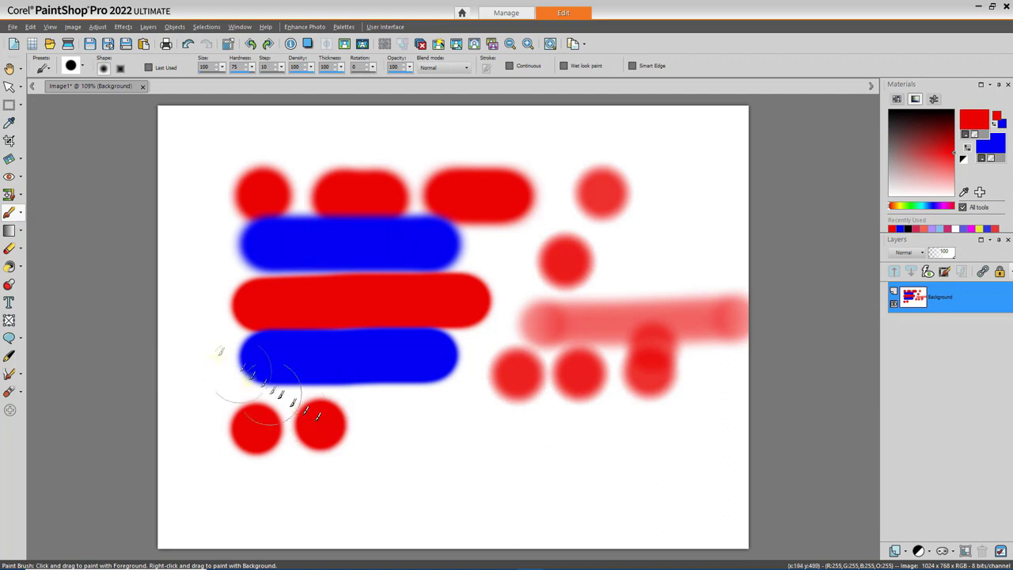
With the Airbrush at opacity 12, spray more red spots and short strokes around and over the existing paint
{"action": "left_click", "coordinate": [21, 213]}
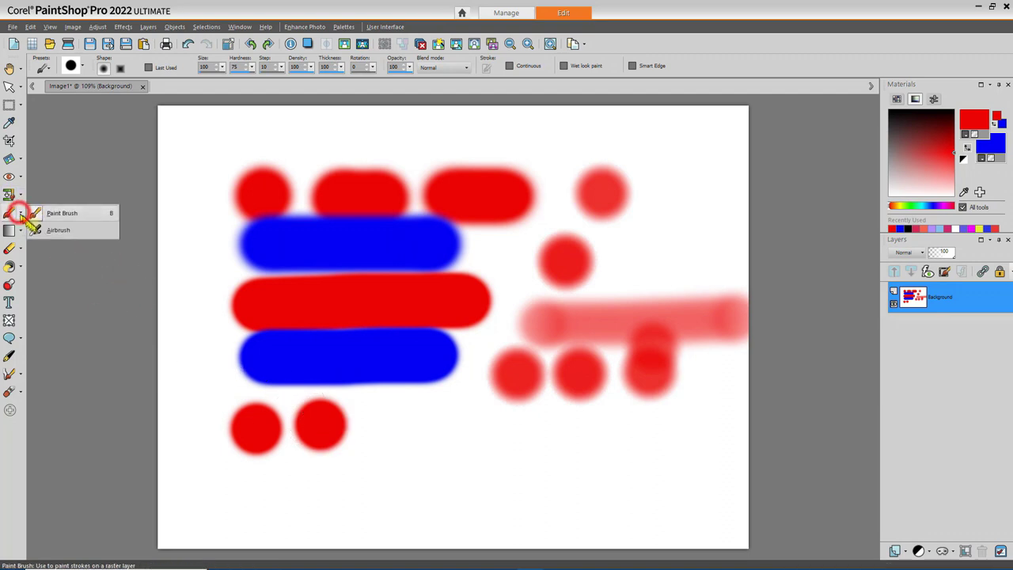
{"action": "left_click", "coordinate": [41, 228]}
{"action": "mouse_move", "coordinate": [379, 435]}
{"action": "left_mouse_down"}
{"action": "mouse_move", "coordinate": [396, 404]}
{"action": "mouse_move", "coordinate": [466, 355]}
{"action": "mouse_move", "coordinate": [474, 422]}
{"action": "mouse_move", "coordinate": [466, 414]}
{"action": "left_mouse_up"}
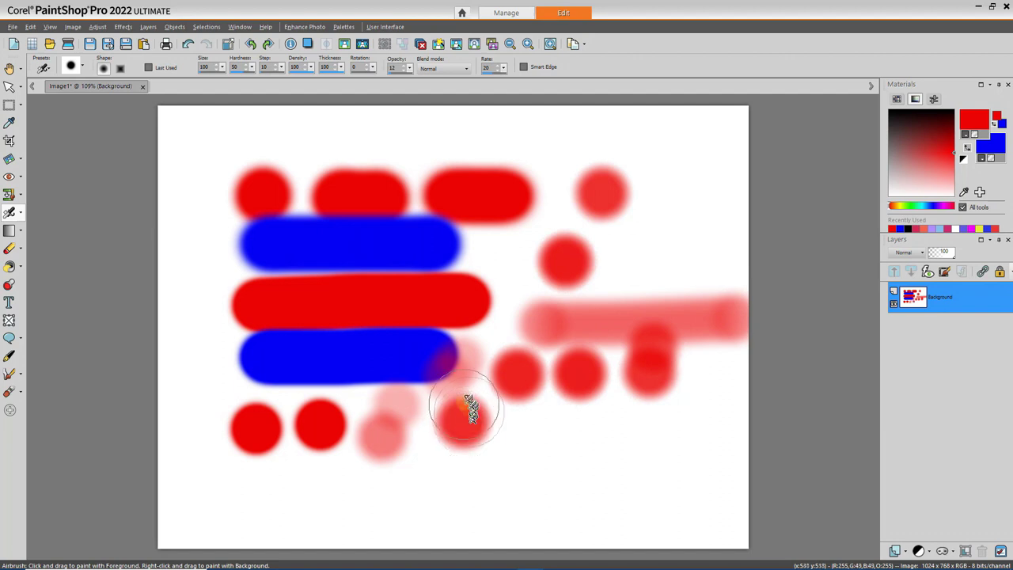
{"action": "mouse_move", "coordinate": [181, 163]}
{"action": "left_mouse_down"}
{"action": "mouse_move", "coordinate": [198, 162]}
{"action": "mouse_move", "coordinate": [203, 304]}
{"action": "mouse_move", "coordinate": [237, 276]}
{"action": "mouse_move", "coordinate": [350, 267]}
{"action": "mouse_move", "coordinate": [418, 170]}
{"action": "mouse_move", "coordinate": [416, 227]}
{"action": "mouse_move", "coordinate": [575, 196]}
{"action": "mouse_move", "coordinate": [558, 276]}
{"action": "mouse_move", "coordinate": [649, 227]}
{"action": "mouse_move", "coordinate": [626, 264]}
{"action": "mouse_move", "coordinate": [628, 240]}
{"action": "mouse_move", "coordinate": [657, 215]}
{"action": "left_mouse_up"}
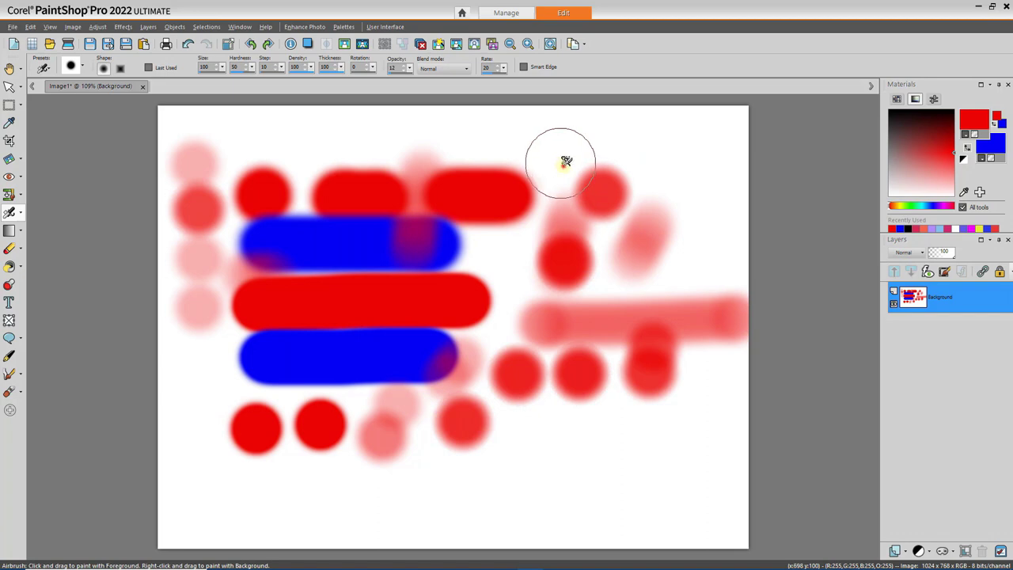
{"action": "left_click_drag", "start_coordinate": [567, 162], "coordinate": [624, 174]}
{"action": "mouse_move", "coordinate": [692, 166]}
{"action": "left_mouse_down"}
{"action": "mouse_move", "coordinate": [716, 212]}
{"action": "mouse_move", "coordinate": [661, 272]}
{"action": "left_mouse_up"}
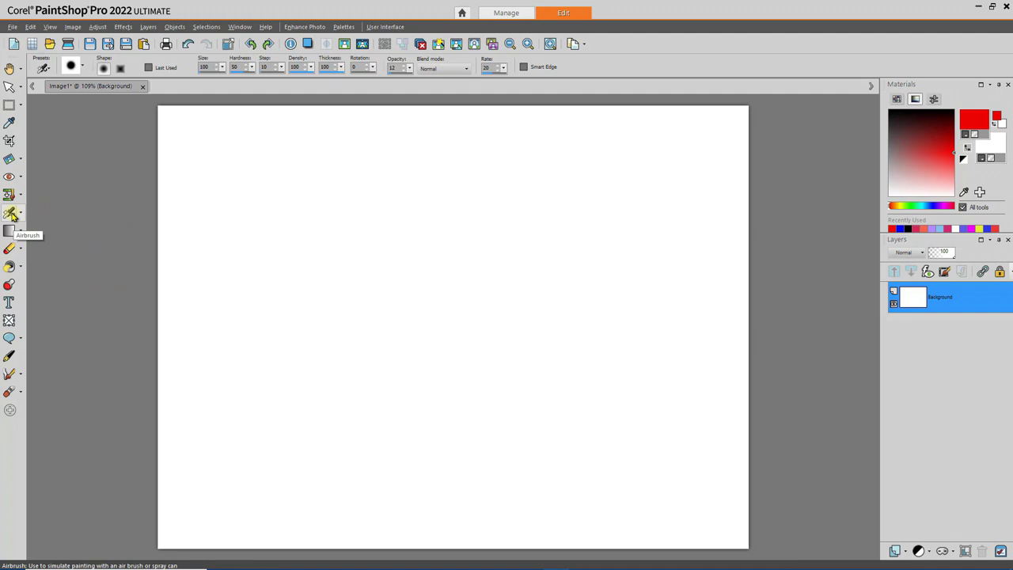
Choose the Oil Brush and paint two long winding red strokes across the Art Media 1 layer
{"action": "left_click", "coordinate": [20, 214]}
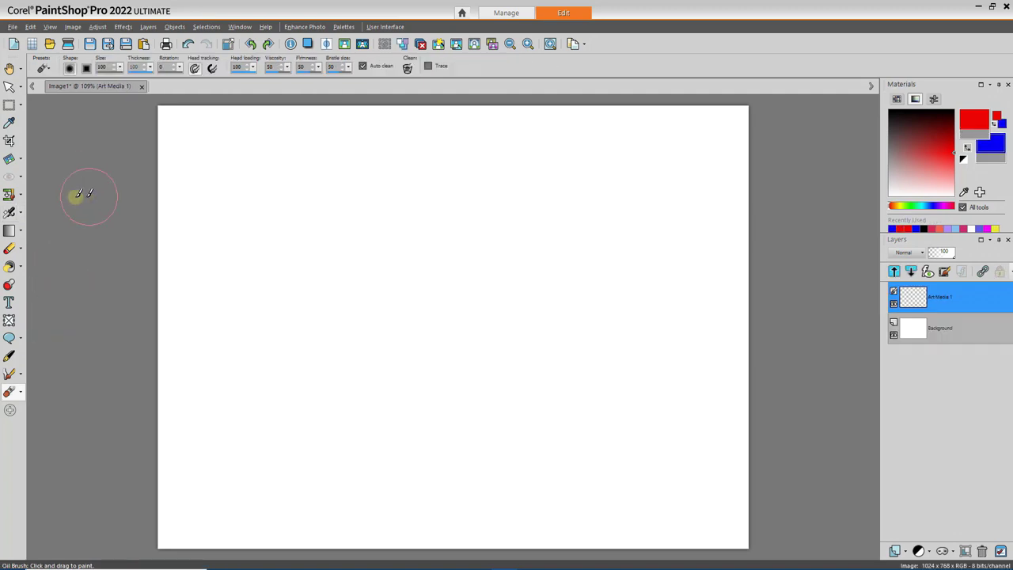
{"action": "left_click", "coordinate": [20, 213]}
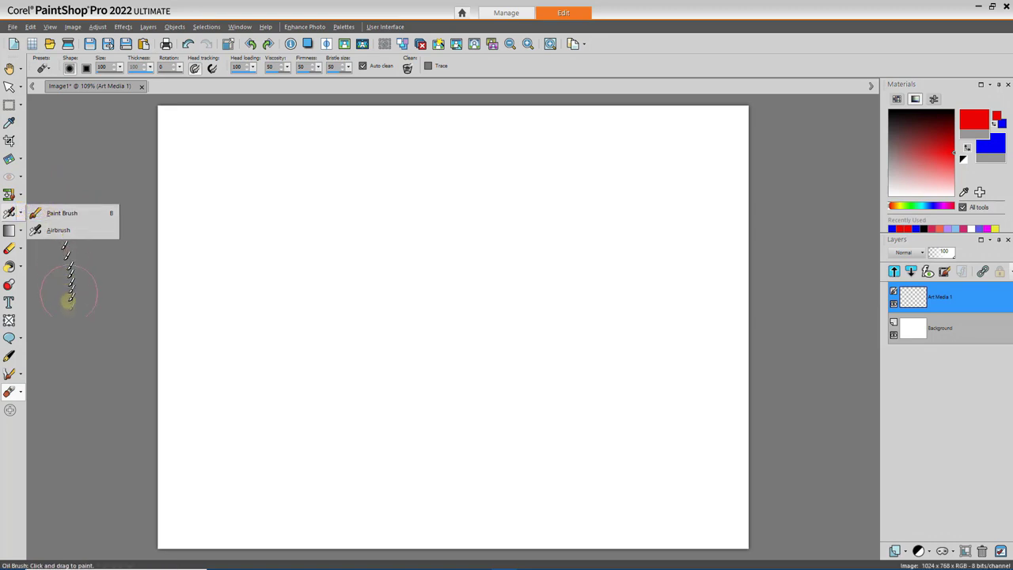
{"action": "left_click", "coordinate": [21, 391]}
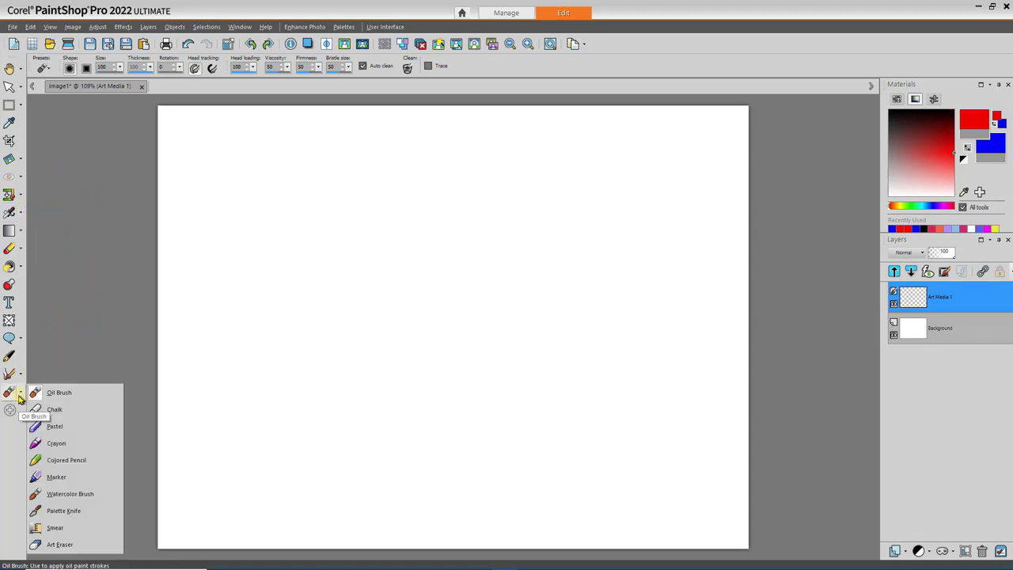
{"action": "left_click", "coordinate": [39, 394]}
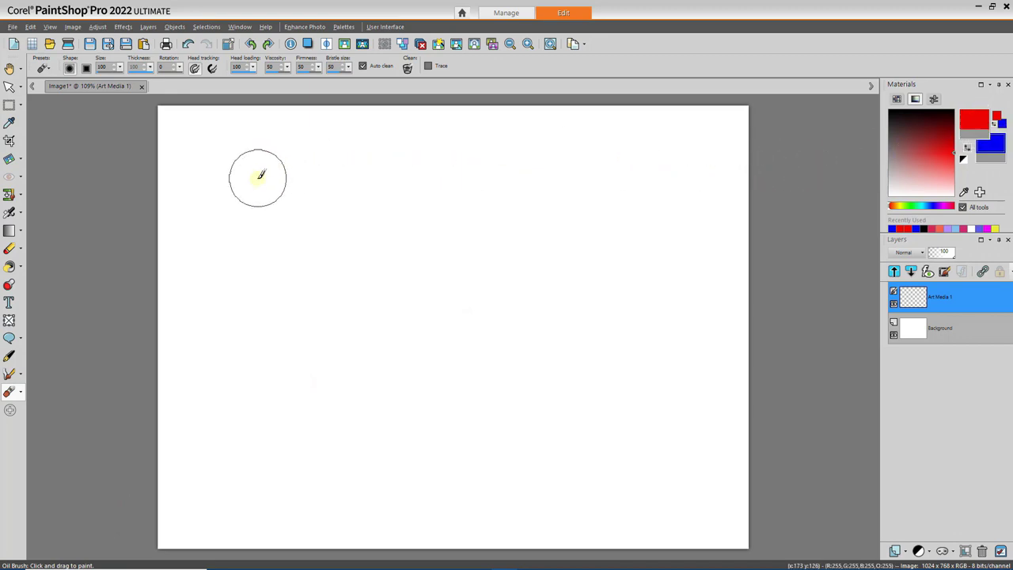
{"action": "mouse_move", "coordinate": [257, 177]}
{"action": "left_mouse_down"}
{"action": "mouse_move", "coordinate": [657, 180]}
{"action": "mouse_move", "coordinate": [667, 196]}
{"action": "mouse_move", "coordinate": [654, 257]}
{"action": "mouse_move", "coordinate": [625, 283]}
{"action": "mouse_move", "coordinate": [462, 288]}
{"action": "mouse_move", "coordinate": [337, 268]}
{"action": "mouse_move", "coordinate": [301, 279]}
{"action": "mouse_move", "coordinate": [279, 303]}
{"action": "mouse_move", "coordinate": [283, 348]}
{"action": "mouse_move", "coordinate": [324, 360]}
{"action": "mouse_move", "coordinate": [483, 362]}
{"action": "left_mouse_up"}
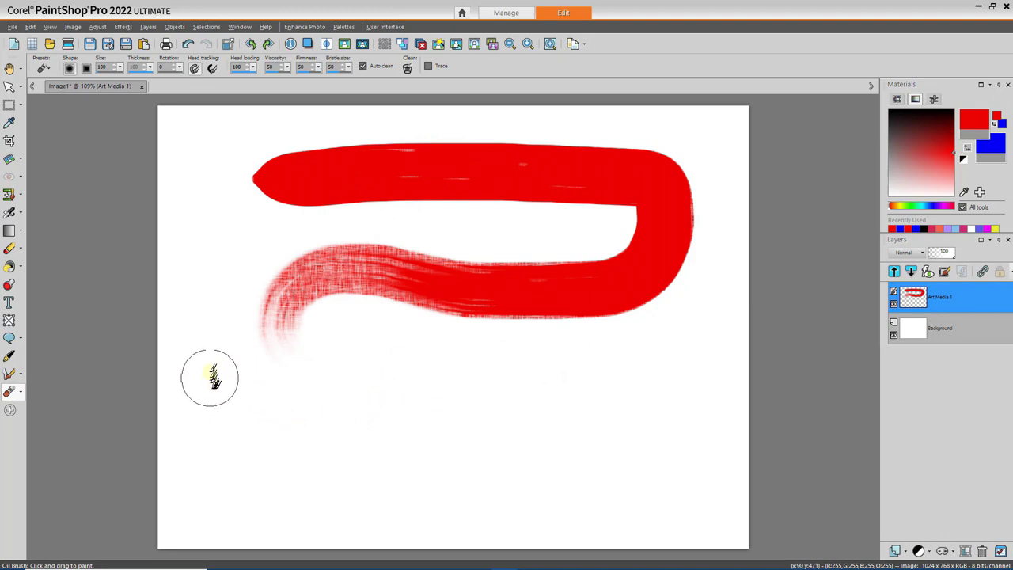
{"action": "mouse_move", "coordinate": [211, 290]}
{"action": "left_mouse_down"}
{"action": "mouse_move", "coordinate": [224, 404]}
{"action": "mouse_move", "coordinate": [305, 403]}
{"action": "mouse_move", "coordinate": [379, 366]}
{"action": "mouse_move", "coordinate": [501, 374]}
{"action": "mouse_move", "coordinate": [568, 361]}
{"action": "mouse_move", "coordinate": [596, 379]}
{"action": "mouse_move", "coordinate": [599, 398]}
{"action": "mouse_move", "coordinate": [589, 436]}
{"action": "mouse_move", "coordinate": [553, 455]}
{"action": "mouse_move", "coordinate": [387, 465]}
{"action": "mouse_move", "coordinate": [311, 491]}
{"action": "mouse_move", "coordinate": [230, 494]}
{"action": "left_mouse_up"}
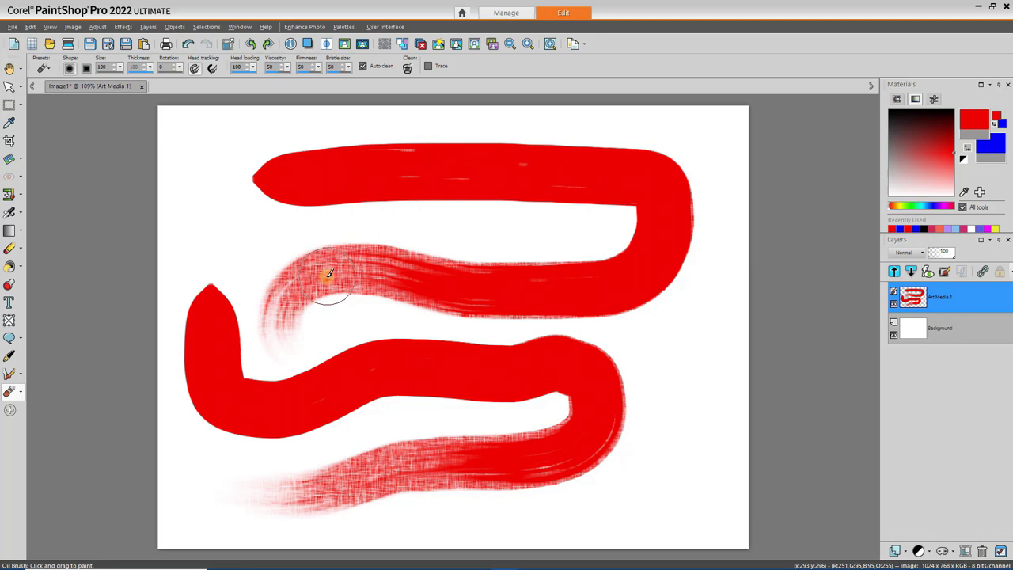
With the Chalk tool, paint two long vertical red strokes down the right part of the canvas
{"action": "left_click", "coordinate": [21, 390]}
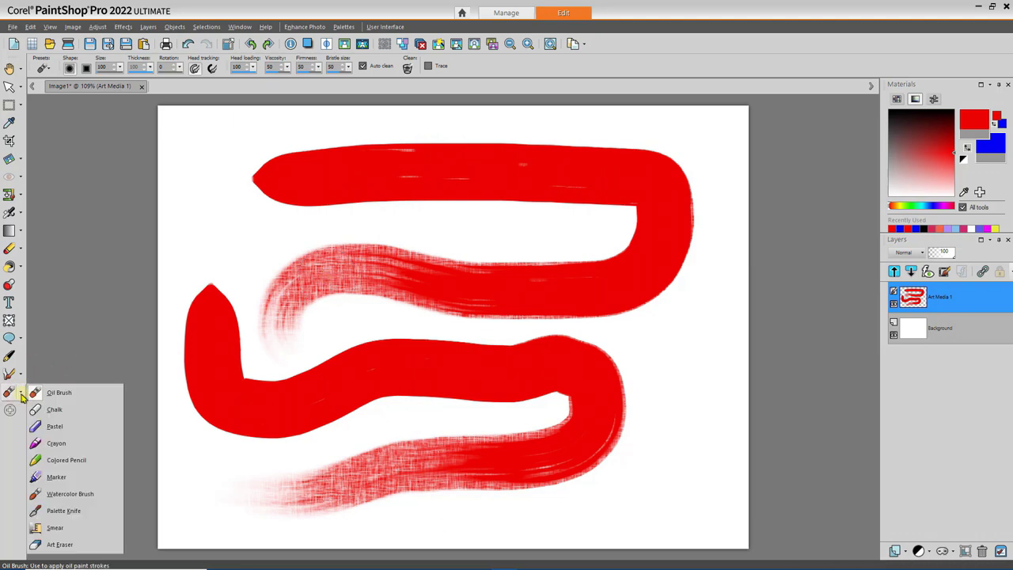
{"action": "left_click", "coordinate": [50, 410]}
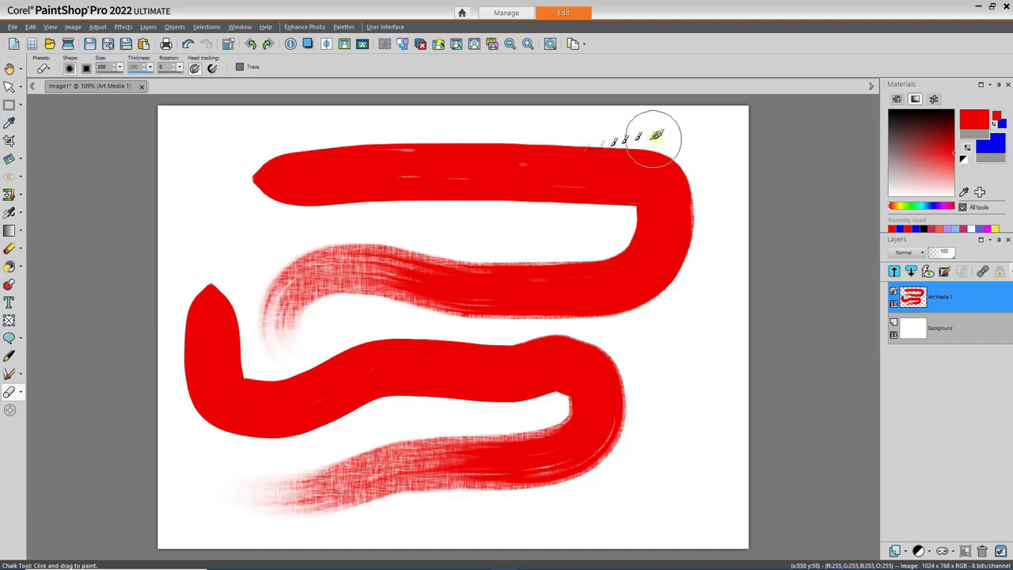
{"action": "mouse_move", "coordinate": [645, 135]}
{"action": "left_mouse_down"}
{"action": "mouse_move", "coordinate": [633, 158]}
{"action": "mouse_move", "coordinate": [634, 547]}
{"action": "left_mouse_up"}
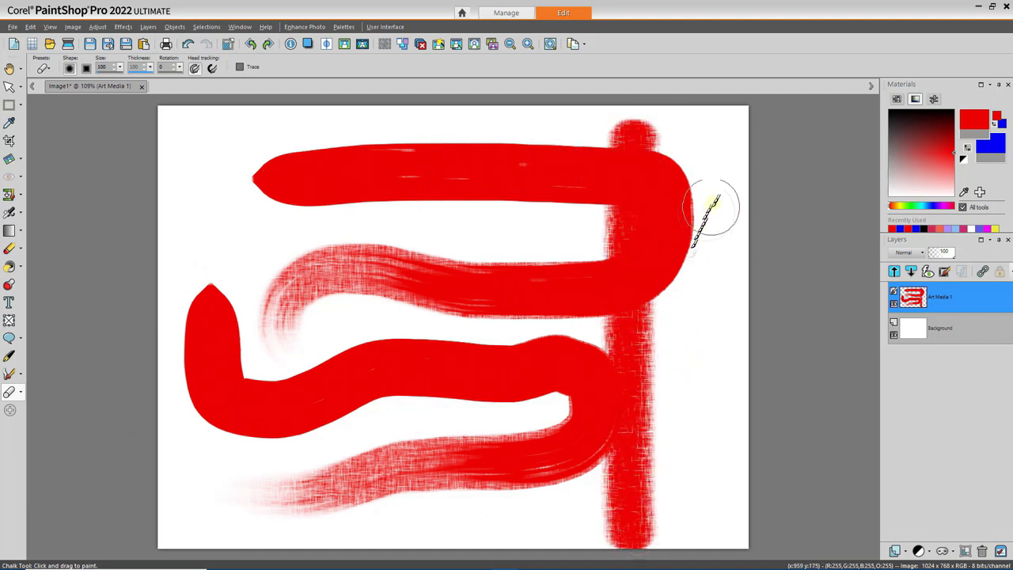
{"action": "left_click_drag", "start_coordinate": [716, 193], "coordinate": [706, 499]}
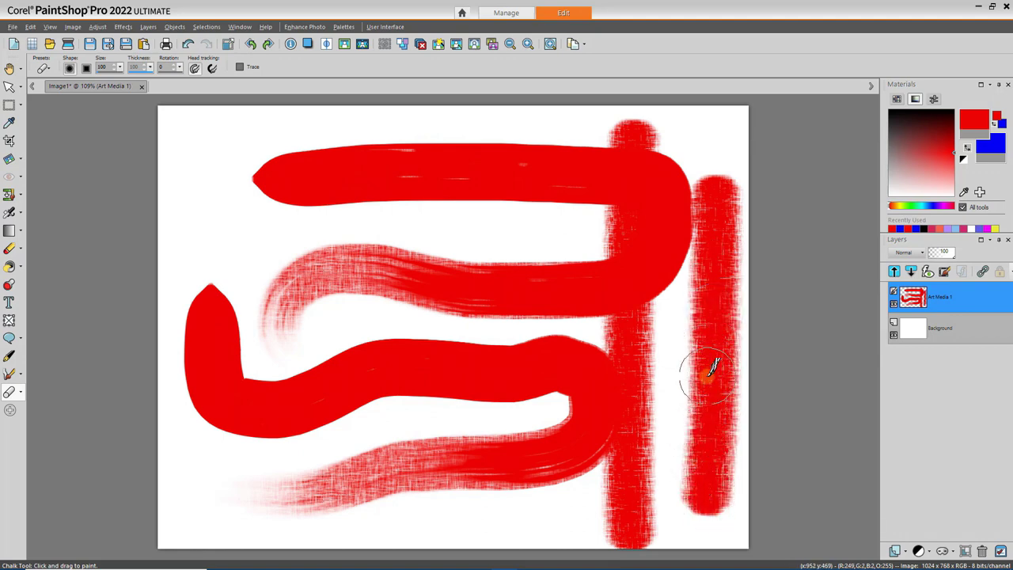
With the Pastel tool in blue, paint a thick curved stroke from the canvas's upper left to just left of its centre
{"action": "left_click", "coordinate": [23, 393]}
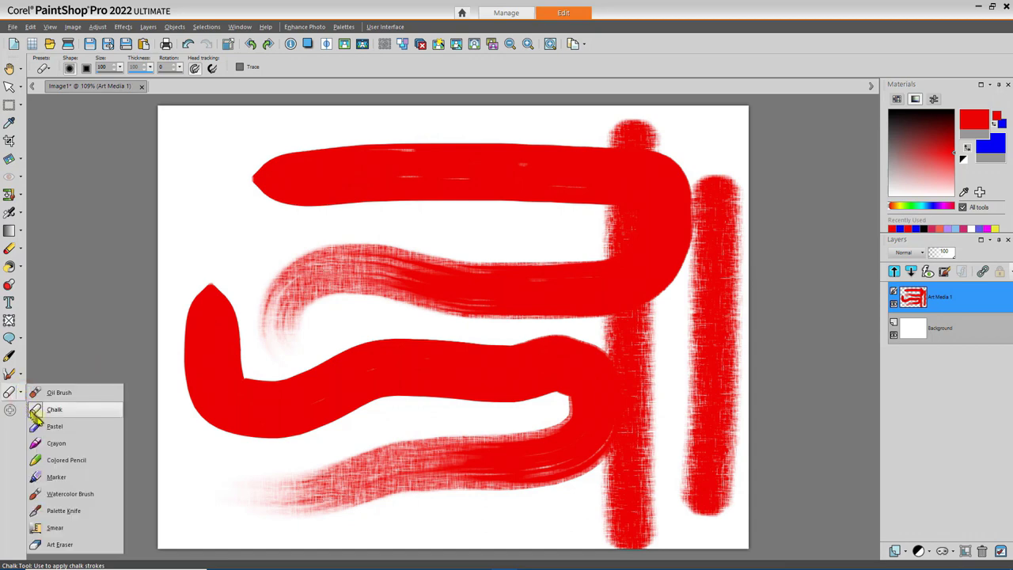
{"action": "left_click", "coordinate": [45, 427]}
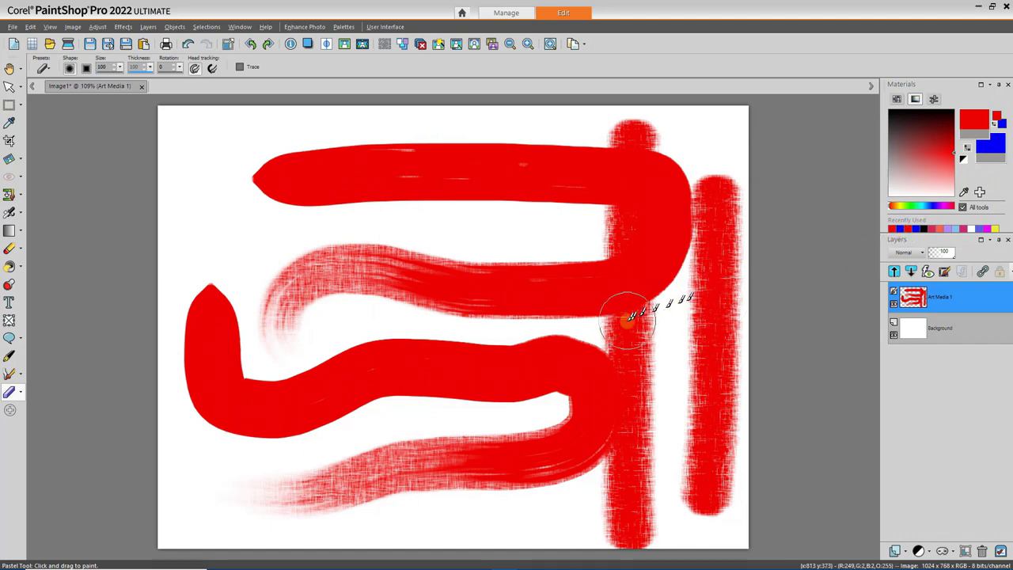
{"action": "left_click", "coordinate": [906, 228]}
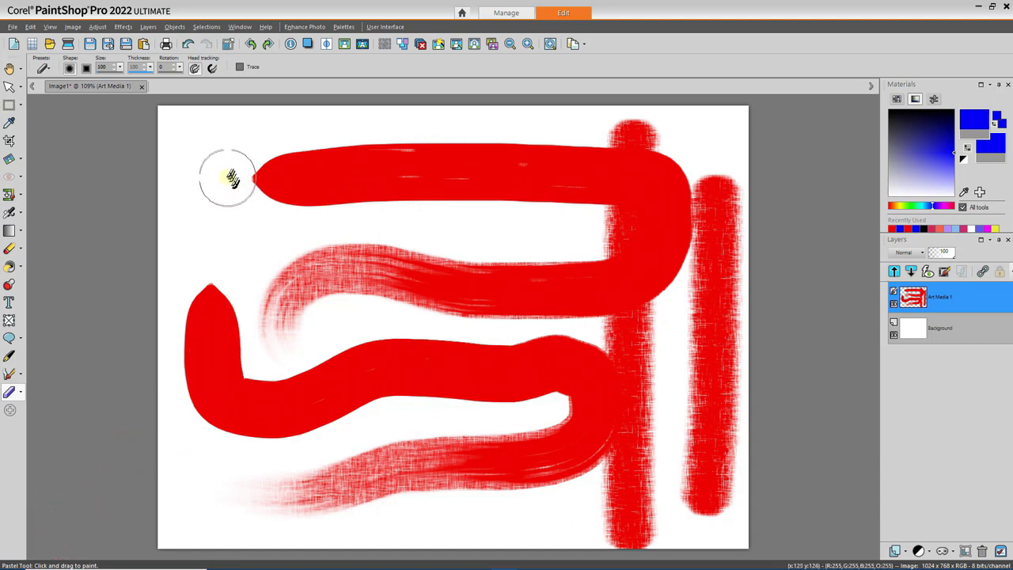
{"action": "mouse_move", "coordinate": [226, 174]}
{"action": "left_mouse_down"}
{"action": "mouse_move", "coordinate": [242, 250]}
{"action": "mouse_move", "coordinate": [302, 315]}
{"action": "mouse_move", "coordinate": [420, 352]}
{"action": "left_mouse_up"}
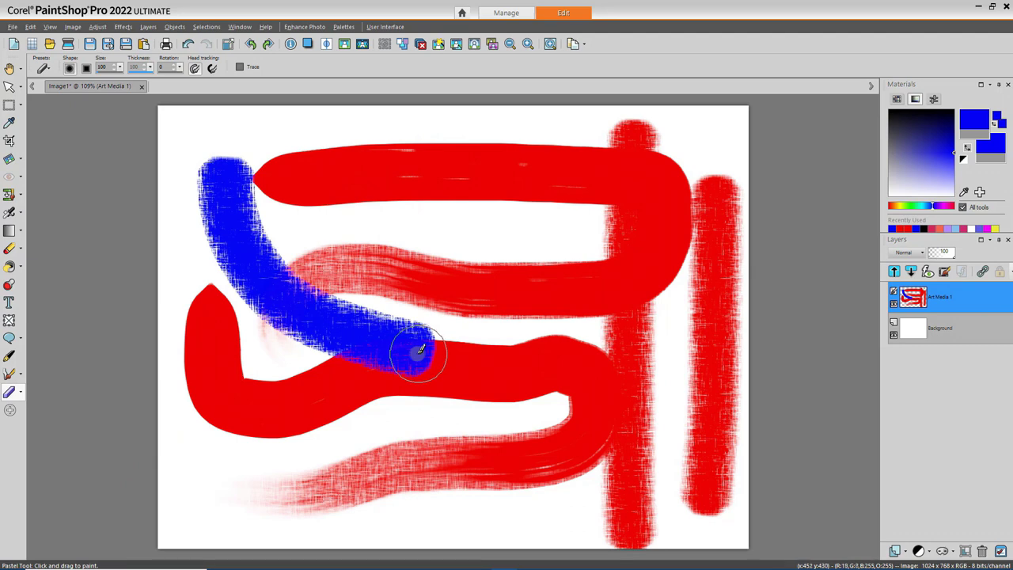
With the Crayon tool, paint two blue strokes crossing the red paint, one rising from the lower left and one running down the middle
{"action": "left_click", "coordinate": [21, 392]}
{"action": "left_click", "coordinate": [52, 444]}
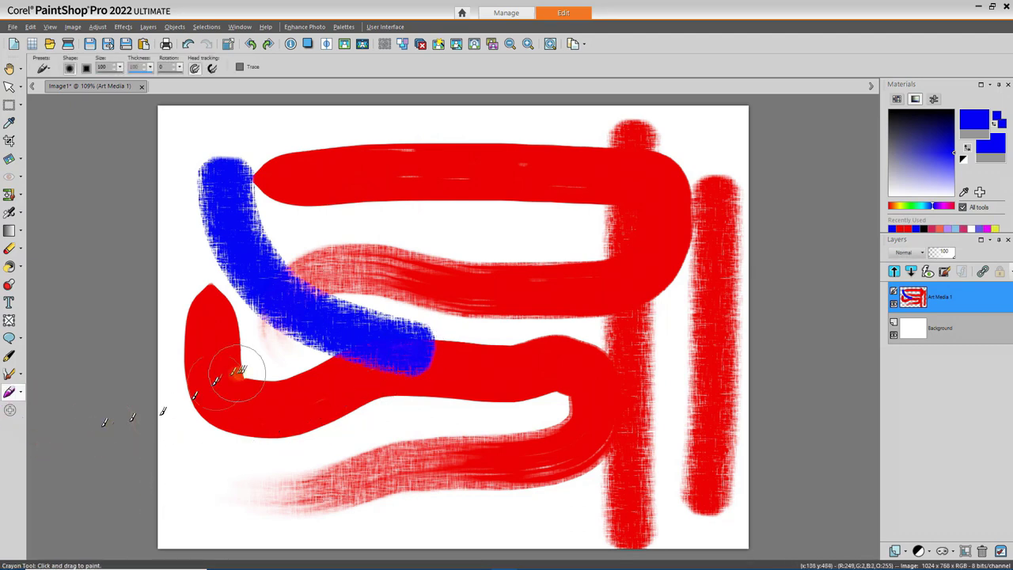
{"action": "mouse_move", "coordinate": [224, 458]}
{"action": "left_mouse_down"}
{"action": "mouse_move", "coordinate": [249, 436]}
{"action": "mouse_move", "coordinate": [445, 400]}
{"action": "mouse_move", "coordinate": [484, 405]}
{"action": "left_mouse_up"}
{"action": "mouse_move", "coordinate": [427, 136]}
{"action": "left_mouse_down"}
{"action": "mouse_move", "coordinate": [482, 258]}
{"action": "mouse_move", "coordinate": [502, 336]}
{"action": "mouse_move", "coordinate": [495, 486]}
{"action": "left_mouse_up"}
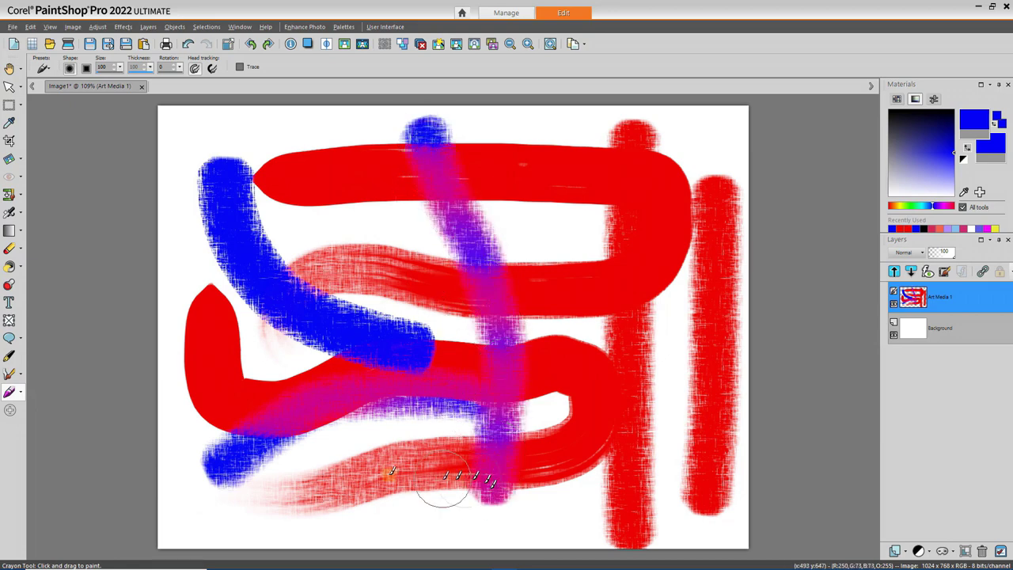
With the Colored Pencil, paint a blue zigzag wave across the upper-left part of the canvas
{"action": "left_click", "coordinate": [21, 392]}
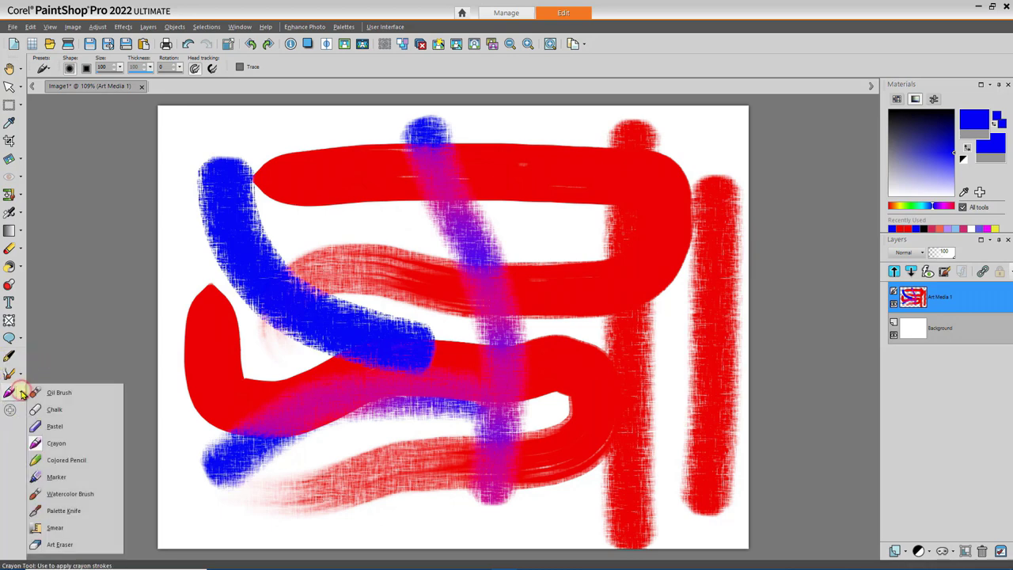
{"action": "left_click", "coordinate": [68, 459]}
{"action": "mouse_move", "coordinate": [199, 208]}
{"action": "left_mouse_down"}
{"action": "mouse_move", "coordinate": [194, 300]}
{"action": "mouse_move", "coordinate": [271, 294]}
{"action": "mouse_move", "coordinate": [346, 216]}
{"action": "mouse_move", "coordinate": [375, 201]}
{"action": "mouse_move", "coordinate": [420, 255]}
{"action": "left_mouse_up"}
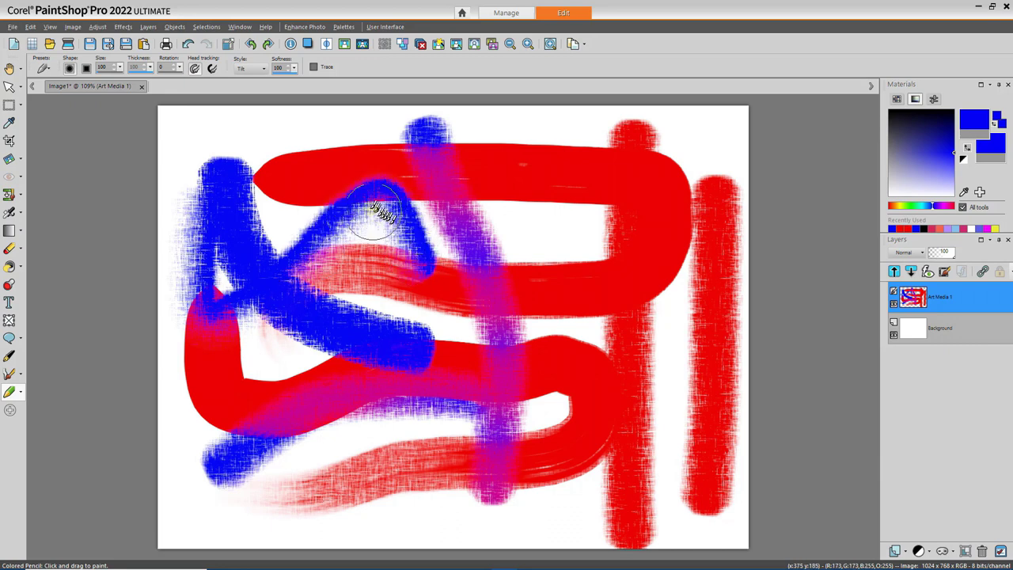
With the Marker, paint a horizontal blue stroke along the lower left and a short diagonal one over the red paint
{"action": "left_click", "coordinate": [21, 394]}
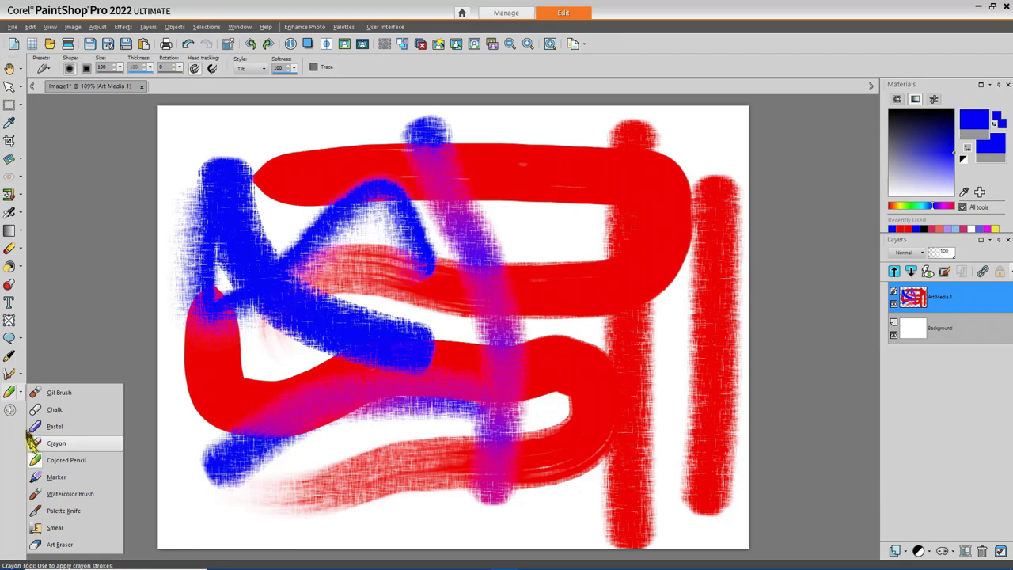
{"action": "left_click", "coordinate": [49, 475]}
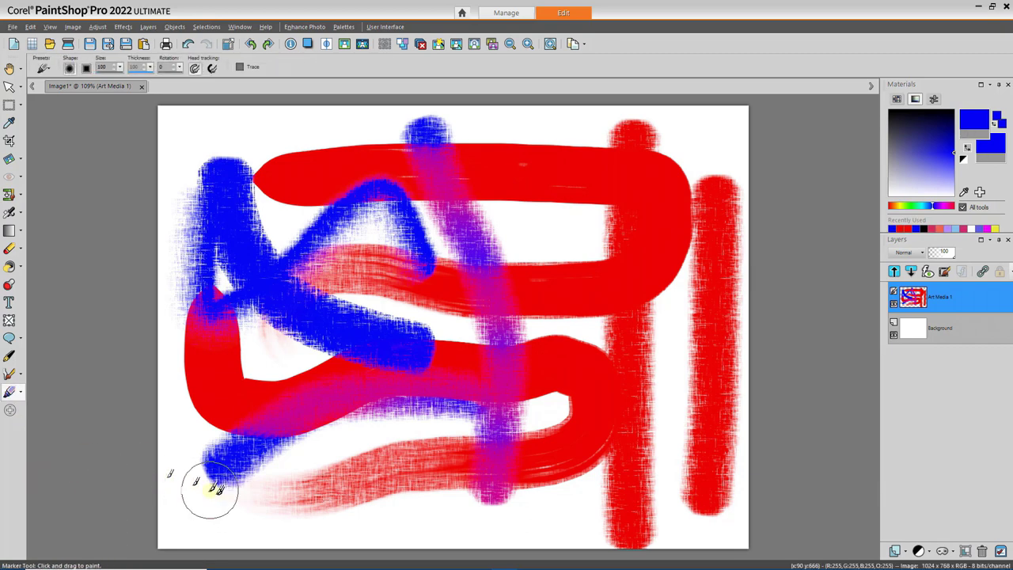
{"action": "mouse_move", "coordinate": [204, 496]}
{"action": "left_mouse_down"}
{"action": "mouse_move", "coordinate": [363, 508]}
{"action": "mouse_move", "coordinate": [432, 504]}
{"action": "left_mouse_up"}
{"action": "mouse_move", "coordinate": [261, 324]}
{"action": "left_mouse_down"}
{"action": "mouse_move", "coordinate": [289, 403]}
{"action": "mouse_move", "coordinate": [323, 425]}
{"action": "left_mouse_up"}
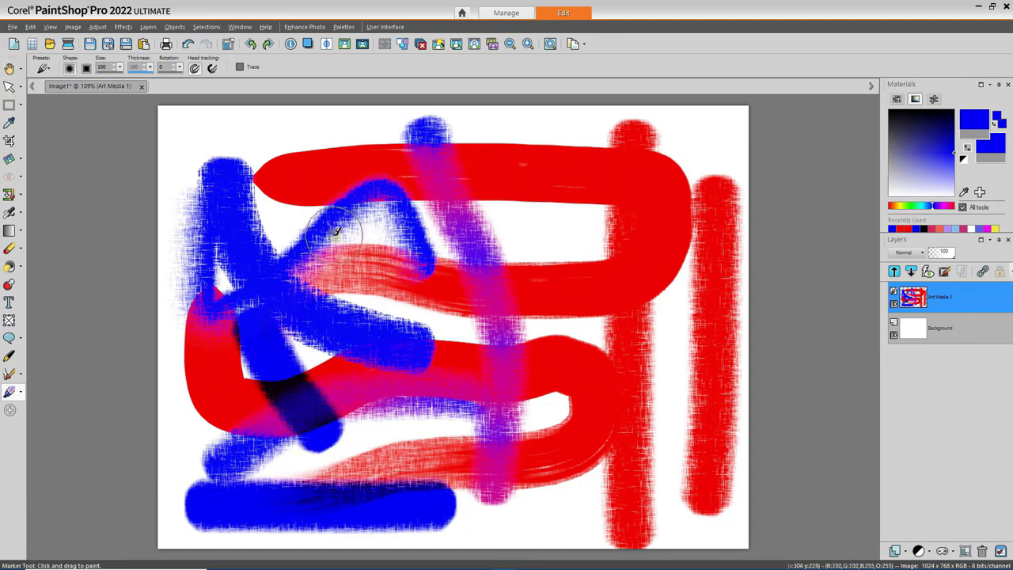
Reset the colors to black and white, delete everything painted on the Art Media 1 layer, and deselect
{"action": "left_click", "coordinate": [206, 27]}
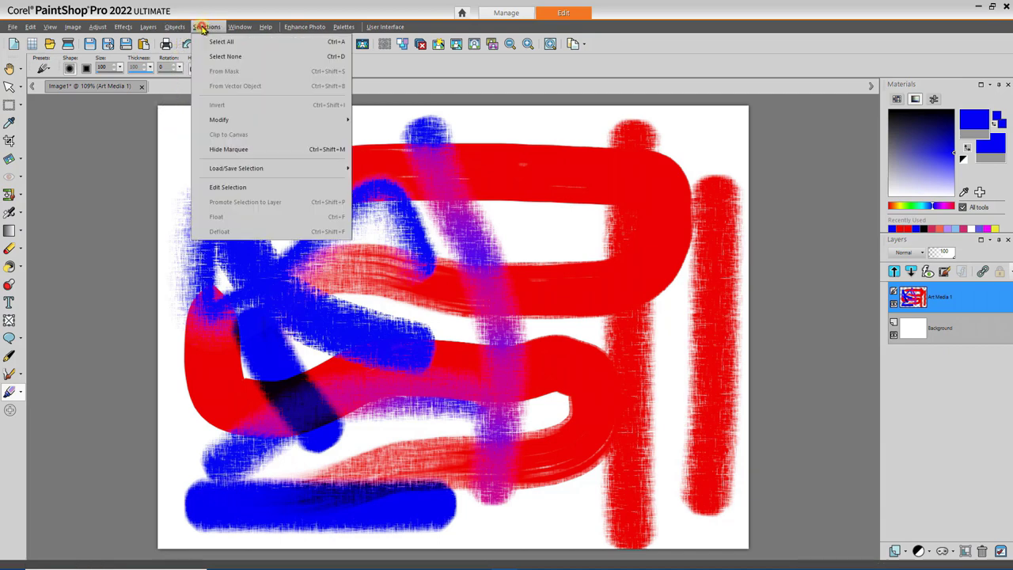
{"action": "left_click", "coordinate": [318, 45]}
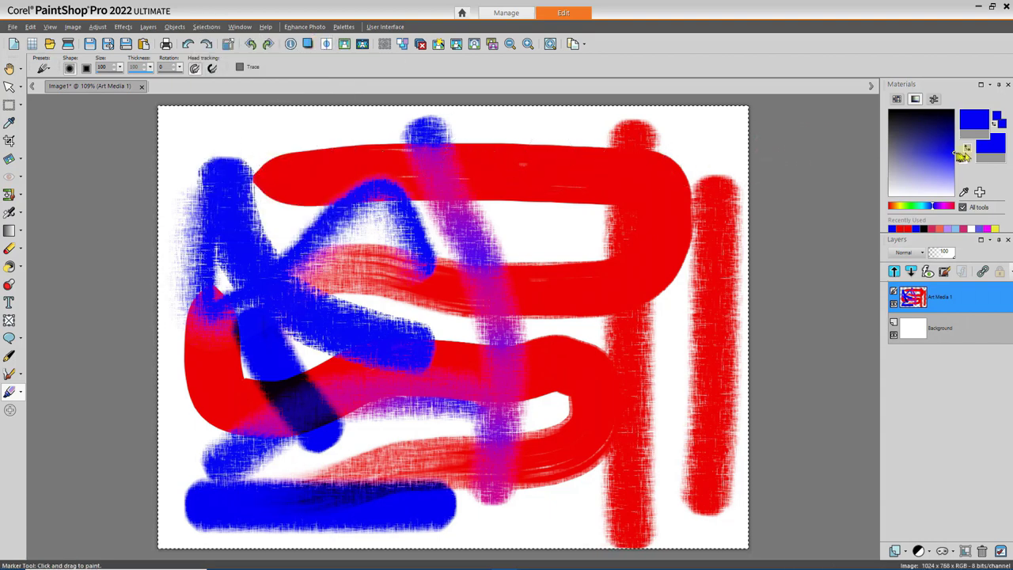
{"action": "left_click", "coordinate": [966, 150]}
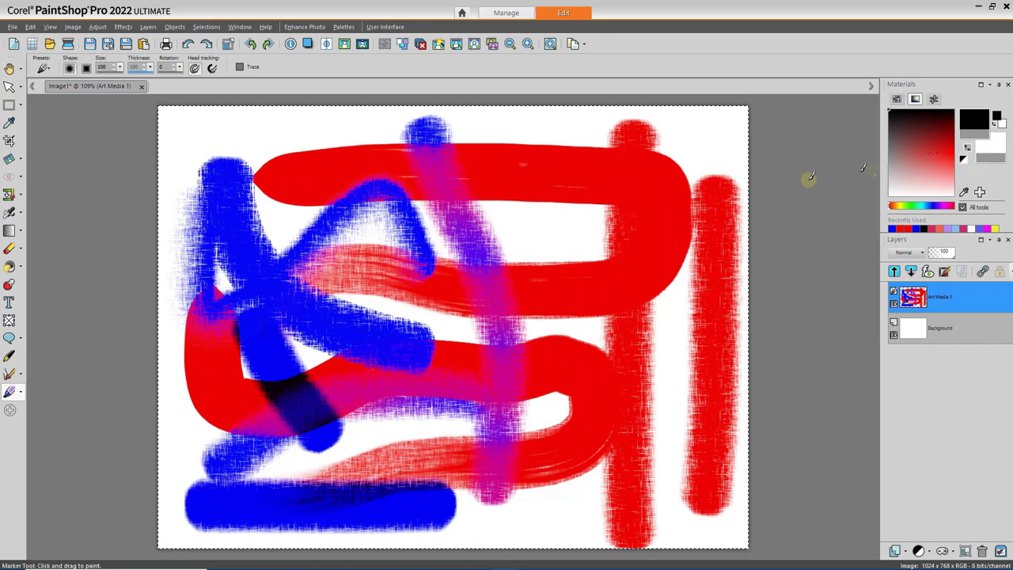
{"action": "key", "text": "Delete"}
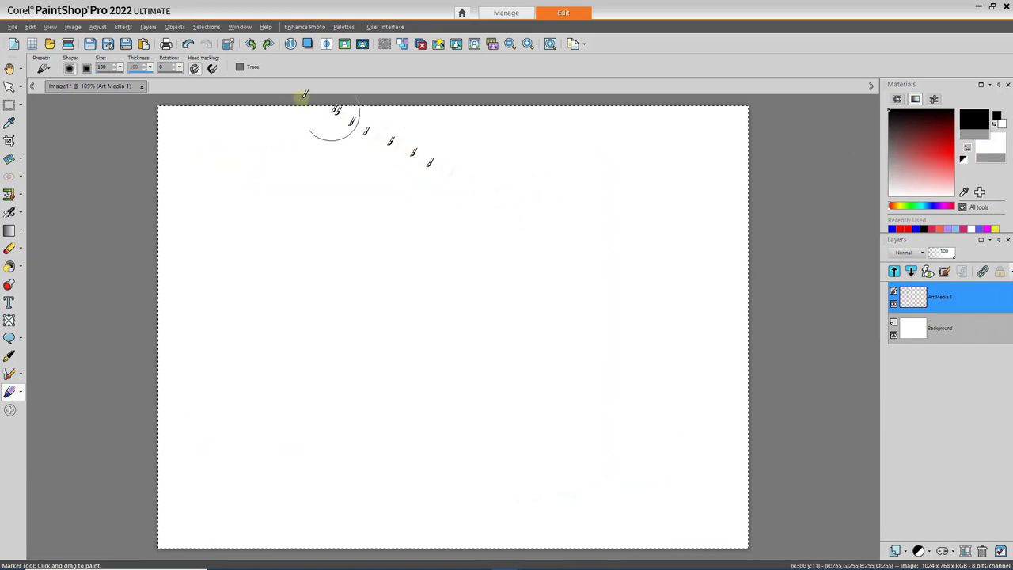
{"action": "left_click", "coordinate": [206, 27]}
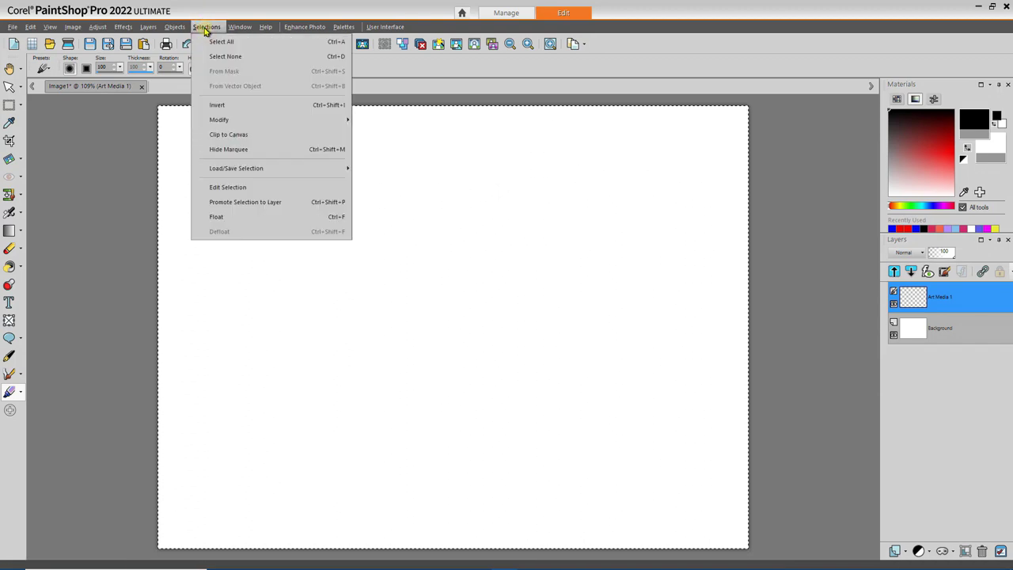
{"action": "left_click", "coordinate": [311, 57]}
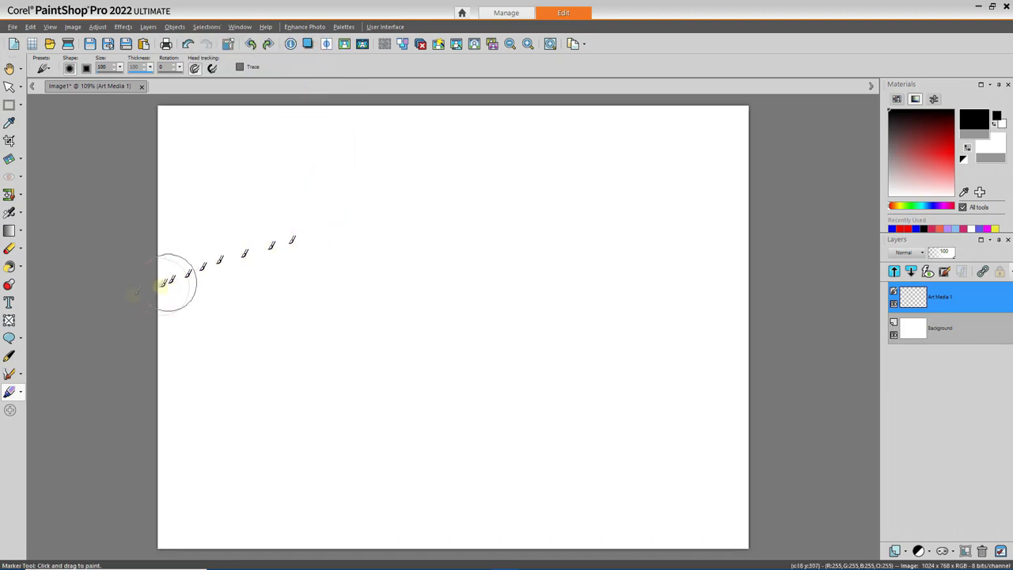
With the Watercolor Brush in red, paint two wavy strokes across the upper half of the blank canvas
{"action": "left_click", "coordinate": [19, 392]}
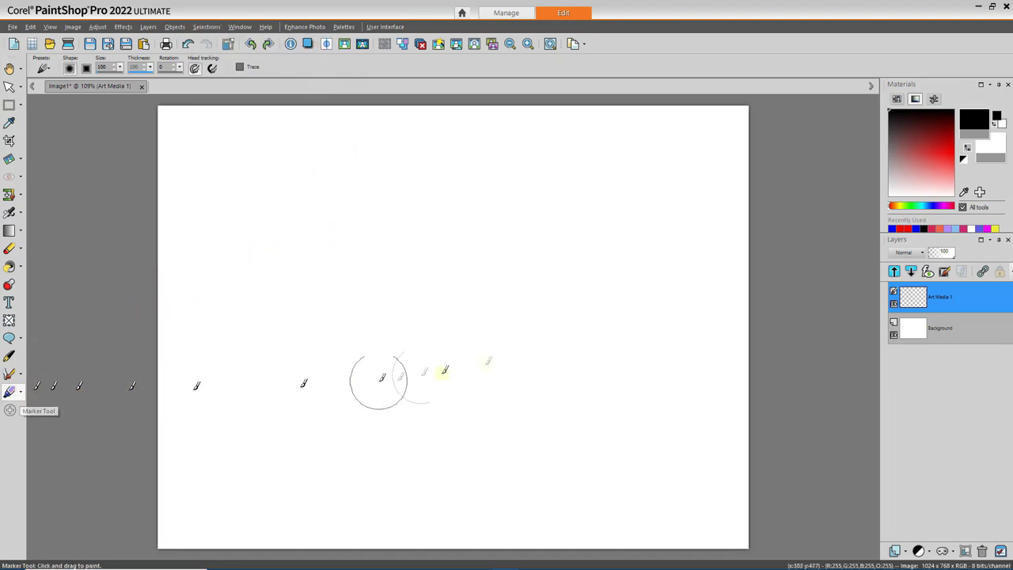
{"action": "left_click", "coordinate": [913, 228]}
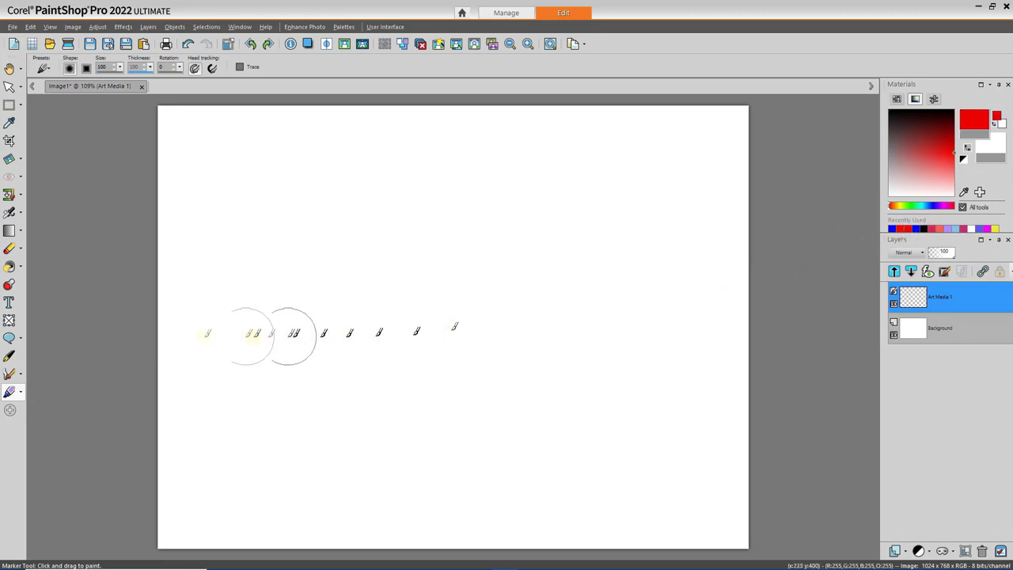
{"action": "left_click", "coordinate": [20, 392]}
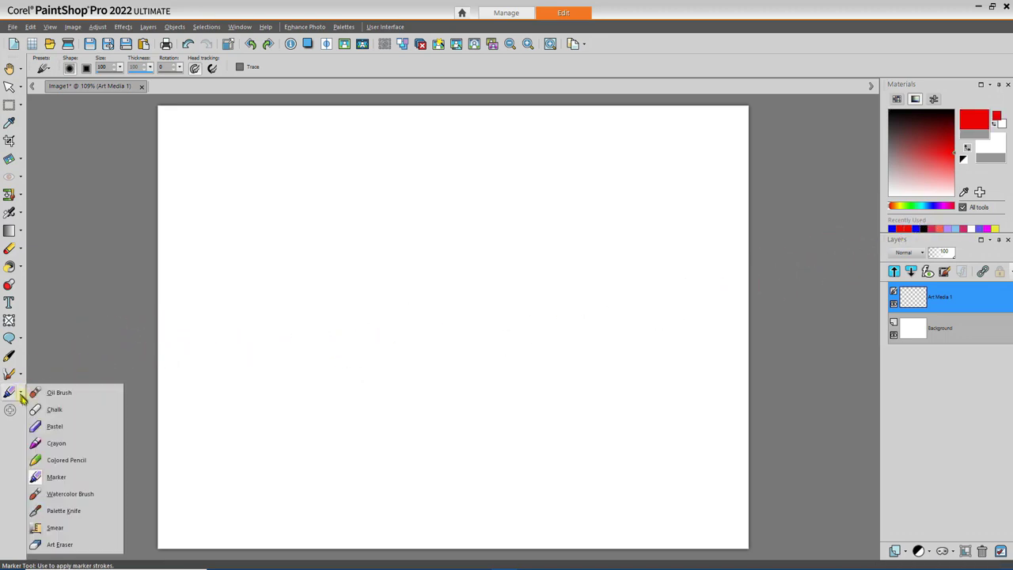
{"action": "left_click", "coordinate": [53, 496]}
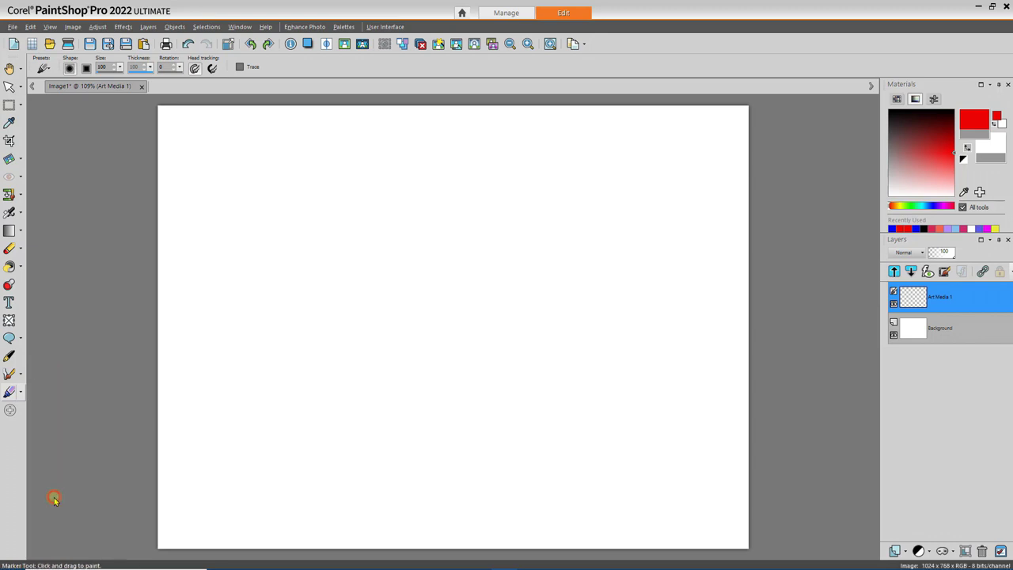
{"action": "mouse_move", "coordinate": [249, 160]}
{"action": "left_mouse_down"}
{"action": "mouse_move", "coordinate": [279, 181]}
{"action": "mouse_move", "coordinate": [365, 193]}
{"action": "mouse_move", "coordinate": [528, 192]}
{"action": "mouse_move", "coordinate": [621, 256]}
{"action": "mouse_move", "coordinate": [658, 240]}
{"action": "mouse_move", "coordinate": [692, 184]}
{"action": "left_mouse_up"}
{"action": "mouse_move", "coordinate": [199, 305]}
{"action": "left_mouse_down"}
{"action": "mouse_move", "coordinate": [289, 265]}
{"action": "mouse_move", "coordinate": [340, 288]}
{"action": "mouse_move", "coordinate": [371, 320]}
{"action": "mouse_move", "coordinate": [451, 320]}
{"action": "mouse_move", "coordinate": [531, 303]}
{"action": "left_mouse_up"}
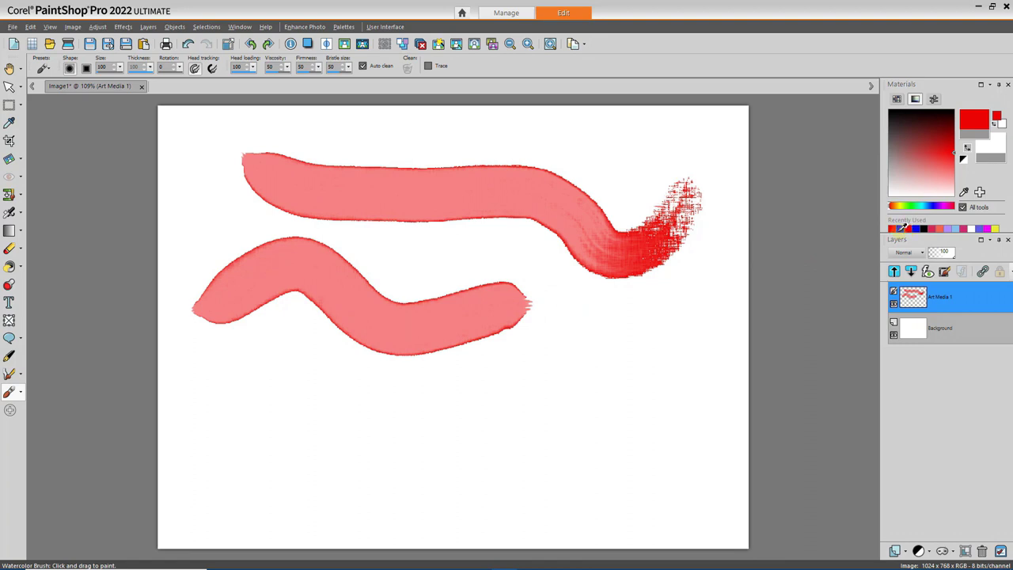
Change the color to blue and paint two winding watercolor strokes downward across the red ones
{"action": "left_click", "coordinate": [901, 228]}
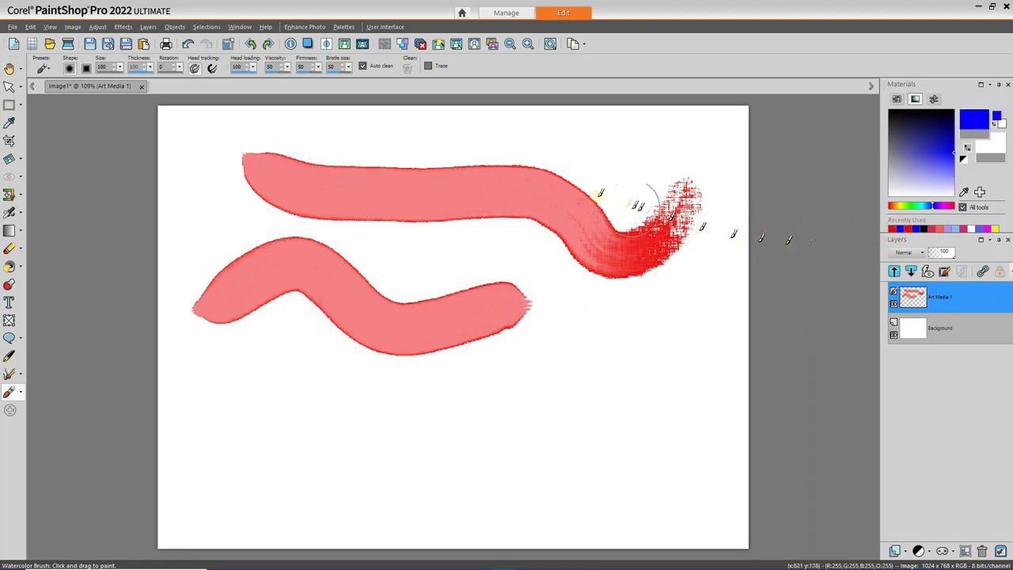
{"action": "mouse_move", "coordinate": [376, 122]}
{"action": "left_mouse_down"}
{"action": "mouse_move", "coordinate": [401, 142]}
{"action": "mouse_move", "coordinate": [423, 225]}
{"action": "mouse_move", "coordinate": [361, 277]}
{"action": "mouse_move", "coordinate": [344, 310]}
{"action": "mouse_move", "coordinate": [349, 356]}
{"action": "mouse_move", "coordinate": [424, 388]}
{"action": "mouse_move", "coordinate": [505, 382]}
{"action": "mouse_move", "coordinate": [624, 398]}
{"action": "left_mouse_up"}
{"action": "mouse_move", "coordinate": [607, 180]}
{"action": "left_mouse_down"}
{"action": "mouse_move", "coordinate": [486, 283]}
{"action": "mouse_move", "coordinate": [460, 313]}
{"action": "mouse_move", "coordinate": [457, 349]}
{"action": "mouse_move", "coordinate": [555, 431]}
{"action": "mouse_move", "coordinate": [637, 439]}
{"action": "mouse_move", "coordinate": [700, 414]}
{"action": "left_mouse_up"}
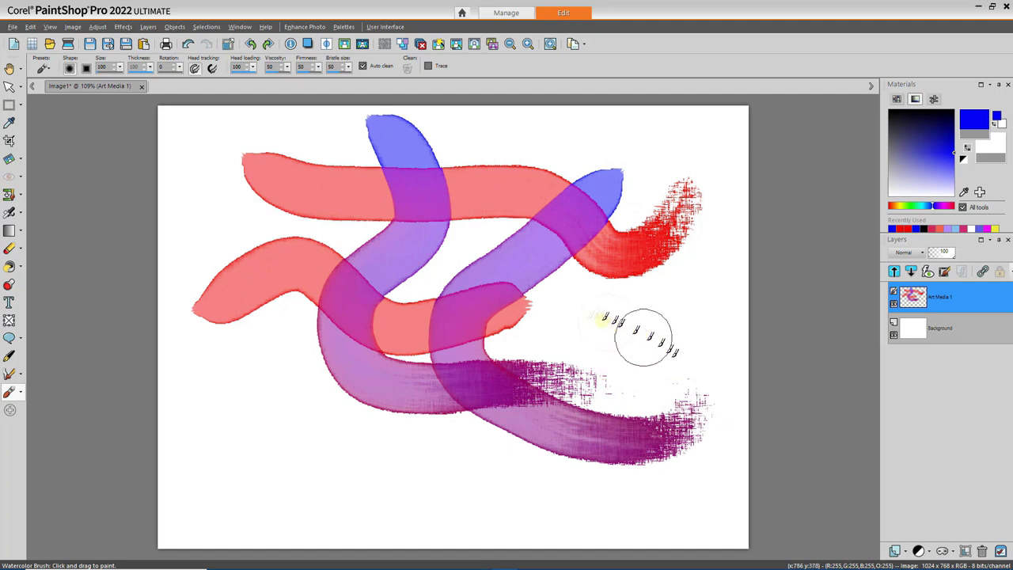
With the Palette Knife, paint four short blue strokes: two on the left side, one at the top middle and one at the upper right
{"action": "left_click", "coordinate": [19, 396]}
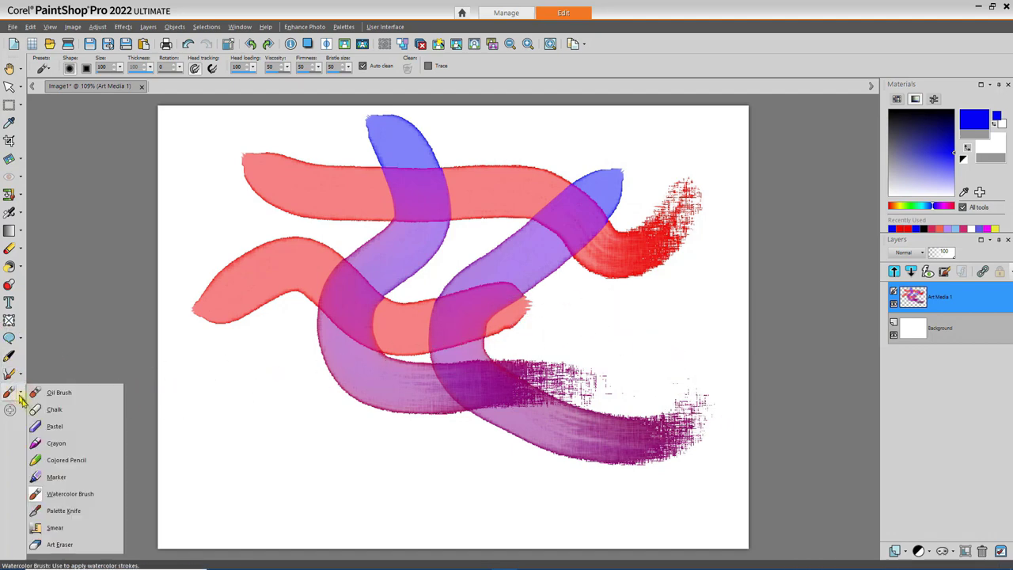
{"action": "left_click", "coordinate": [54, 510]}
{"action": "left_click_drag", "start_coordinate": [199, 237], "coordinate": [369, 434]}
{"action": "left_click_drag", "start_coordinate": [210, 468], "coordinate": [443, 352]}
{"action": "mouse_move", "coordinate": [491, 138]}
{"action": "left_mouse_down"}
{"action": "mouse_move", "coordinate": [483, 132]}
{"action": "mouse_move", "coordinate": [502, 197]}
{"action": "mouse_move", "coordinate": [543, 244]}
{"action": "mouse_move", "coordinate": [610, 267]}
{"action": "left_mouse_up"}
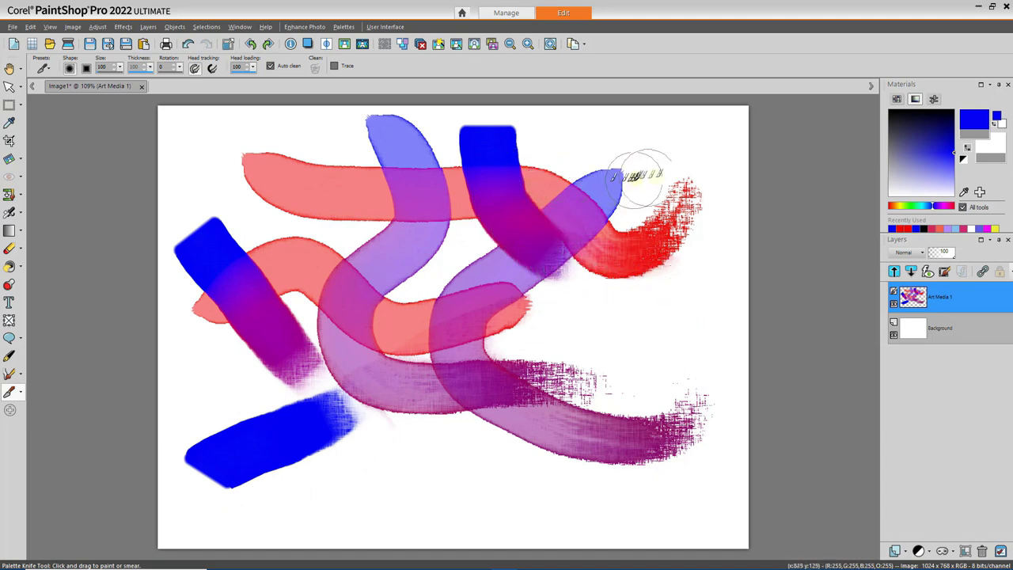
{"action": "mouse_move", "coordinate": [693, 164]}
{"action": "left_mouse_down"}
{"action": "mouse_move", "coordinate": [661, 222]}
{"action": "mouse_move", "coordinate": [649, 315]}
{"action": "left_mouse_up"}
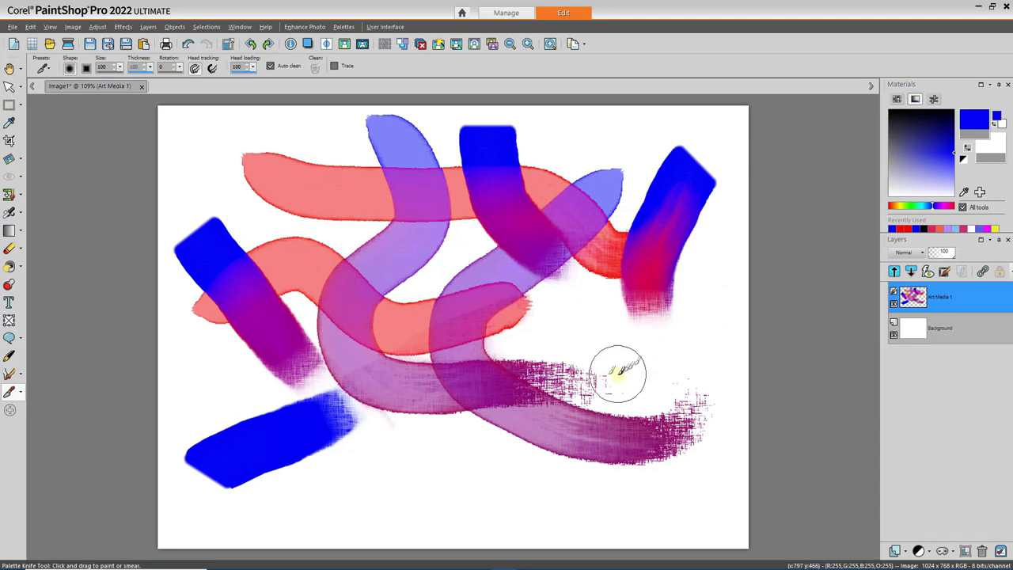
With the Smear tool, smear the lower-left blue stroke to the right and drag the upper paint toward the upper right
{"action": "left_click", "coordinate": [23, 392]}
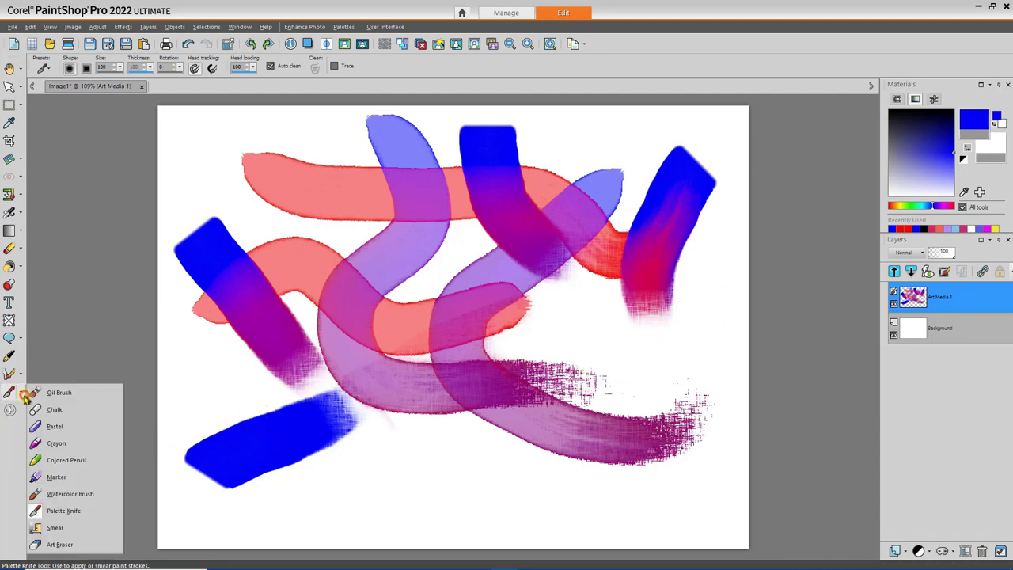
{"action": "left_click", "coordinate": [32, 527]}
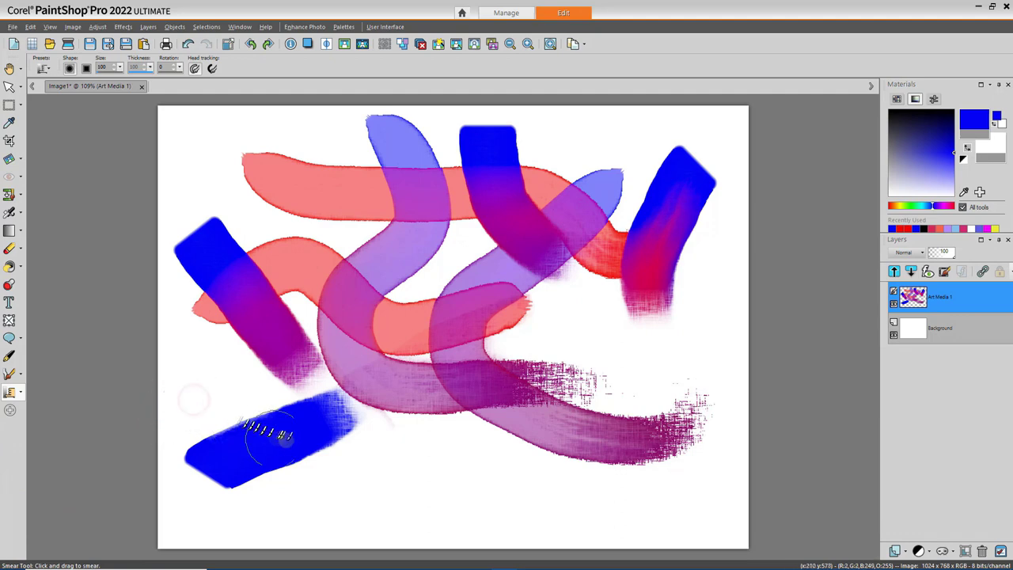
{"action": "left_click_drag", "start_coordinate": [257, 432], "coordinate": [404, 450]}
{"action": "mouse_move", "coordinate": [314, 190]}
{"action": "left_mouse_down"}
{"action": "mouse_move", "coordinate": [316, 278]}
{"action": "mouse_move", "coordinate": [319, 210]}
{"action": "mouse_move", "coordinate": [358, 133]}
{"action": "mouse_move", "coordinate": [448, 167]}
{"action": "mouse_move", "coordinate": [574, 145]}
{"action": "mouse_move", "coordinate": [638, 148]}
{"action": "left_mouse_up"}
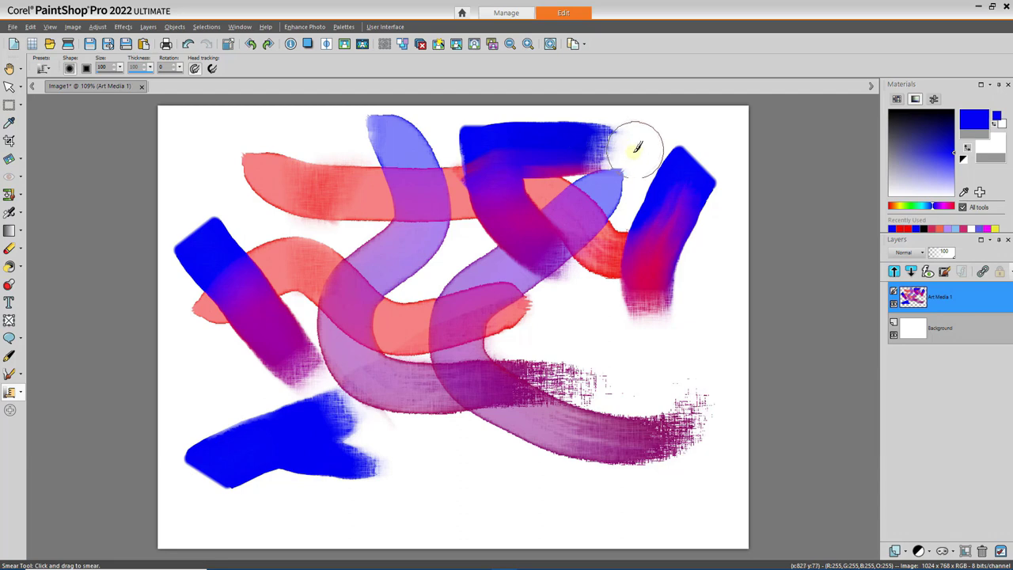
With the Art Eraser, rub out parts of the lower-left blue stroke and the overlapping paint in the middle of the canvas
{"action": "left_click", "coordinate": [19, 394]}
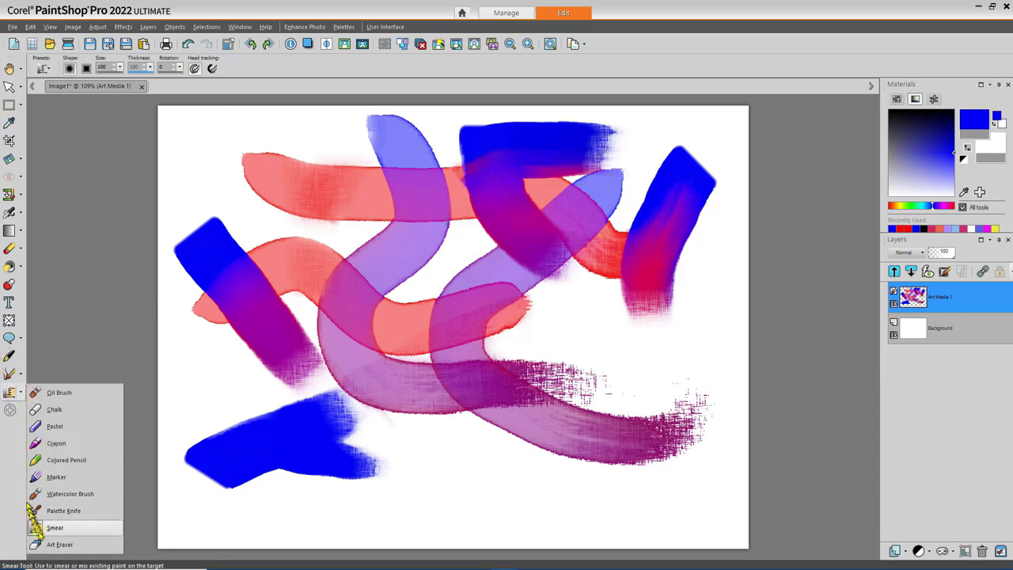
{"action": "left_click", "coordinate": [44, 544]}
{"action": "left_click_drag", "start_coordinate": [250, 266], "coordinate": [248, 317]}
{"action": "mouse_move", "coordinate": [204, 435]}
{"action": "left_mouse_down"}
{"action": "mouse_move", "coordinate": [382, 442]}
{"action": "mouse_move", "coordinate": [200, 447]}
{"action": "mouse_move", "coordinate": [388, 443]}
{"action": "mouse_move", "coordinate": [224, 450]}
{"action": "mouse_move", "coordinate": [389, 454]}
{"action": "mouse_move", "coordinate": [355, 423]}
{"action": "left_mouse_up"}
{"action": "mouse_move", "coordinate": [372, 293]}
{"action": "left_mouse_down"}
{"action": "mouse_move", "coordinate": [414, 364]}
{"action": "mouse_move", "coordinate": [356, 331]}
{"action": "mouse_move", "coordinate": [309, 282]}
{"action": "mouse_move", "coordinate": [333, 311]}
{"action": "mouse_move", "coordinate": [442, 382]}
{"action": "mouse_move", "coordinate": [307, 279]}
{"action": "mouse_move", "coordinate": [332, 312]}
{"action": "mouse_move", "coordinate": [430, 374]}
{"action": "mouse_move", "coordinate": [313, 265]}
{"action": "mouse_move", "coordinate": [382, 312]}
{"action": "mouse_move", "coordinate": [498, 340]}
{"action": "left_mouse_up"}
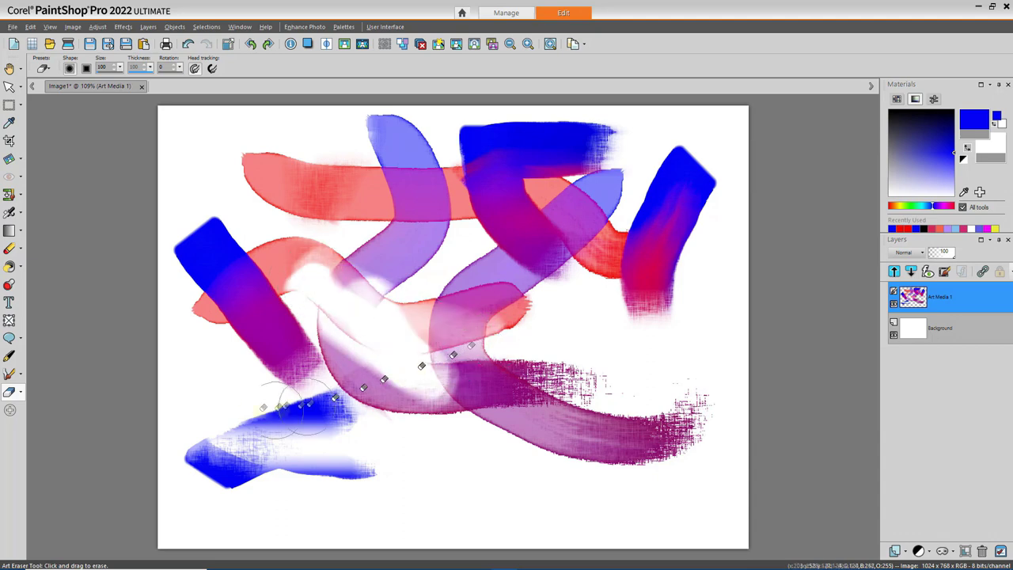
Activate the Preset Shape tool on the blank Image2 canvas
{"action": "left_click", "coordinate": [20, 394]}
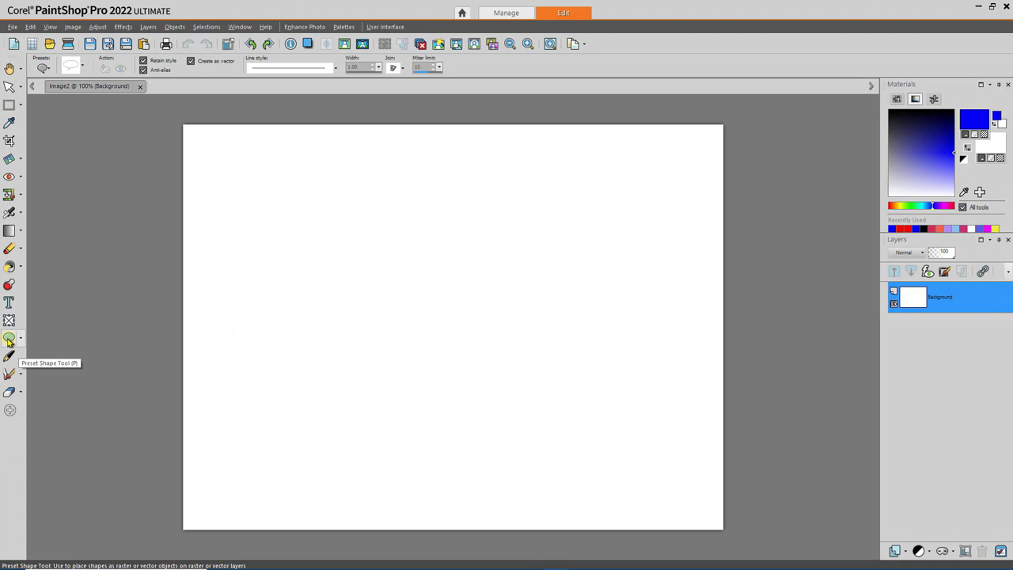
{"action": "left_click", "coordinate": [12, 339]}
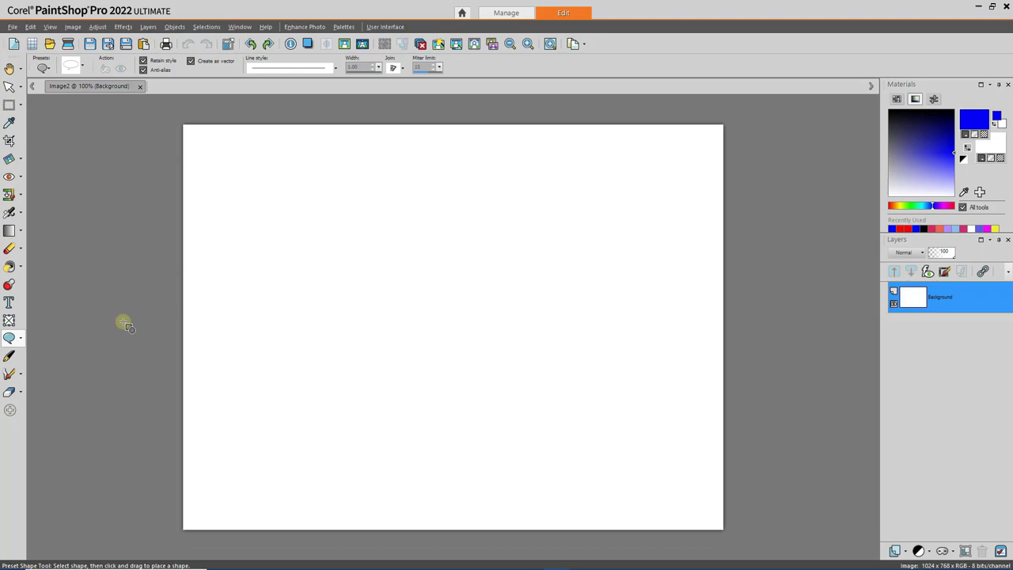
{"action": "key", "text": "alt+Tab"}
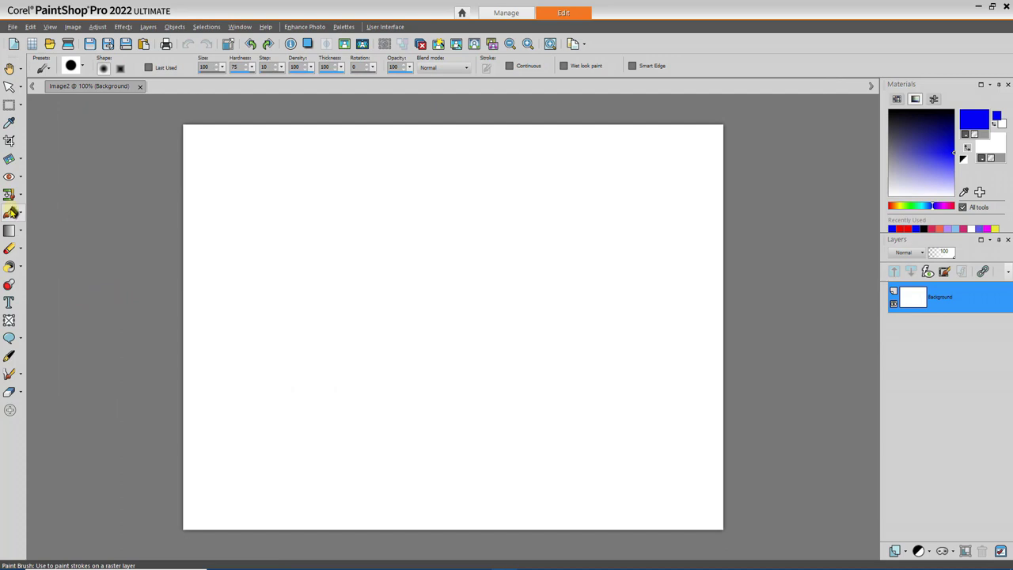
With the Paint Brush set to the Cloud tip, stamp four blue clouds and paint one long stroke across the canvas's upper left part
{"action": "left_click", "coordinate": [11, 212]}
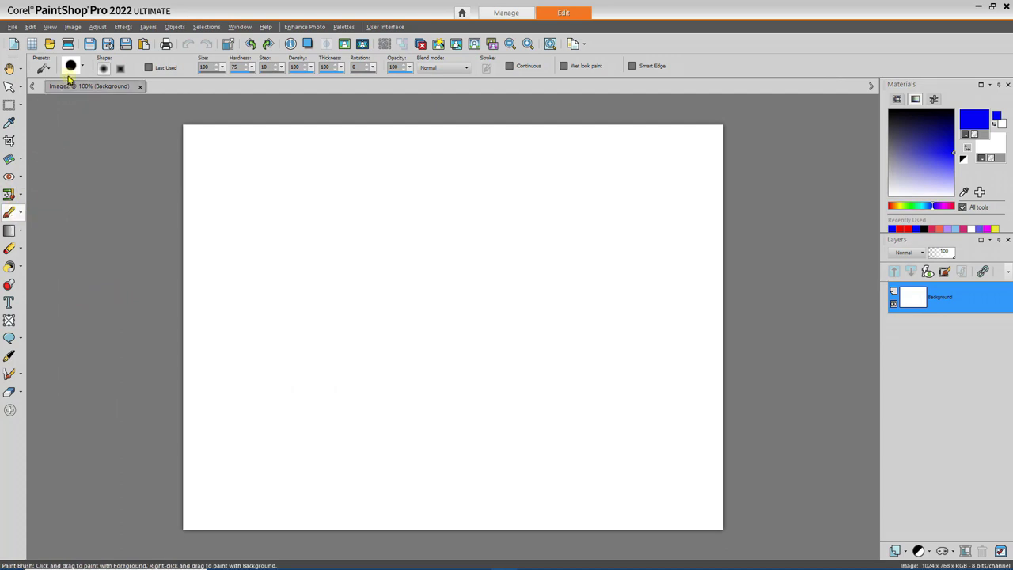
{"action": "left_click", "coordinate": [69, 68]}
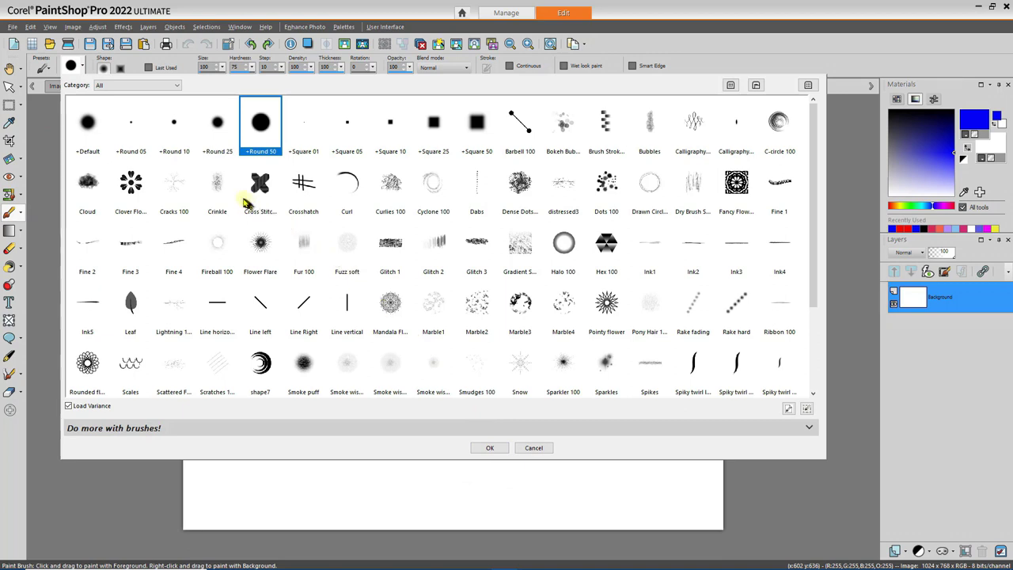
{"action": "left_click", "coordinate": [87, 186]}
{"action": "double_click", "coordinate": [87, 184]}
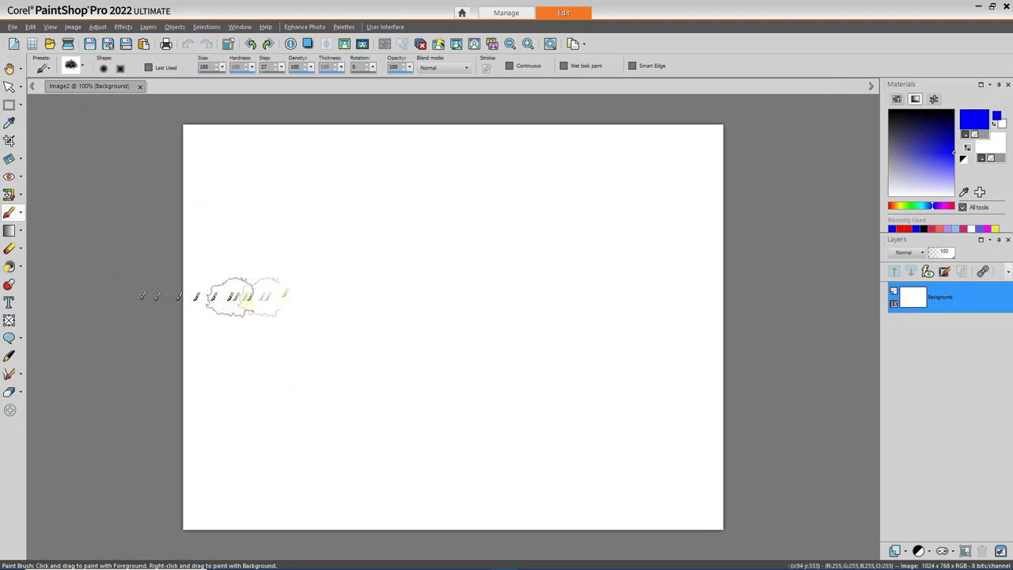
{"action": "left_click", "coordinate": [279, 195]}
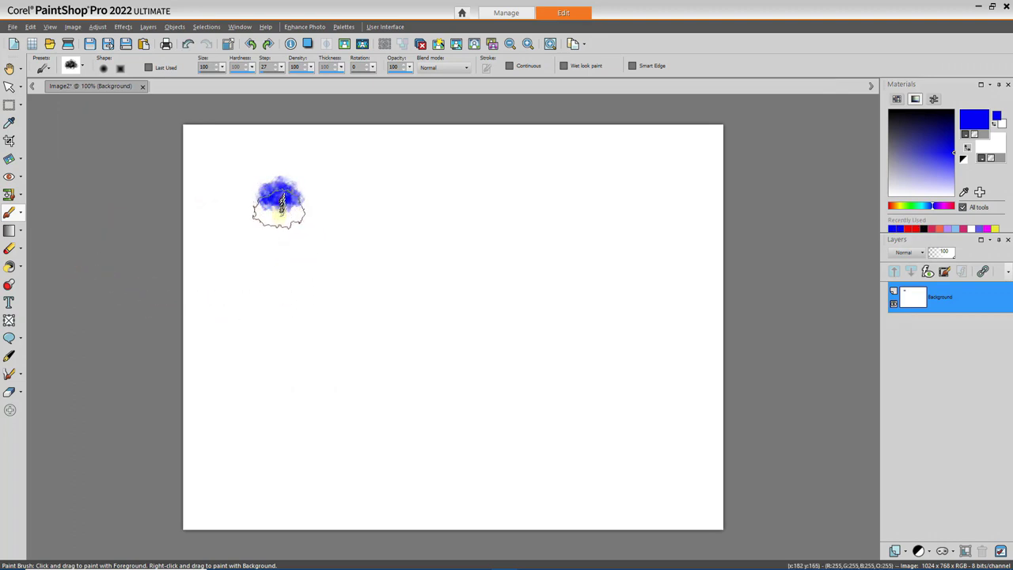
{"action": "left_click_drag", "start_coordinate": [276, 237], "coordinate": [404, 279]}
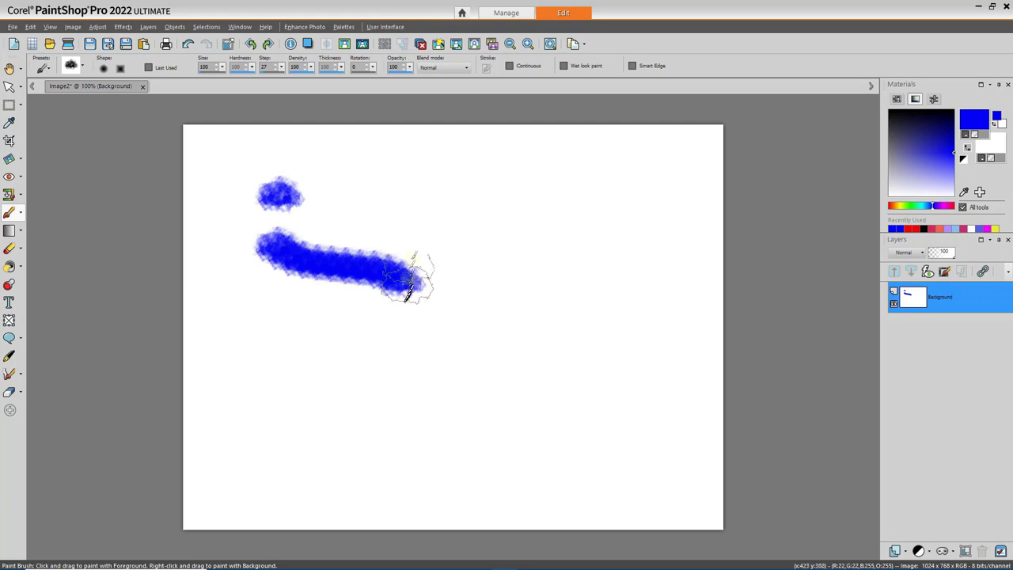
{"action": "left_click", "coordinate": [401, 194]}
{"action": "left_click", "coordinate": [421, 235]}
{"action": "left_click", "coordinate": [481, 243]}
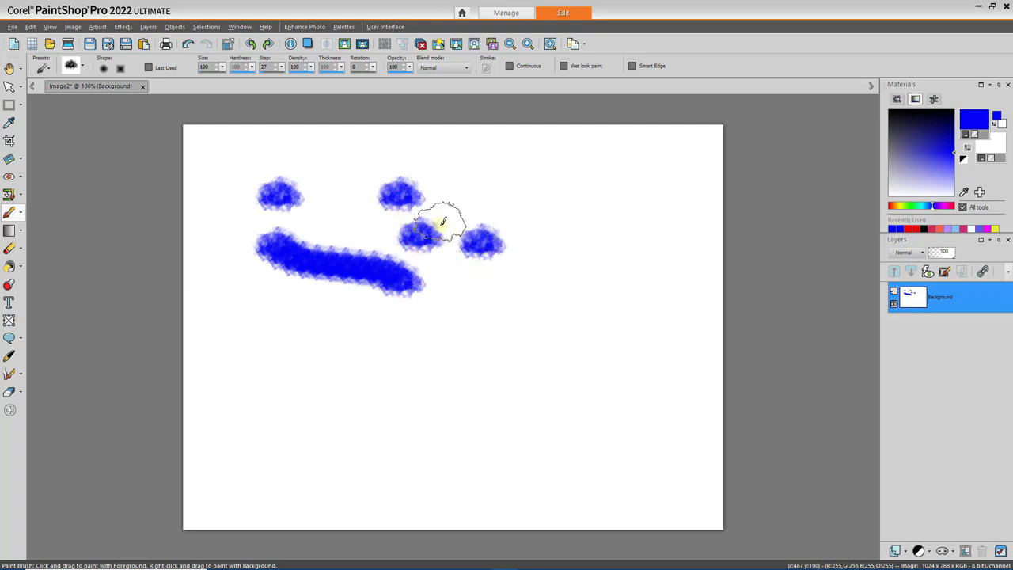
Examine the pixel detail at the edges of the blue cloud marks up close
{"action": "scroll", "coordinate": [439, 213], "scroll_direction": "up", "scroll_amount": 3}
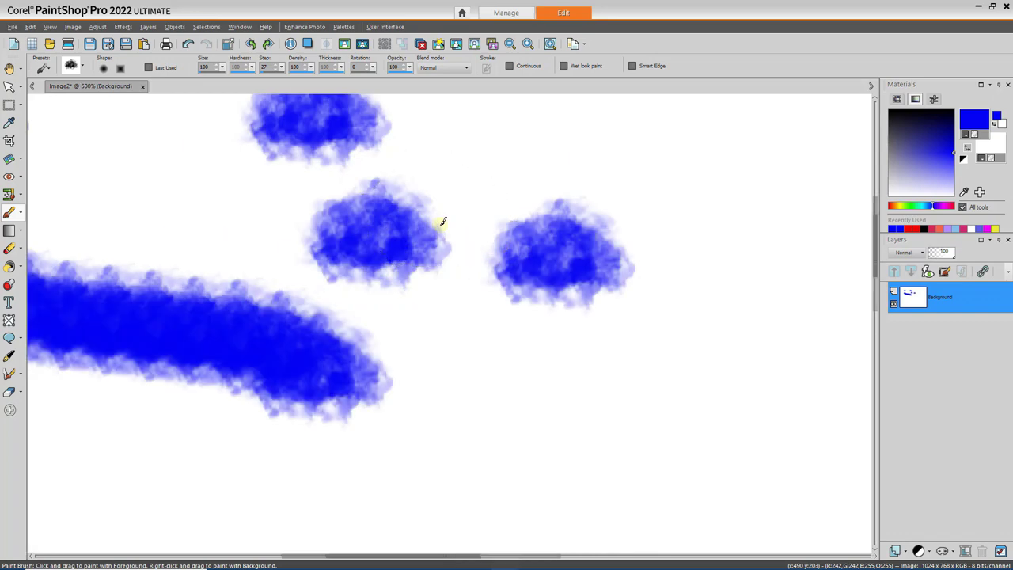
{"action": "scroll", "coordinate": [441, 227], "scroll_direction": "up", "scroll_amount": 4}
{"action": "scroll", "coordinate": [435, 245], "scroll_direction": "up", "scroll_amount": 2}
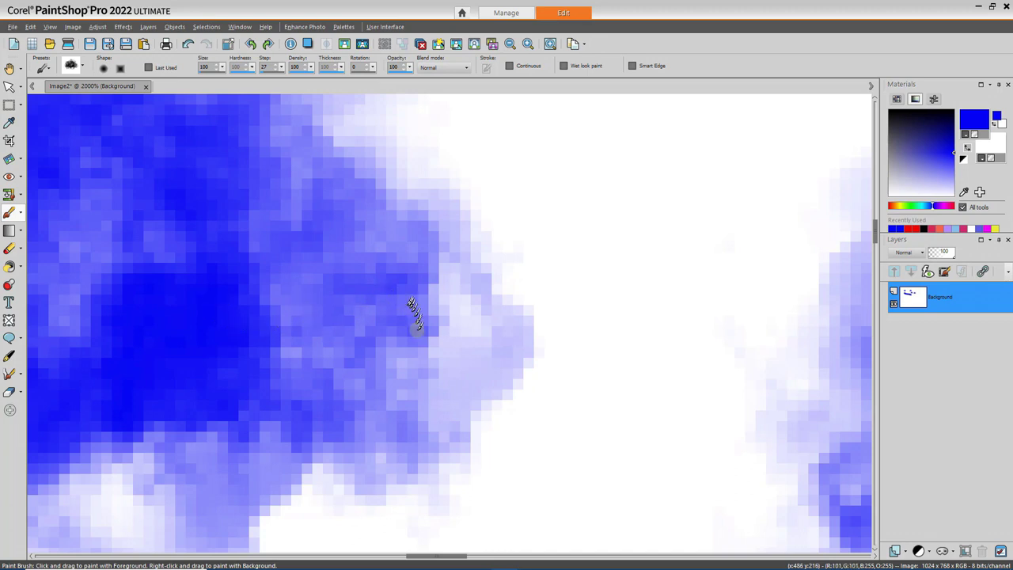
{"action": "scroll", "coordinate": [530, 326], "scroll_direction": "down", "scroll_amount": 10}
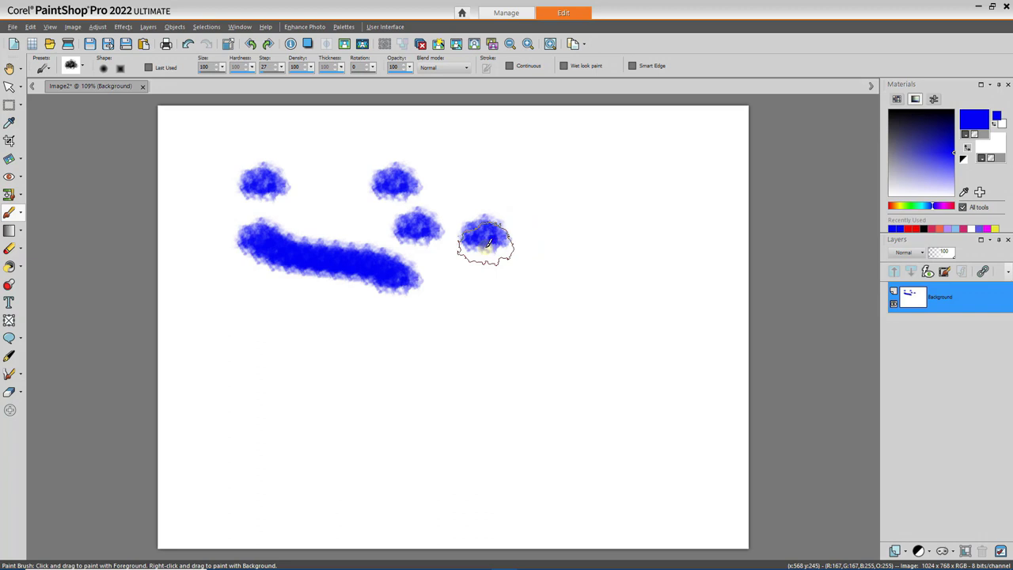
With the Preset Shape tool, draw an Arching arrow near the upper-left corner of the blank Image3 canvas
{"action": "key", "text": "alt+Tab"}
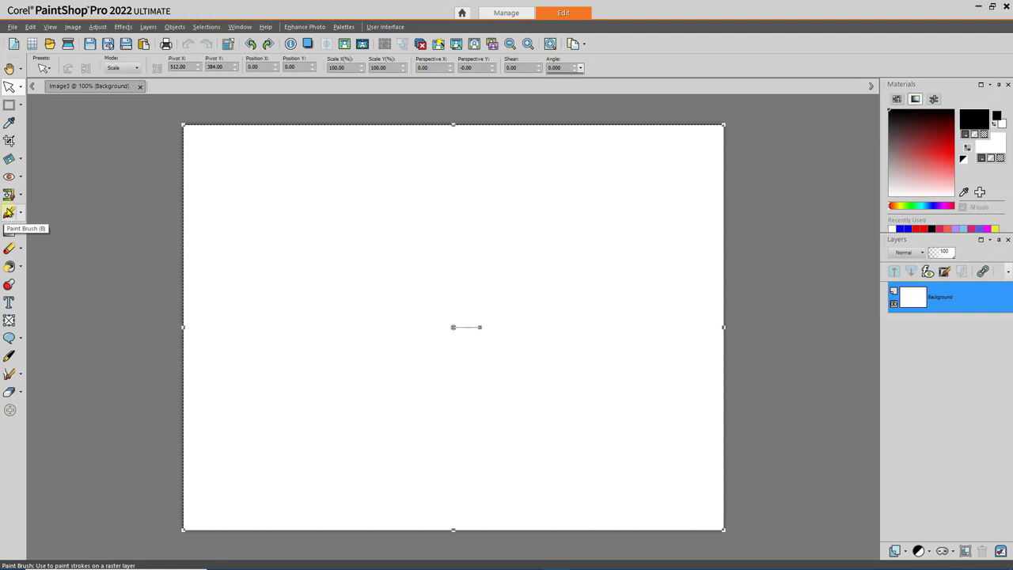
{"action": "left_click", "coordinate": [22, 338]}
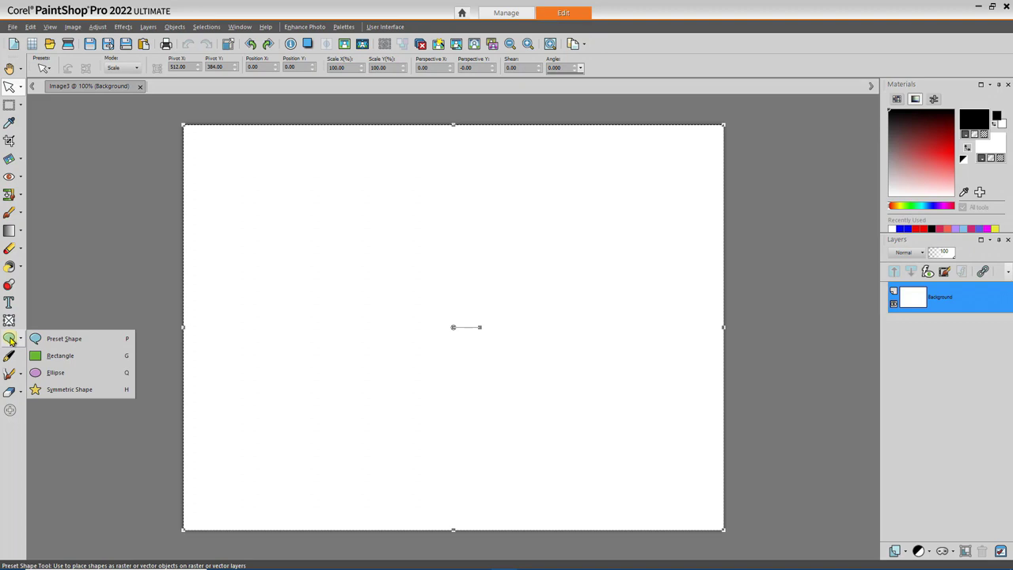
{"action": "left_click", "coordinate": [10, 340]}
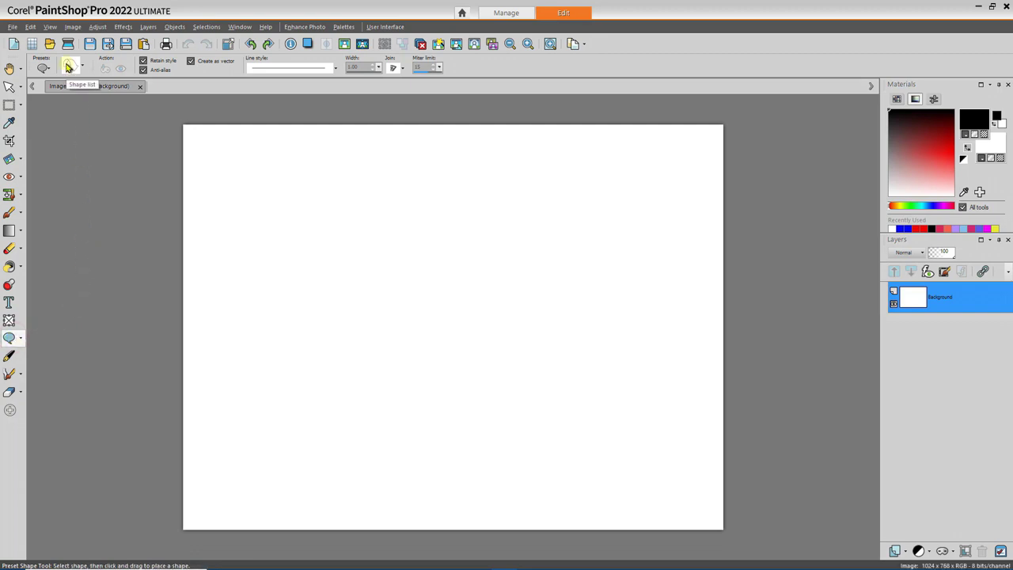
{"action": "left_click", "coordinate": [68, 67]}
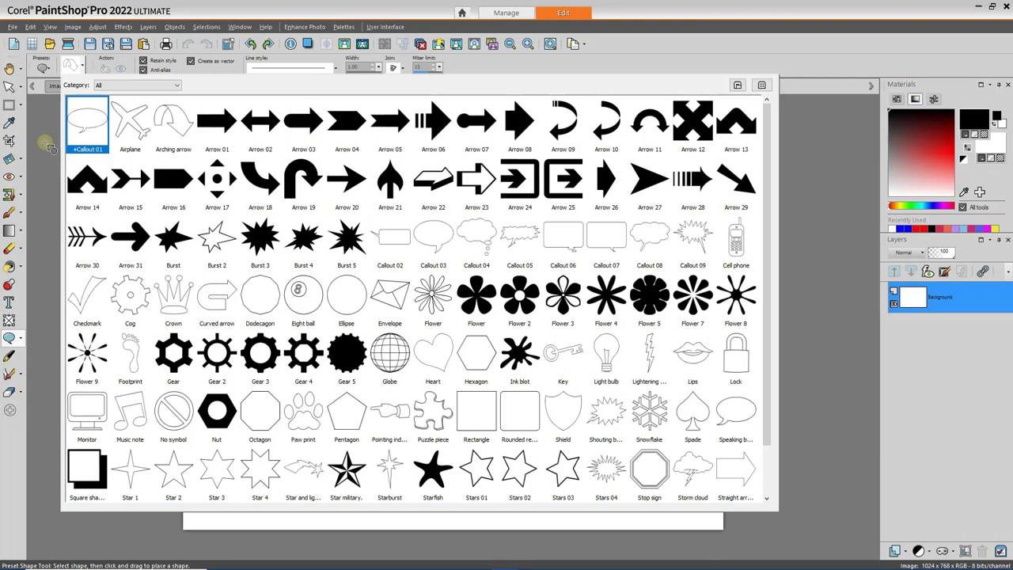
{"action": "left_click", "coordinate": [171, 129]}
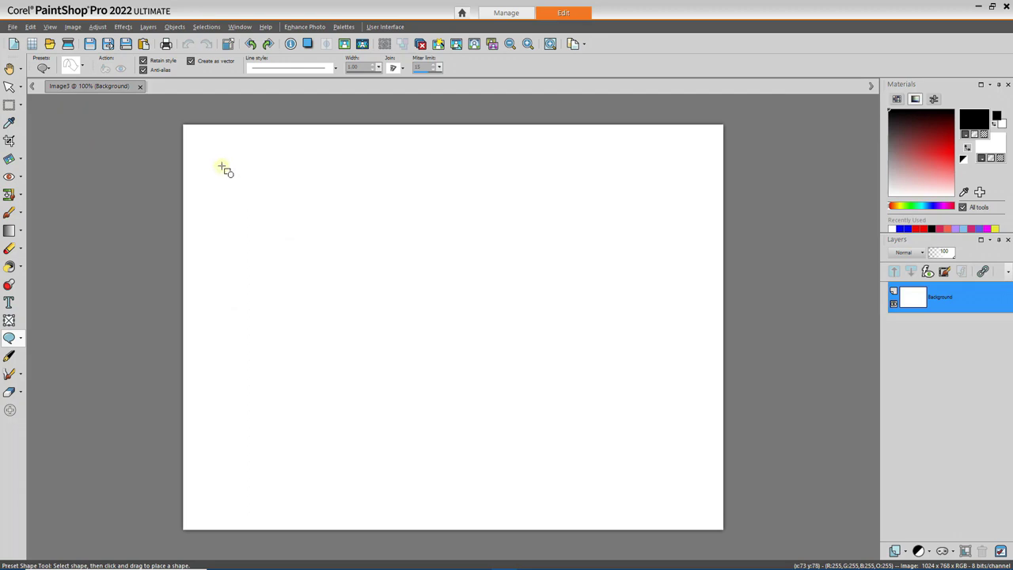
{"action": "mouse_move", "coordinate": [221, 163]}
{"action": "left_mouse_down"}
{"action": "mouse_move", "coordinate": [264, 213]}
{"action": "mouse_move", "coordinate": [314, 232]}
{"action": "left_mouse_up"}
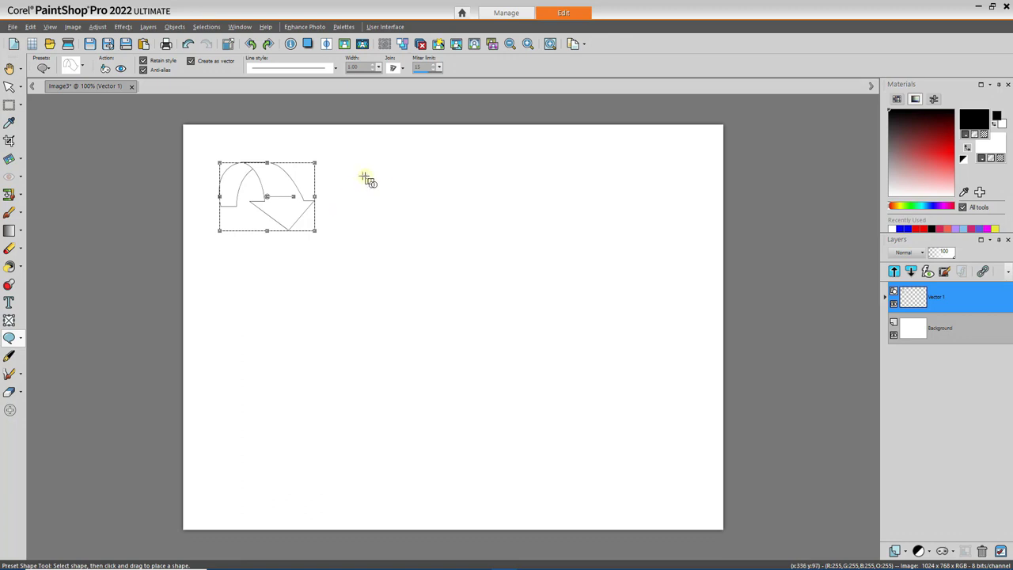
Draw three more arching arrows: one mirrored beside the first, and two upside down below them, the second also mirrored
{"action": "mouse_move", "coordinate": [421, 163]}
{"action": "left_mouse_down"}
{"action": "mouse_move", "coordinate": [388, 208]}
{"action": "mouse_move", "coordinate": [356, 233]}
{"action": "mouse_move", "coordinate": [340, 229]}
{"action": "left_mouse_up"}
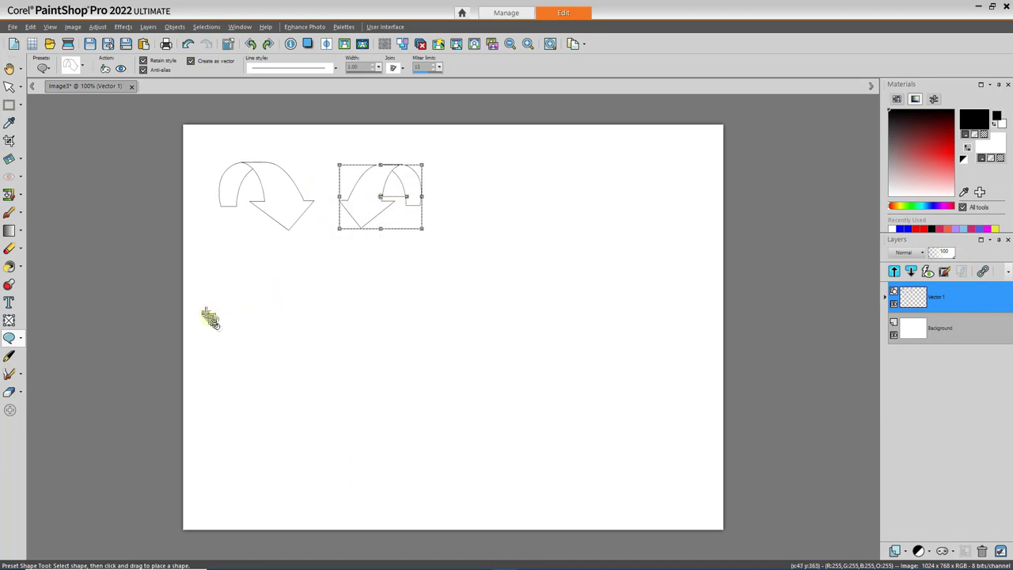
{"action": "mouse_move", "coordinate": [215, 321]}
{"action": "left_mouse_down"}
{"action": "mouse_move", "coordinate": [230, 299]}
{"action": "mouse_move", "coordinate": [311, 253]}
{"action": "left_mouse_up"}
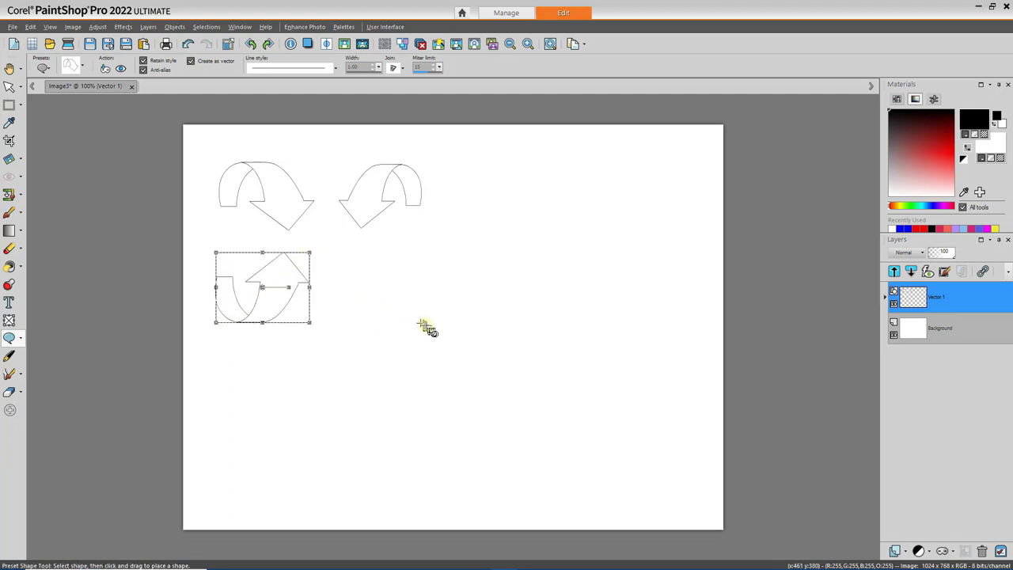
{"action": "mouse_move", "coordinate": [425, 326]}
{"action": "left_mouse_down"}
{"action": "mouse_move", "coordinate": [345, 242]}
{"action": "mouse_move", "coordinate": [338, 251]}
{"action": "left_mouse_up"}
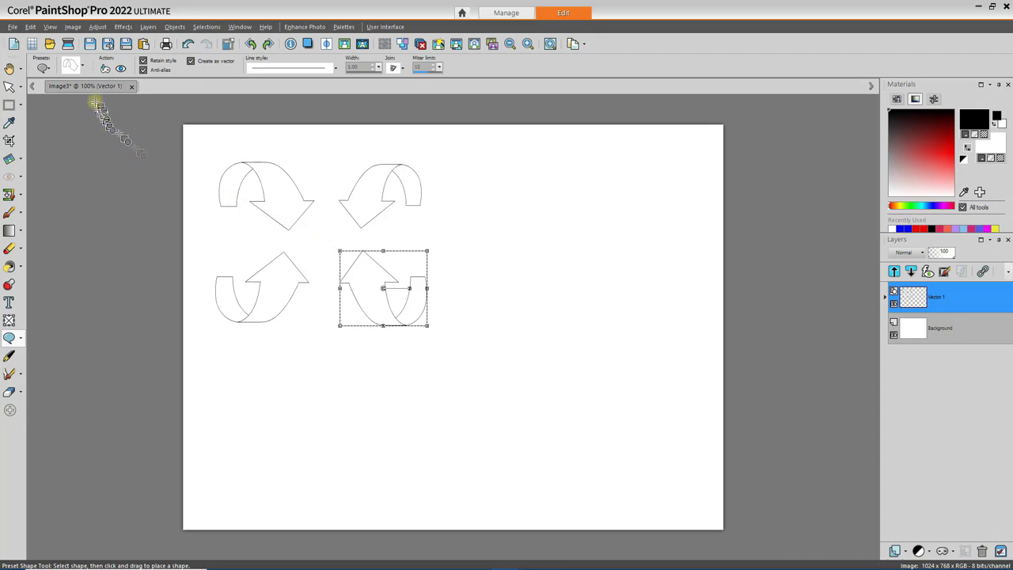
Draw the pointing-hand preset shape in the canvas's upper right area and stretch it slightly wider and taller
{"action": "left_click", "coordinate": [72, 69]}
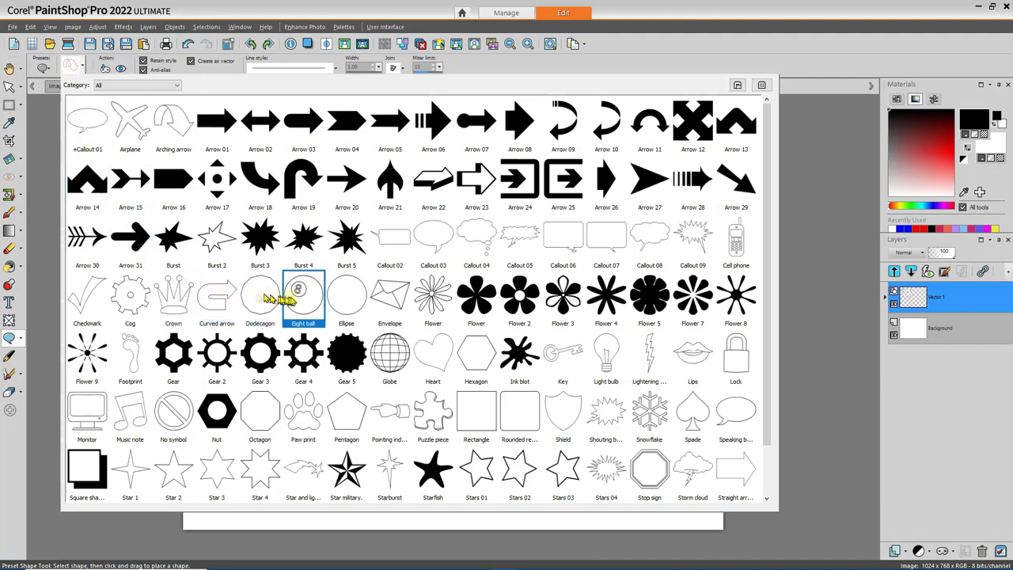
{"action": "left_click", "coordinate": [391, 413]}
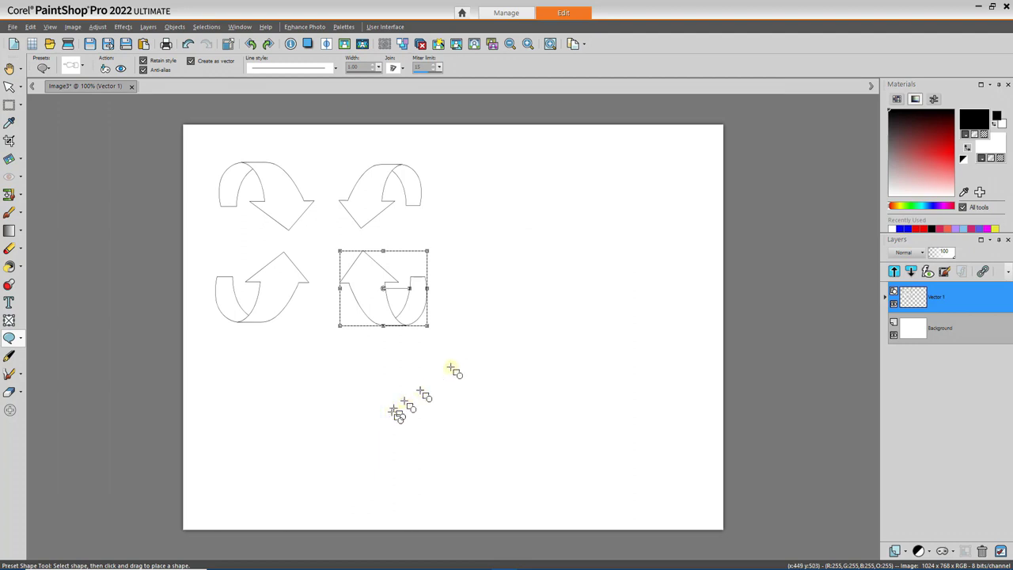
{"action": "left_click_drag", "start_coordinate": [498, 171], "coordinate": [607, 212]}
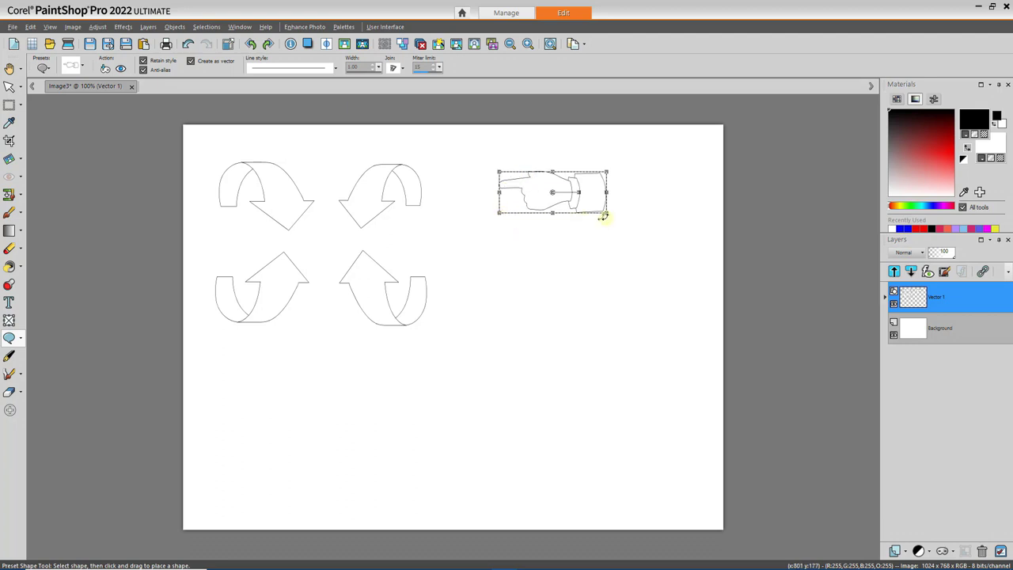
{"action": "left_click_drag", "start_coordinate": [605, 211], "coordinate": [622, 199]}
{"action": "left_click_drag", "start_coordinate": [559, 224], "coordinate": [561, 229]}
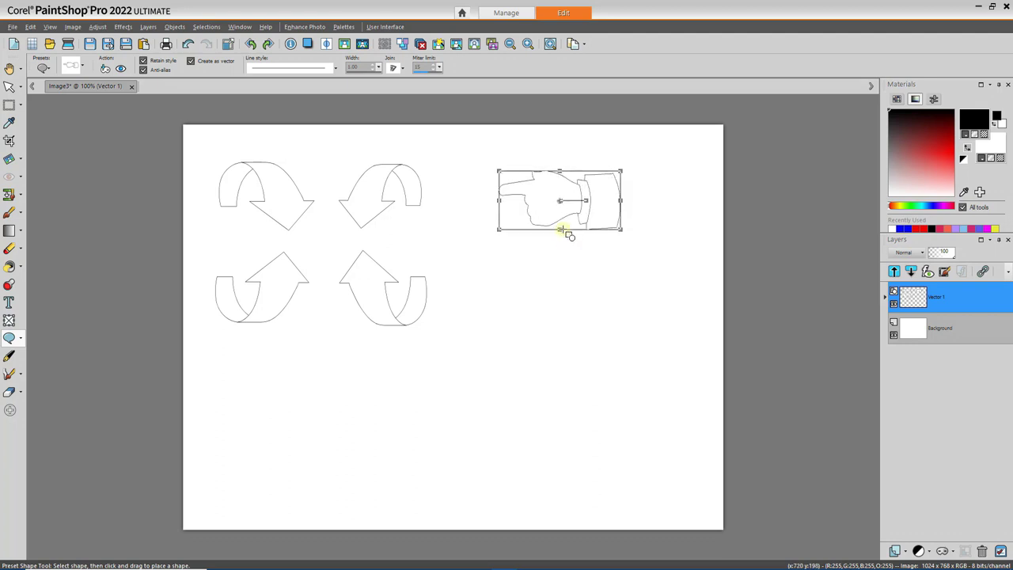
Rotate the pointing hand clockwise so its finger aims up and left, and shift it left toward the arrows
{"action": "left_click_drag", "start_coordinate": [586, 200], "coordinate": [541, 217]}
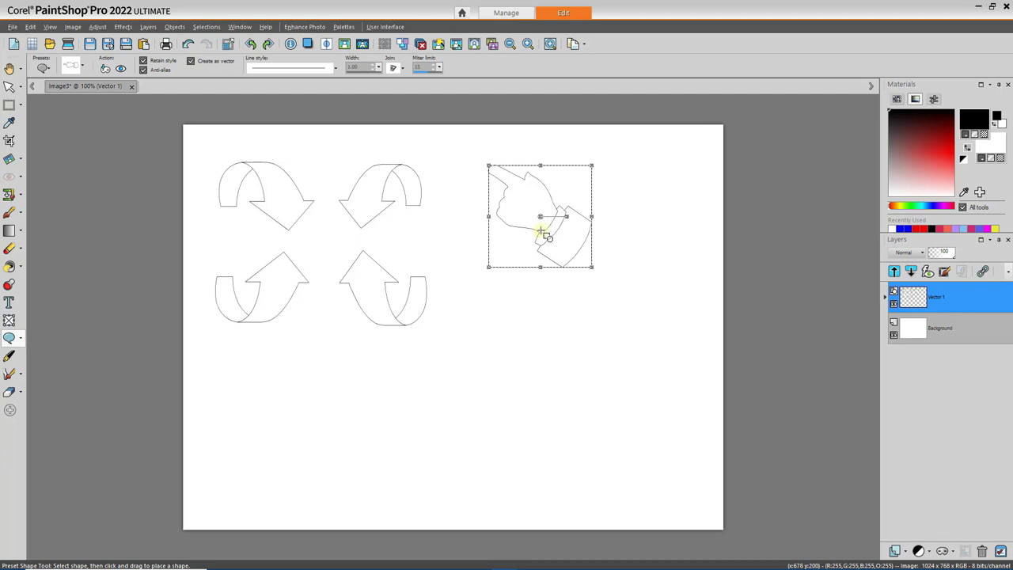
{"action": "left_click_drag", "start_coordinate": [540, 213], "coordinate": [541, 212]}
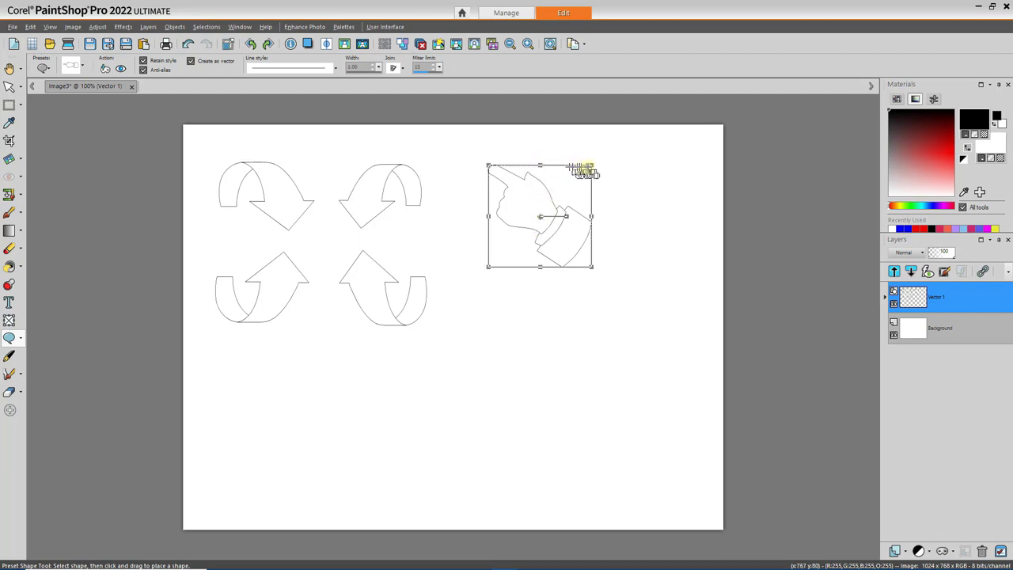
{"action": "left_click_drag", "start_coordinate": [562, 207], "coordinate": [517, 219]}
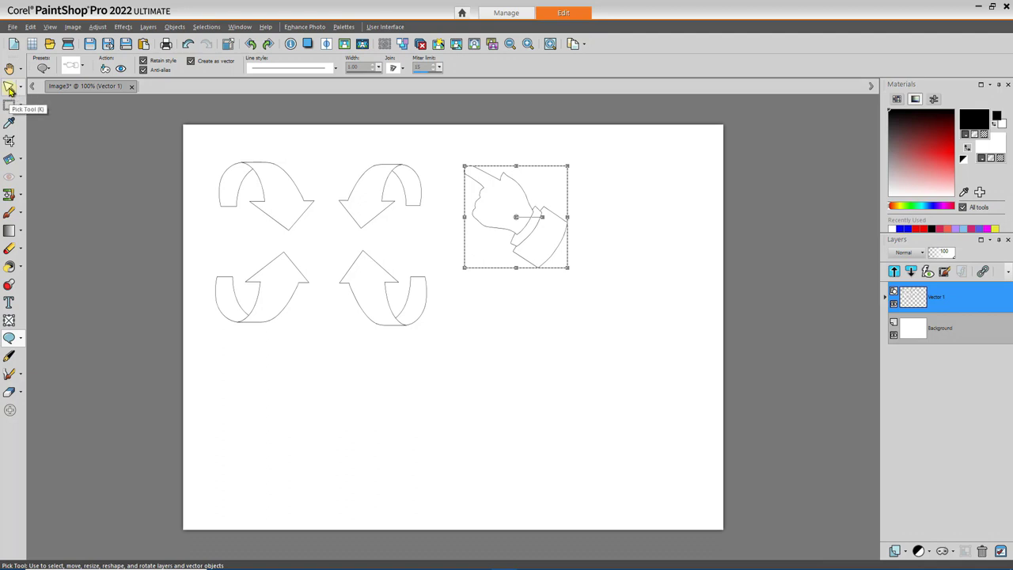
Select the upper-left arching arrow with the Pick tool
{"action": "left_click", "coordinate": [11, 88]}
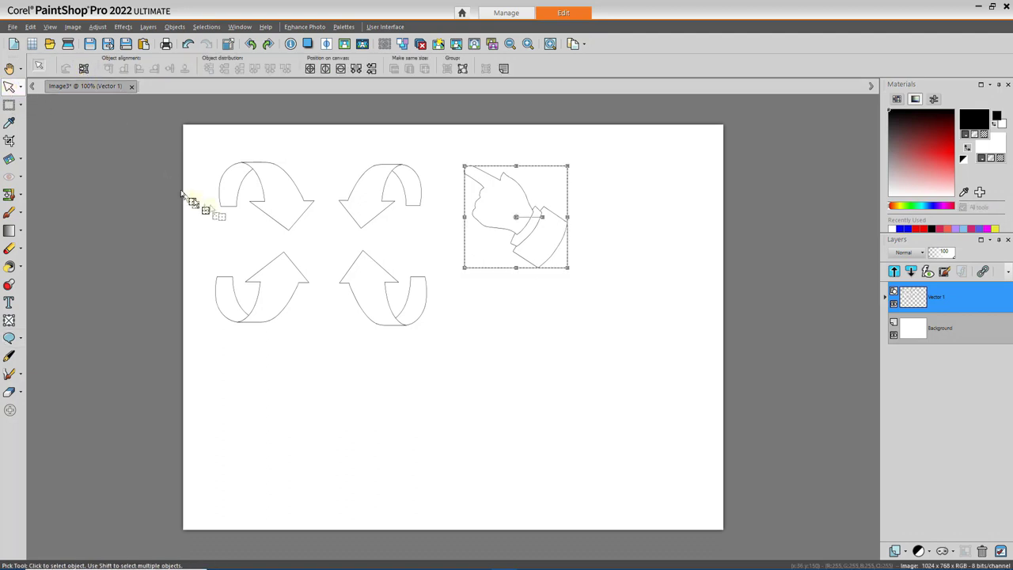
{"action": "left_click", "coordinate": [267, 197]}
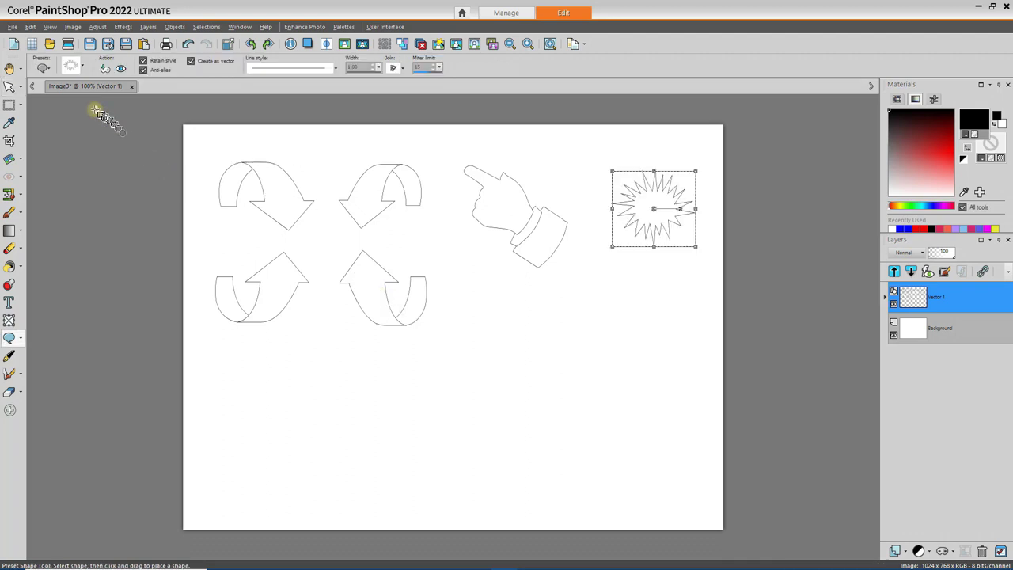
With the Rectangle tool, draw a wide rectangle about 186 × 66 px beneath the lower-left arrow
{"action": "left_click", "coordinate": [21, 338]}
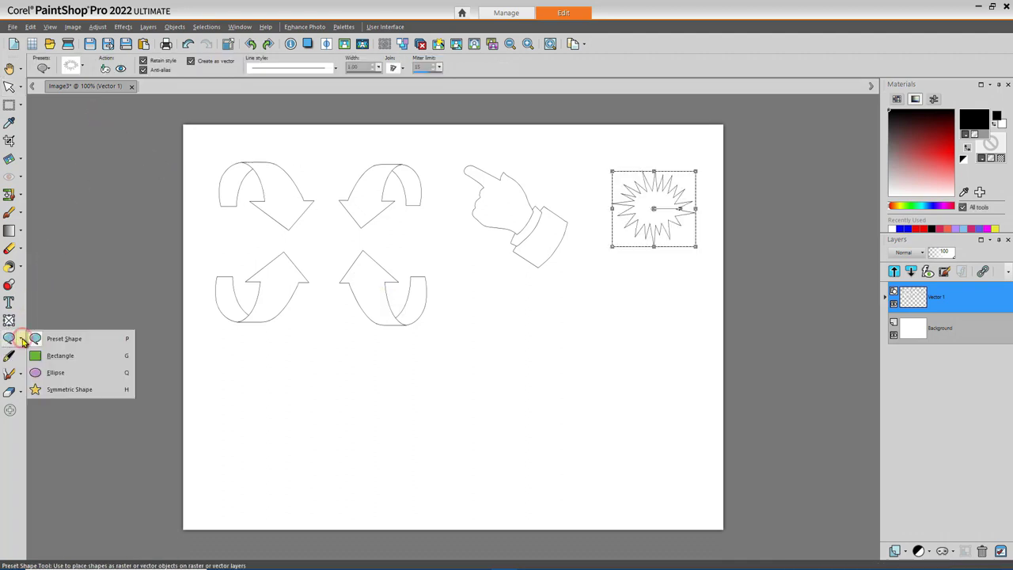
{"action": "left_click", "coordinate": [68, 360]}
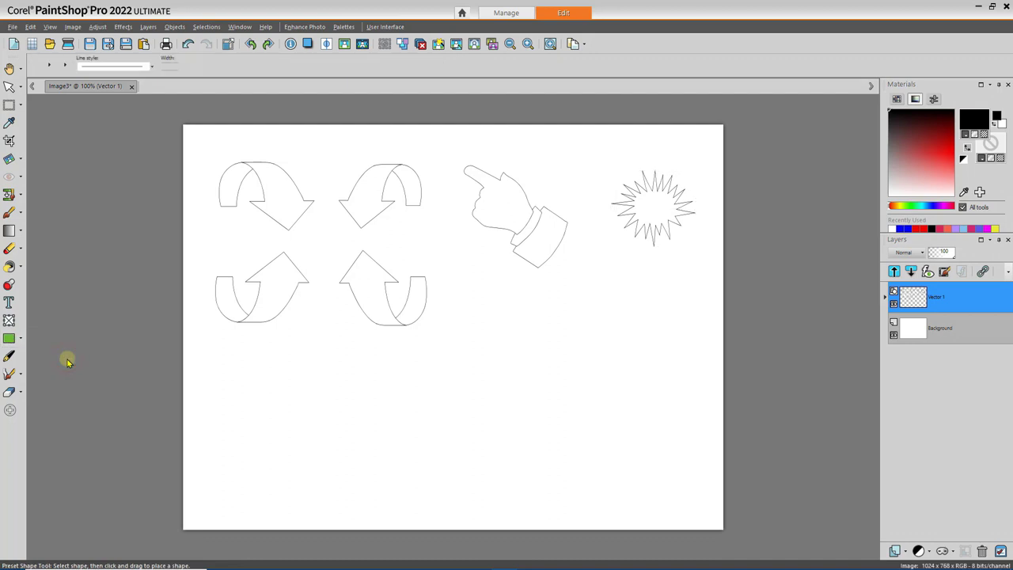
{"action": "mouse_move", "coordinate": [230, 346]}
{"action": "left_mouse_down"}
{"action": "mouse_move", "coordinate": [249, 373]}
{"action": "mouse_move", "coordinate": [327, 379]}
{"action": "left_mouse_up"}
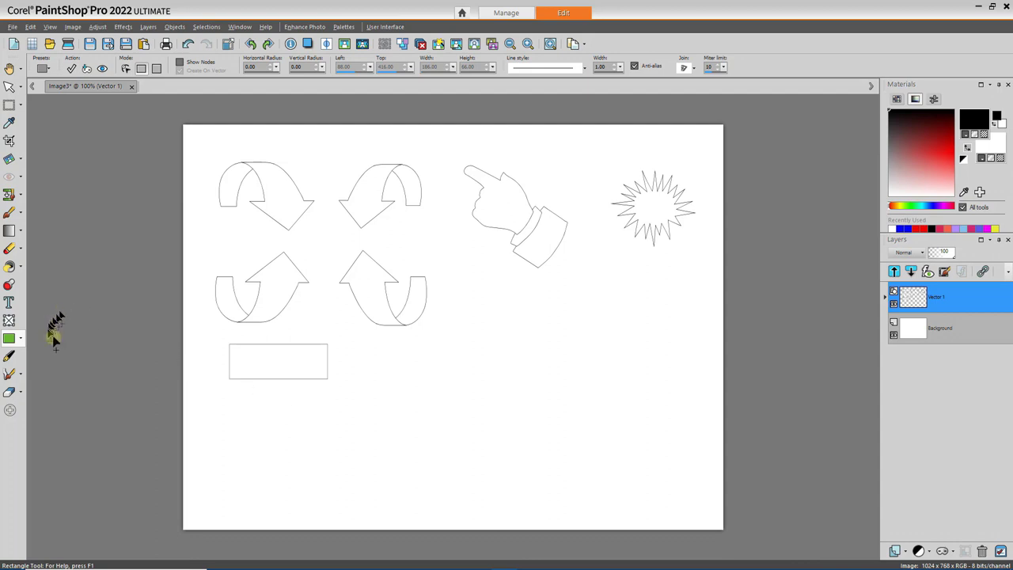
Below the wide rectangle, draw a tall rectangle about 80 × 149 px and, beside it, a square about 133 px wide
{"action": "left_click", "coordinate": [235, 395]}
{"action": "left_click_drag", "start_coordinate": [236, 395], "coordinate": [277, 474]}
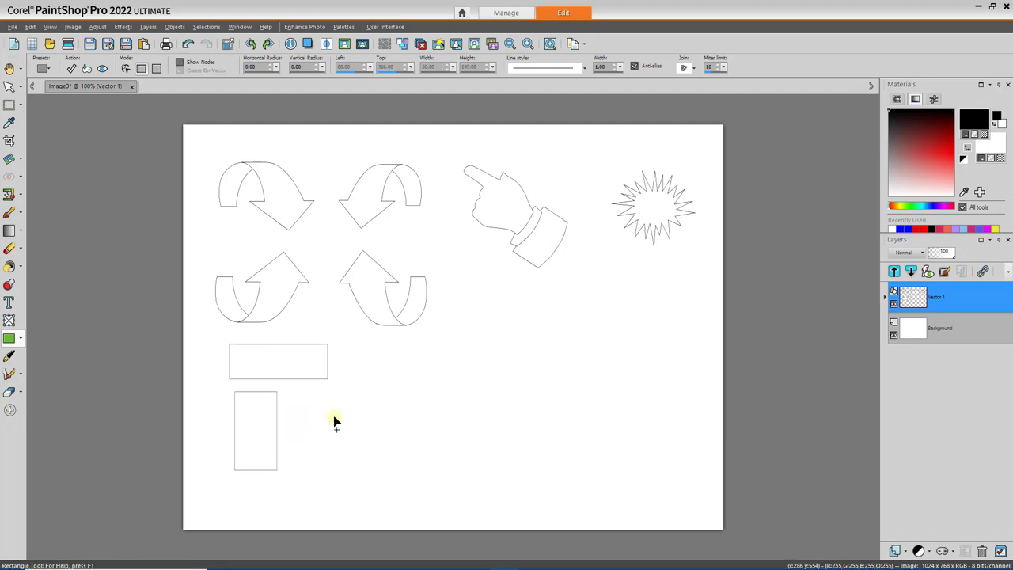
{"action": "left_click_drag", "start_coordinate": [294, 394], "coordinate": [368, 425]}
{"action": "left_click_drag", "start_coordinate": [369, 463], "coordinate": [364, 465]}
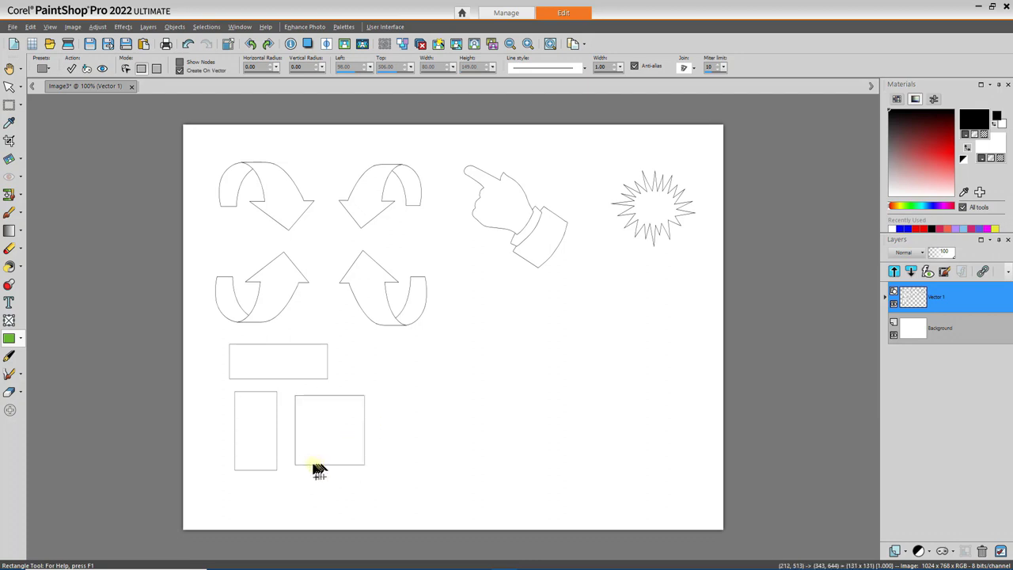
With the Ellipse tool, draw a wide, flat ellipse to the right of the rectangles and a circle directly below it
{"action": "left_click", "coordinate": [24, 337]}
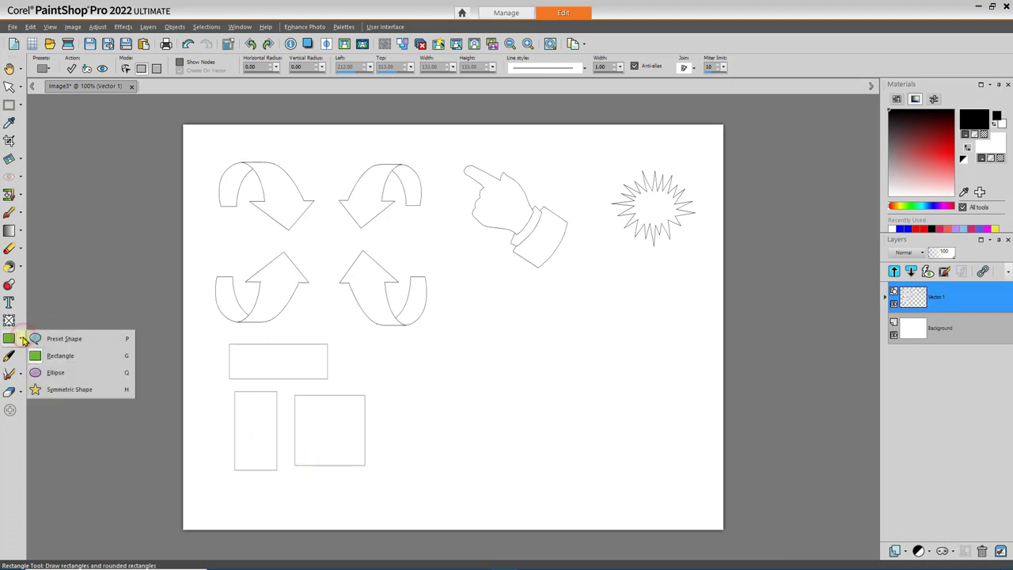
{"action": "left_click", "coordinate": [51, 374]}
{"action": "left_click_drag", "start_coordinate": [414, 376], "coordinate": [494, 379]}
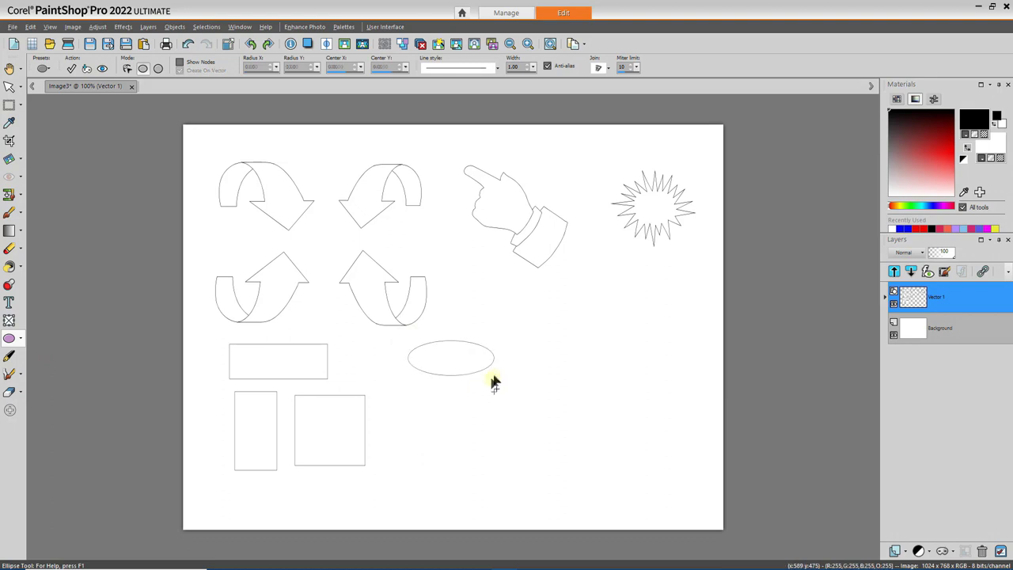
{"action": "left_click_drag", "start_coordinate": [414, 392], "coordinate": [478, 455]}
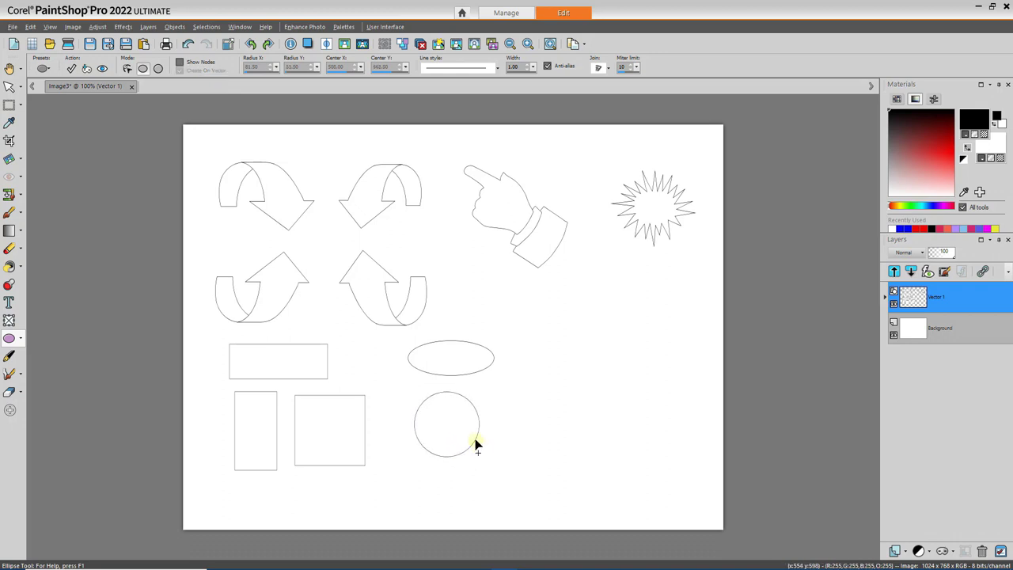
With the Symmetric Shape tool, draw a 5-sided polygon below the starburst and a 6-sided polygon to the right of the flat ellipse
{"action": "left_click", "coordinate": [22, 340]}
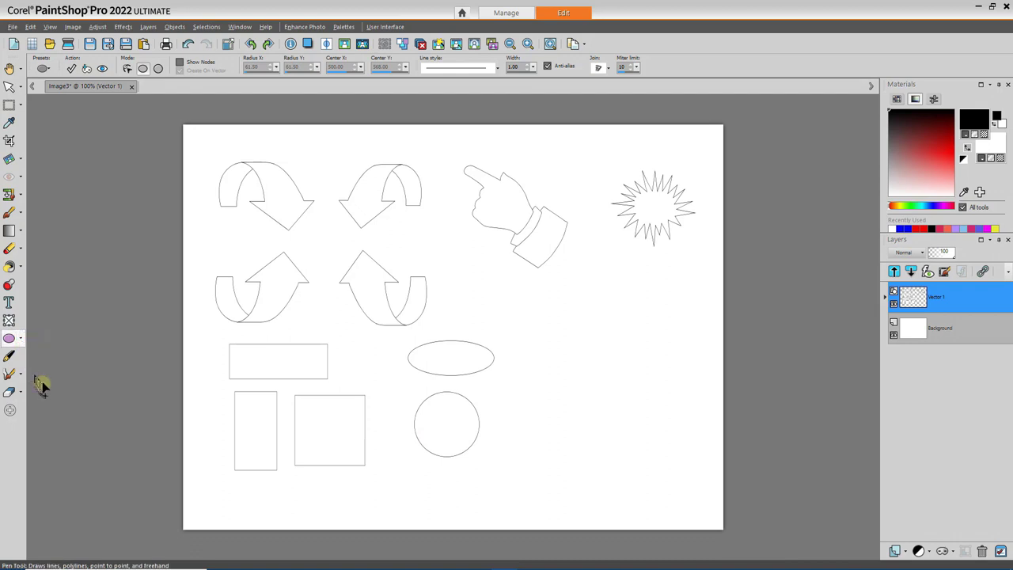
{"action": "left_click", "coordinate": [22, 341]}
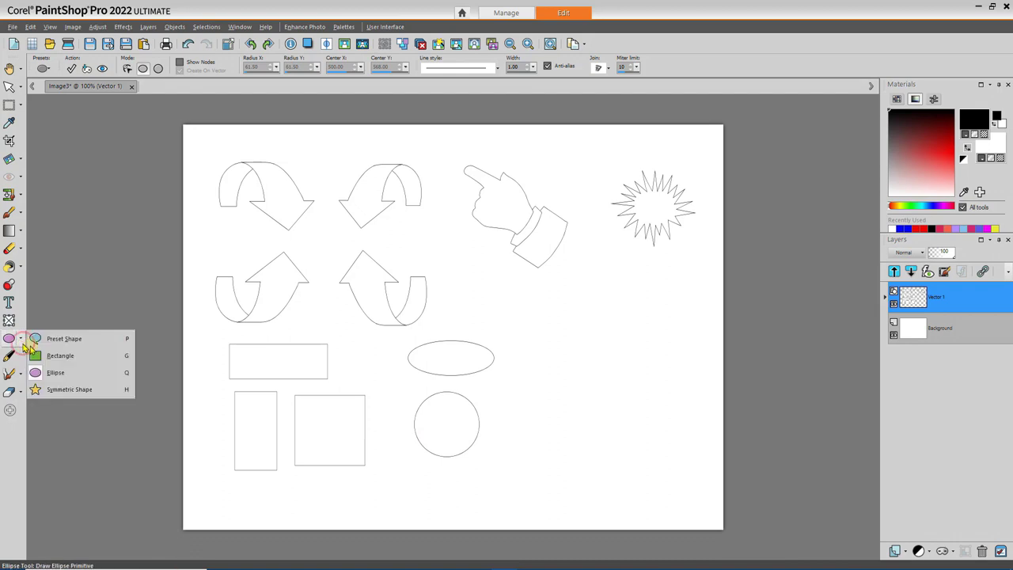
{"action": "left_click", "coordinate": [72, 388]}
{"action": "left_click_drag", "start_coordinate": [653, 312], "coordinate": [665, 351]}
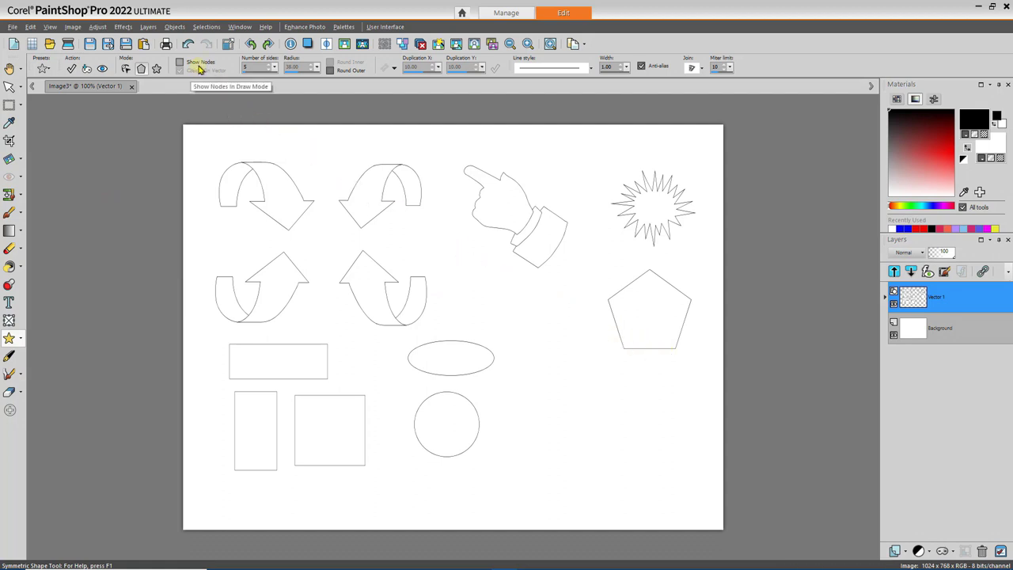
{"action": "left_click_drag", "start_coordinate": [514, 311], "coordinate": [546, 352]}
Set the number of sides to 9 and draw a nine-sided polygon directly below the pentagon
{"action": "left_click", "coordinate": [275, 64]}
{"action": "left_click", "coordinate": [274, 65]}
{"action": "left_click", "coordinate": [275, 64]}
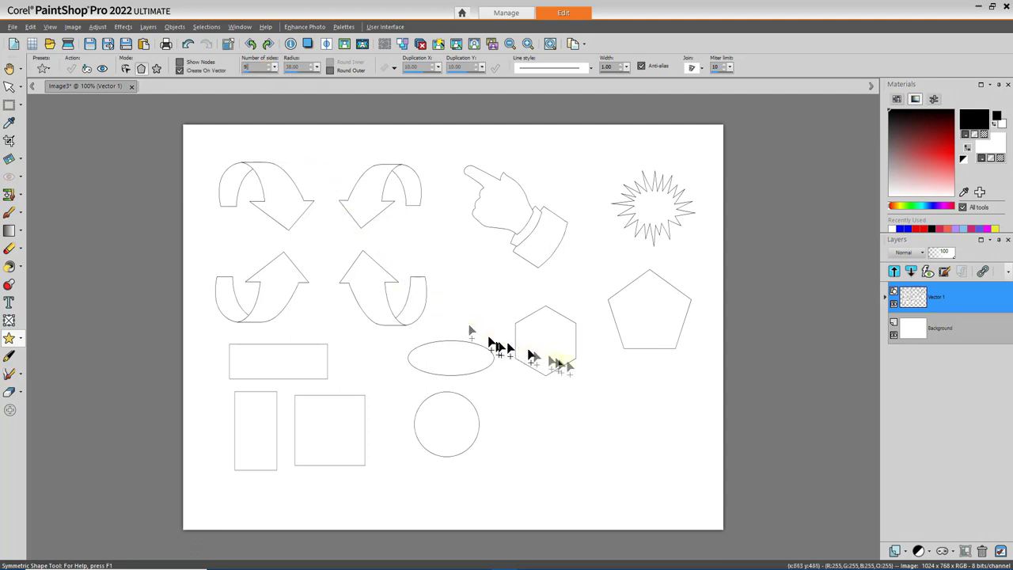
{"action": "left_click_drag", "start_coordinate": [612, 372], "coordinate": [669, 398]}
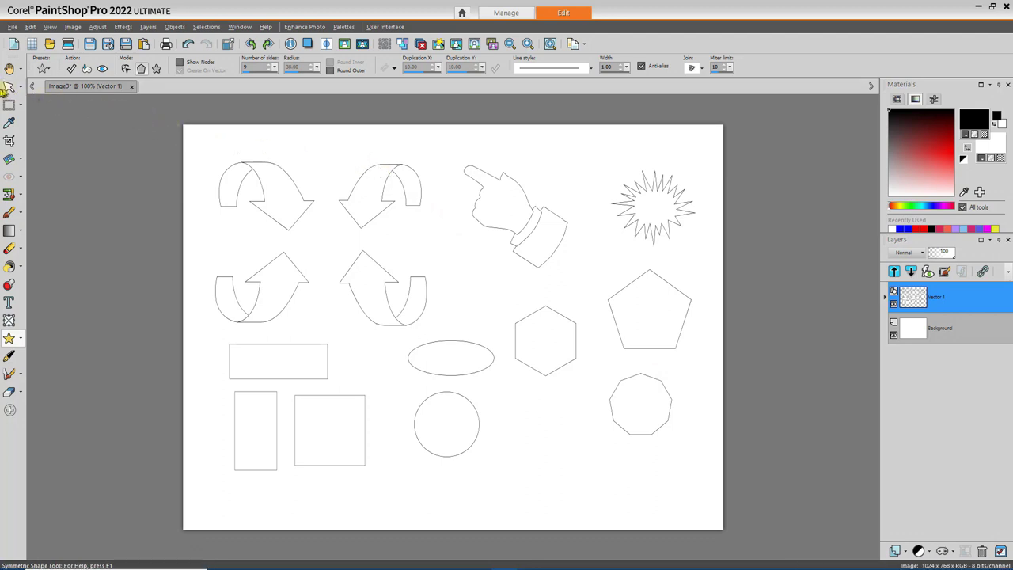
Select the upper-left arching arrow with the Pick tool and set its stroke width to 3.00 in its vector properties
{"action": "left_click", "coordinate": [8, 87]}
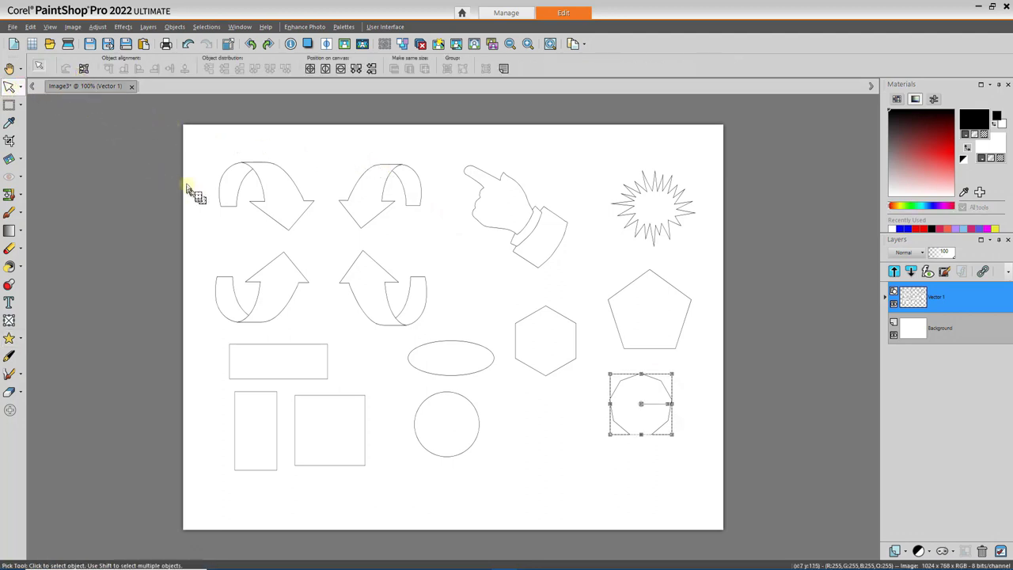
{"action": "left_click", "coordinate": [284, 199]}
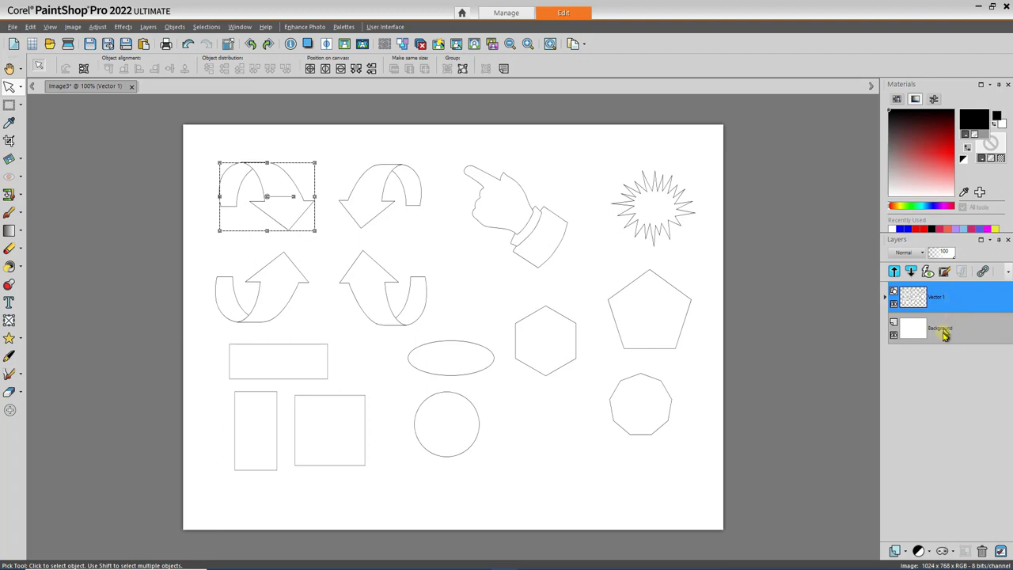
{"action": "double_click", "coordinate": [278, 206]}
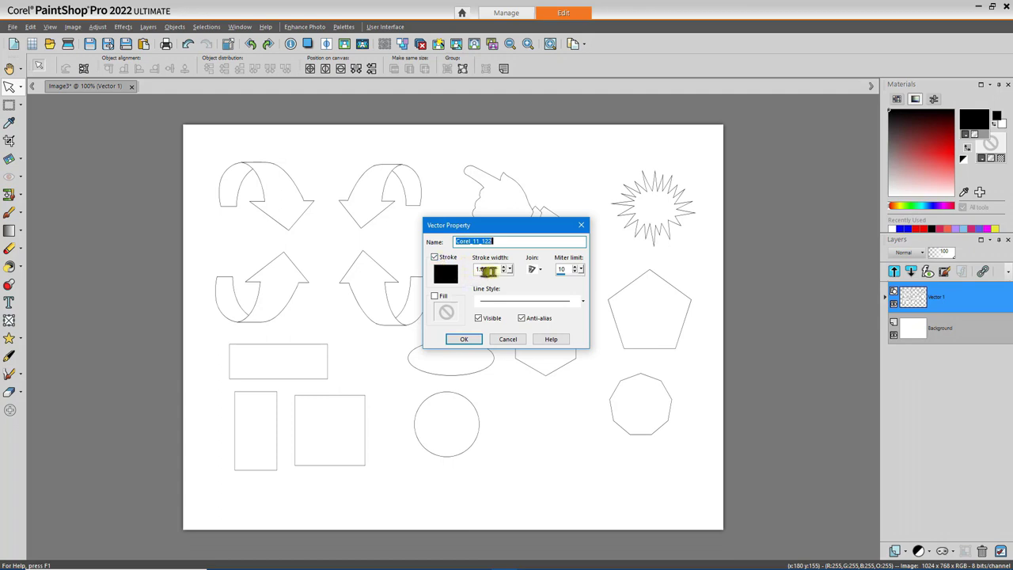
{"action": "left_click", "coordinate": [504, 267]}
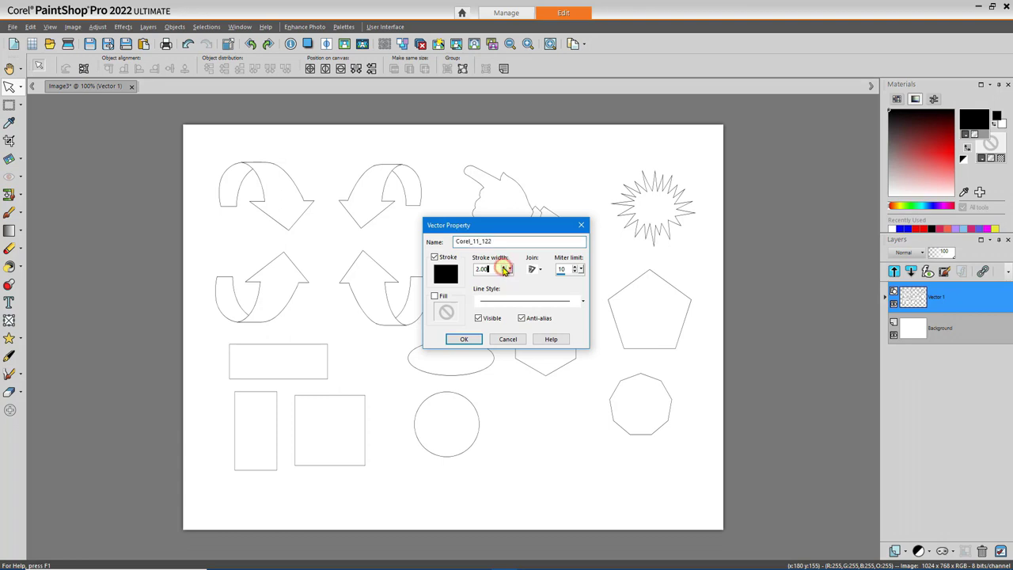
{"action": "left_click", "coordinate": [504, 268]}
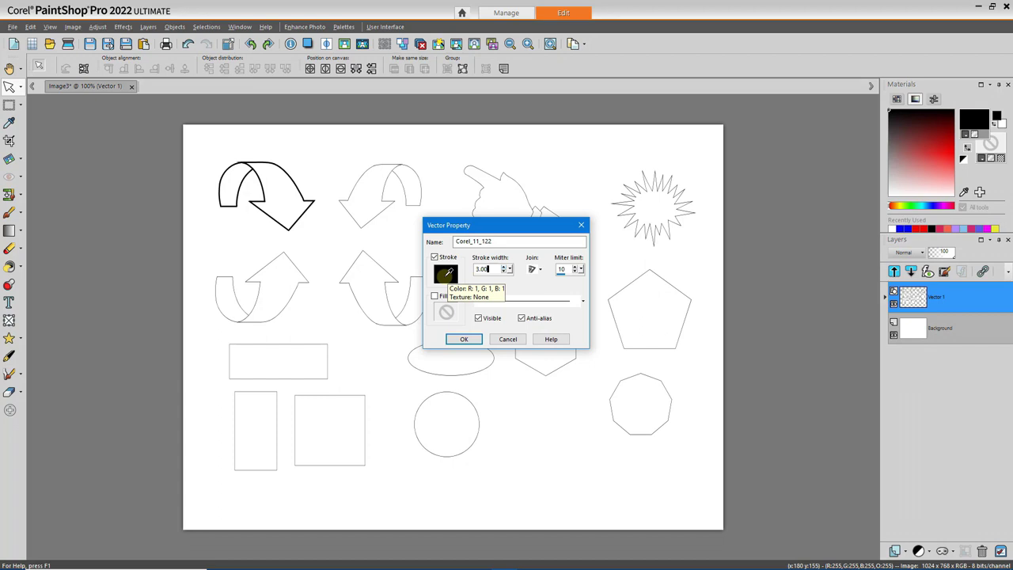
Change the upper-left arrow's stroke color to red #ee4c44
{"action": "left_click", "coordinate": [446, 273]}
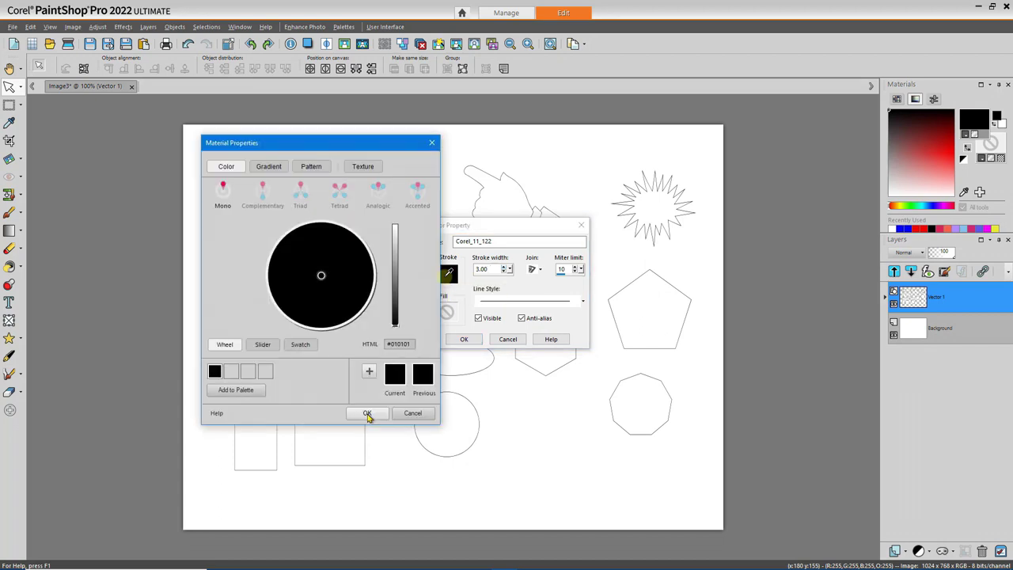
{"action": "left_click", "coordinate": [394, 265]}
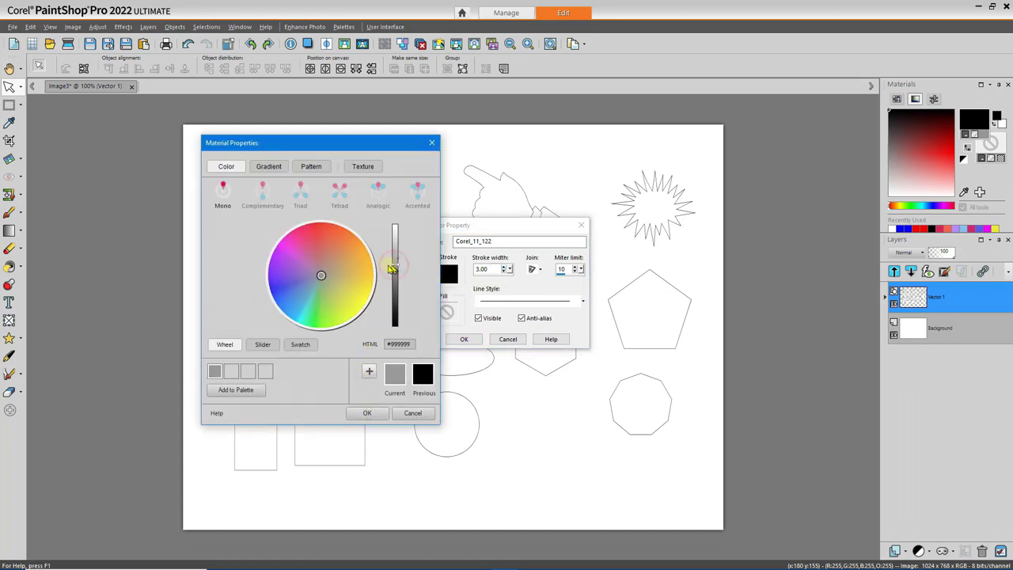
{"action": "left_click", "coordinate": [319, 232]}
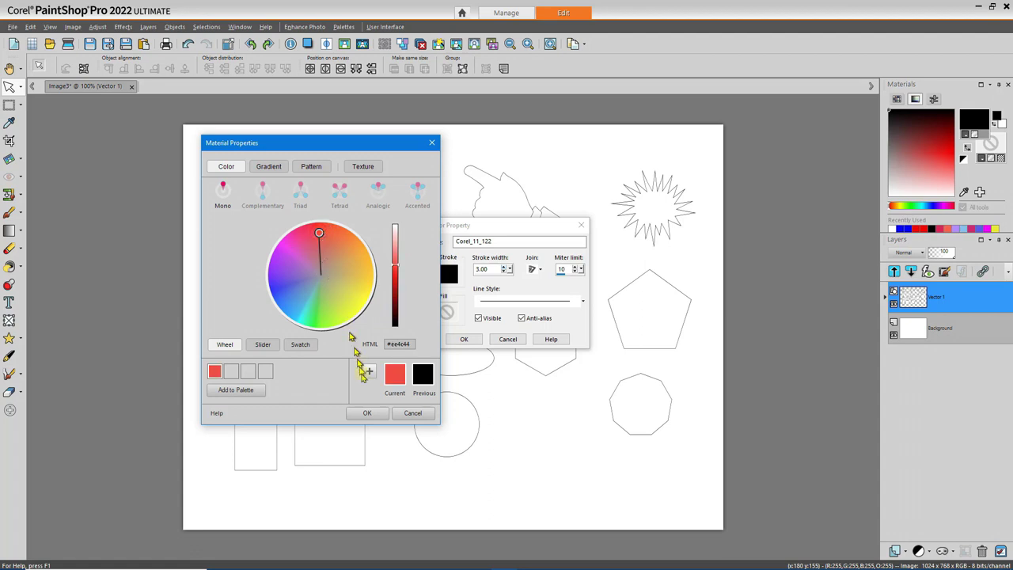
{"action": "left_click", "coordinate": [368, 413]}
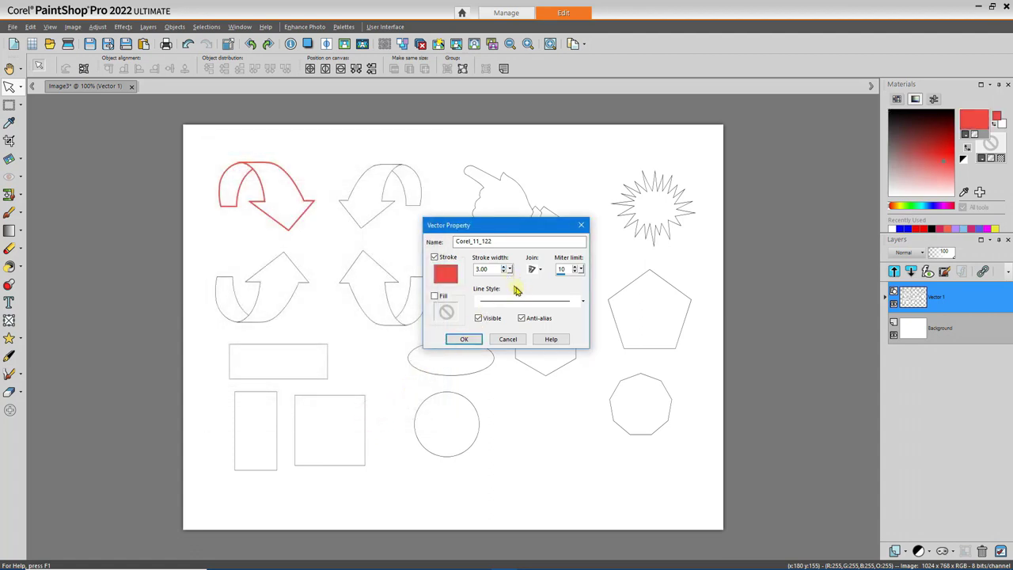
Try the Arrowhead - Ball line style on the arrow's outline and return it to the solid style
{"action": "left_click", "coordinate": [583, 305]}
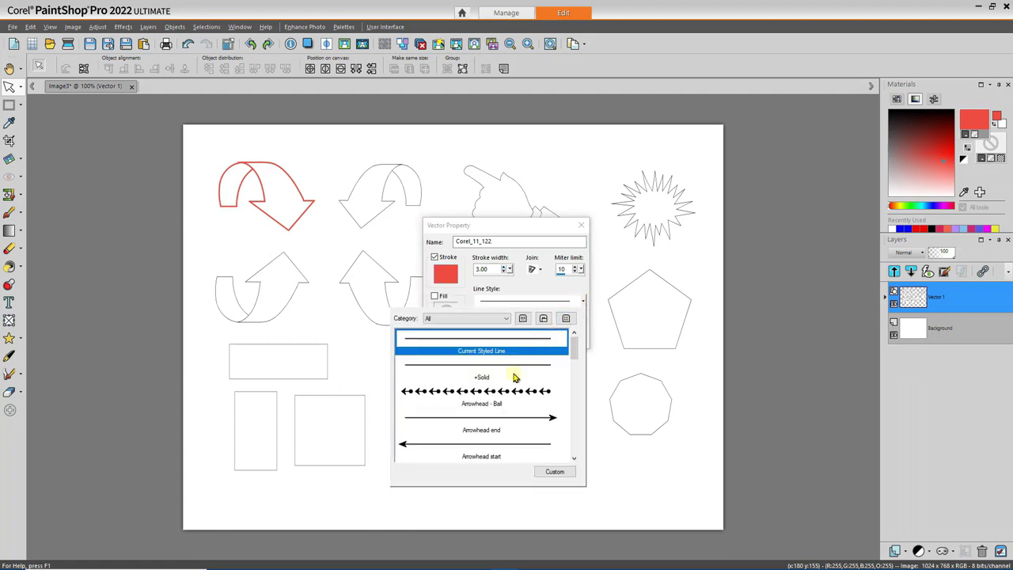
{"action": "left_click", "coordinate": [507, 400]}
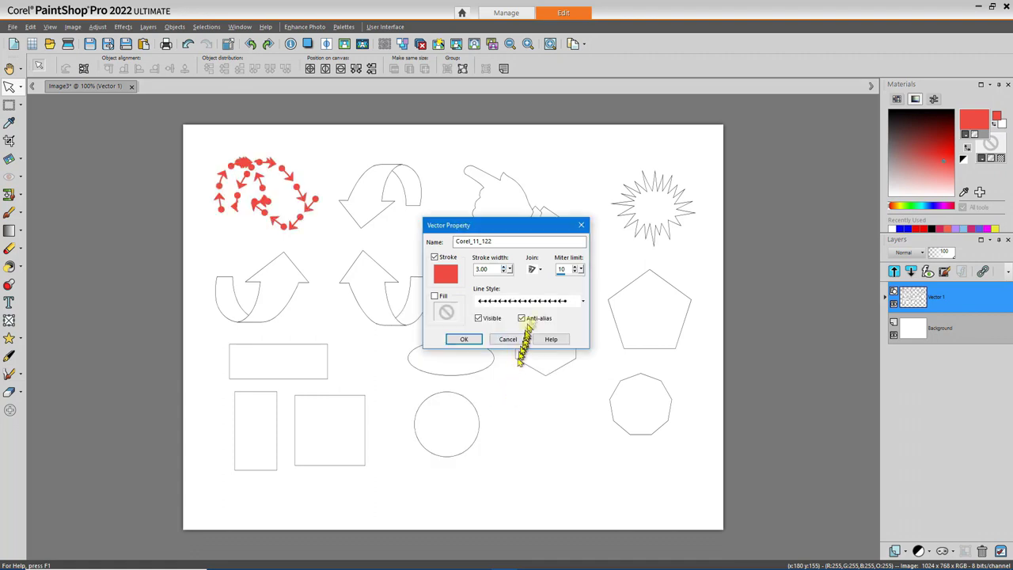
{"action": "left_click", "coordinate": [539, 301]}
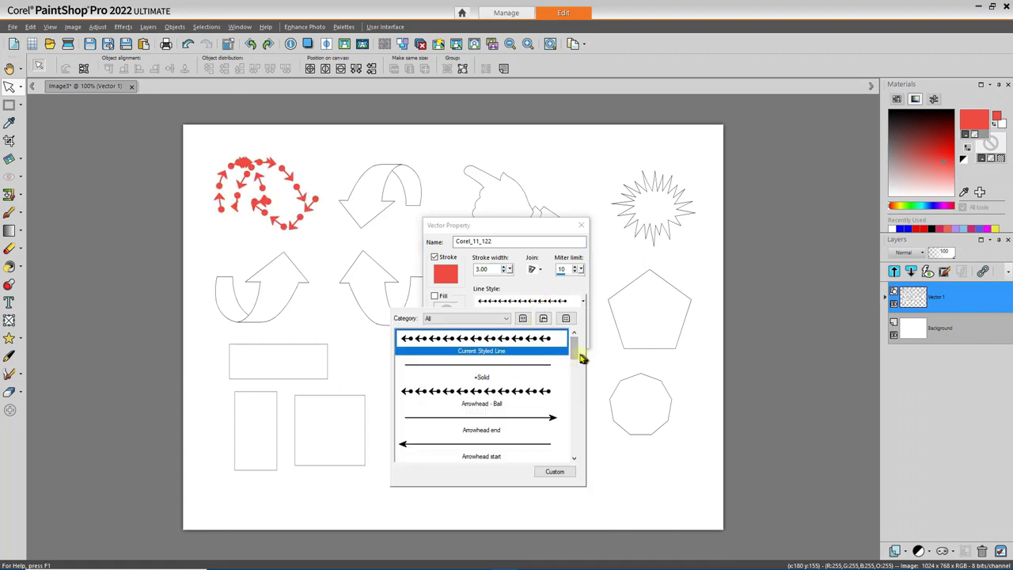
{"action": "left_click", "coordinate": [543, 370]}
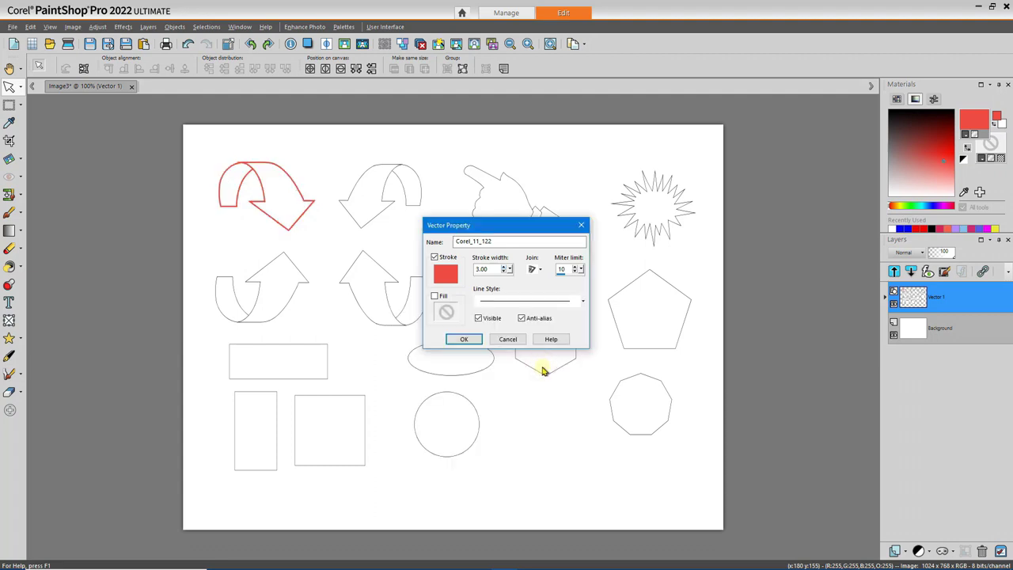
Turn on the fill for the upper-left arrow, set it to blue #449be8 and apply the vector properties
{"action": "left_click", "coordinate": [435, 297]}
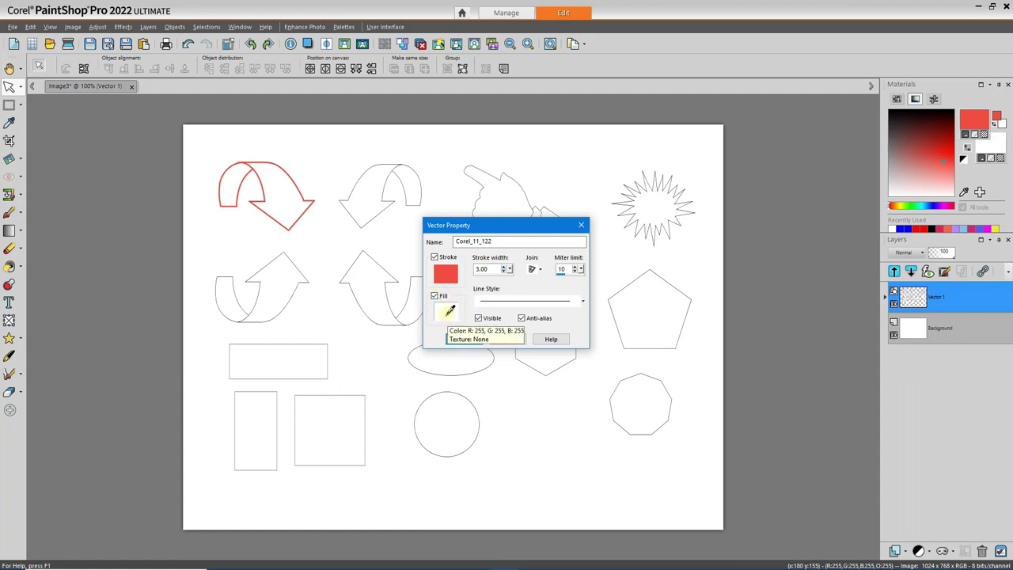
{"action": "left_click", "coordinate": [450, 309]}
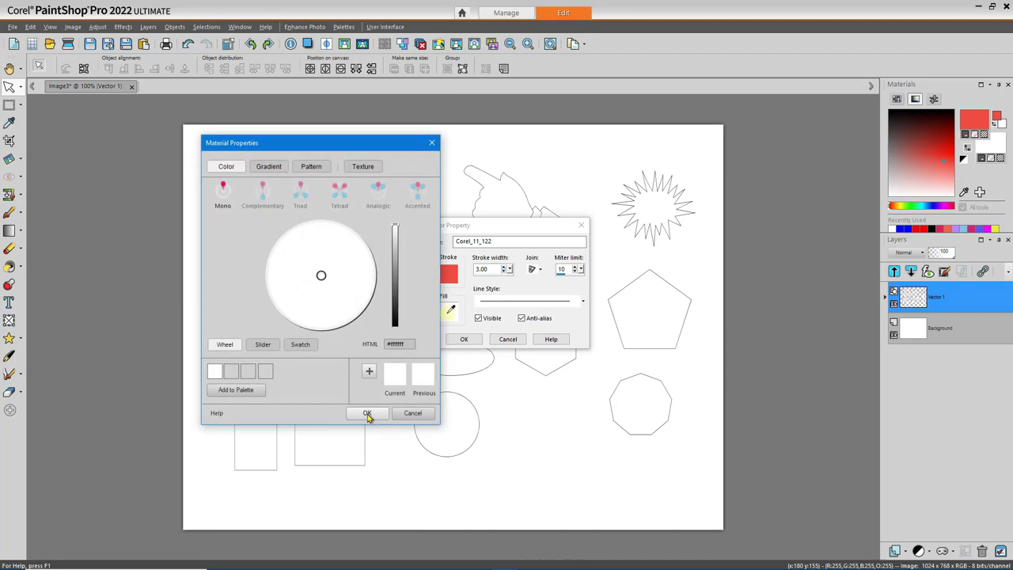
{"action": "left_click", "coordinate": [398, 264]}
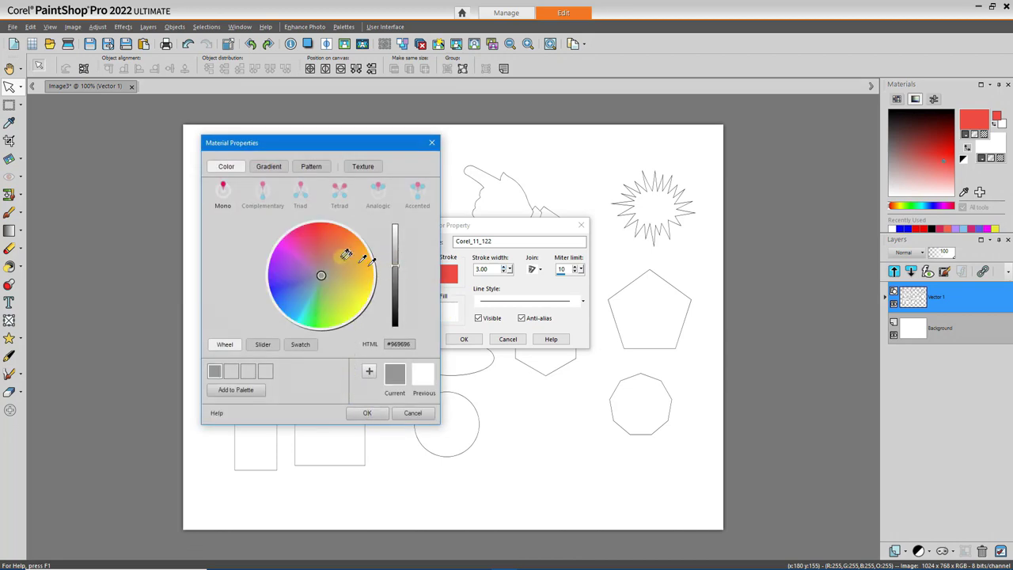
{"action": "left_click", "coordinate": [295, 304]}
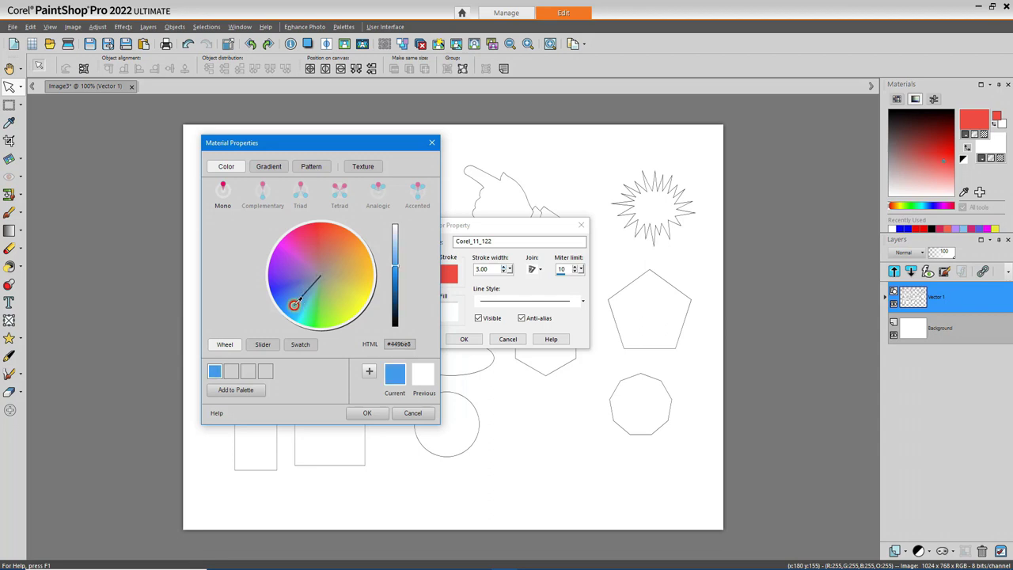
{"action": "left_click", "coordinate": [368, 413]}
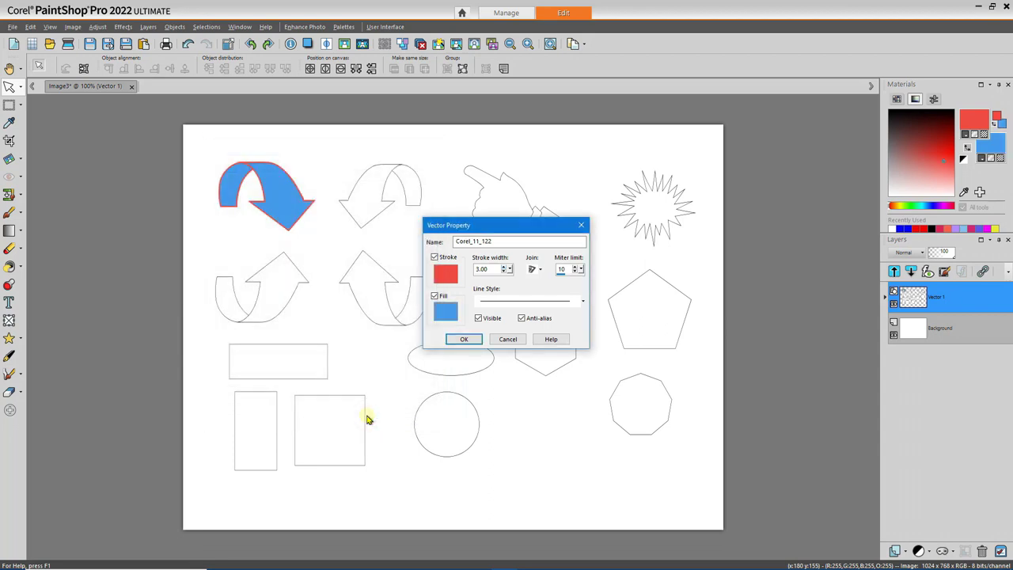
{"action": "left_click", "coordinate": [467, 342]}
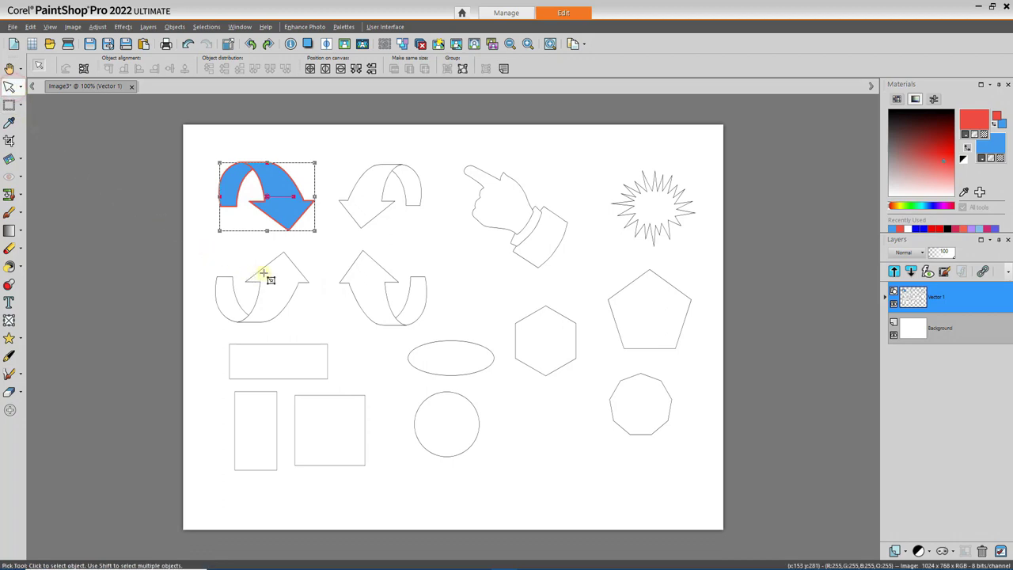
Open the vector properties of the arching arrow beside the blue one and set its stroke width to 3.00
{"action": "left_click", "coordinate": [372, 199]}
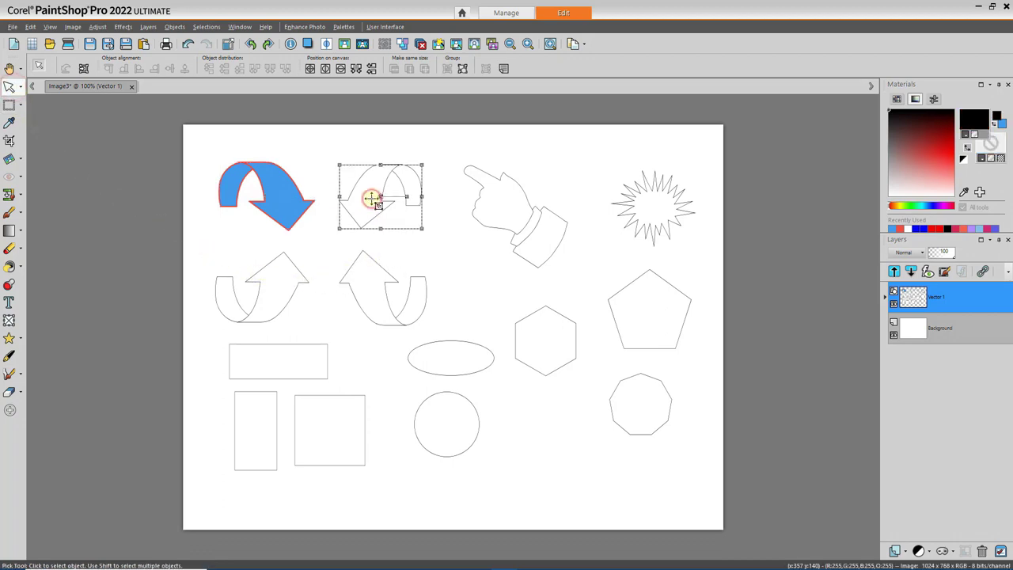
{"action": "double_click", "coordinate": [372, 199]}
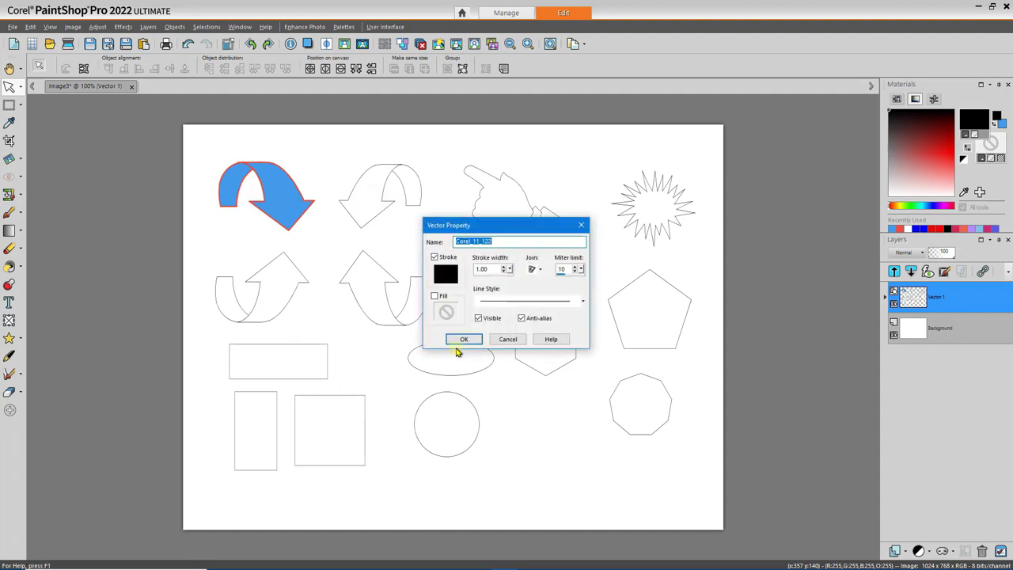
{"action": "left_click", "coordinate": [507, 267]}
{"action": "left_click", "coordinate": [506, 268]}
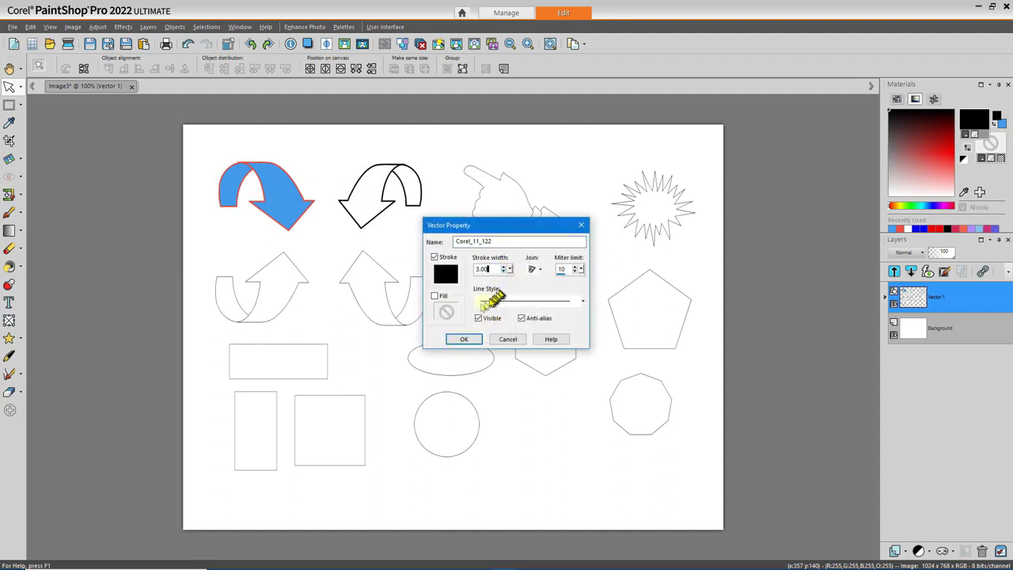
Turn on the fill for this second arrow and apply the Aqua Hues gradient
{"action": "left_click", "coordinate": [434, 296]}
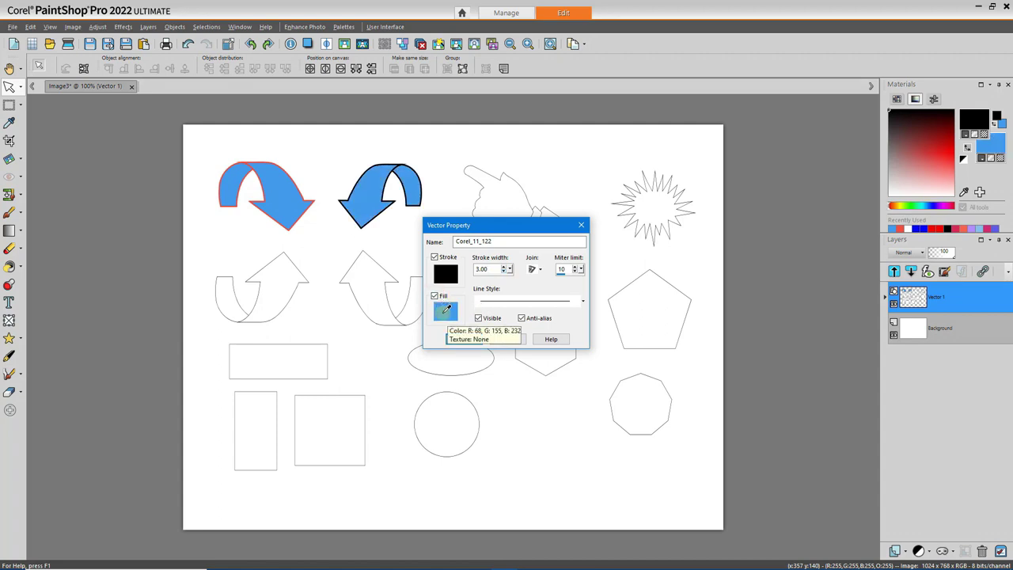
{"action": "left_click", "coordinate": [445, 311]}
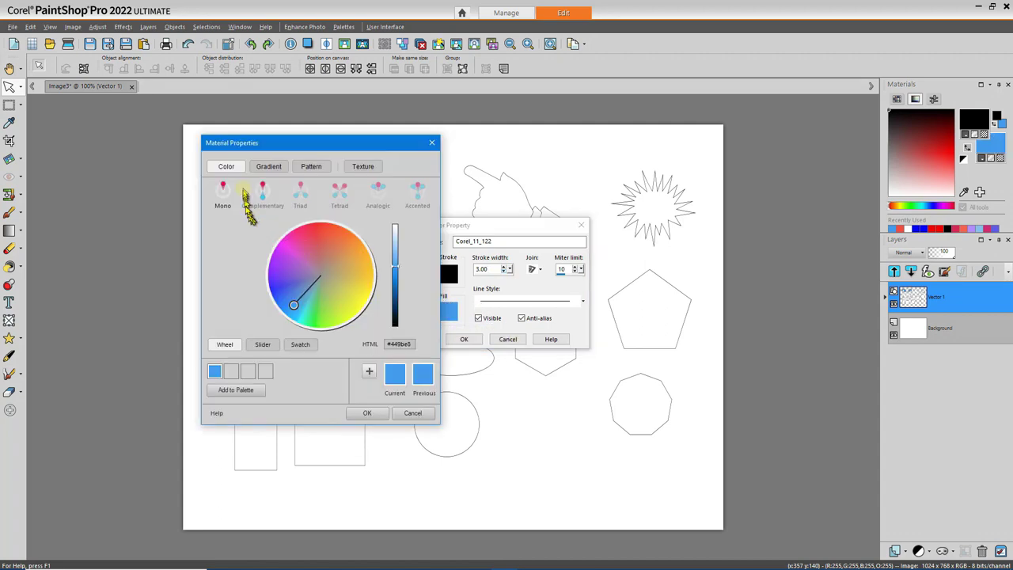
{"action": "left_click", "coordinate": [268, 167]}
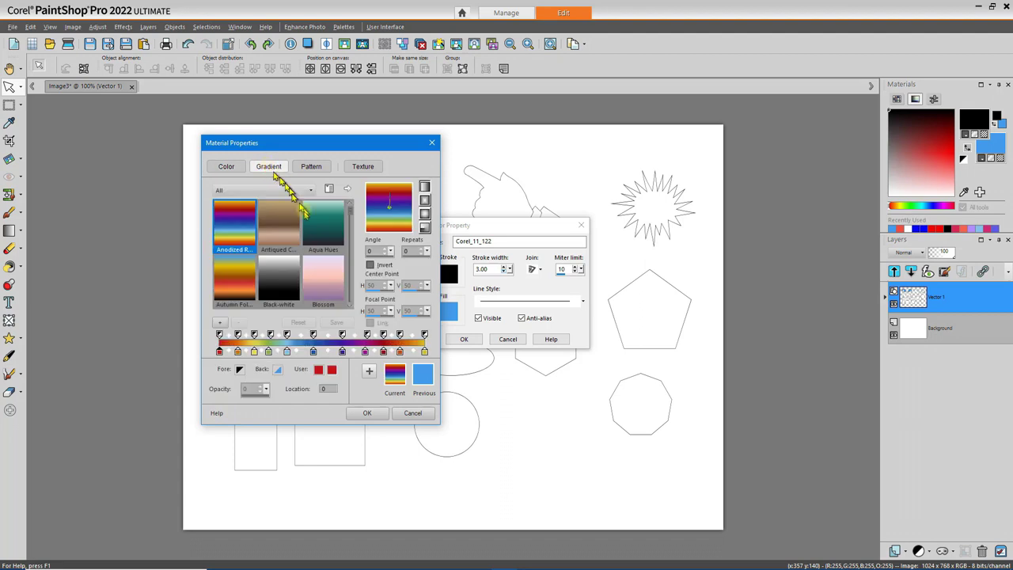
{"action": "left_click", "coordinate": [324, 227]}
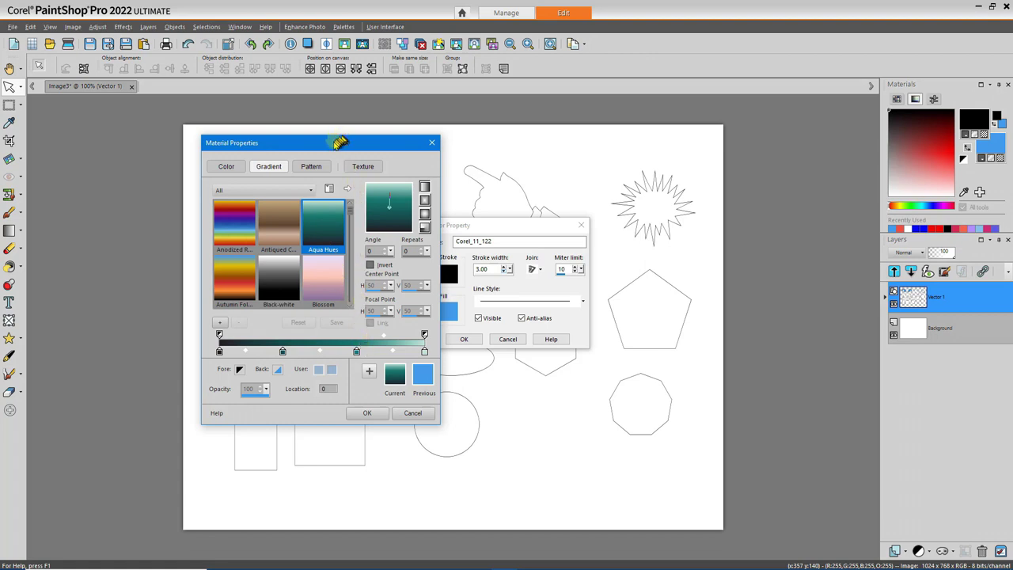
{"action": "left_click_drag", "start_coordinate": [333, 145], "coordinate": [202, 137]}
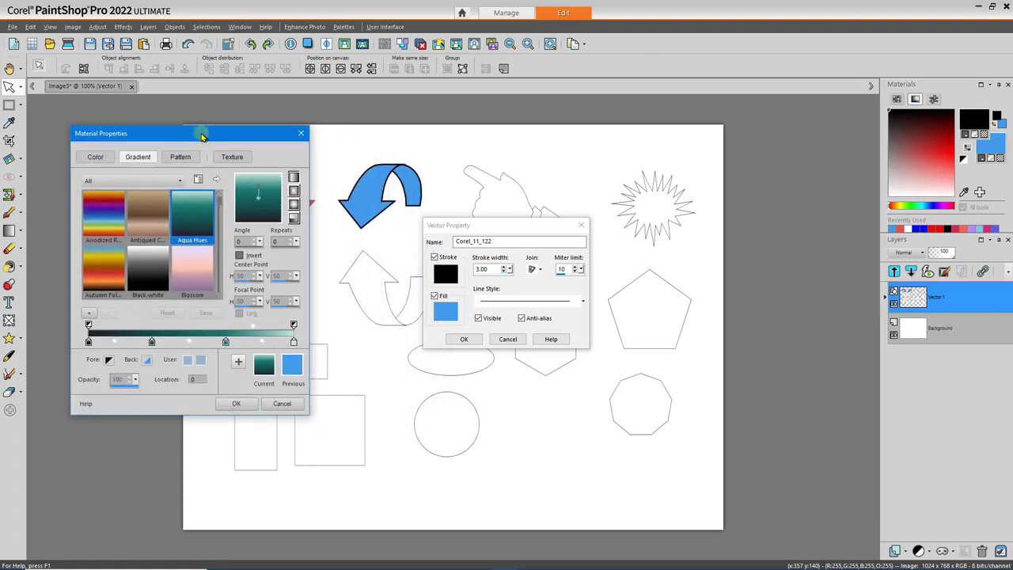
{"action": "left_click", "coordinate": [237, 405]}
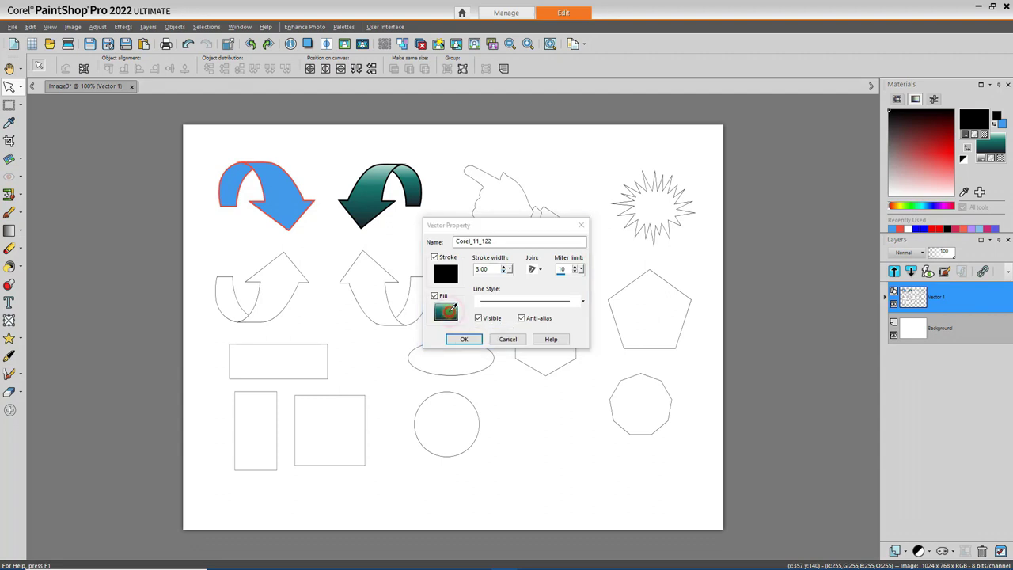
Invert the Aqua Hues gradient that fills the second arching arrow
{"action": "left_click", "coordinate": [447, 311]}
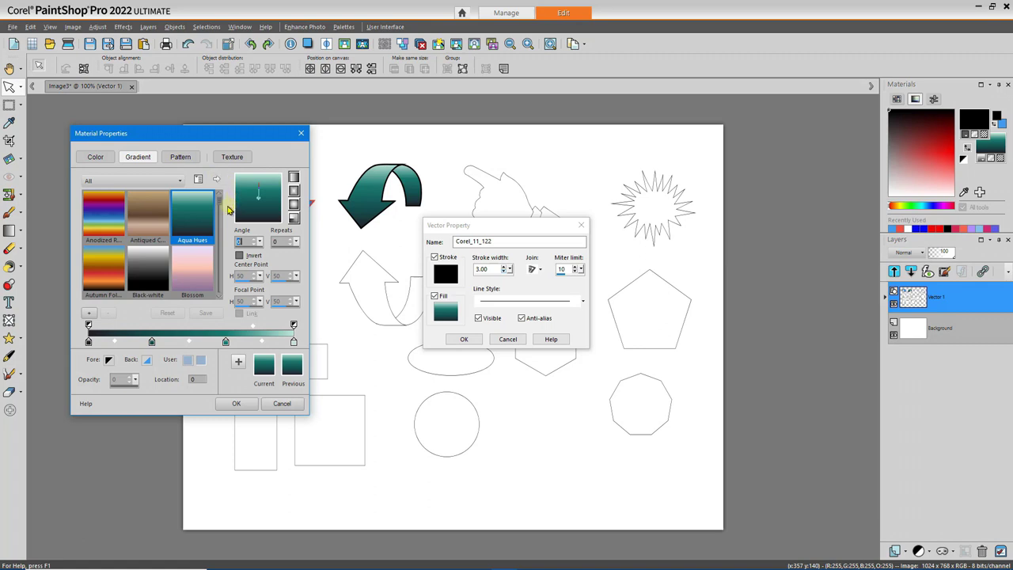
{"action": "left_click", "coordinate": [238, 256]}
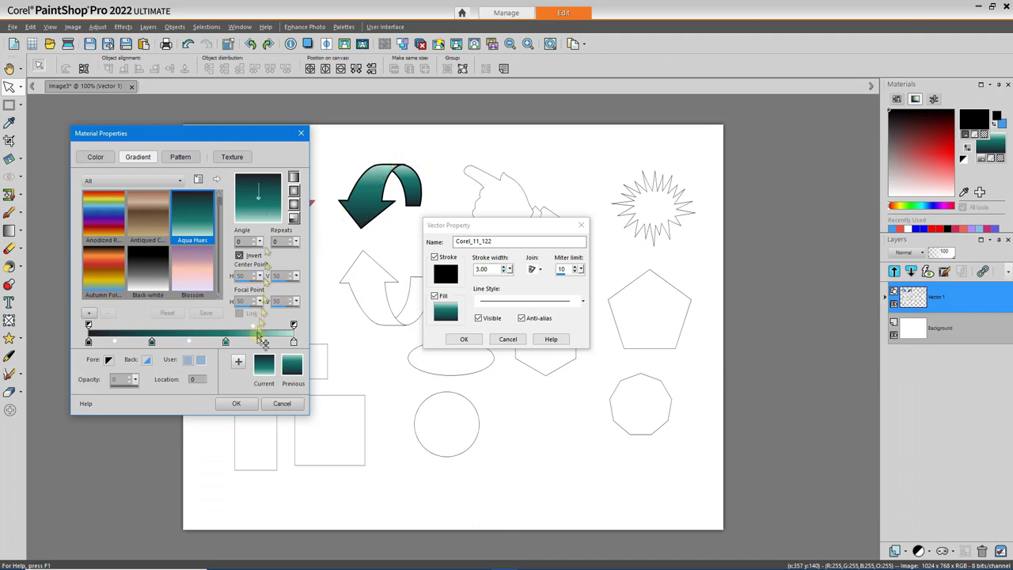
{"action": "left_click", "coordinate": [238, 403]}
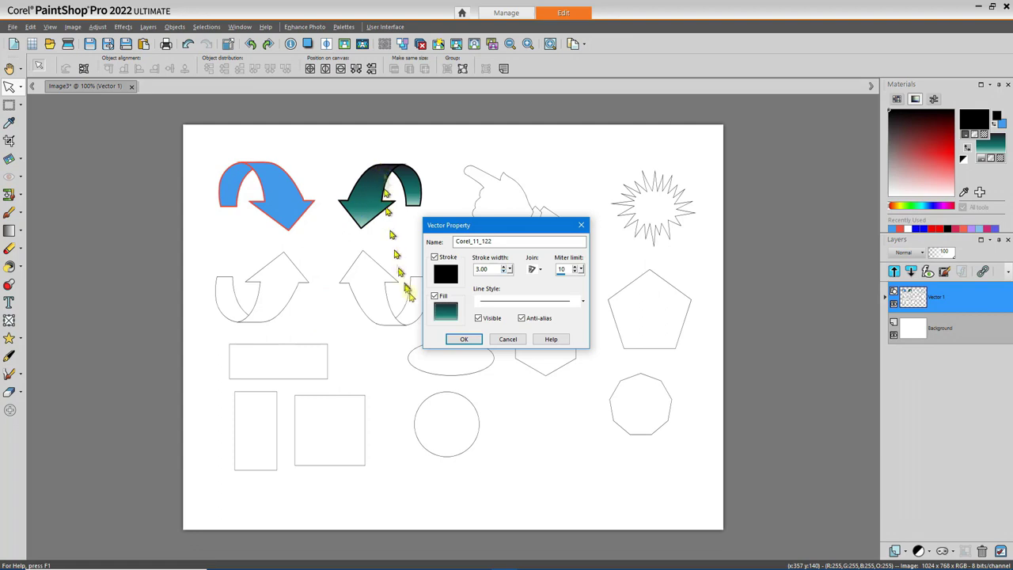
Keep the linear gradient style for the second arrow's fill and apply its vector properties
{"action": "left_click", "coordinate": [445, 309]}
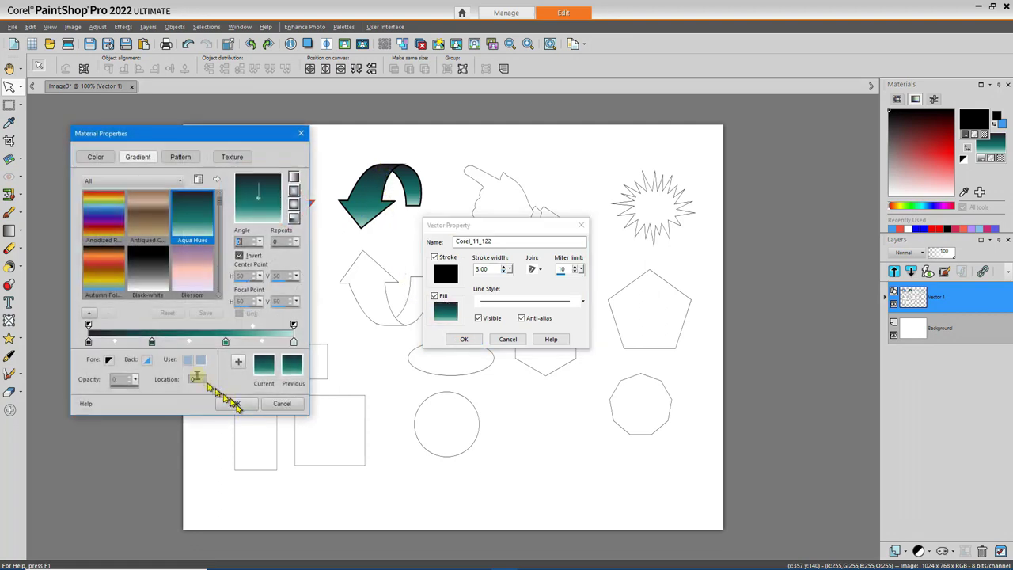
{"action": "left_click", "coordinate": [294, 177]}
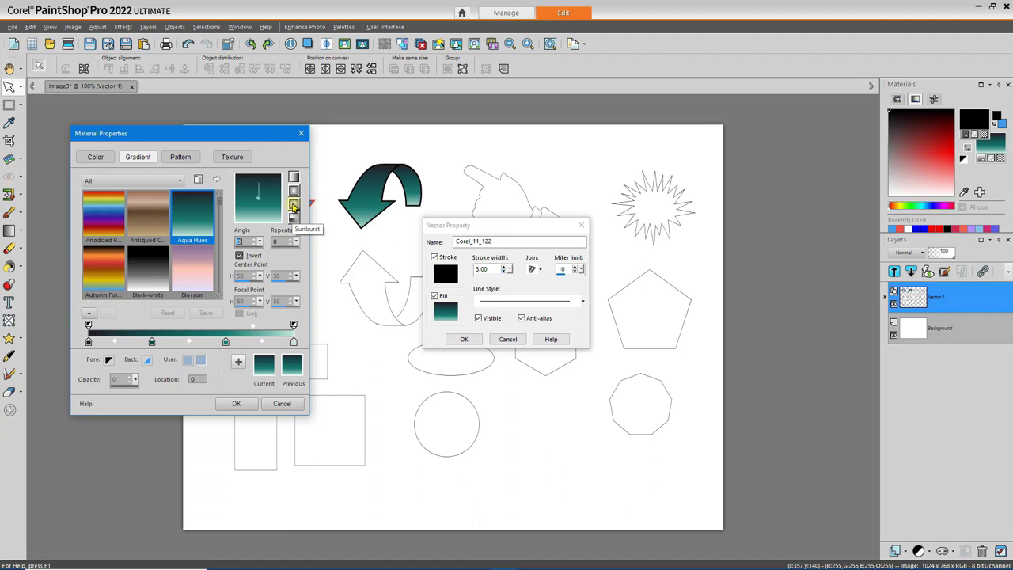
{"action": "left_click", "coordinate": [294, 214]}
{"action": "left_click", "coordinate": [237, 405]}
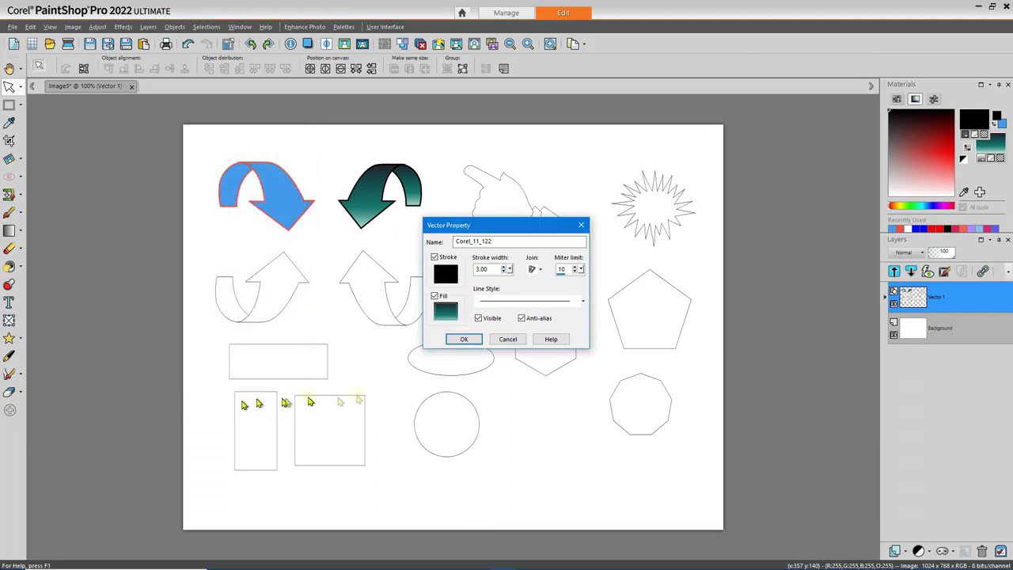
{"action": "left_click", "coordinate": [465, 339]}
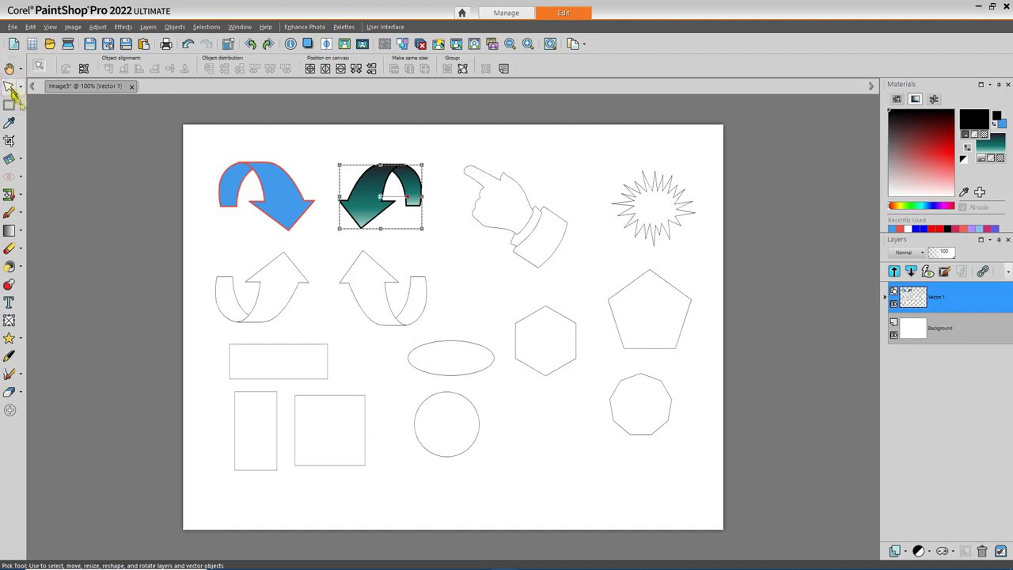
Enlarge the flat ellipse toward its upper left and set its stroke width to 3.00
{"action": "left_click", "coordinate": [456, 362]}
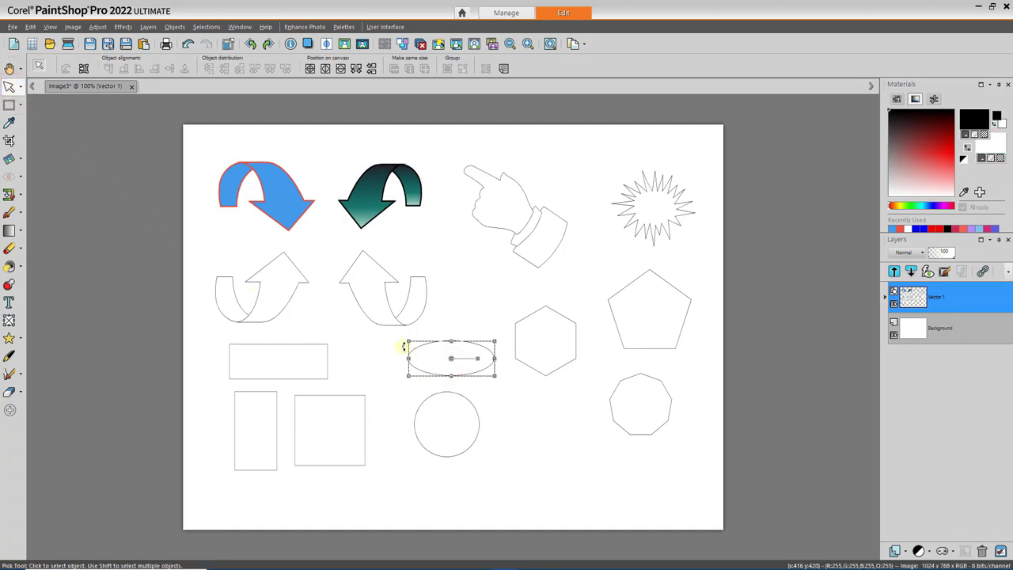
{"action": "left_click_drag", "start_coordinate": [409, 341], "coordinate": [379, 329]}
{"action": "double_click", "coordinate": [413, 356]}
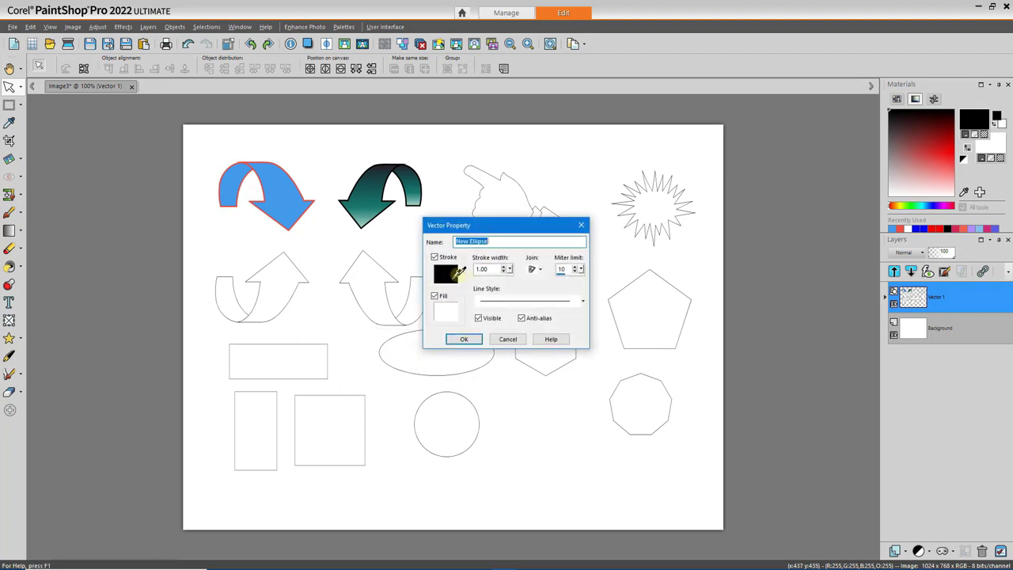
{"action": "left_click", "coordinate": [505, 269]}
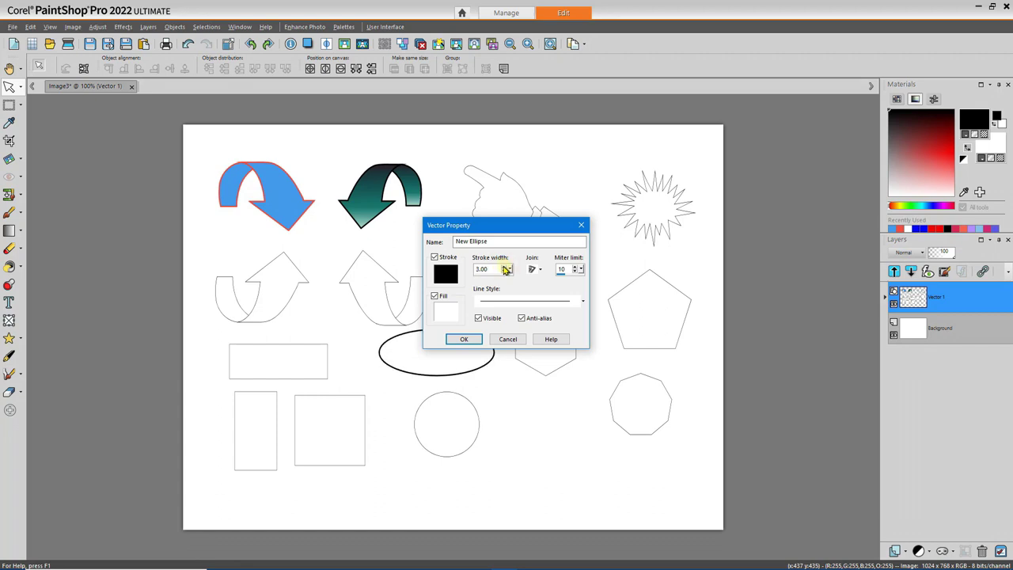
Fill the ellipse with the Blossom gradient in the inverted Sunburst style and apply the vector properties
{"action": "left_click", "coordinate": [447, 310]}
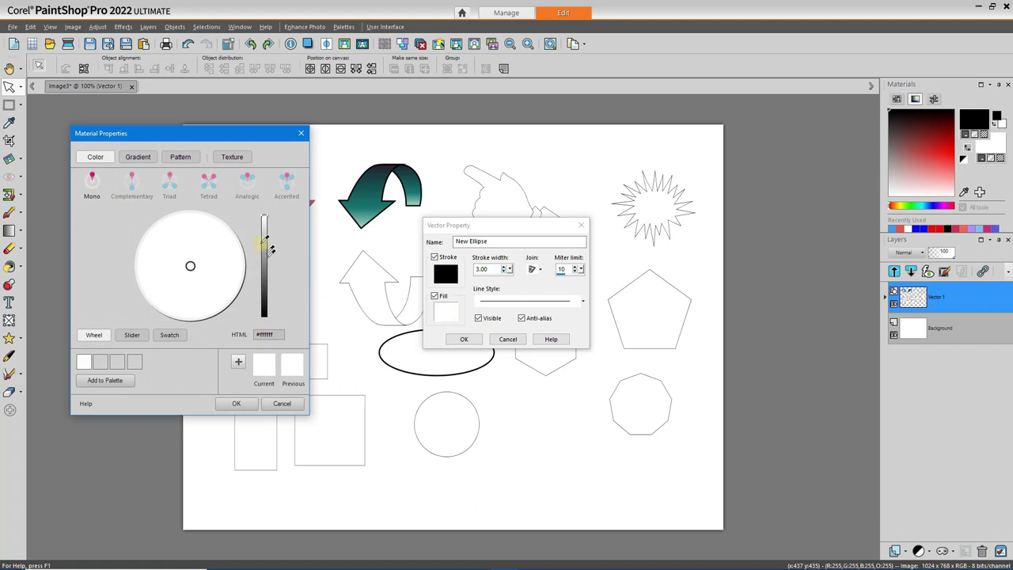
{"action": "left_click", "coordinate": [140, 158]}
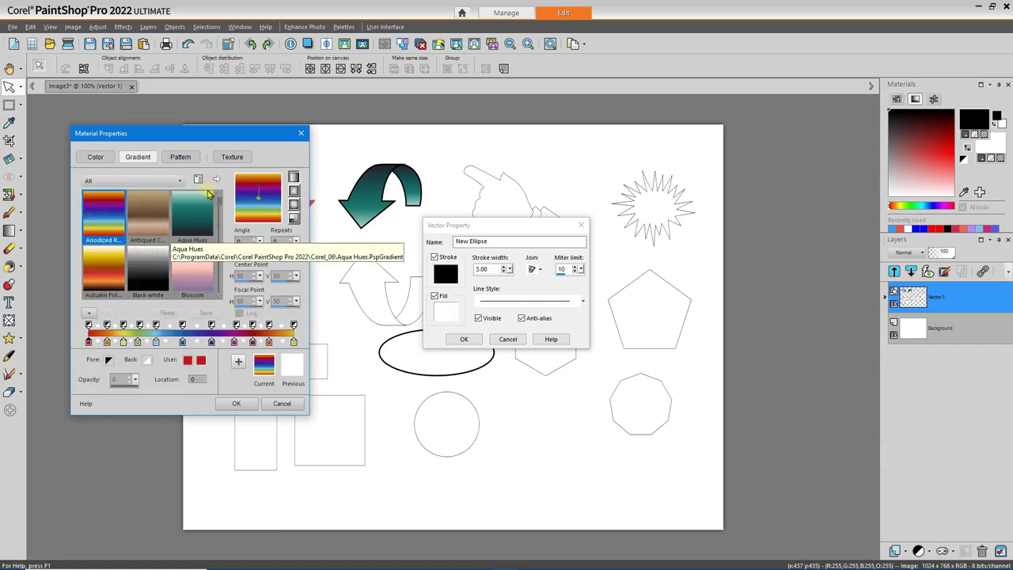
{"action": "left_click", "coordinate": [189, 275]}
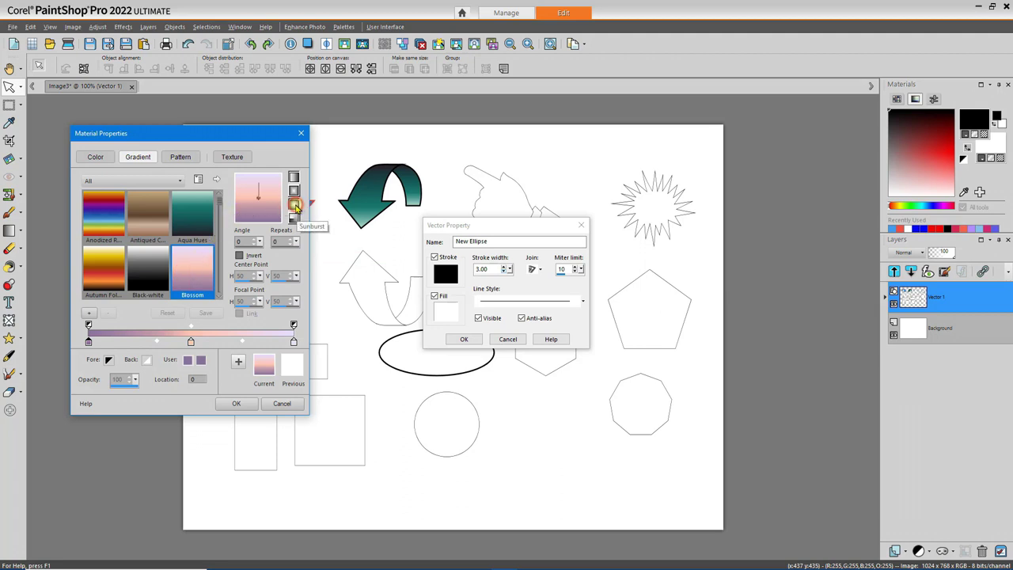
{"action": "left_click", "coordinate": [293, 204]}
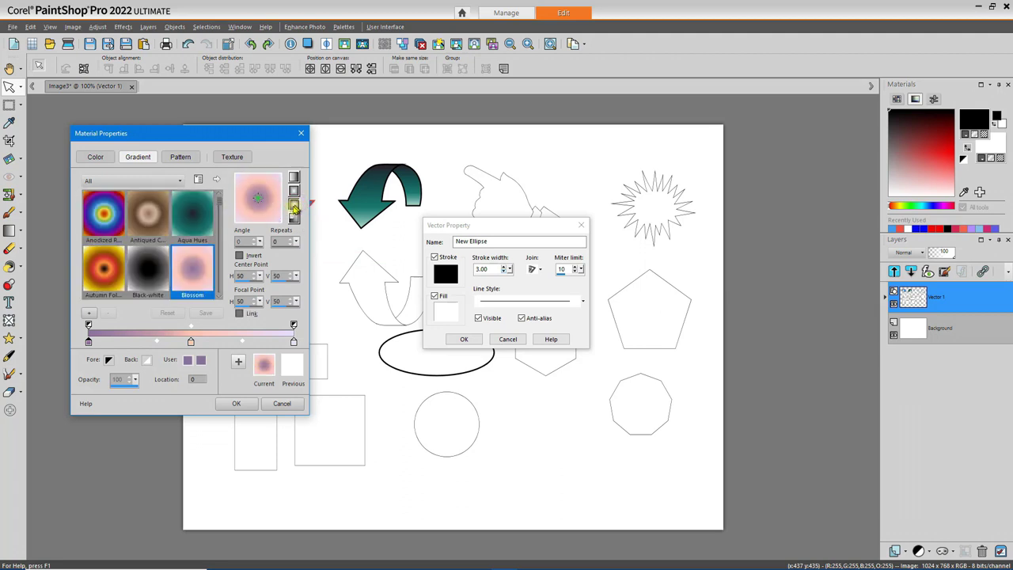
{"action": "left_click", "coordinate": [239, 255]}
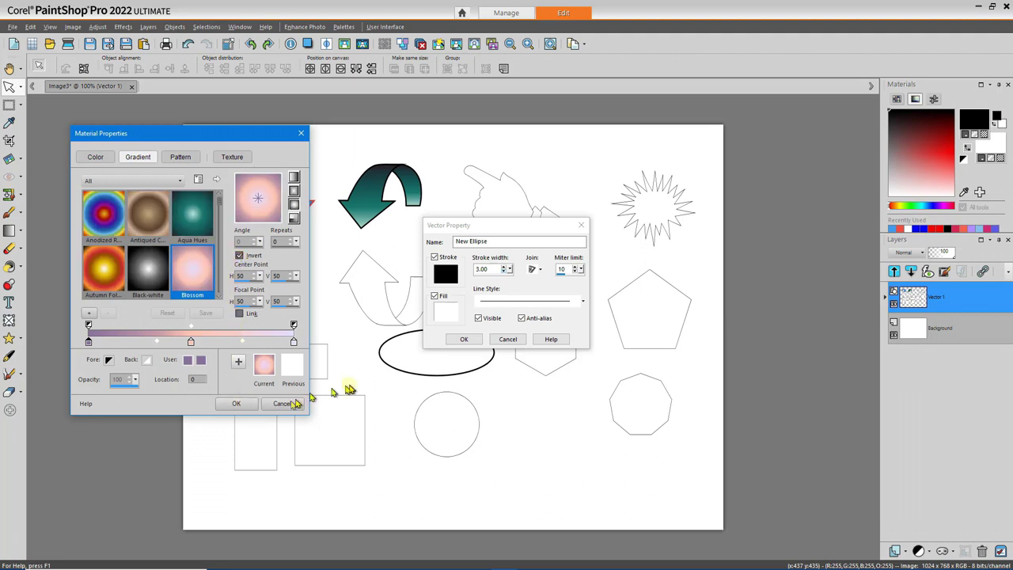
{"action": "left_click", "coordinate": [236, 404]}
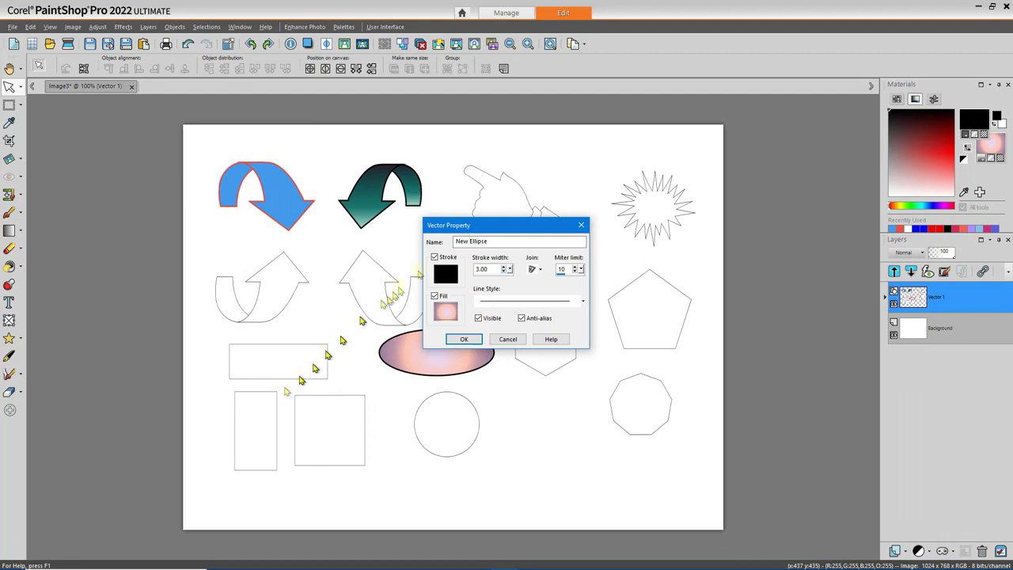
{"action": "left_click_drag", "start_coordinate": [489, 228], "coordinate": [587, 188]}
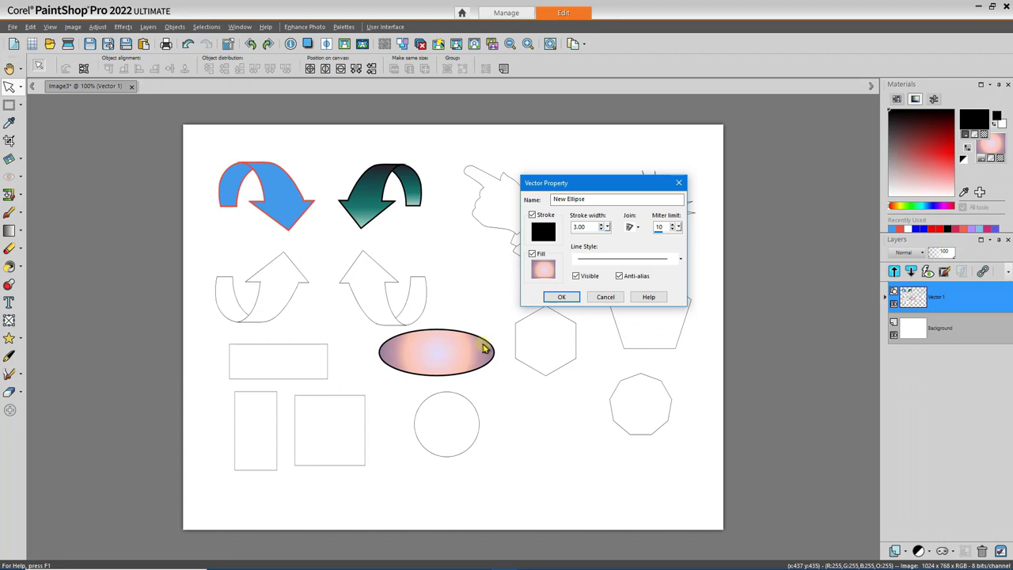
{"action": "left_click", "coordinate": [556, 297]}
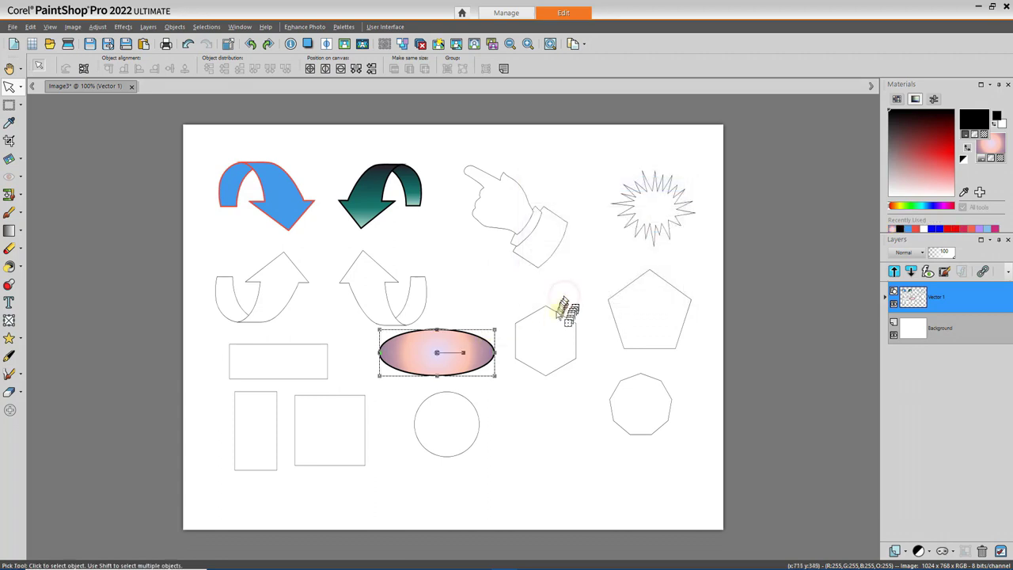
Open the circle's vector properties and choose the dark-to-light green Duotone gradient in the Sunburst style for its fill
{"action": "double_click", "coordinate": [518, 387]}
{"action": "left_click_drag", "start_coordinate": [220, 204], "coordinate": [220, 225]}
{"action": "scroll", "coordinate": [220, 225], "scroll_direction": "up", "scroll_amount": 1}
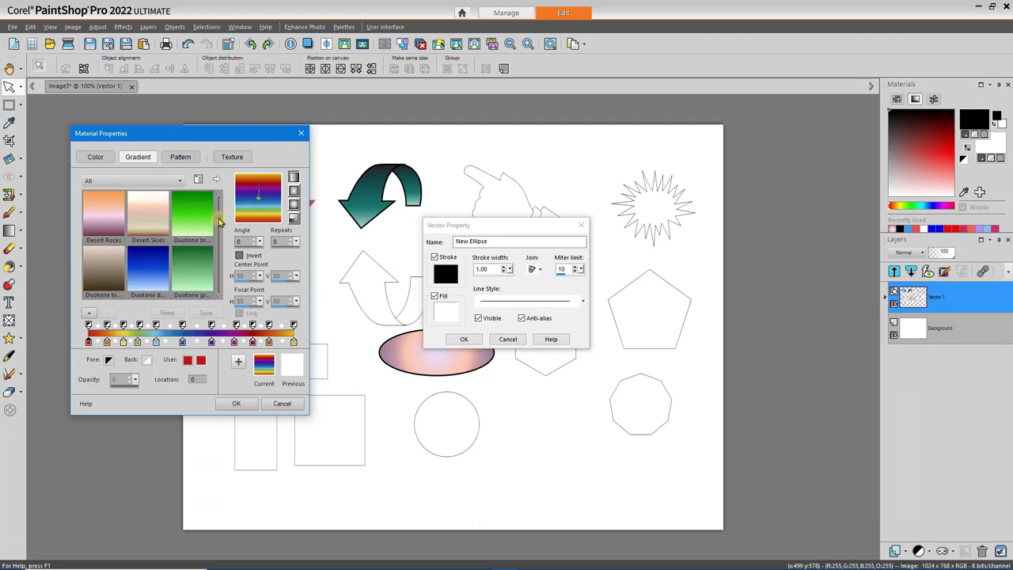
{"action": "scroll", "coordinate": [220, 226], "scroll_direction": "down", "scroll_amount": 2}
{"action": "scroll", "coordinate": [220, 225], "scroll_direction": "up", "scroll_amount": 2}
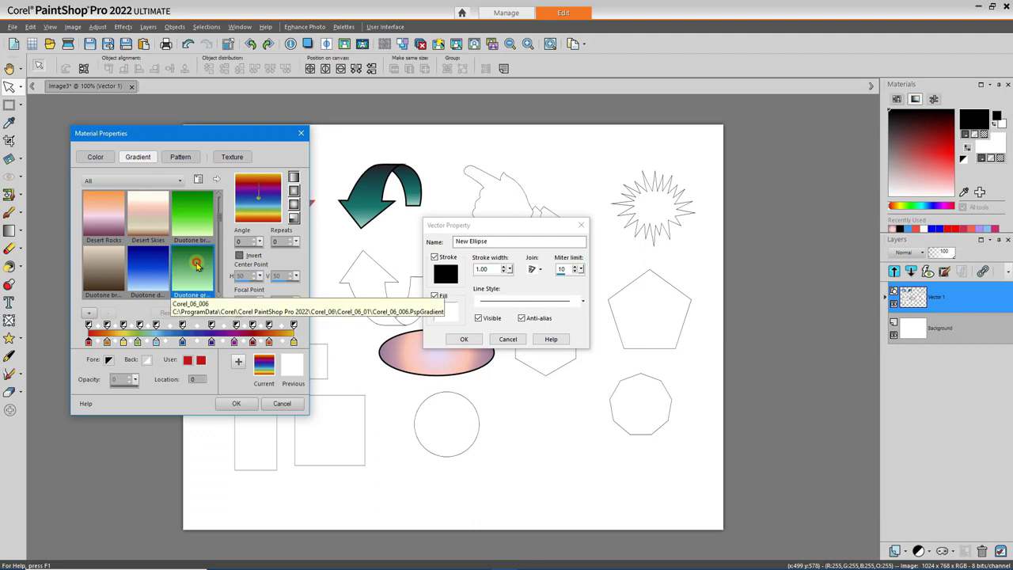
{"action": "left_click", "coordinate": [198, 267]}
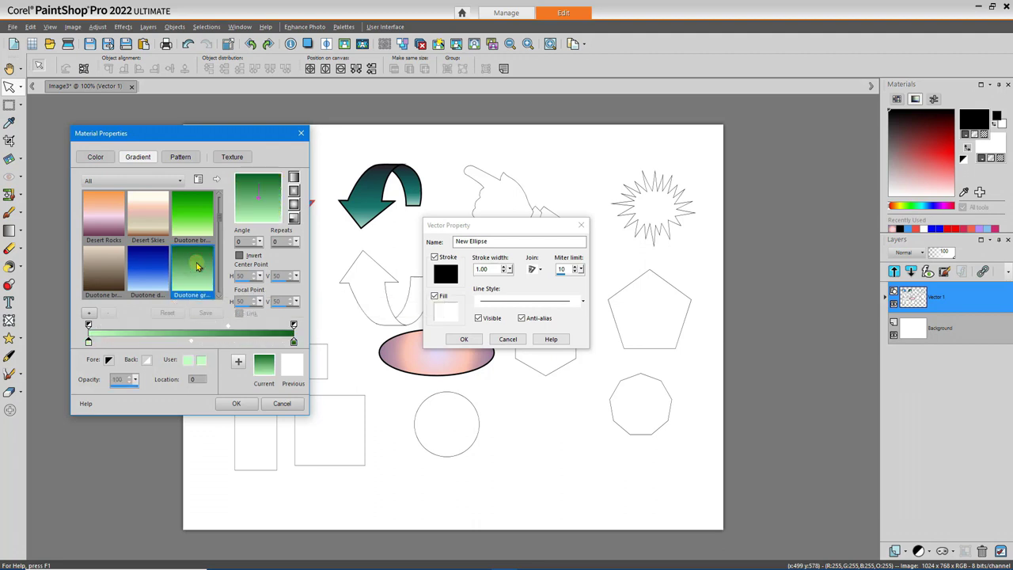
{"action": "left_click", "coordinate": [294, 206]}
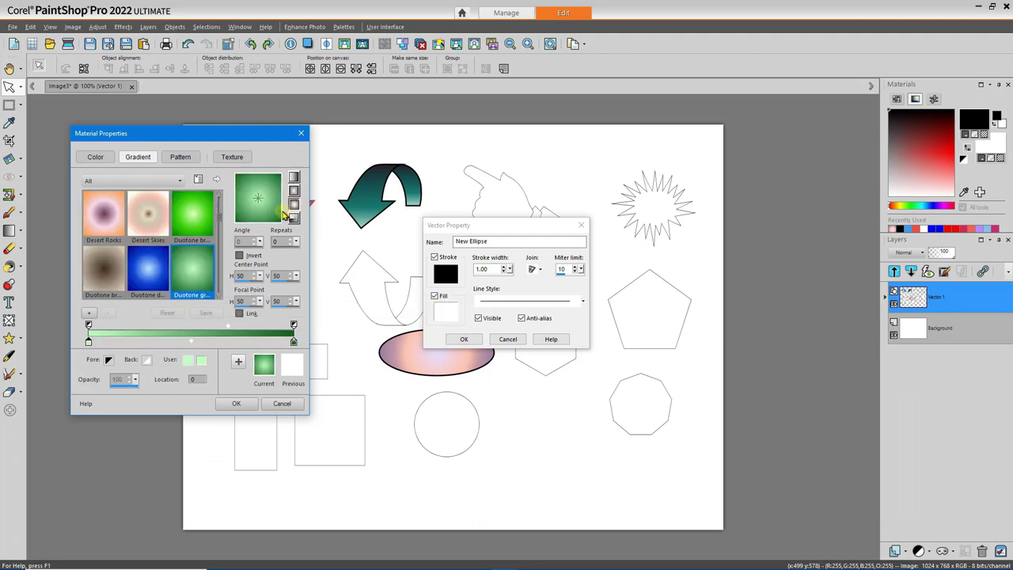
Shift the circle gradient's center point to H 26, V 22 and apply the fill and vector properties
{"action": "left_click_drag", "start_coordinate": [258, 197], "coordinate": [247, 186]}
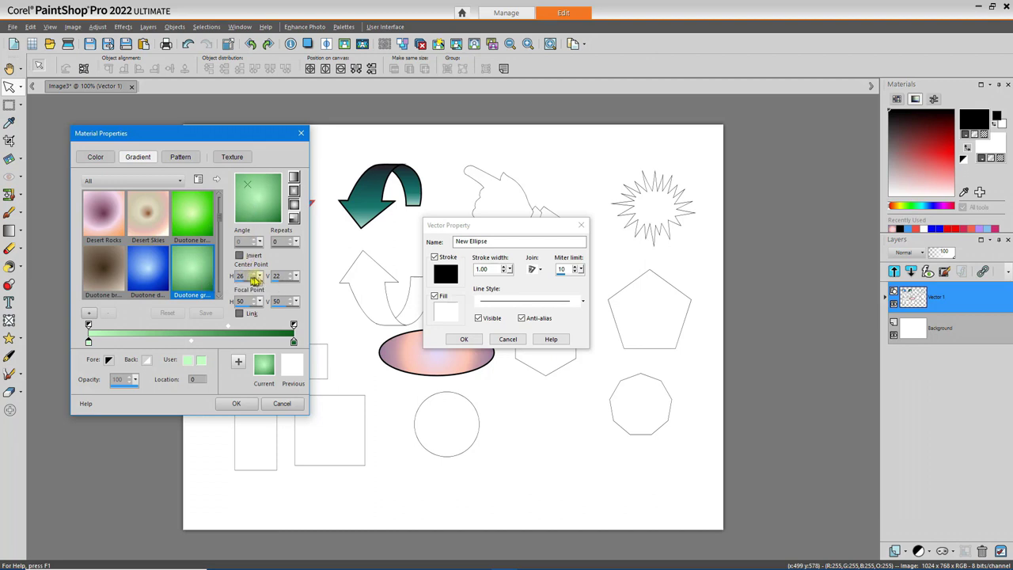
{"action": "left_click", "coordinate": [237, 405]}
{"action": "left_click", "coordinate": [464, 339]}
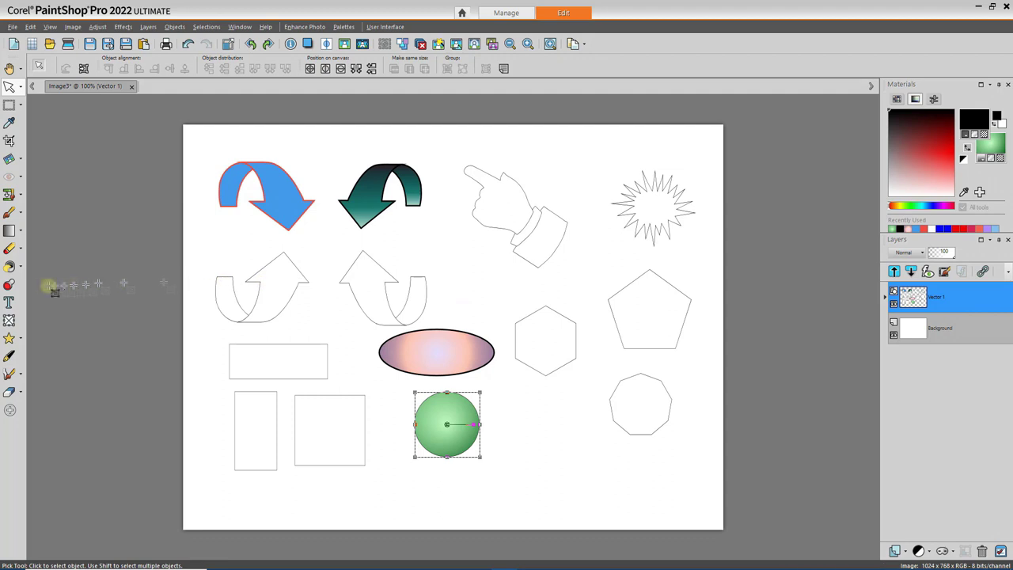
Make the Background layer active and switch to the Flood Fill tool
{"action": "left_click", "coordinate": [19, 338]}
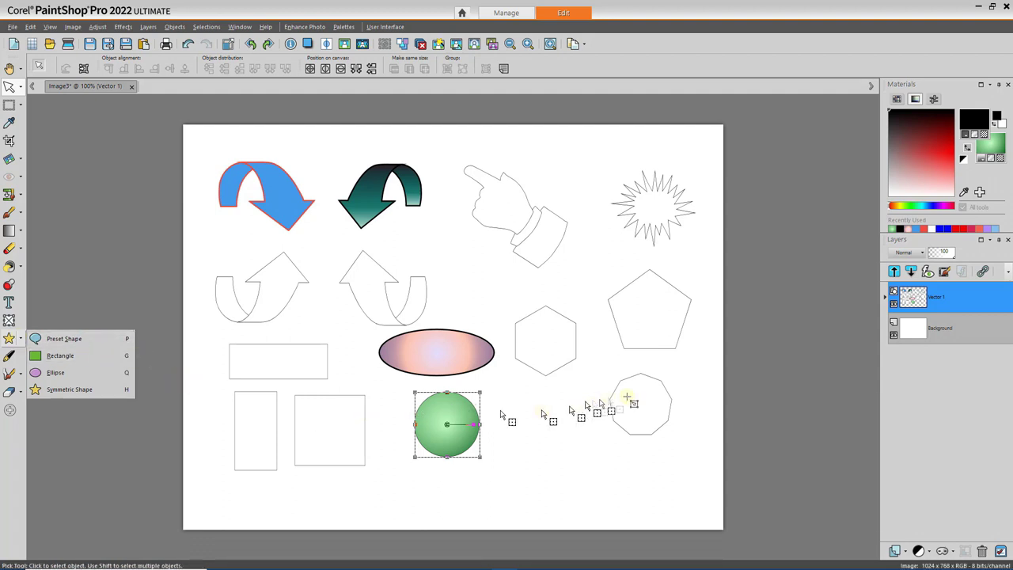
{"action": "left_click", "coordinate": [965, 301]}
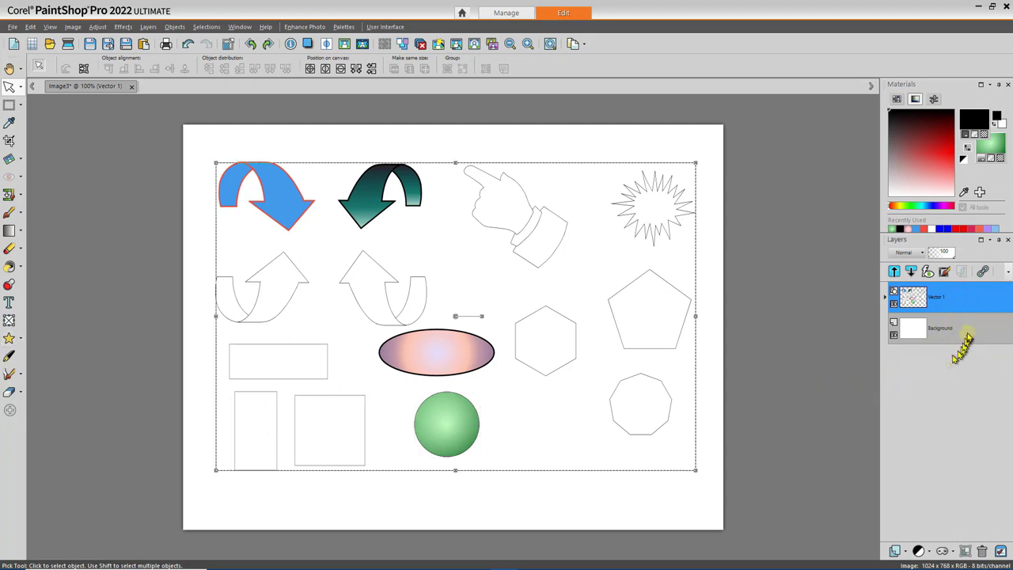
{"action": "left_click", "coordinate": [970, 329]}
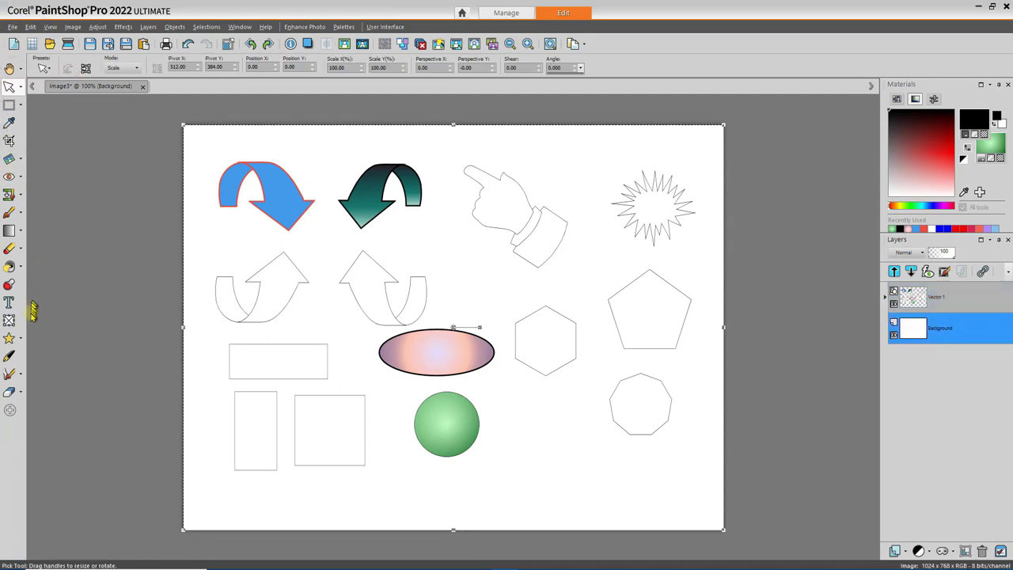
{"action": "left_click", "coordinate": [10, 270]}
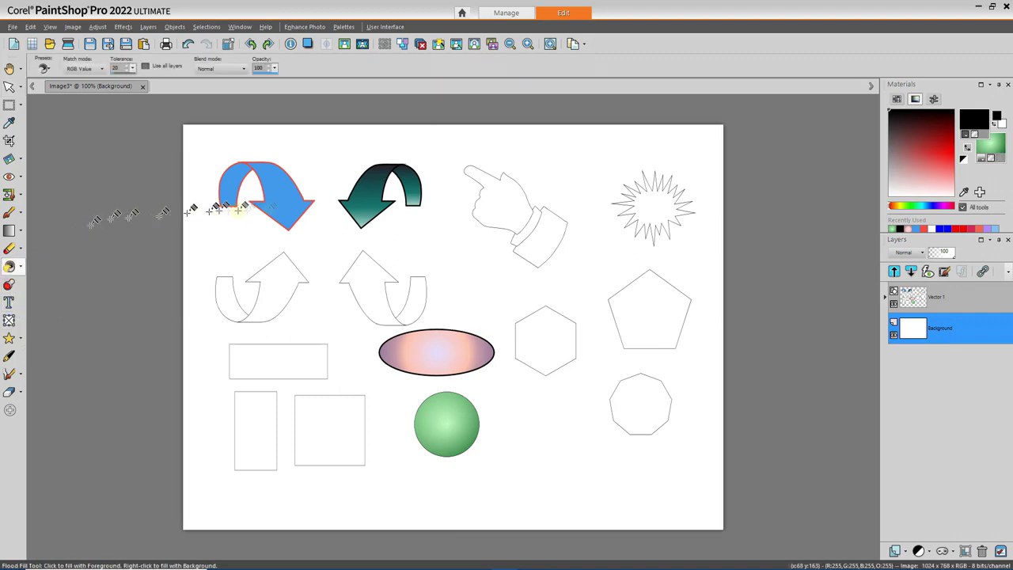
Set the background material to solid light blue #7fb8d7, flood-fill the Background layer with it and return to the Pick tool
{"action": "left_click", "coordinate": [998, 148]}
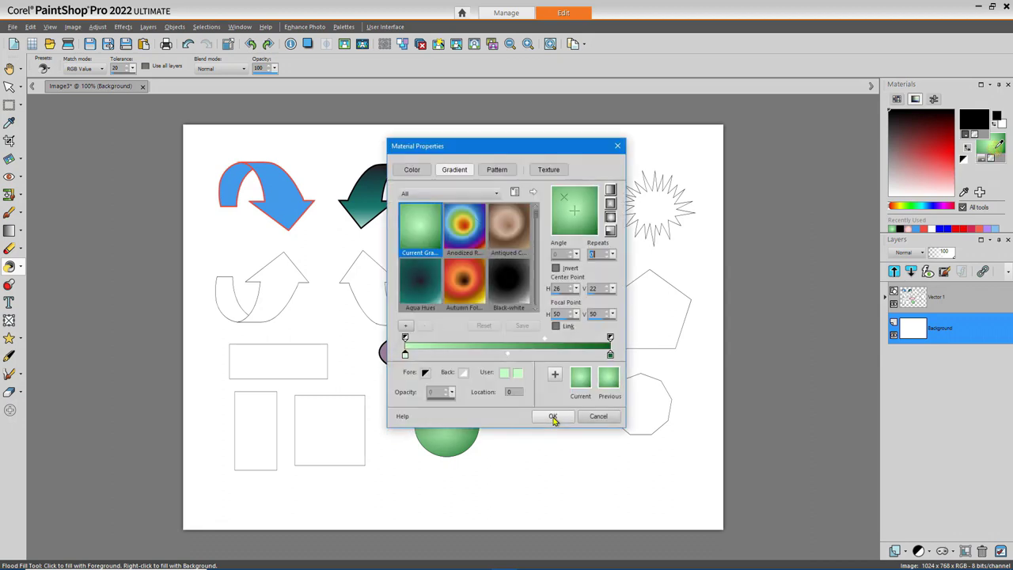
{"action": "left_click", "coordinate": [413, 171]}
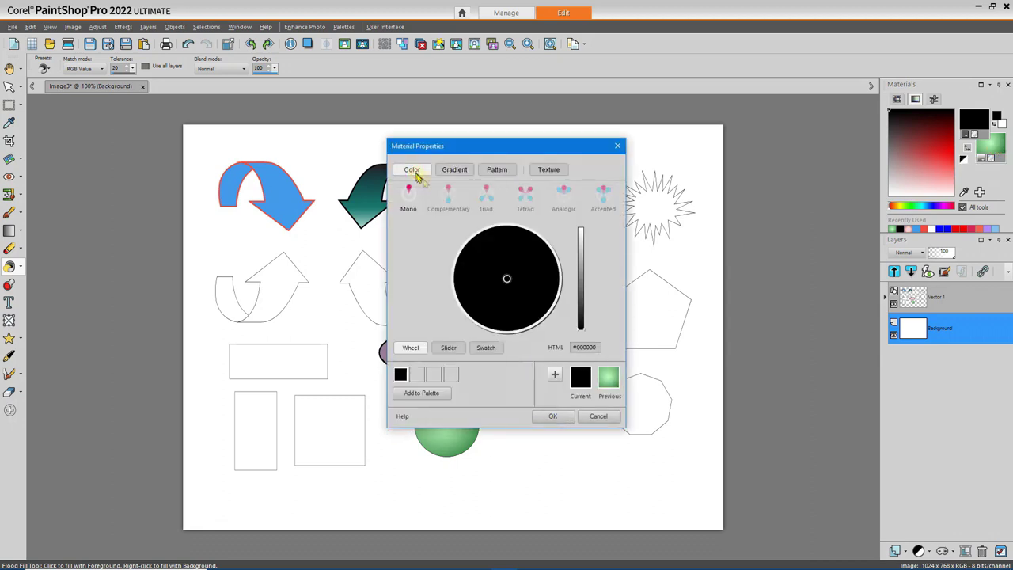
{"action": "left_click", "coordinate": [582, 258]}
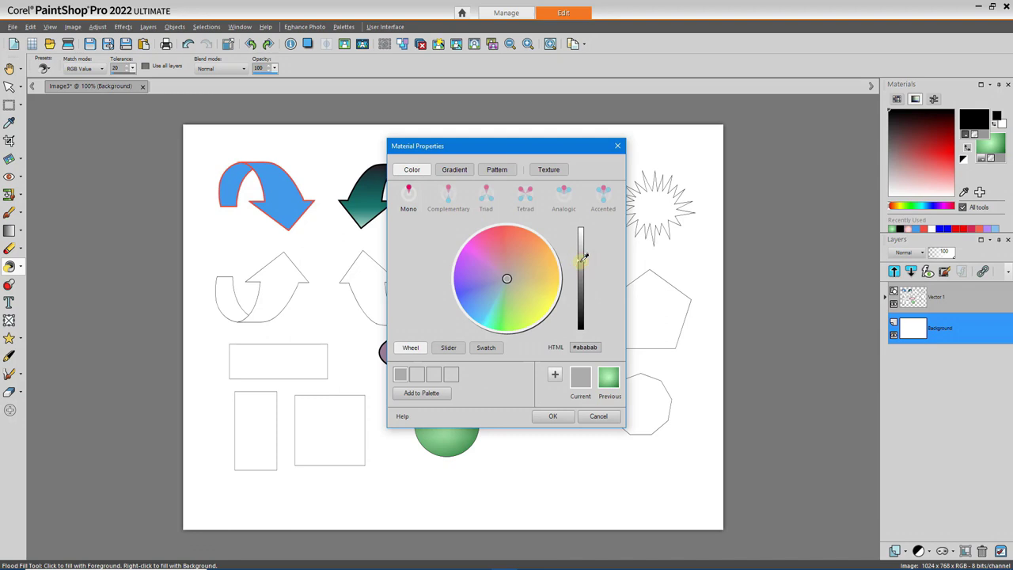
{"action": "left_click", "coordinate": [492, 299]}
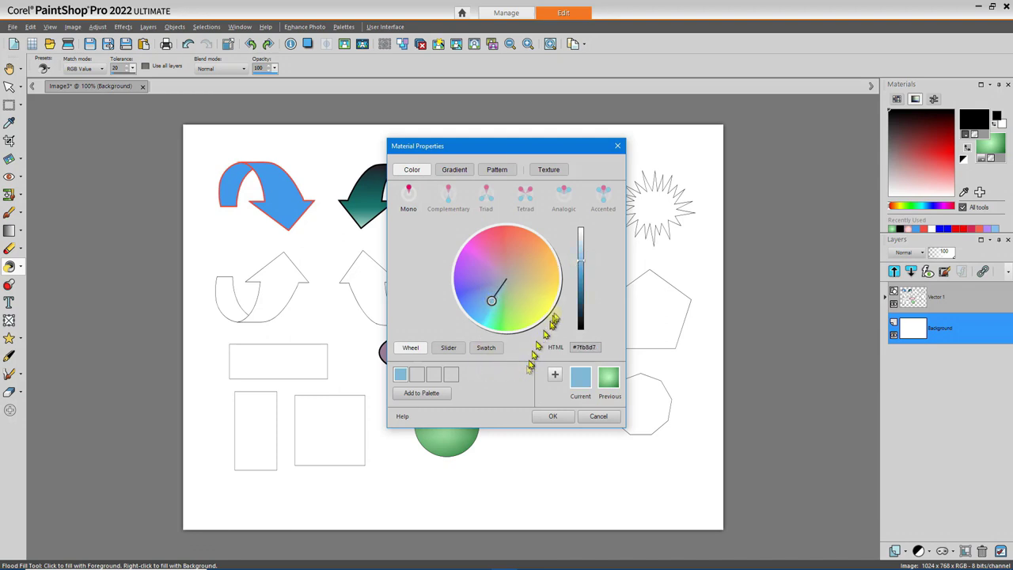
{"action": "left_click", "coordinate": [550, 415]}
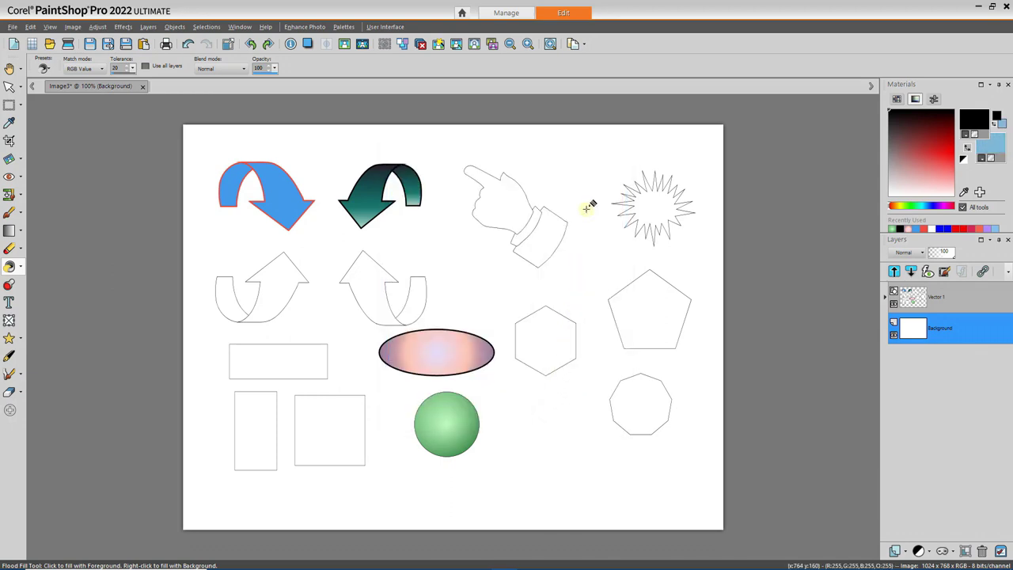
{"action": "left_click", "coordinate": [586, 208]}
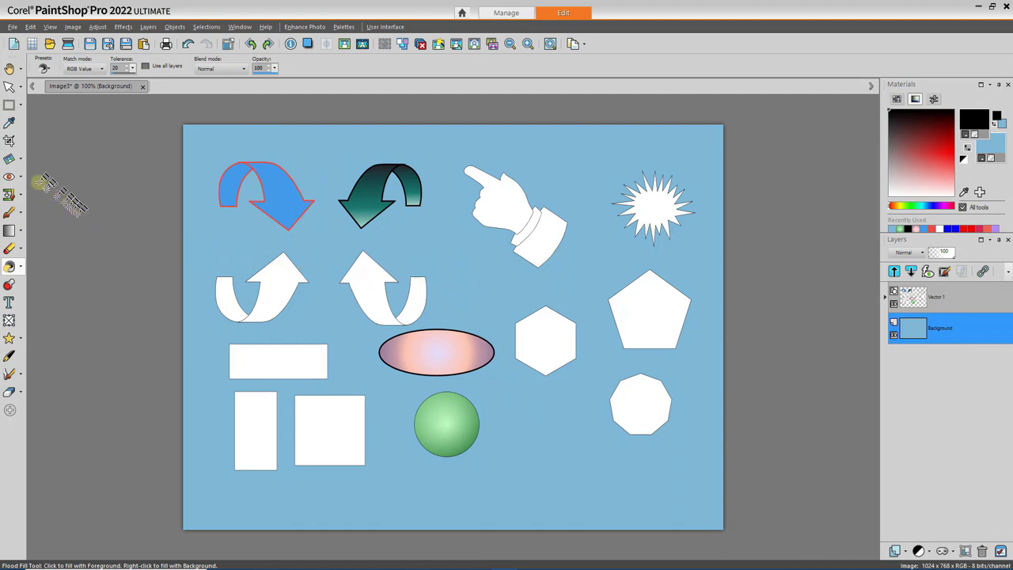
{"action": "left_click", "coordinate": [9, 85]}
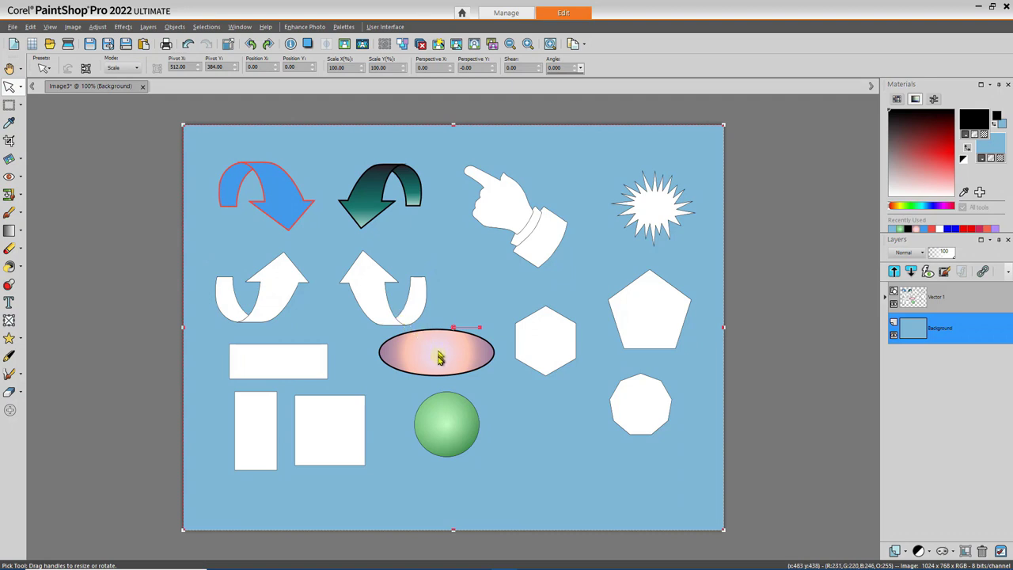
Move the white pointing-hand shape down beside the green circle, then return it to the upper part of the canvas
{"action": "left_click", "coordinate": [509, 228]}
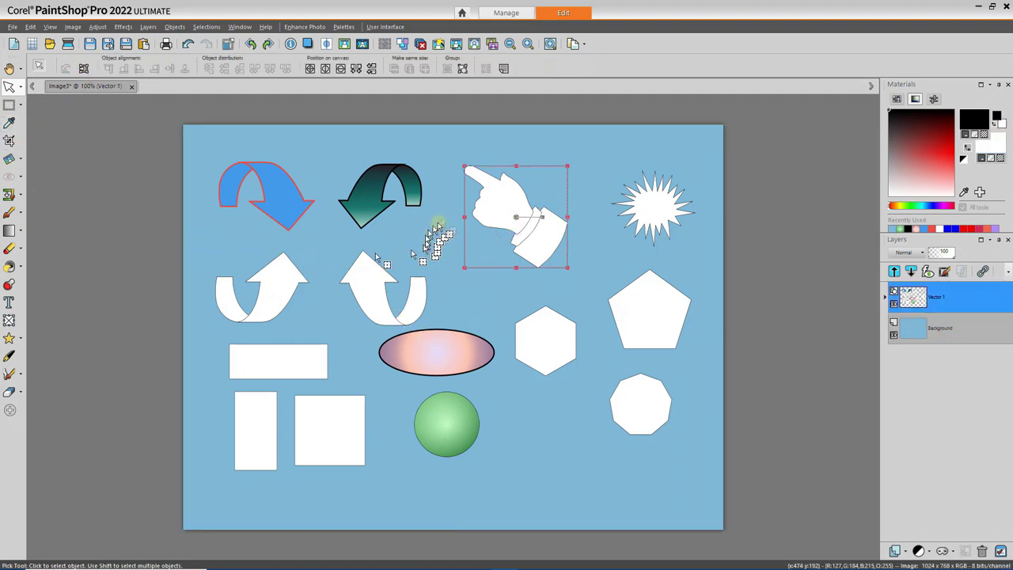
{"action": "left_click_drag", "start_coordinate": [516, 218], "coordinate": [535, 424]}
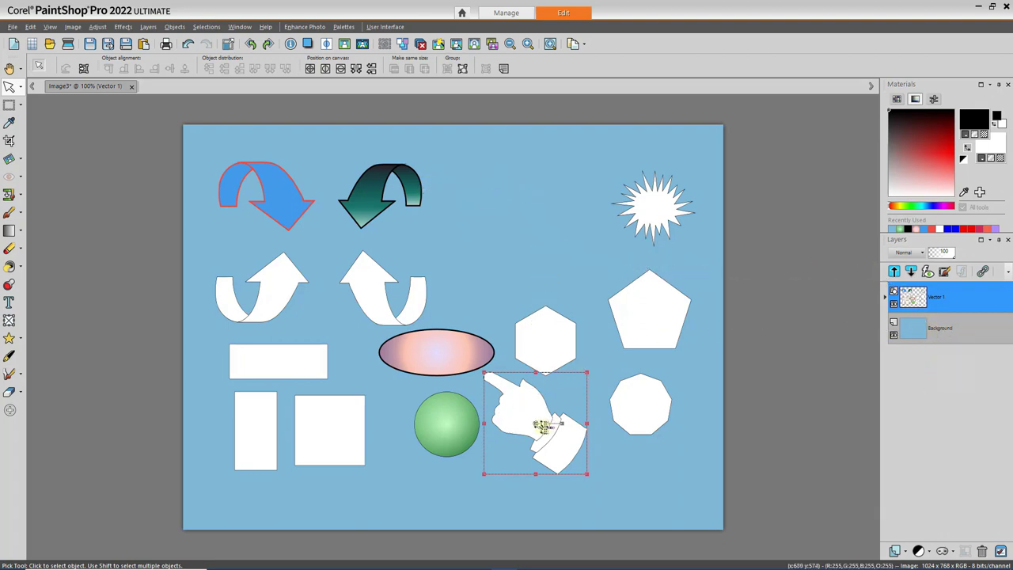
{"action": "left_click_drag", "start_coordinate": [536, 424], "coordinate": [515, 233]}
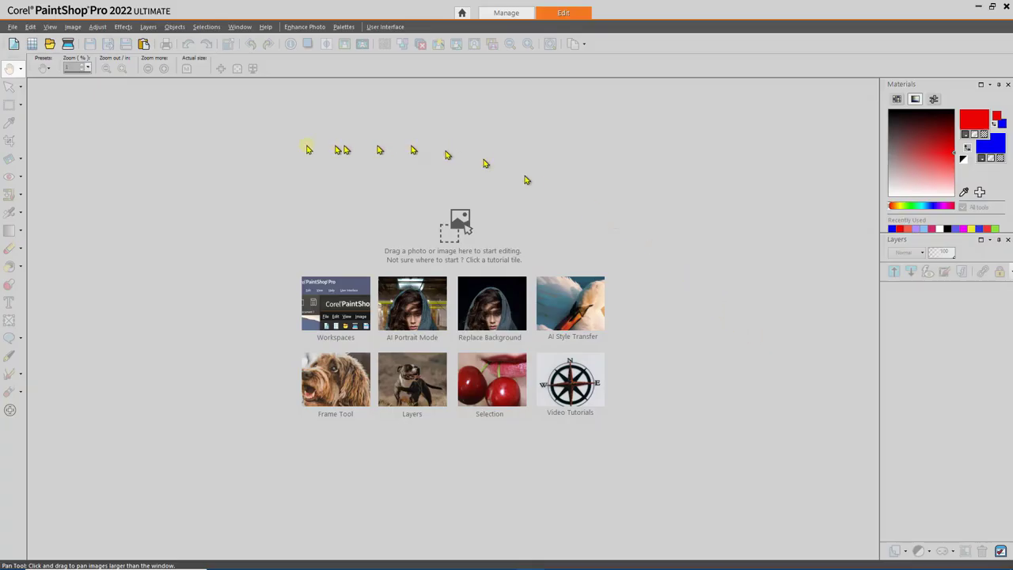
Create a blank 1024 x 768 pixel image with a raster background and enter the vector text "Adding Text" in its upper part
{"action": "left_click", "coordinate": [12, 44]}
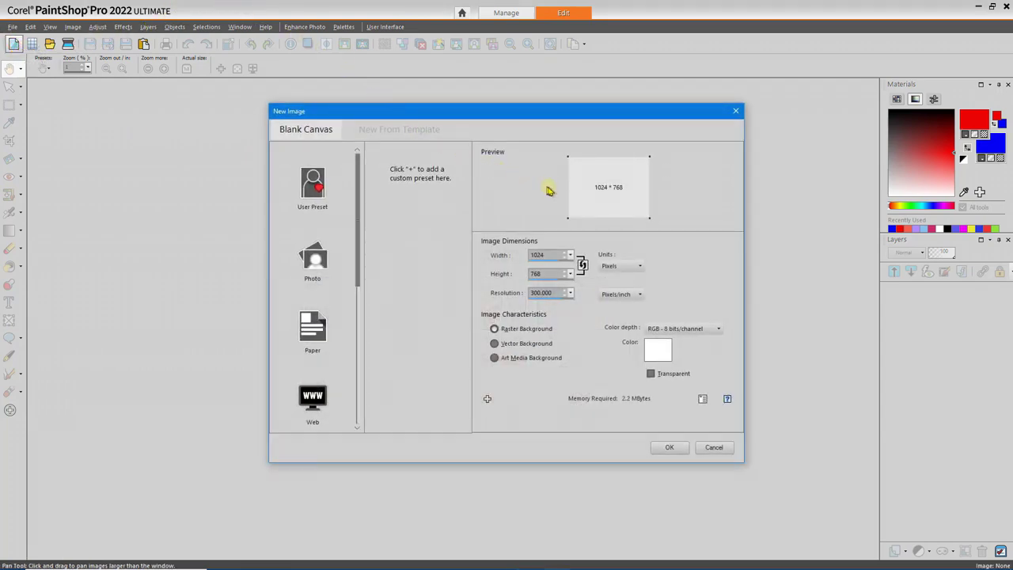
{"action": "left_click", "coordinate": [663, 450]}
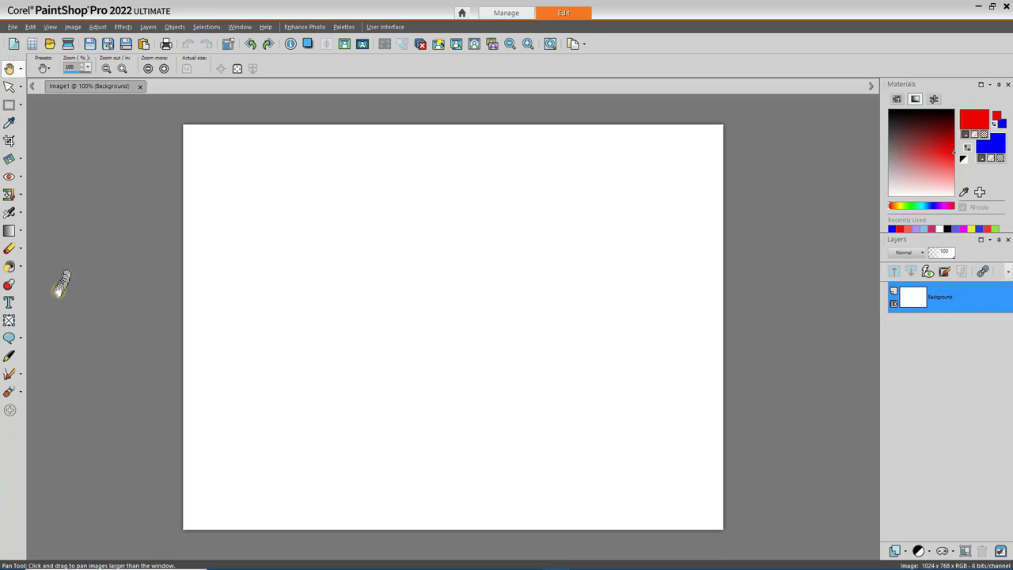
{"action": "left_click", "coordinate": [10, 302]}
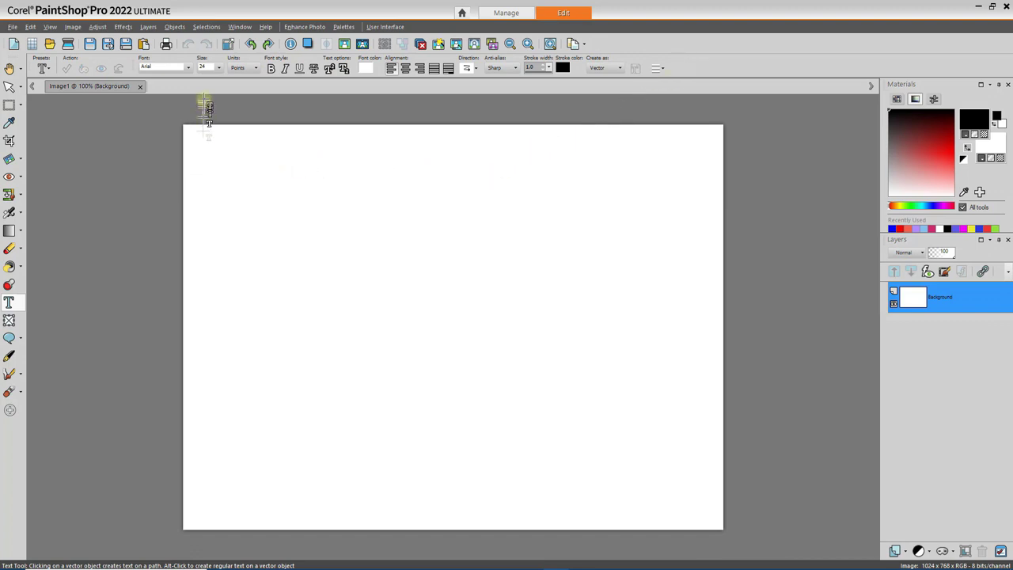
{"action": "left_click", "coordinate": [267, 227]}
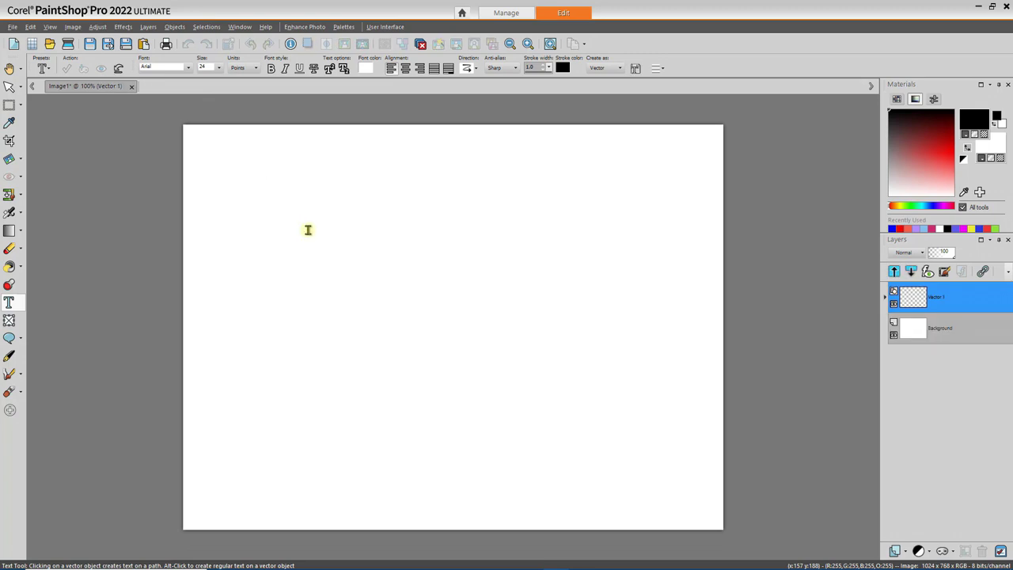
{"action": "type", "text": "Add"}
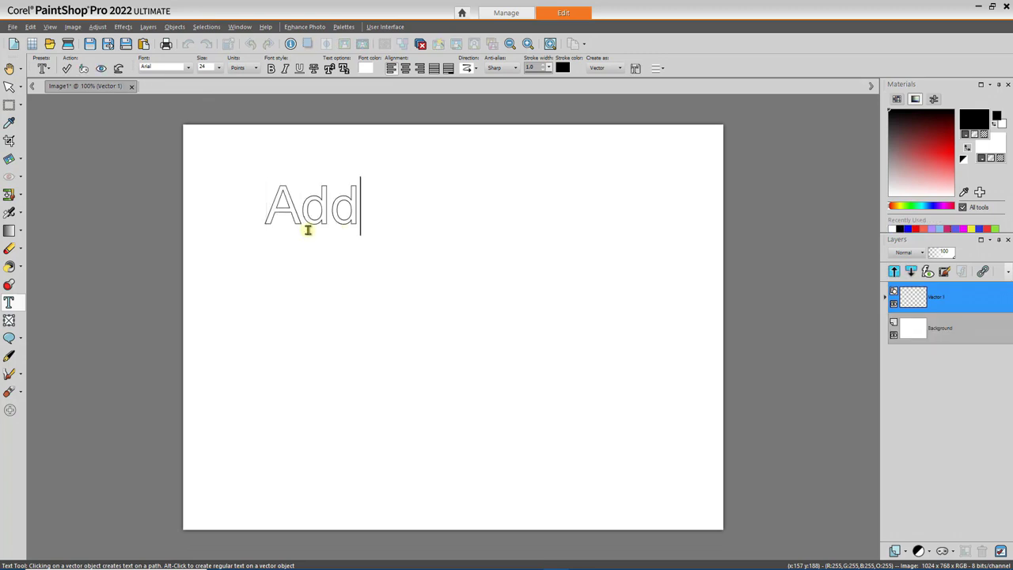
{"action": "type", "text": "ing Text"}
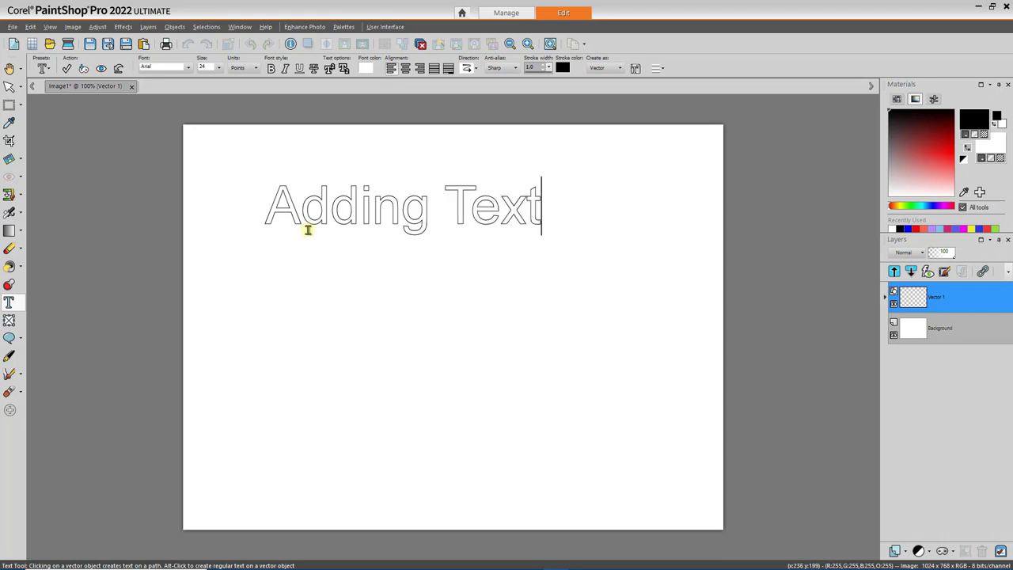
Select the whole "Adding Text" line and set its font color to red
{"action": "left_click", "coordinate": [437, 225]}
{"action": "double_click", "coordinate": [338, 208]}
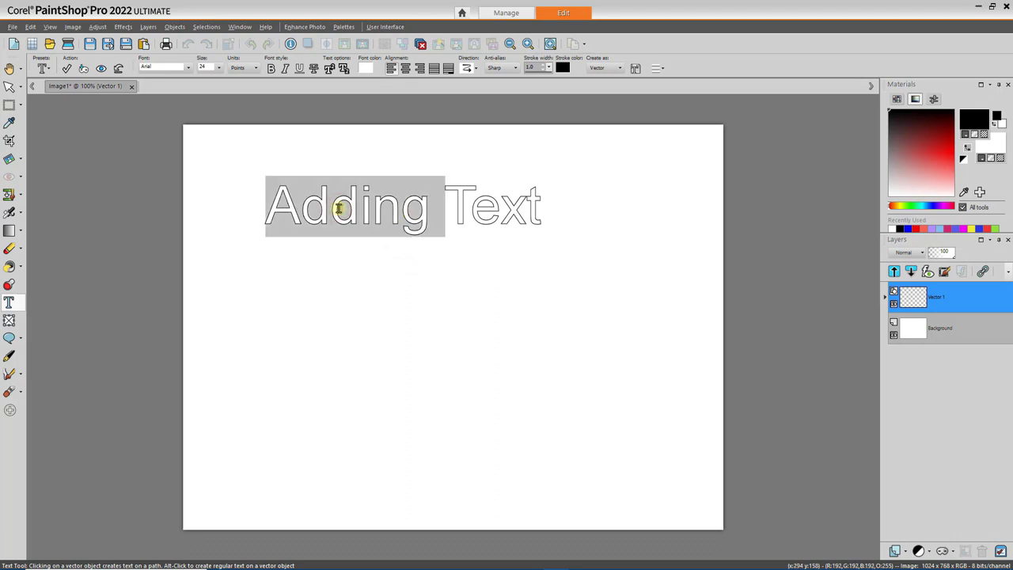
{"action": "double_click", "coordinate": [483, 209]}
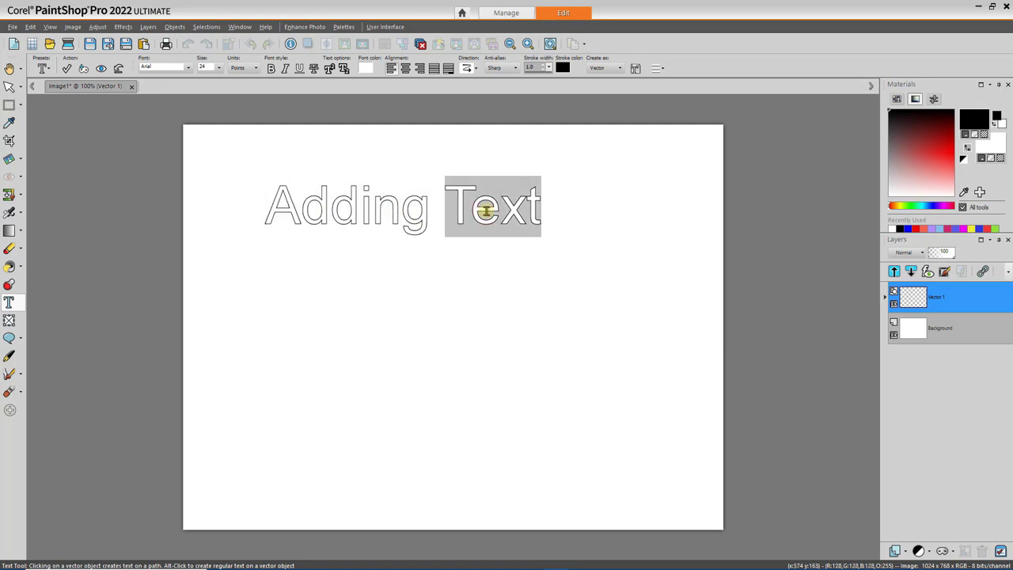
{"action": "triple_click", "coordinate": [485, 210]}
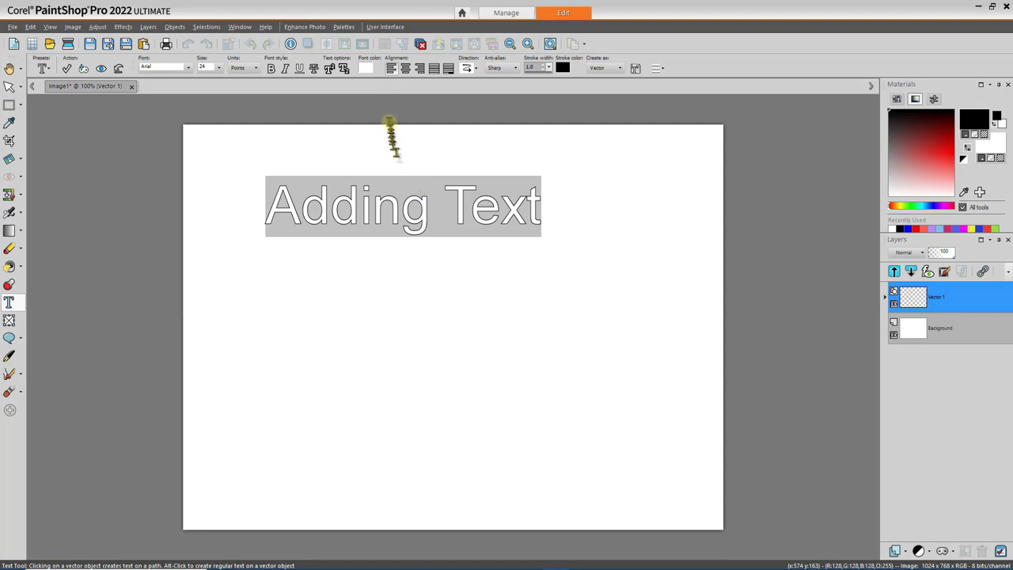
{"action": "right_click", "coordinate": [367, 67]}
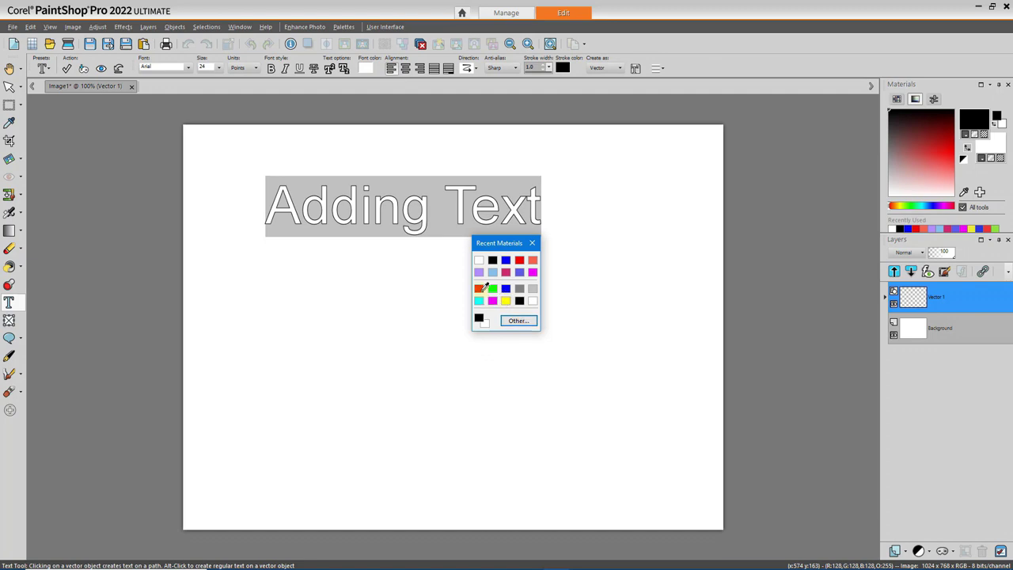
{"action": "left_click", "coordinate": [479, 288]}
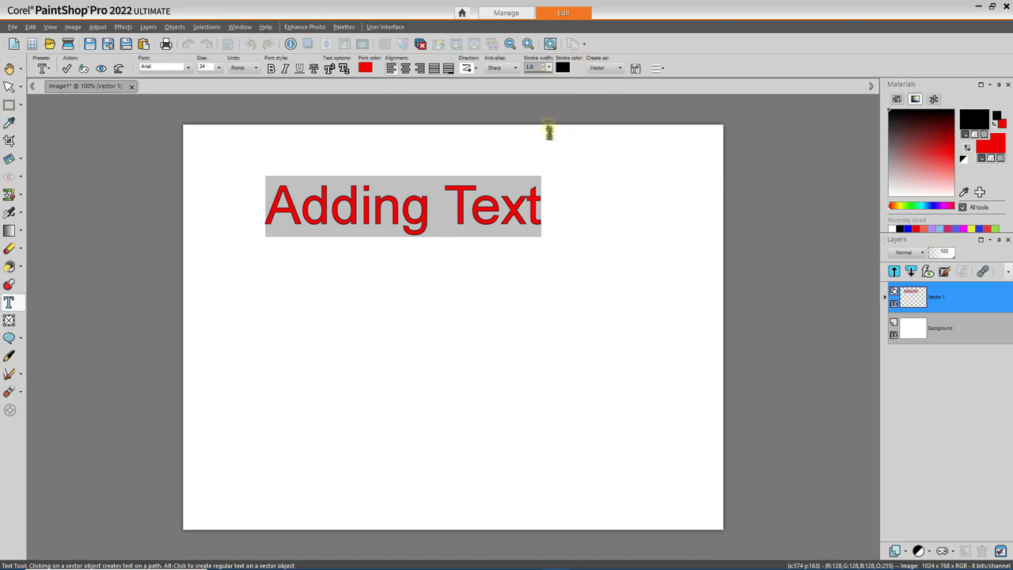
Increase the selected text's stroke width to 3.0 and apply the text changes
{"action": "left_click", "coordinate": [544, 65]}
{"action": "left_click", "coordinate": [544, 65]}
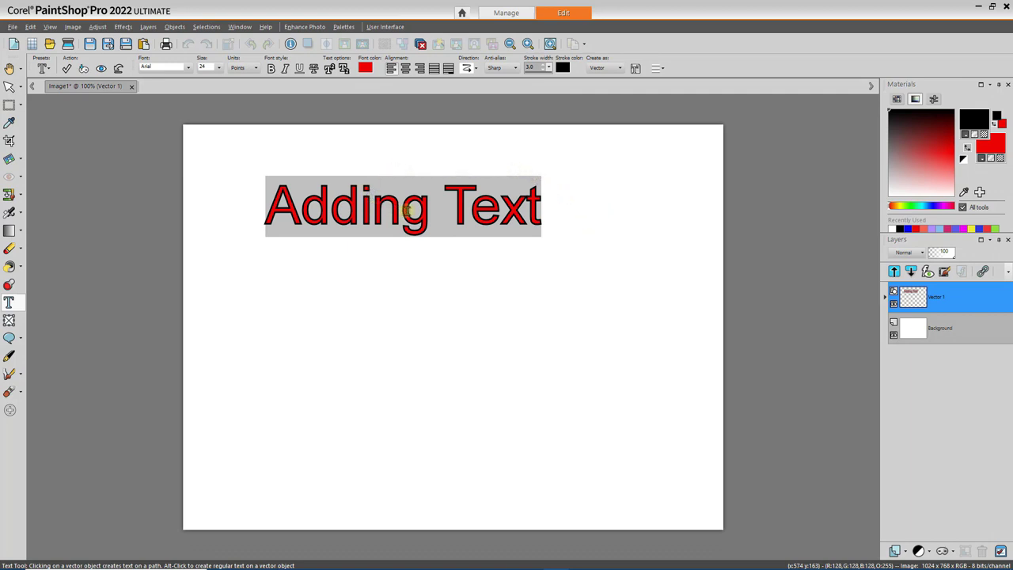
{"action": "left_click", "coordinate": [68, 70]}
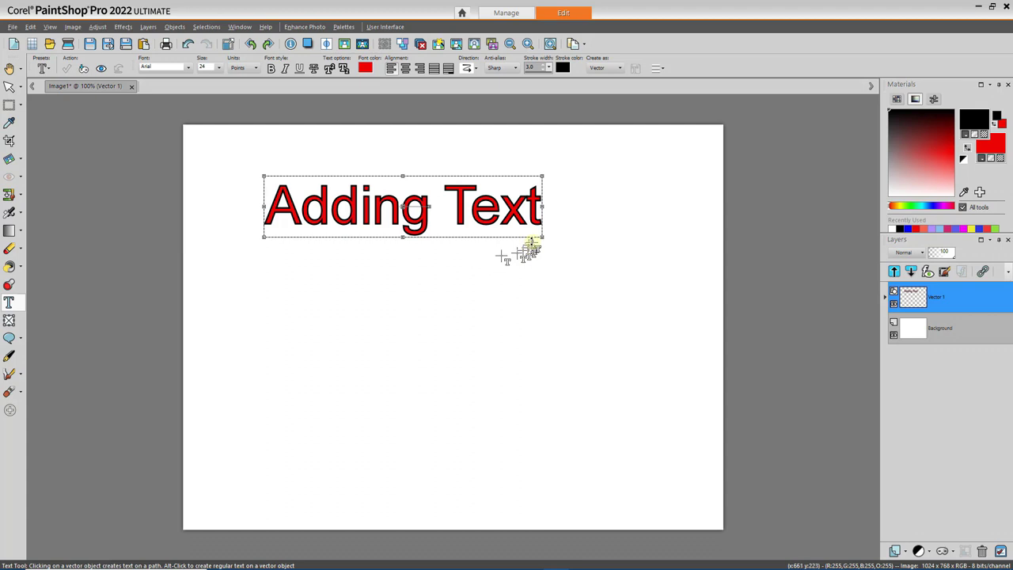
Enlarge the text object, stretch it vertically so the letters are taller, and shift it slightly down the canvas
{"action": "left_click_drag", "start_coordinate": [546, 236], "coordinate": [624, 254]}
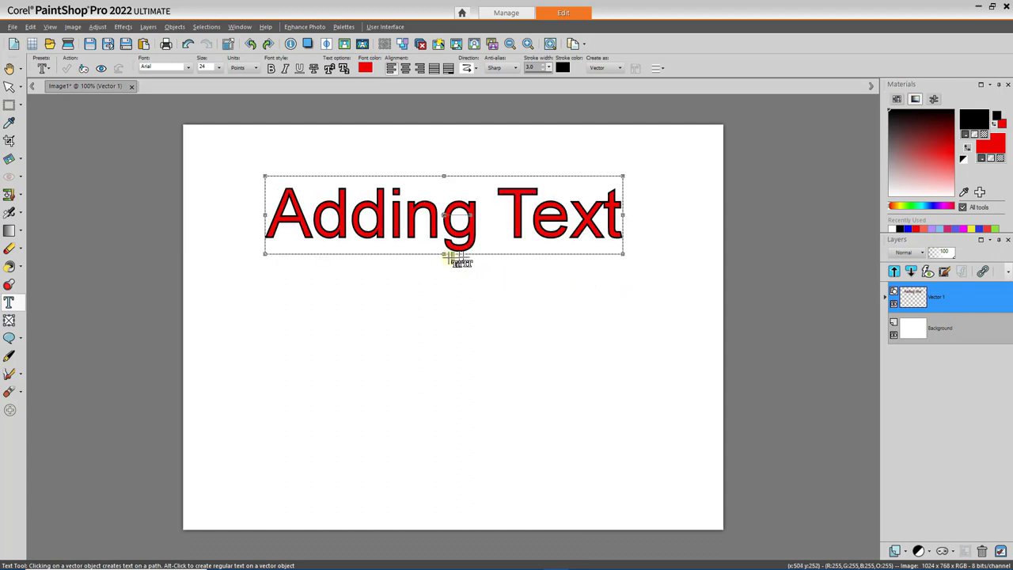
{"action": "left_click_drag", "start_coordinate": [444, 255], "coordinate": [444, 280]}
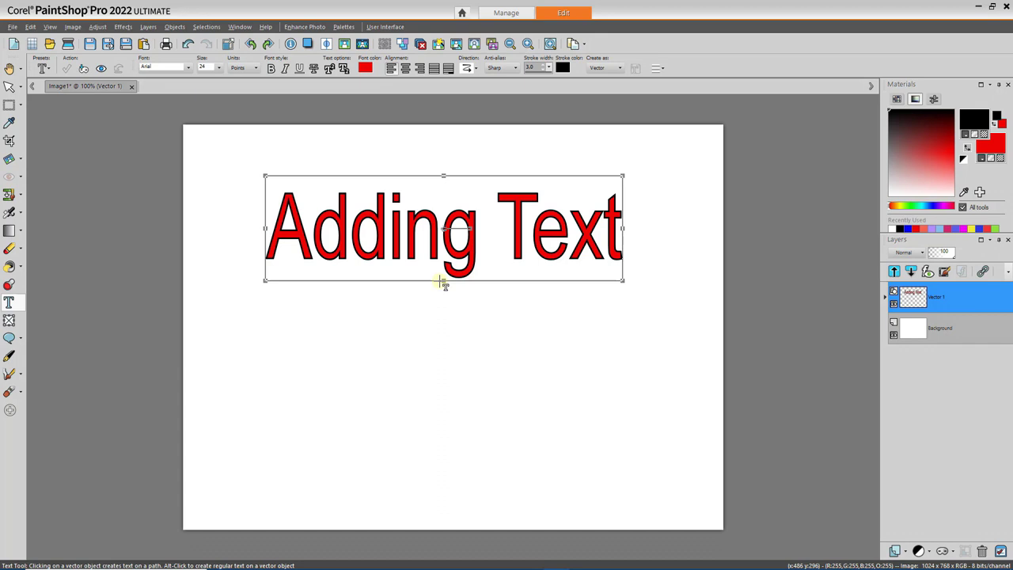
{"action": "left_click_drag", "start_coordinate": [444, 283], "coordinate": [444, 284]}
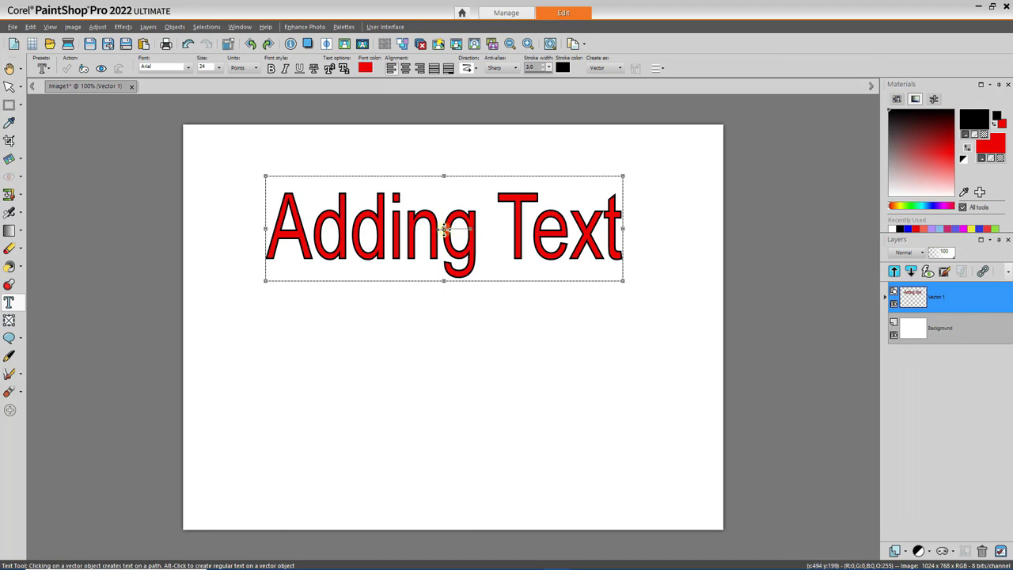
{"action": "left_click_drag", "start_coordinate": [444, 227], "coordinate": [444, 237]}
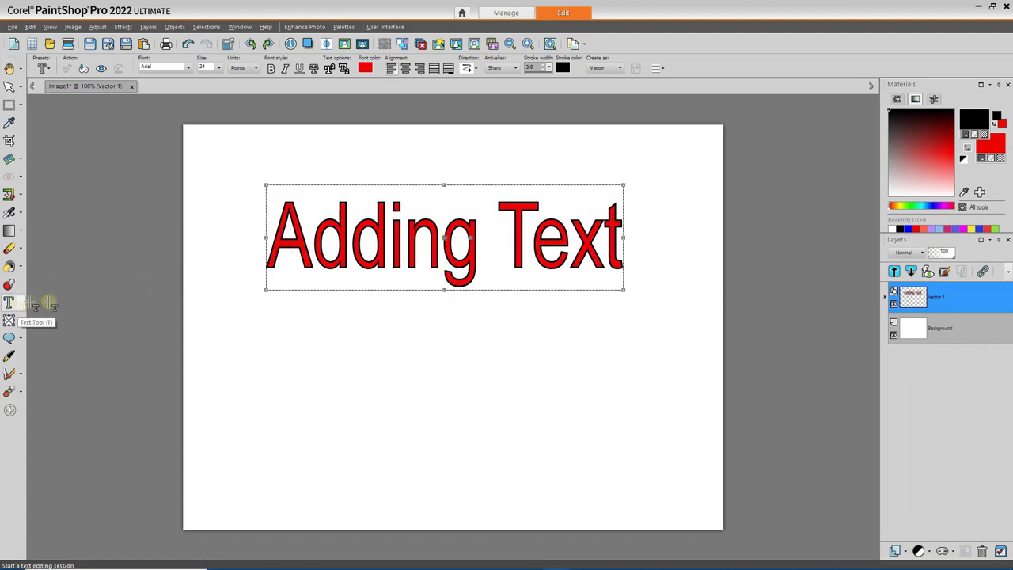
Reopen the text for editing and recolor only its first letter "A" yellow
{"action": "left_click", "coordinate": [316, 265]}
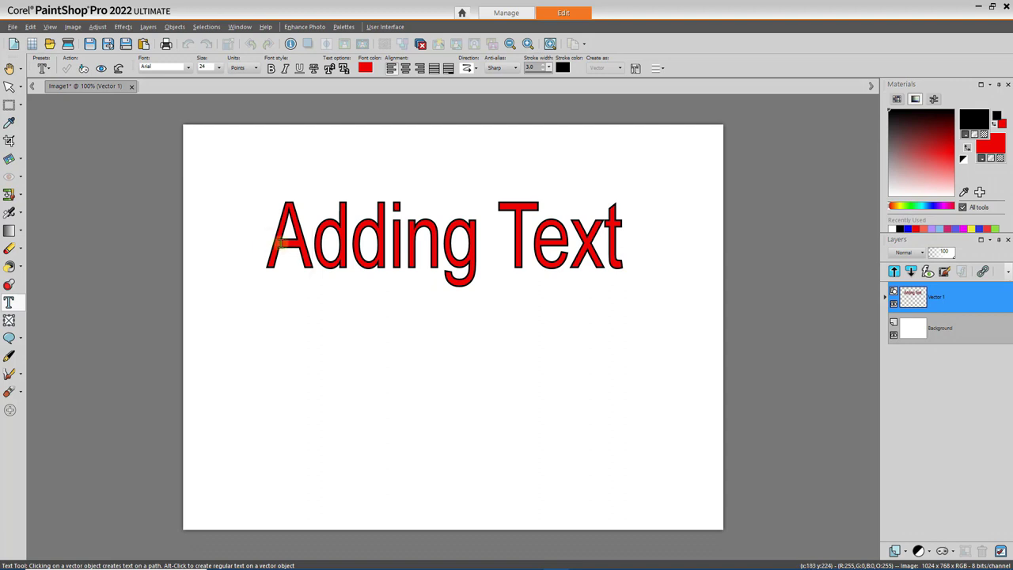
{"action": "left_click_drag", "start_coordinate": [277, 242], "coordinate": [295, 243]}
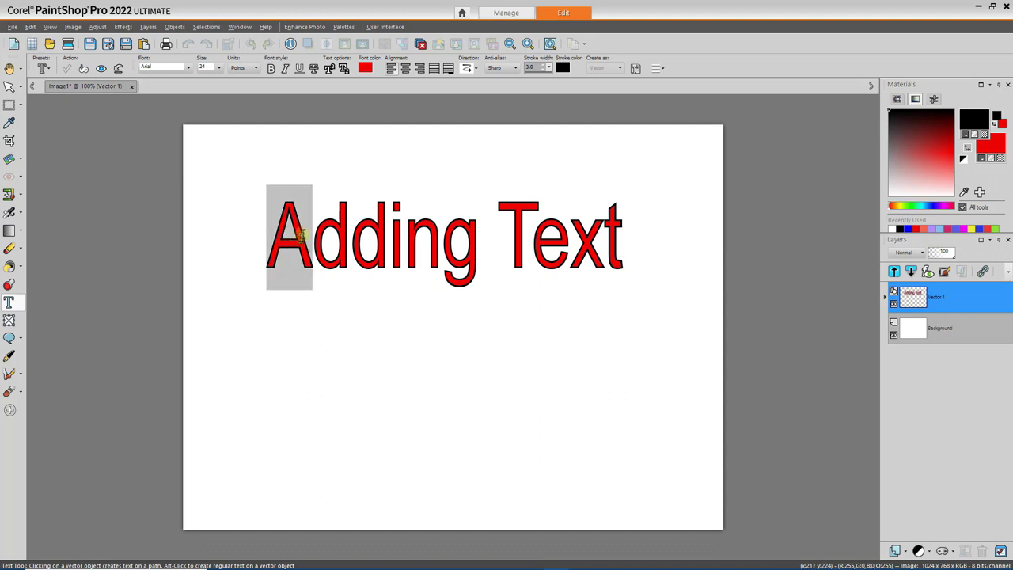
{"action": "right_click", "coordinate": [369, 64]}
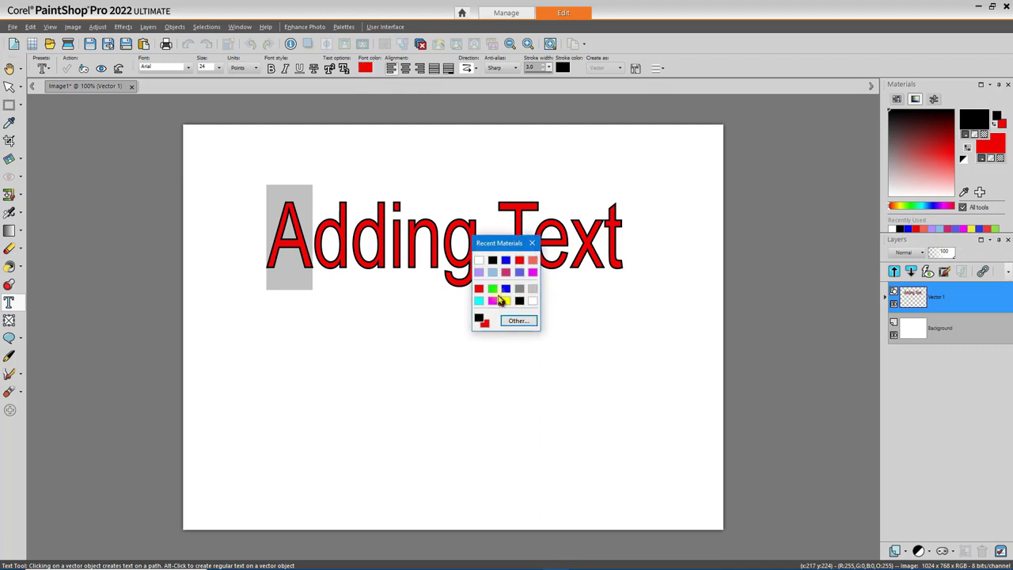
{"action": "left_click", "coordinate": [505, 299]}
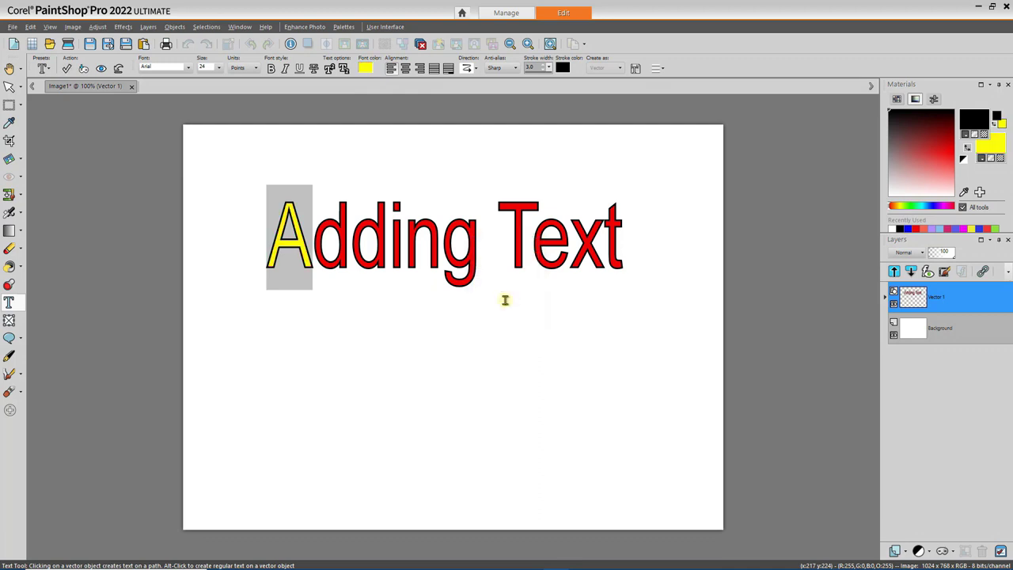
Set the letter "A" to 36 points in the Calligraphic font and apply the text changes
{"action": "left_click", "coordinate": [218, 68]}
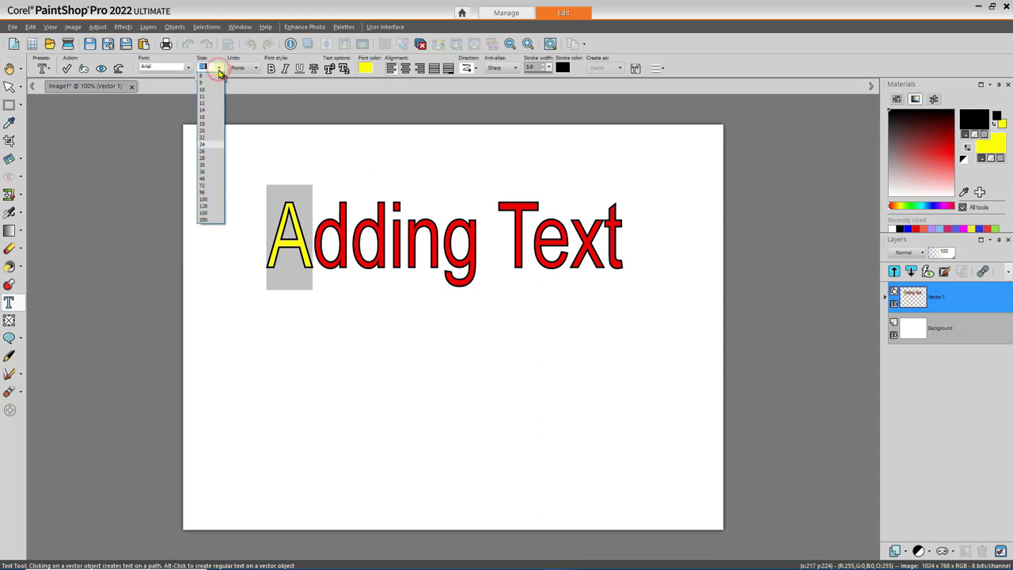
{"action": "left_click", "coordinate": [213, 171]}
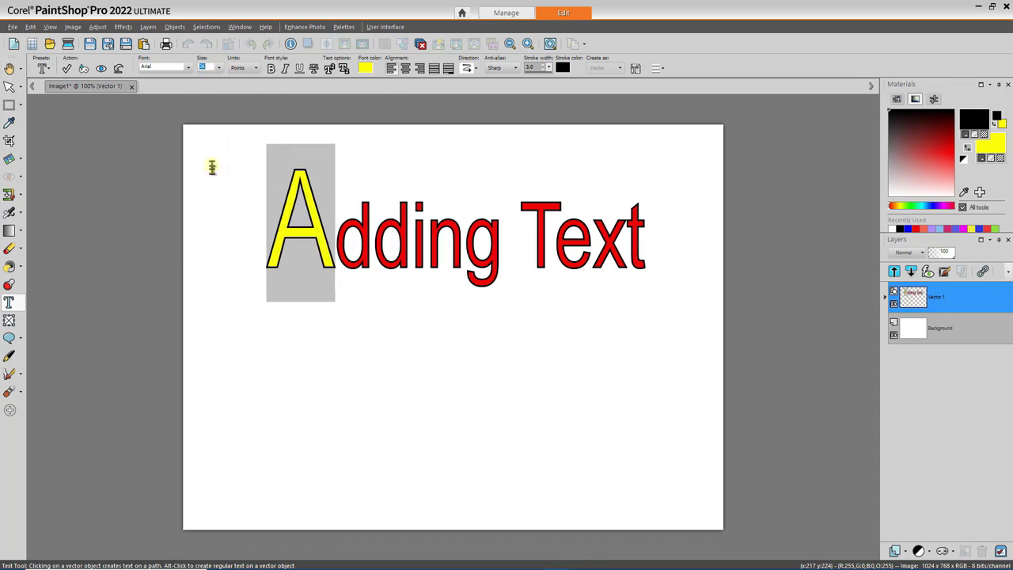
{"action": "left_click", "coordinate": [189, 67]}
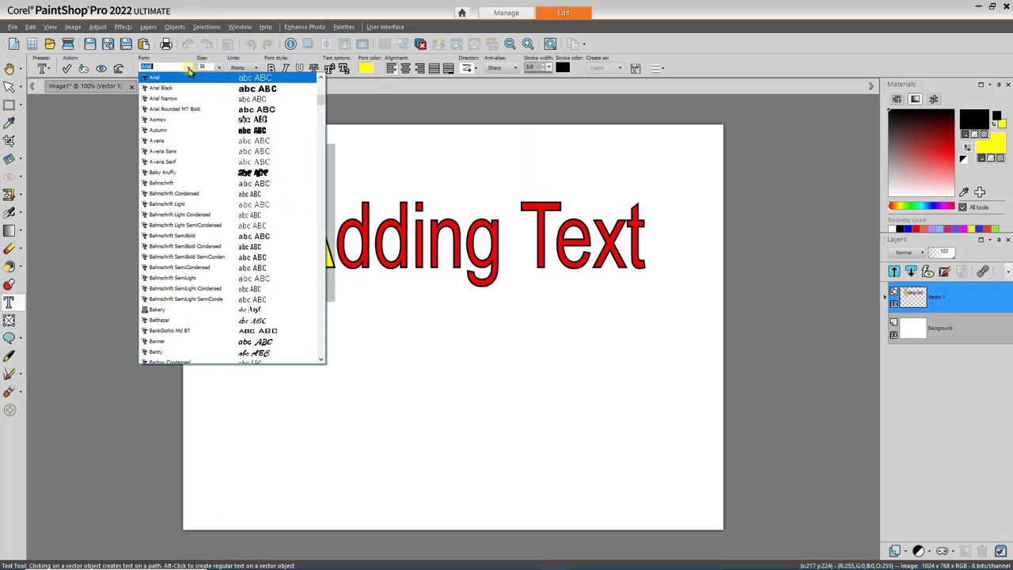
{"action": "left_click", "coordinate": [191, 104]}
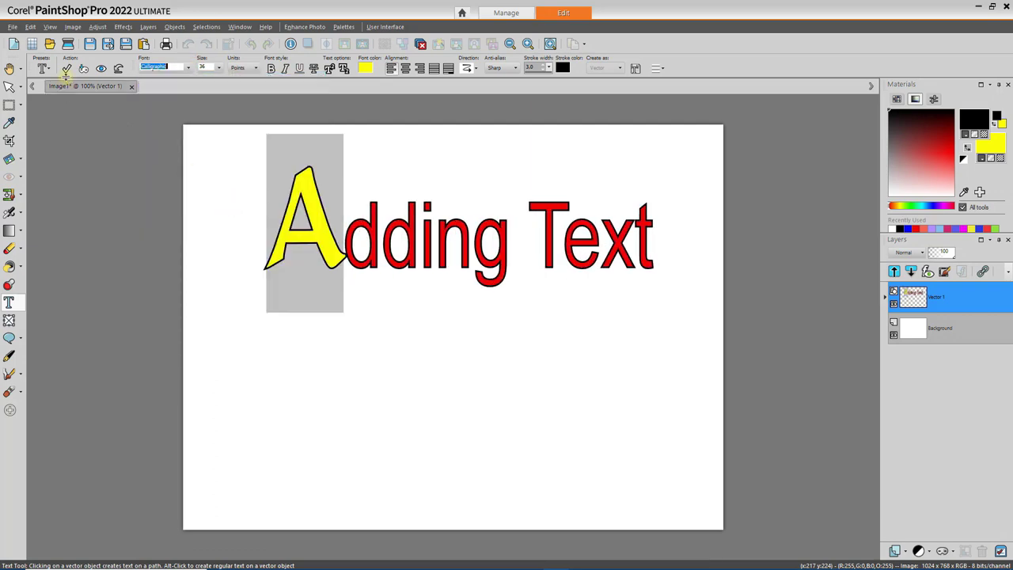
{"action": "left_click", "coordinate": [67, 70]}
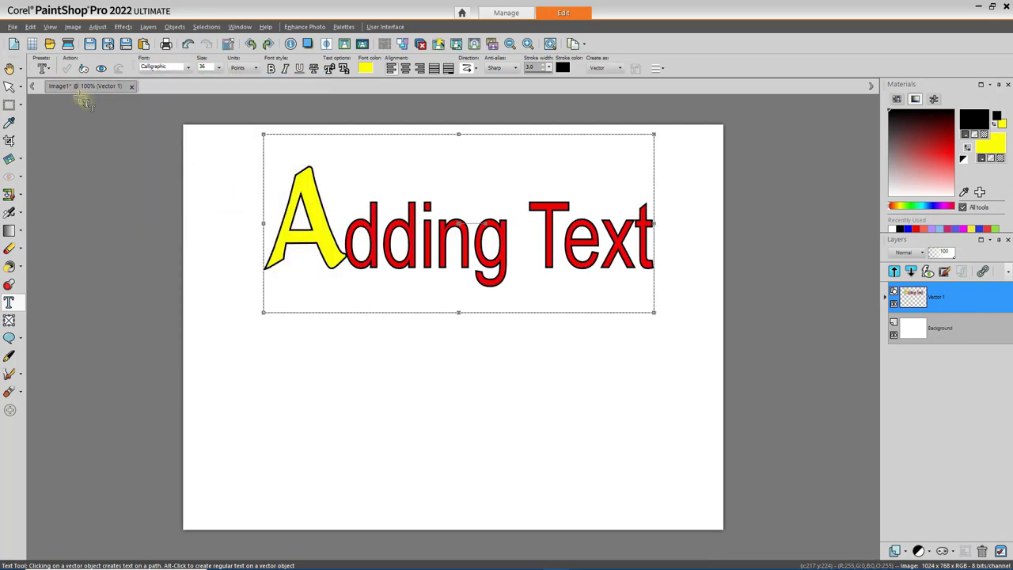
Move the text object lower on the canvas and make all of its text italic and bold
{"action": "left_click_drag", "start_coordinate": [458, 224], "coordinate": [461, 257]}
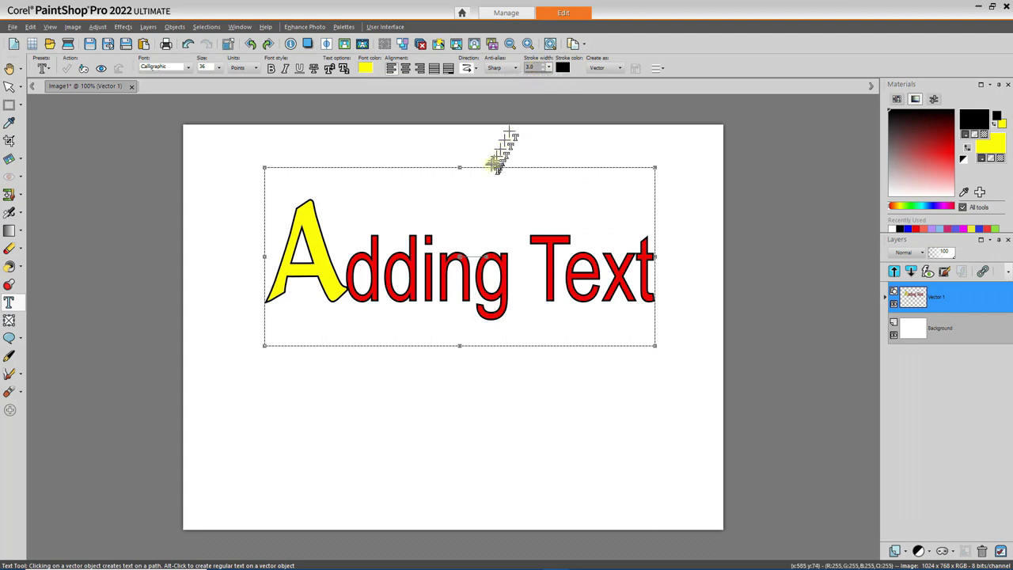
{"action": "key", "text": "ctrl+a"}
{"action": "left_click", "coordinate": [283, 70]}
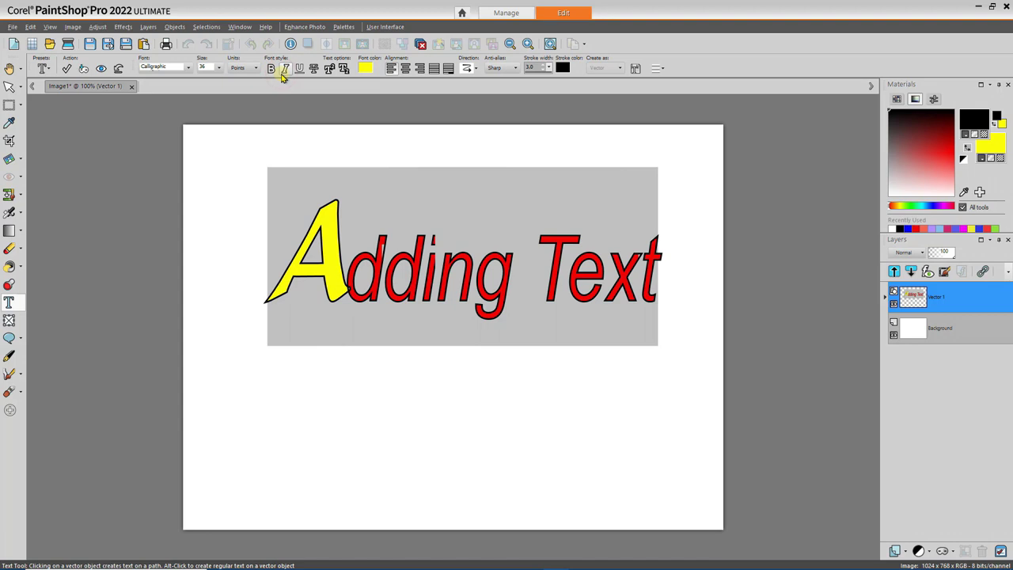
{"action": "left_click", "coordinate": [271, 69]}
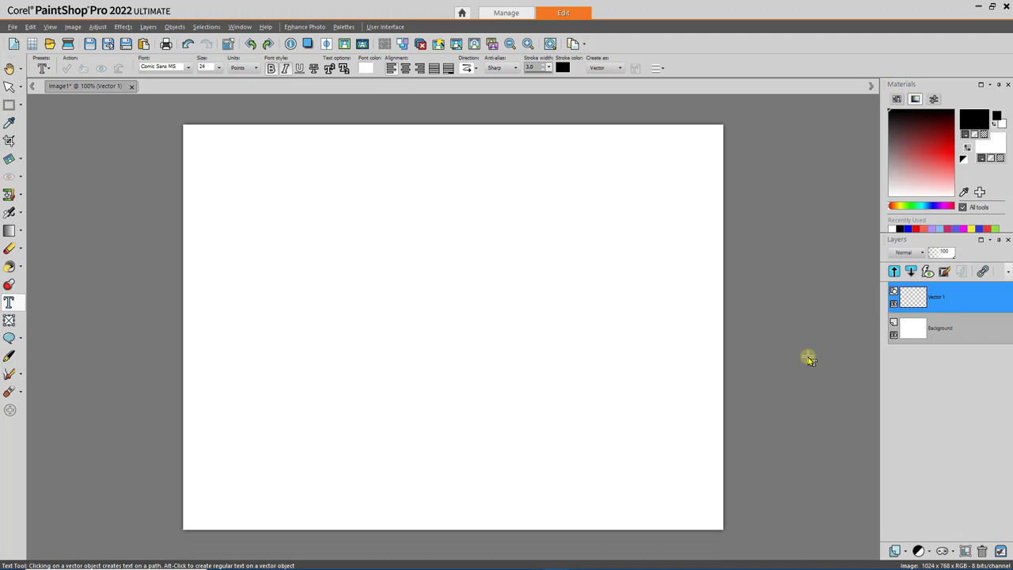
On the emptied canvas, enter "Adding a drop" and "shadow" as two lines of 24-point bold italic Comic Sans MS text
{"action": "left_click", "coordinate": [438, 277]}
{"action": "type", "text": "Adding a drop"}
{"action": "key", "text": "Return"}
{"action": "type", "text": "shadow"}
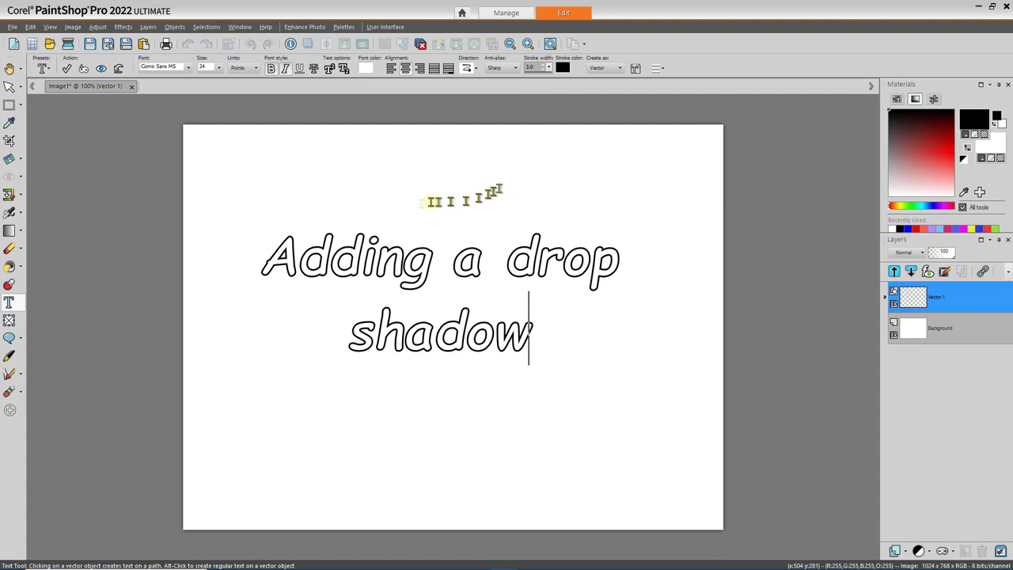
Set the stroke width of the entire "Adding a drop shadow" text to 2.0 and apply the text changes
{"action": "left_click", "coordinate": [360, 258]}
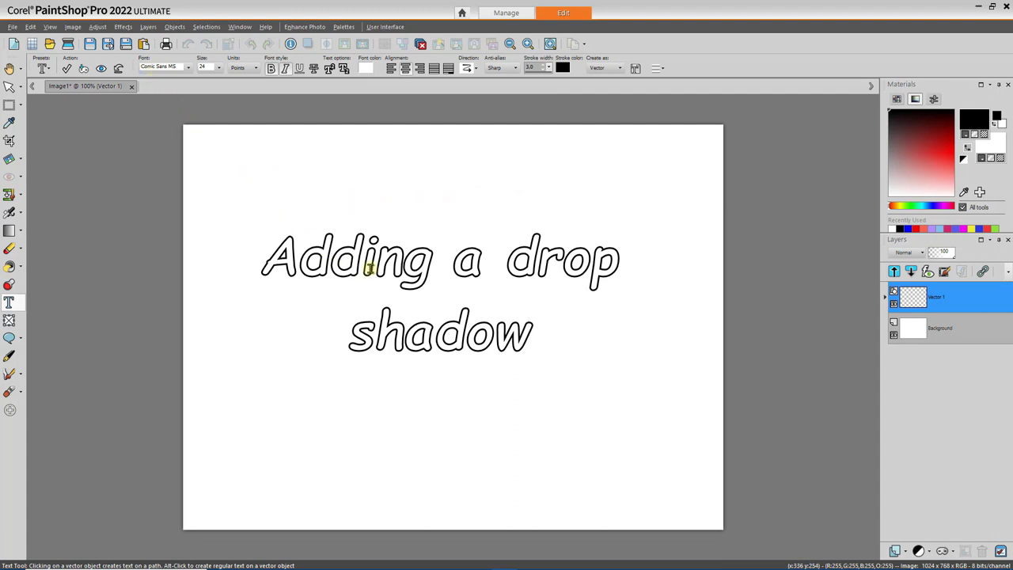
{"action": "key", "text": "ctrl+a"}
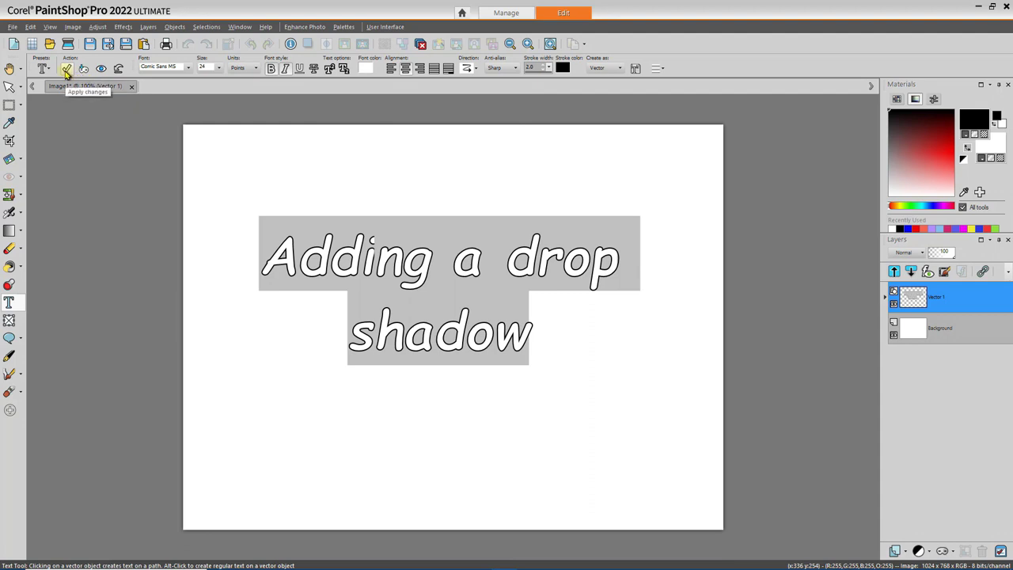
{"action": "left_click", "coordinate": [66, 69]}
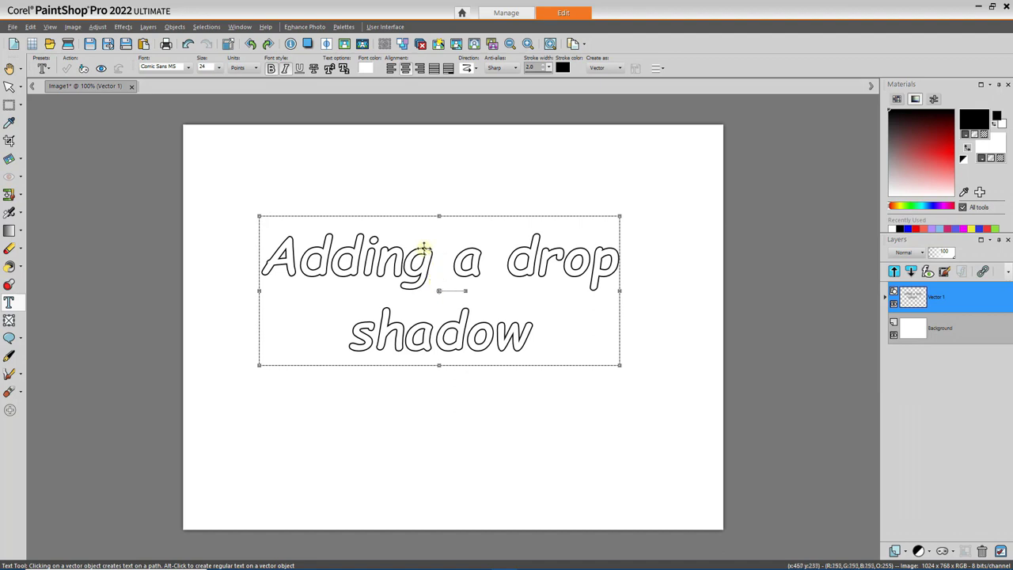
Start a Drop Shadow effect on the text with vertical and horizontal offsets of 4, opacity 90 and blur 4.00
{"action": "left_click", "coordinate": [122, 27]}
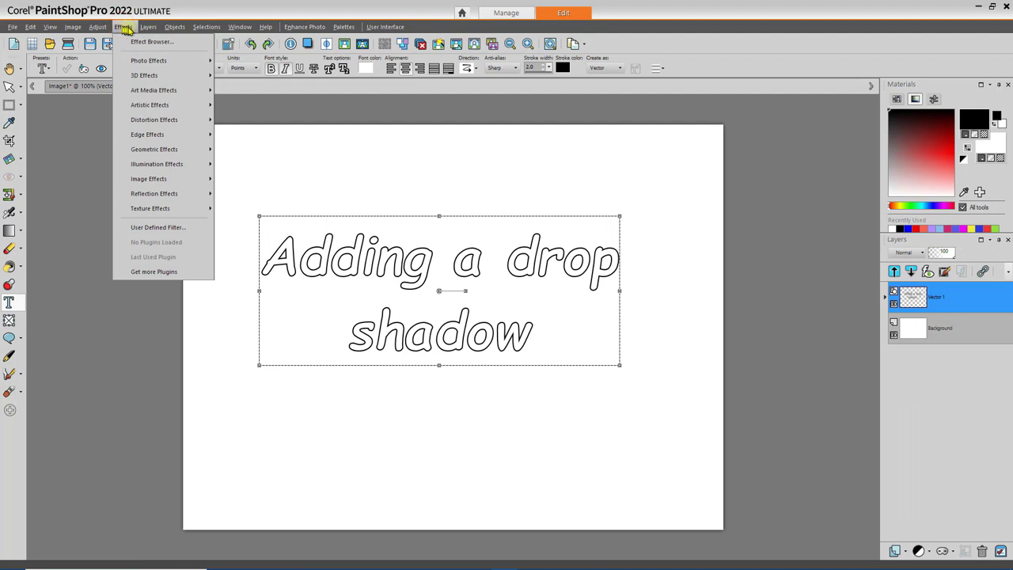
{"action": "mouse_move", "coordinate": [147, 78]}
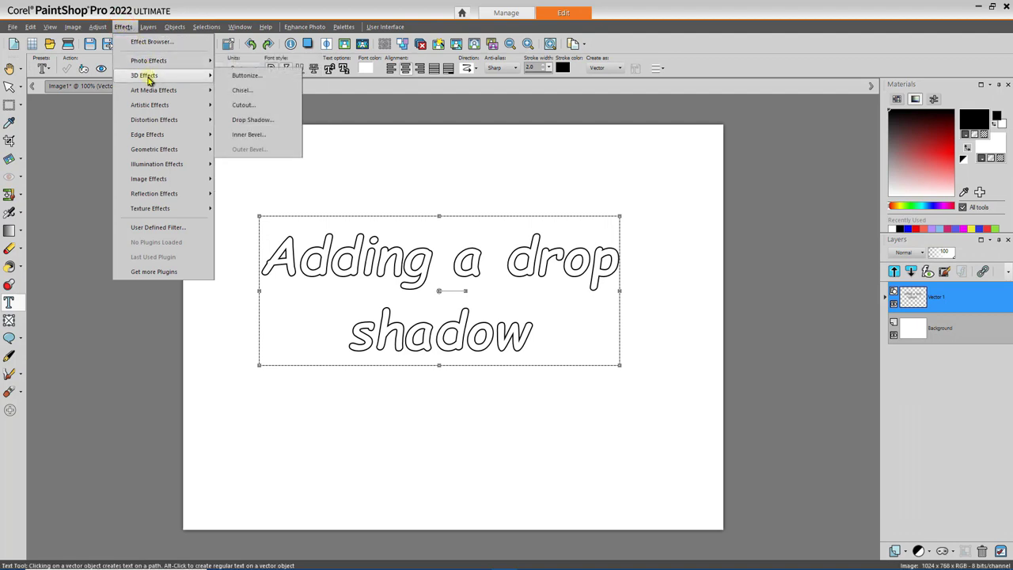
{"action": "left_click", "coordinate": [257, 120]}
{"action": "left_click_drag", "start_coordinate": [520, 195], "coordinate": [740, 170]}
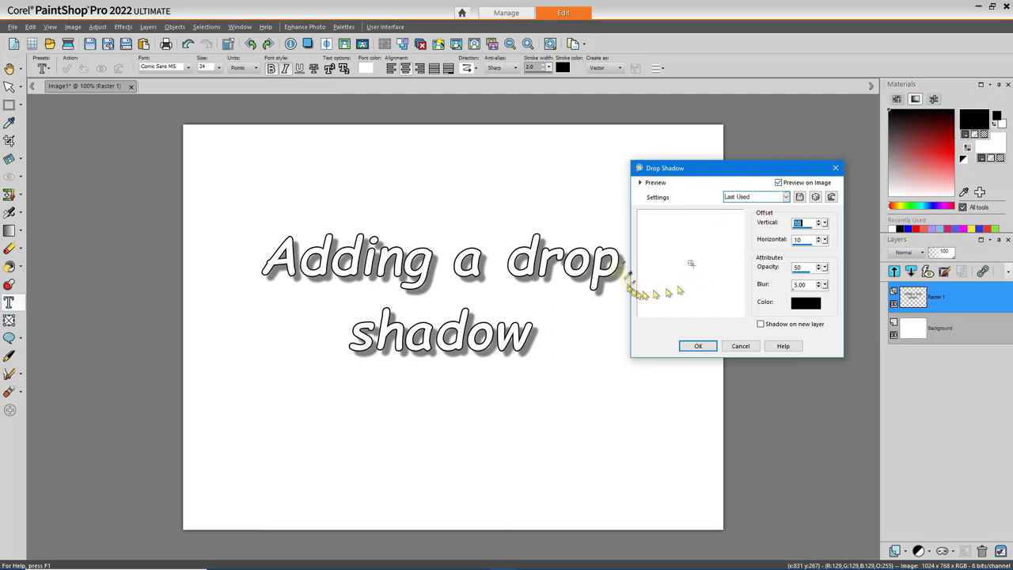
{"action": "left_click", "coordinate": [808, 222]}
{"action": "double_click", "coordinate": [801, 223]}
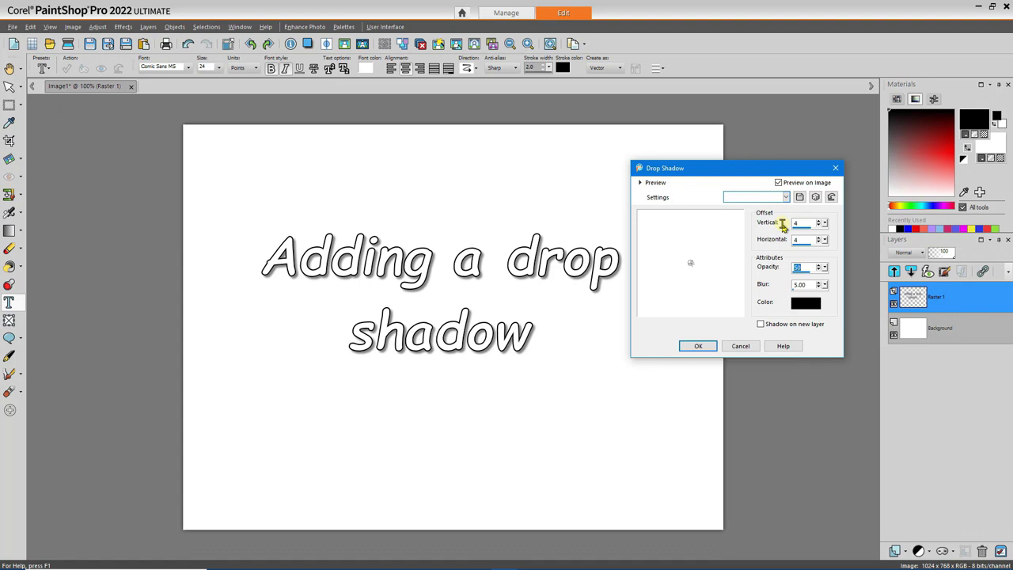
{"action": "type", "text": "90"}
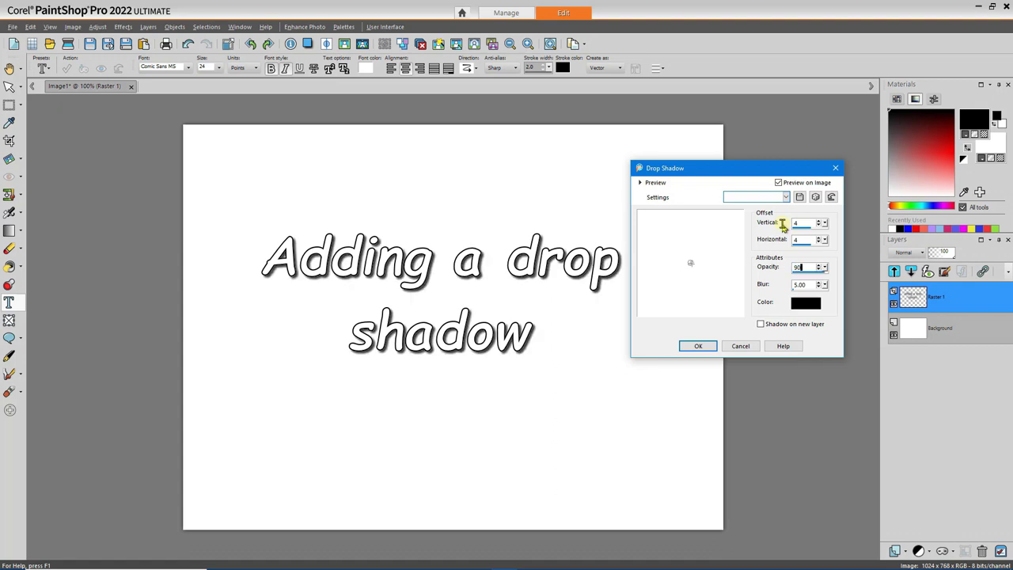
{"action": "key", "text": "Tab"}
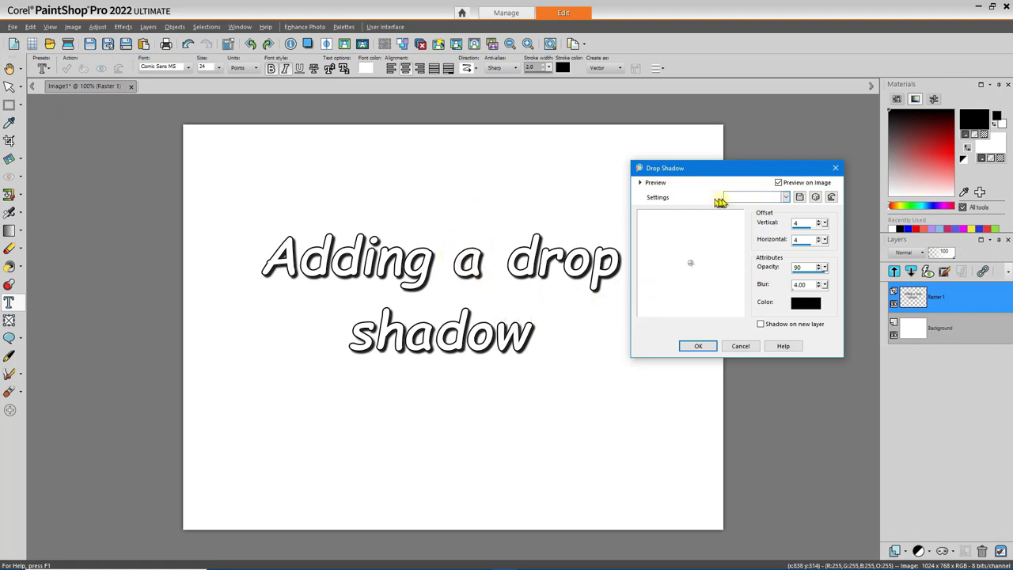
Save the drop shadow settings as a preset named "my shadow 4x4" and apply the effect to the text
{"action": "left_click", "coordinate": [786, 198]}
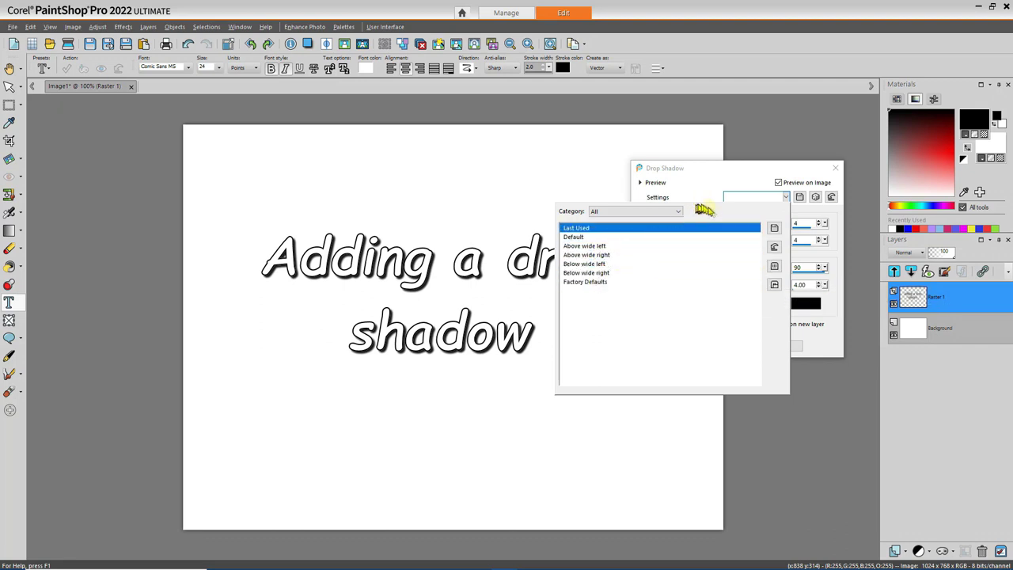
{"action": "left_click", "coordinate": [721, 198]}
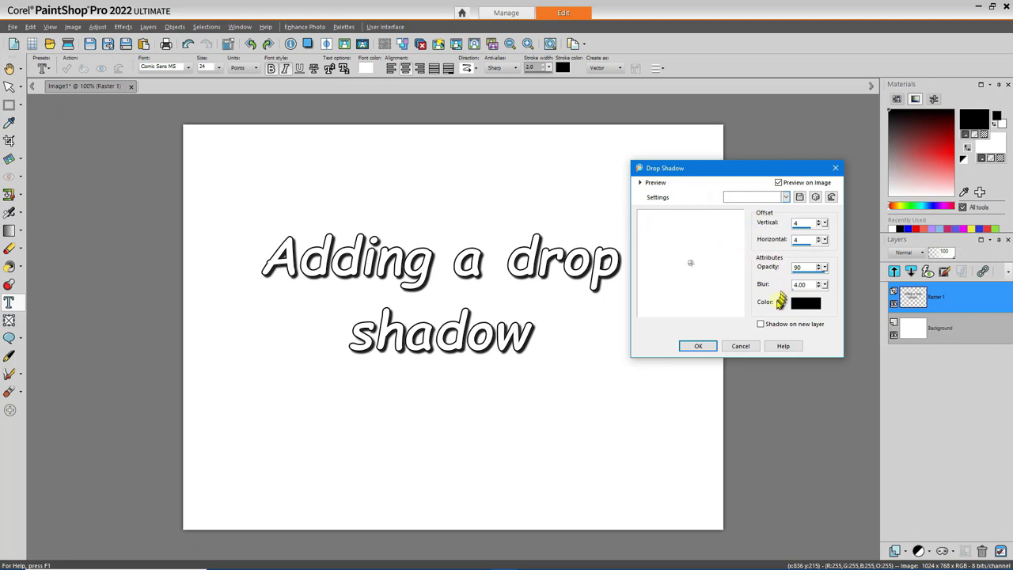
{"action": "left_click", "coordinate": [800, 197]}
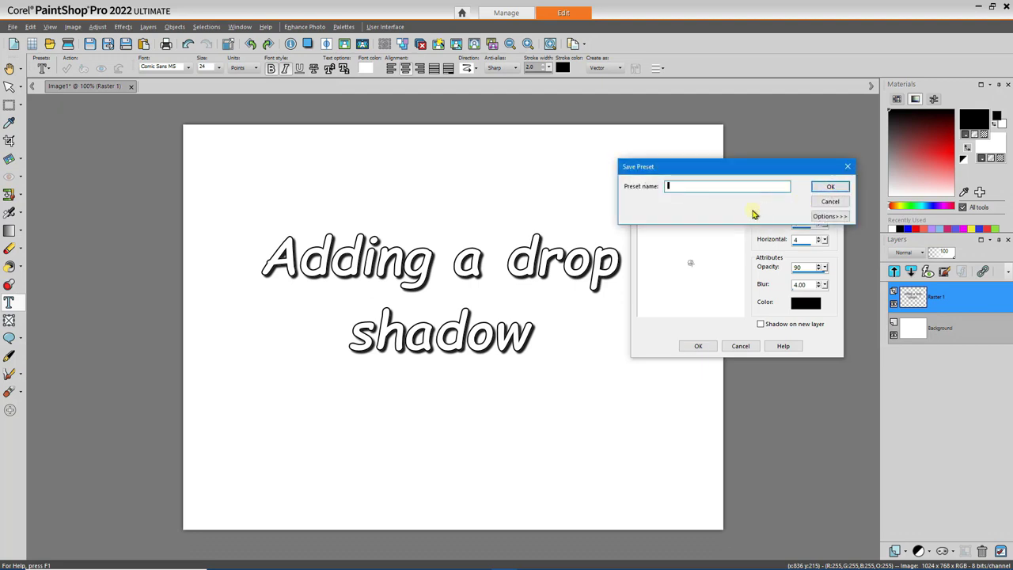
{"action": "type", "text": "my shadow 4x4"}
{"action": "left_click", "coordinate": [829, 188]}
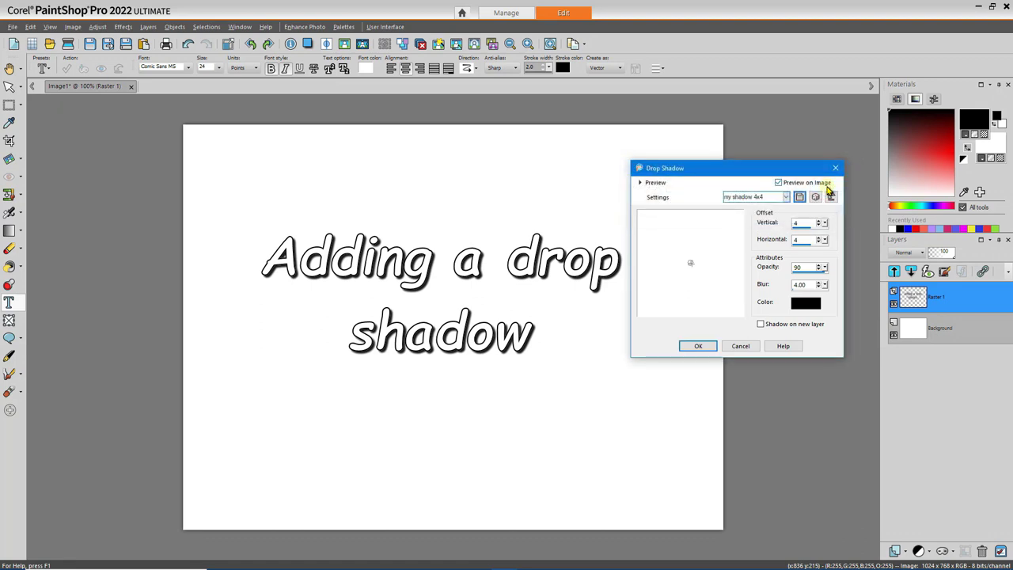
{"action": "left_click", "coordinate": [700, 347]}
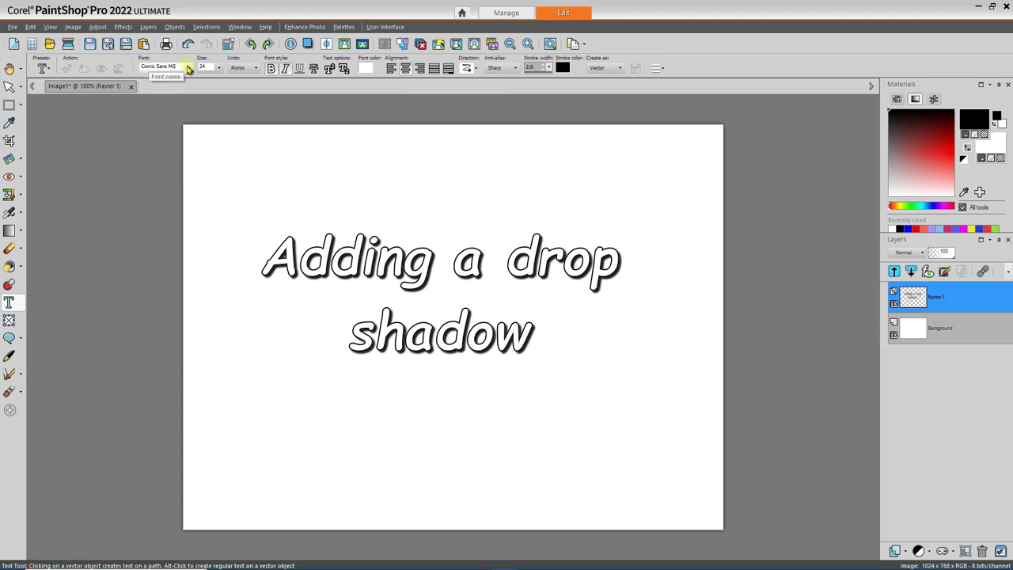
Enter "New Text" in the Cordial font below the shadowed text
{"action": "left_click", "coordinate": [190, 69]}
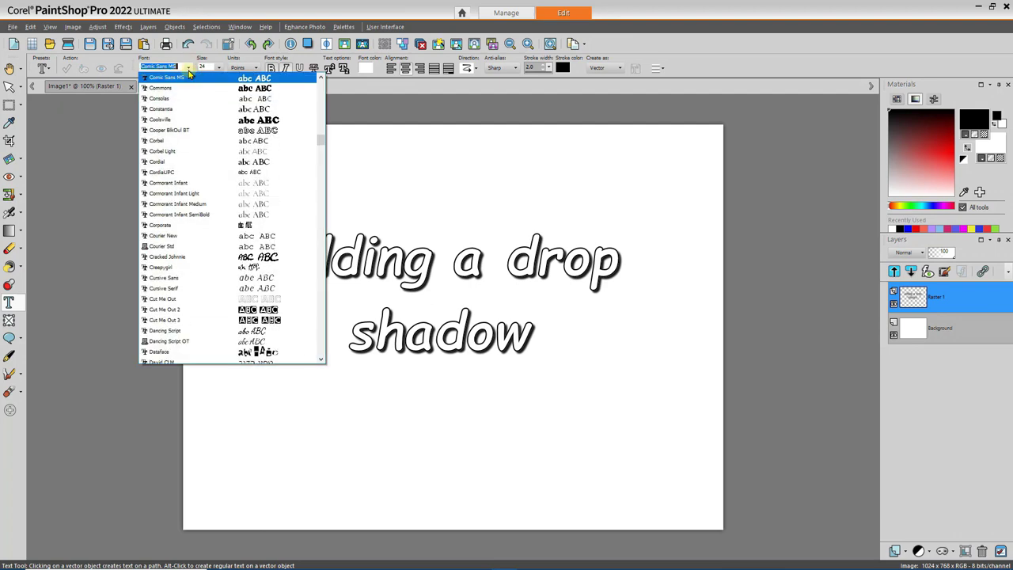
{"action": "left_click", "coordinate": [197, 161]}
{"action": "left_click", "coordinate": [491, 439]}
{"action": "type", "text": "Ne"}
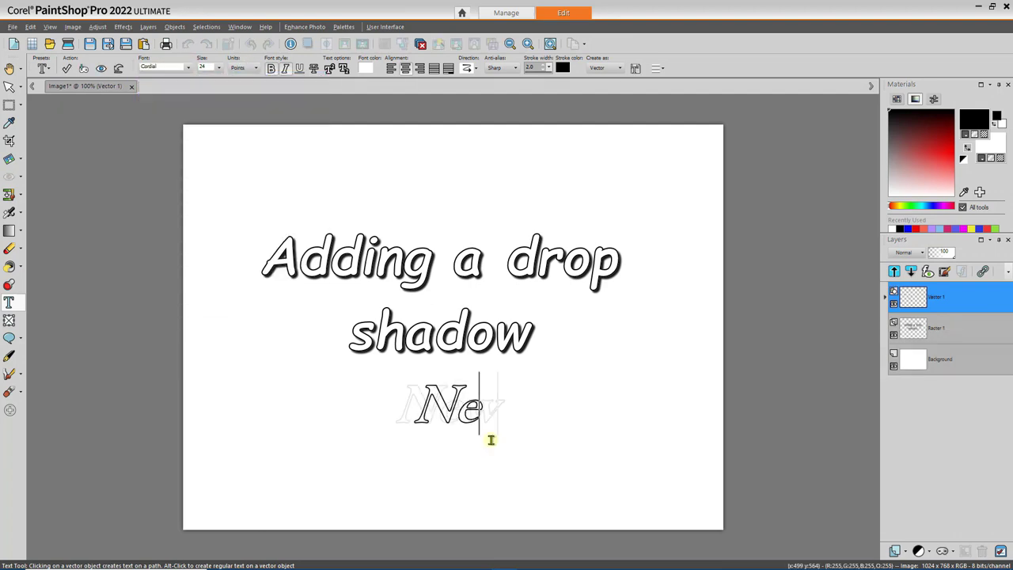
{"action": "type", "text": "w T"}
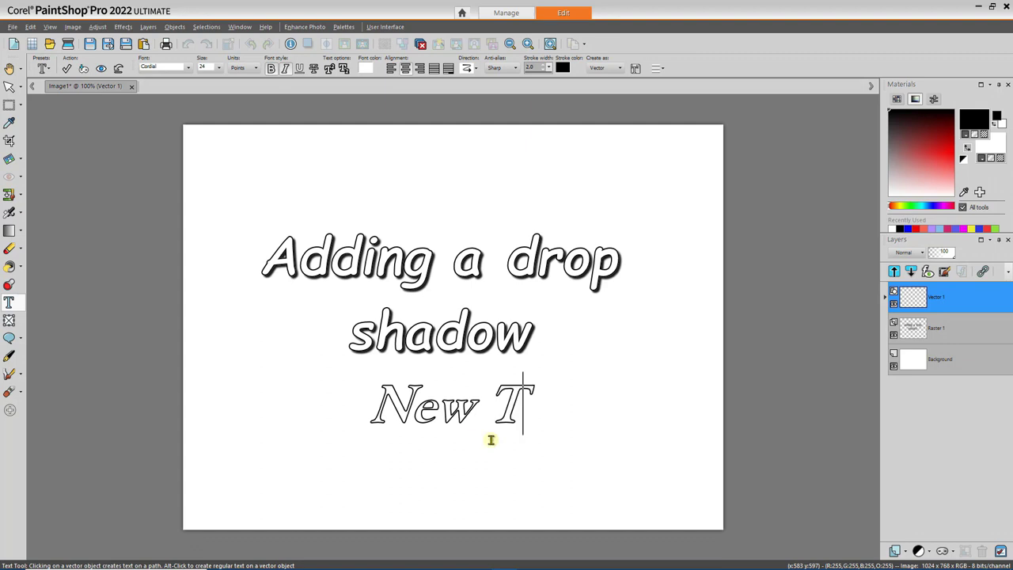
{"action": "type", "text": "ext"}
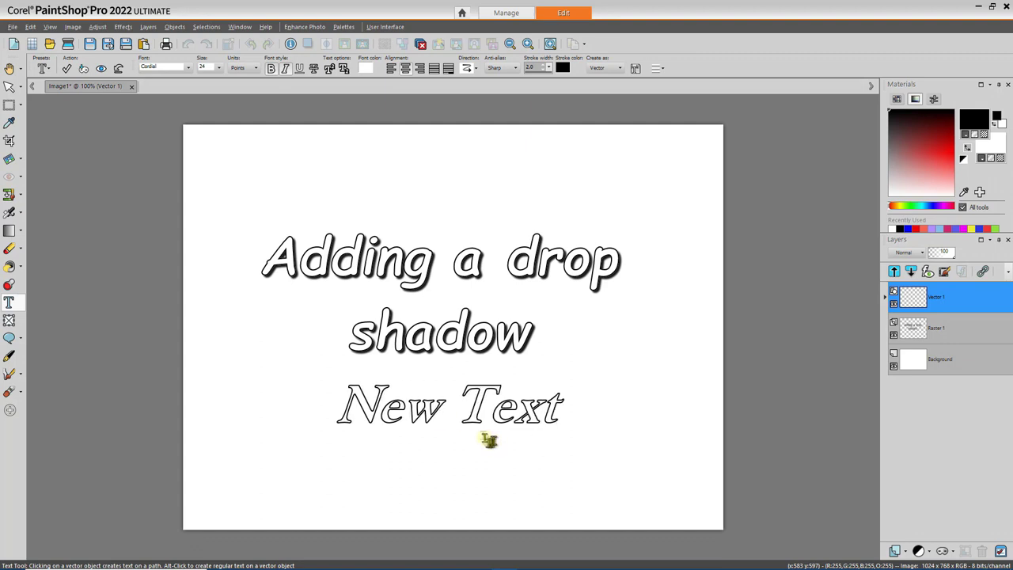
Commit the New Text object and give it a drop shadow using the Default preset
{"action": "left_click", "coordinate": [66, 69]}
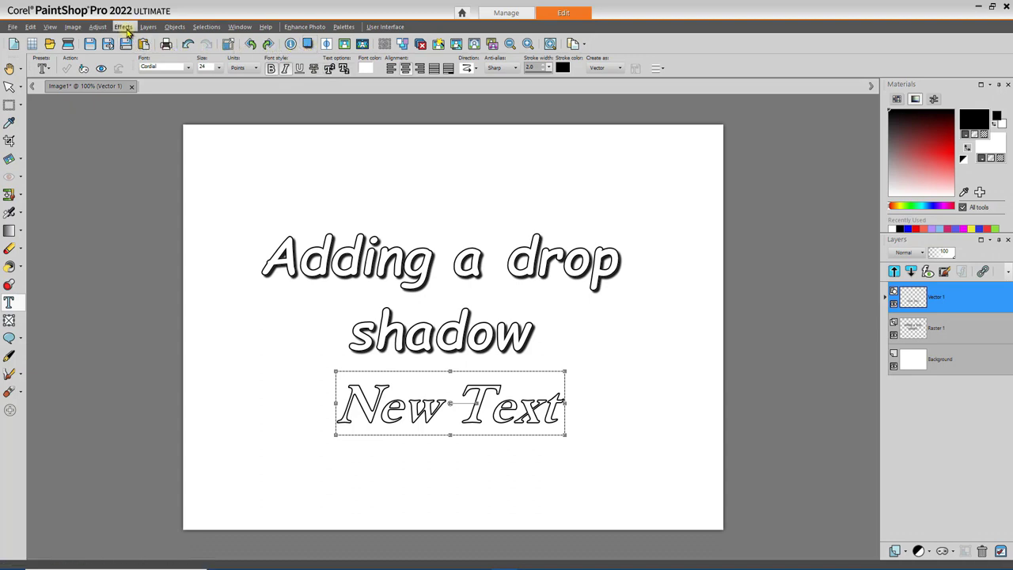
{"action": "left_click", "coordinate": [307, 44]}
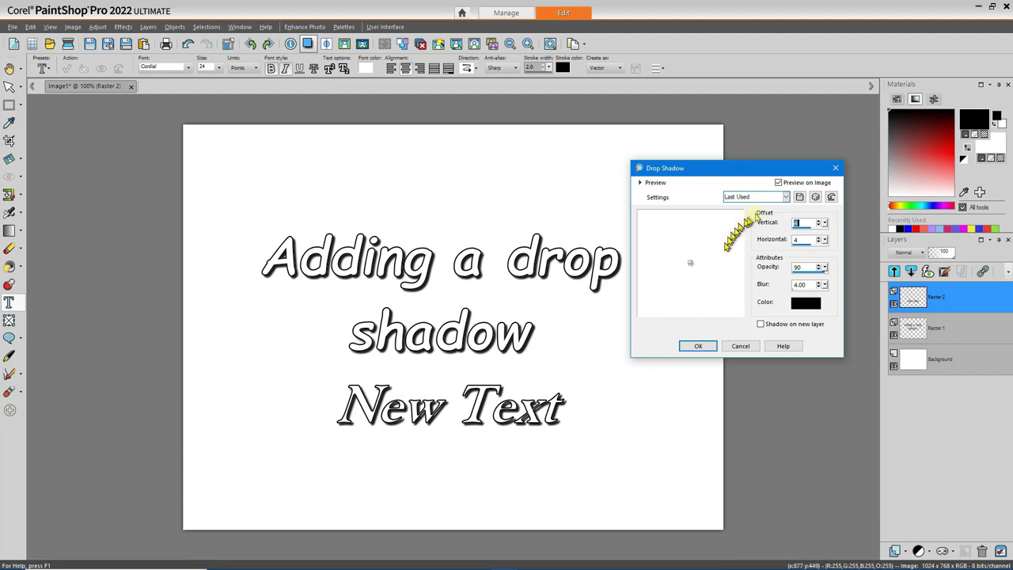
{"action": "left_click", "coordinate": [786, 197]}
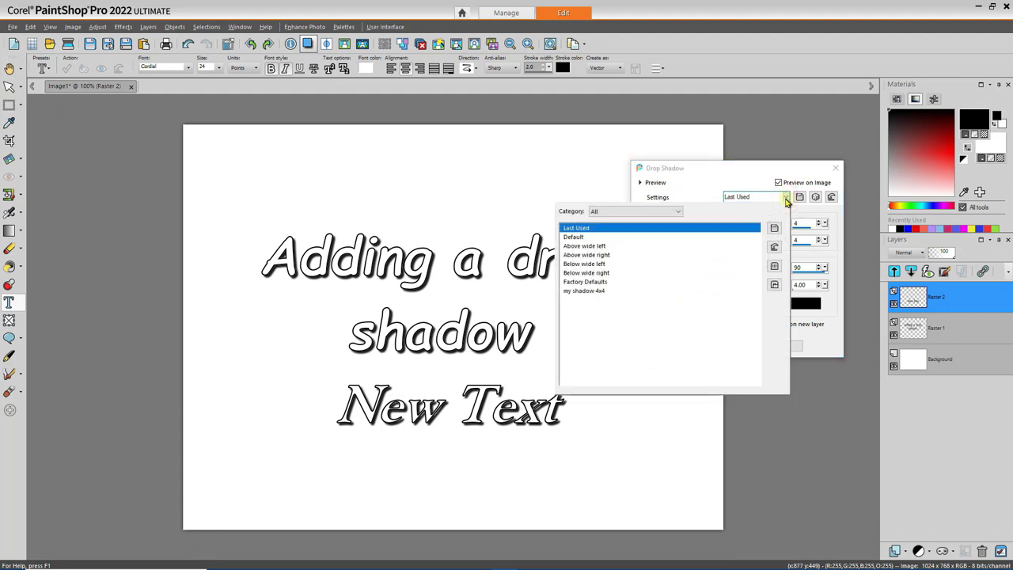
{"action": "left_click", "coordinate": [684, 238]}
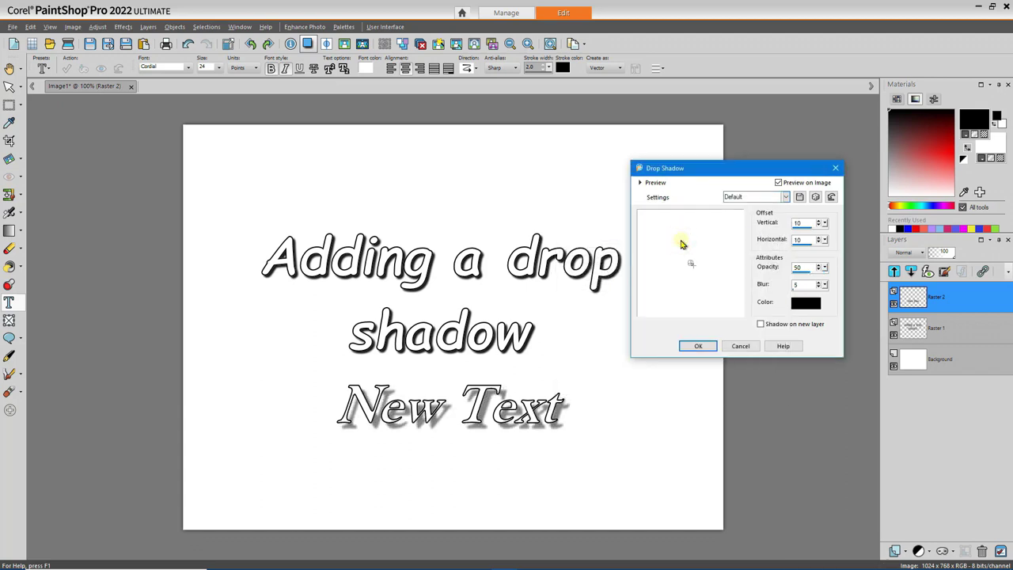
{"action": "left_click", "coordinate": [698, 347]}
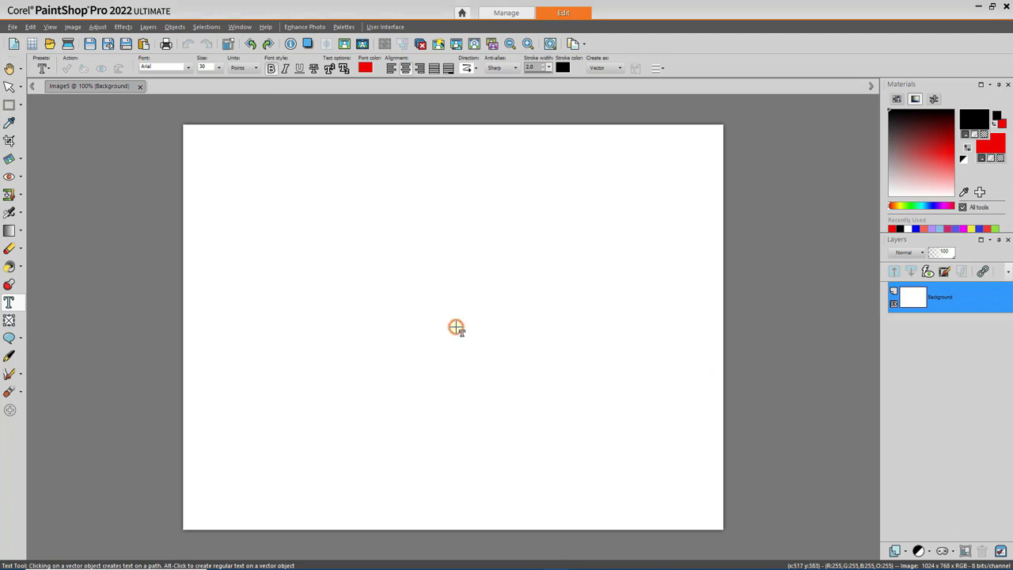
Add the text TEXT in red 30-point Arial at the centre of the blank image and close that image
{"action": "left_click", "coordinate": [456, 328]}
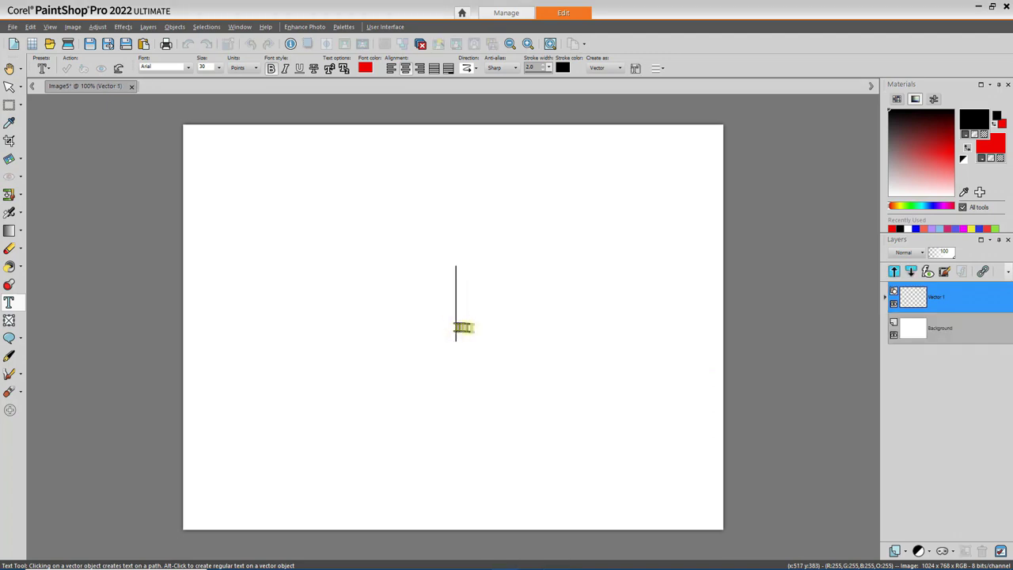
{"action": "type", "text": "TEXT"}
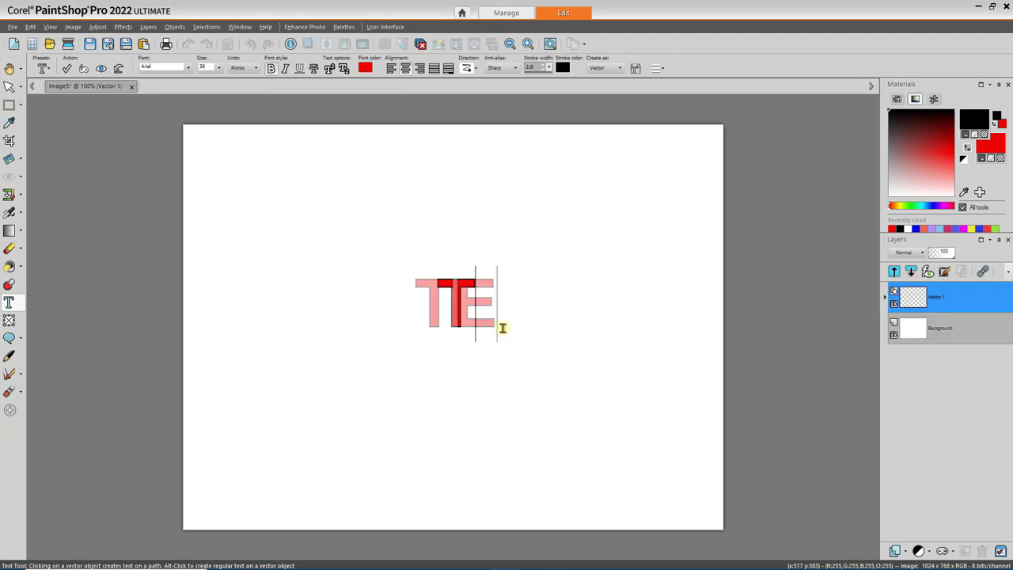
{"action": "left_click", "coordinate": [67, 68]}
{"action": "mouse_move", "coordinate": [972, 303]}
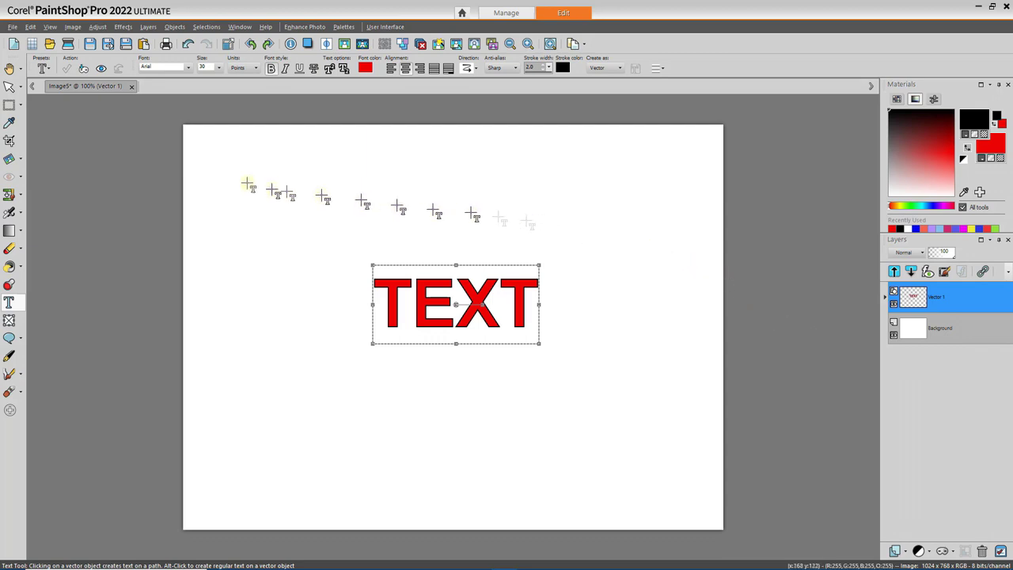
{"action": "left_click", "coordinate": [132, 86]}
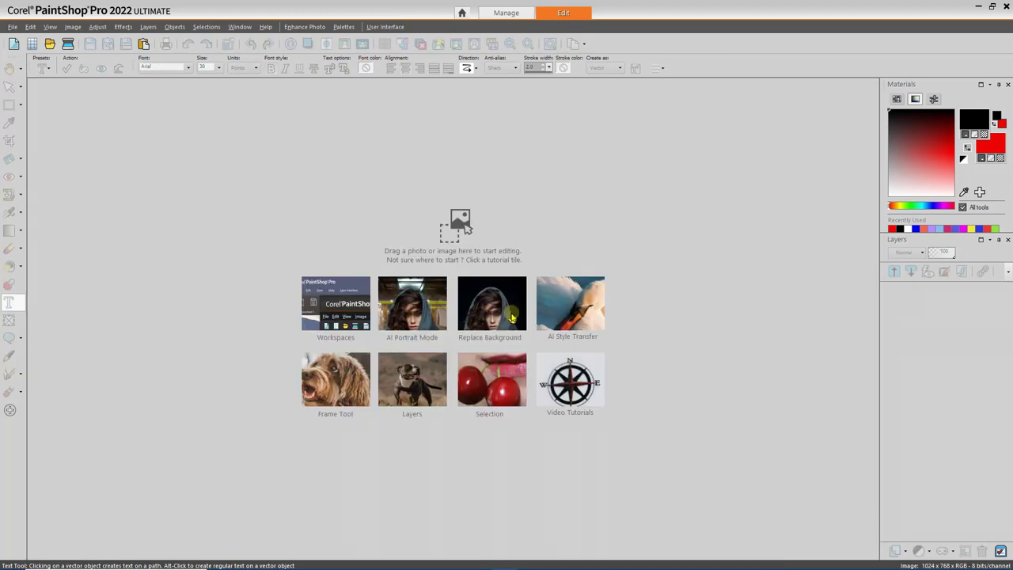
Copy the Clouds image from page 8 of the Sample Image Book 2022 in Adobe Reader and paste it as a new image in PaintShop Pro
{"action": "key", "text": "alt+Tab"}
{"action": "scroll", "coordinate": [158, 249], "scroll_direction": "down", "scroll_amount": 5}
{"action": "scroll", "coordinate": [157, 249], "scroll_direction": "down", "scroll_amount": 2}
{"action": "left_click", "coordinate": [95, 323]}
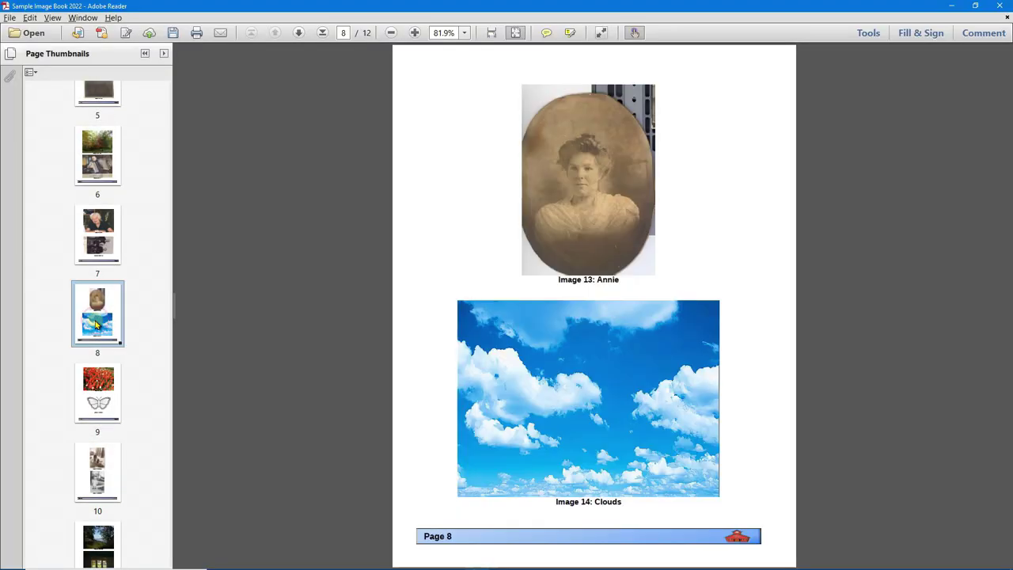
{"action": "left_click", "coordinate": [599, 390]}
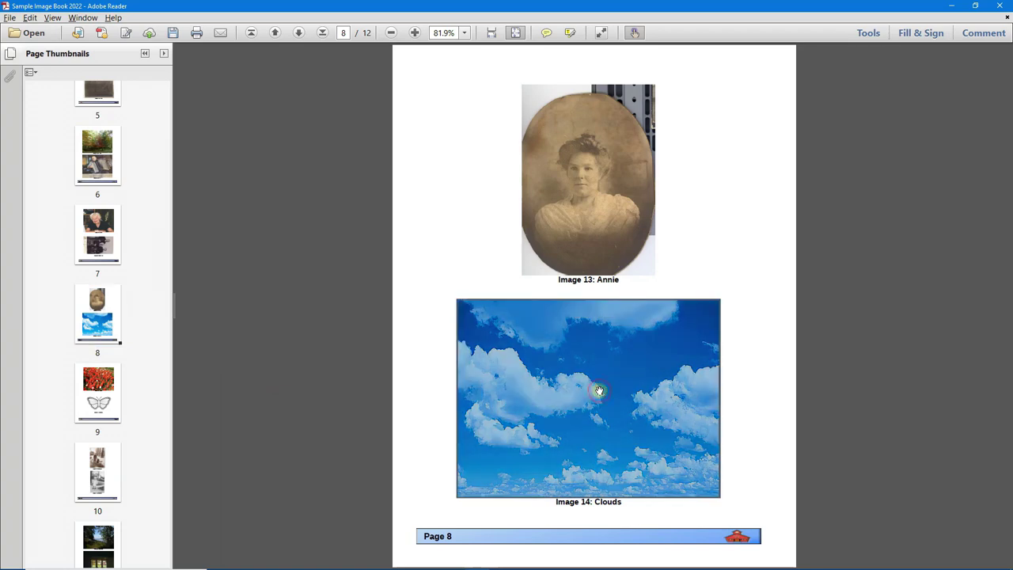
{"action": "left_click", "coordinate": [609, 398]}
{"action": "key", "text": "alt+Tab"}
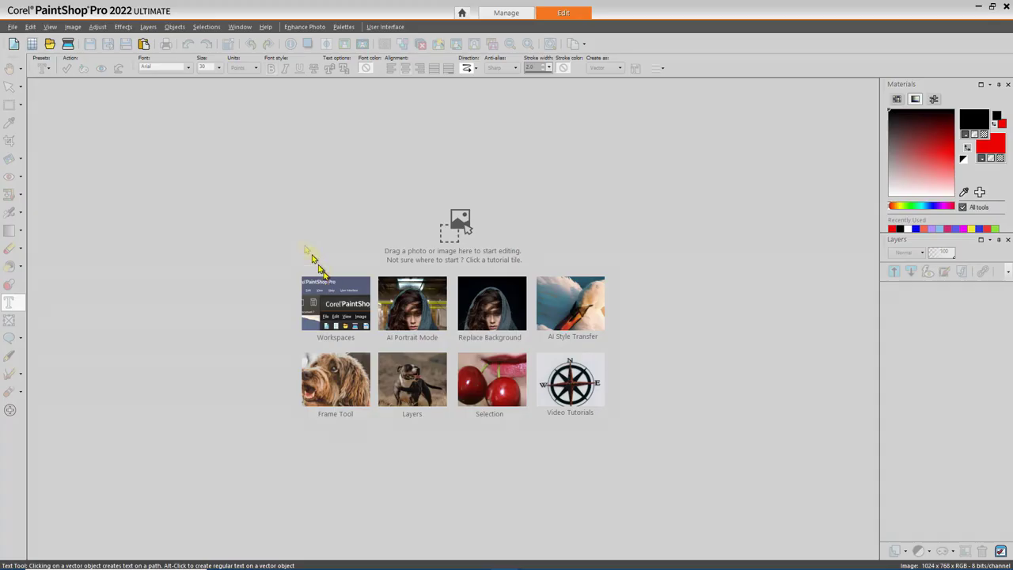
{"action": "left_click", "coordinate": [143, 45]}
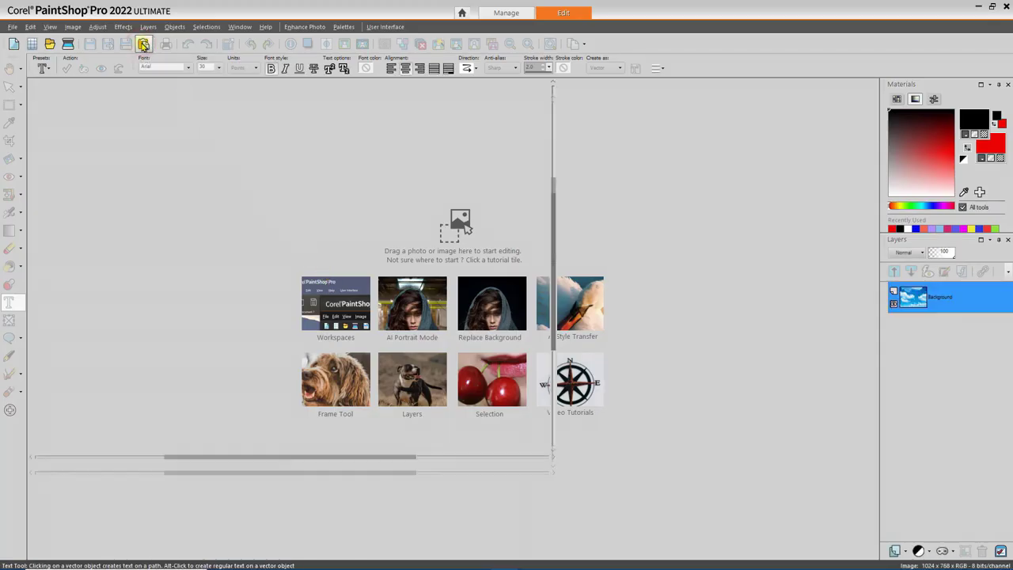
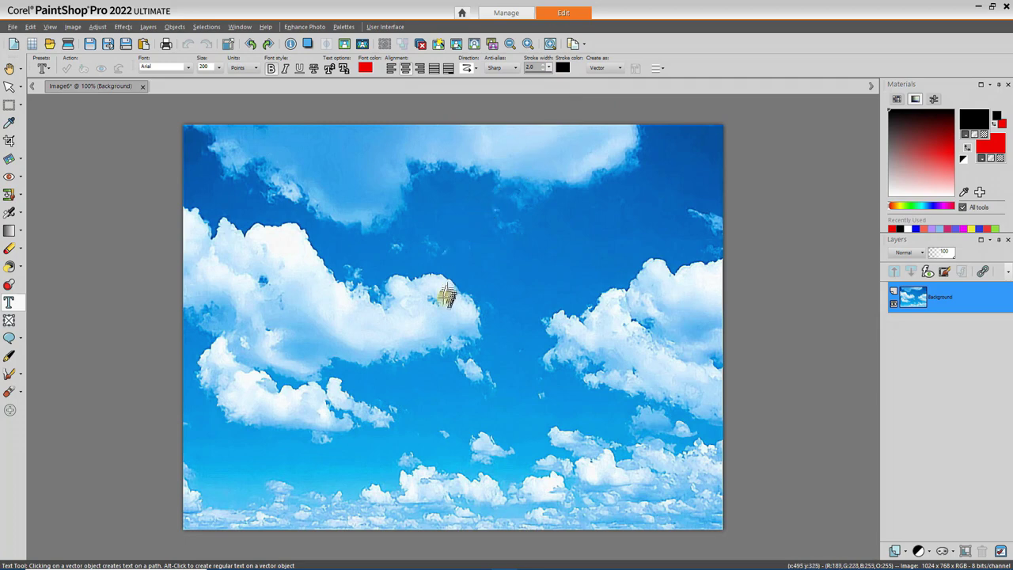
Add the text TEXT in red 200-point Arial over the clouds and enlarge it around the centre of the image
{"action": "left_click", "coordinate": [438, 315]}
{"action": "type", "text": "TEXT"}
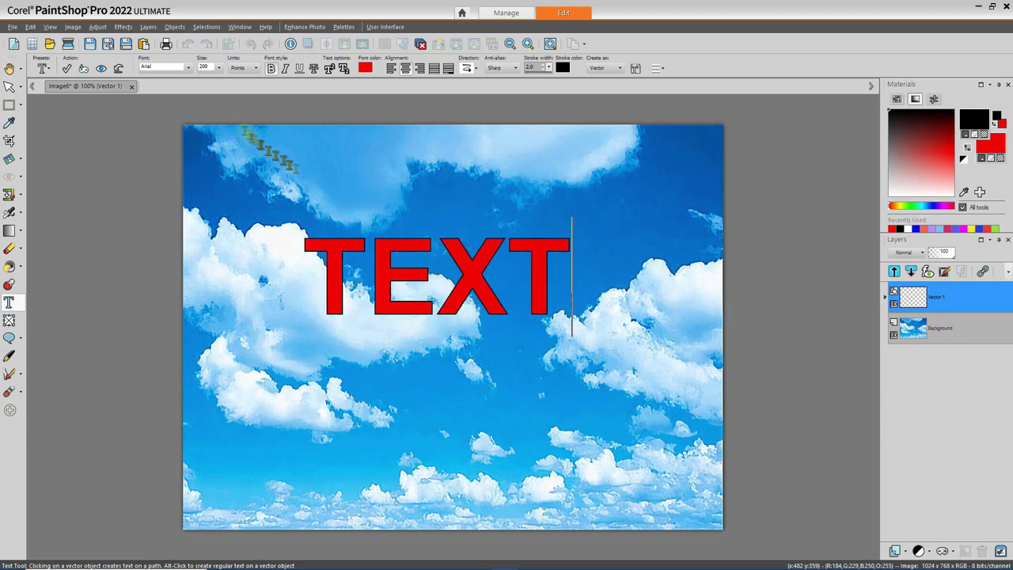
{"action": "left_click", "coordinate": [68, 69]}
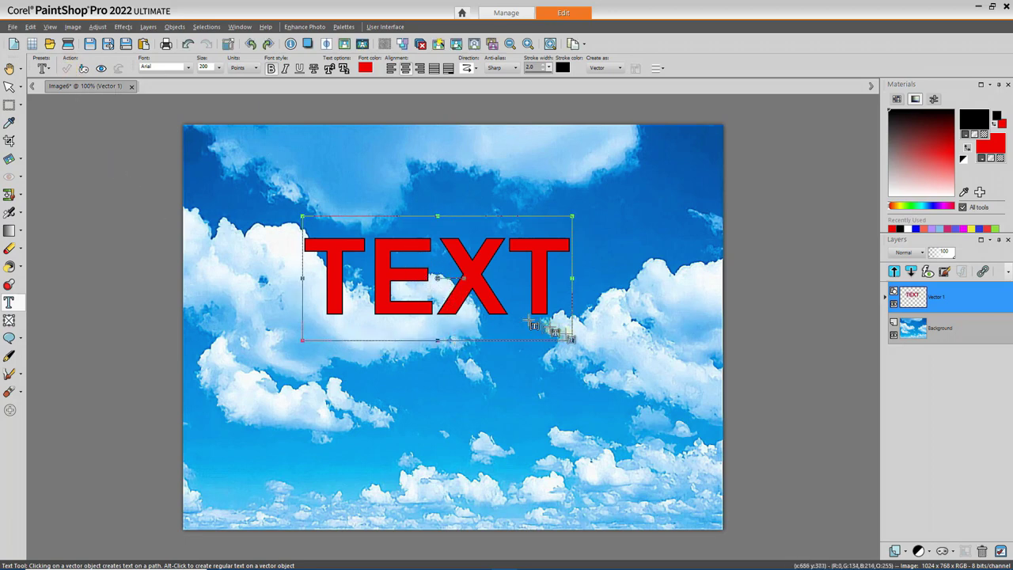
{"action": "left_click_drag", "start_coordinate": [570, 341], "coordinate": [649, 419]}
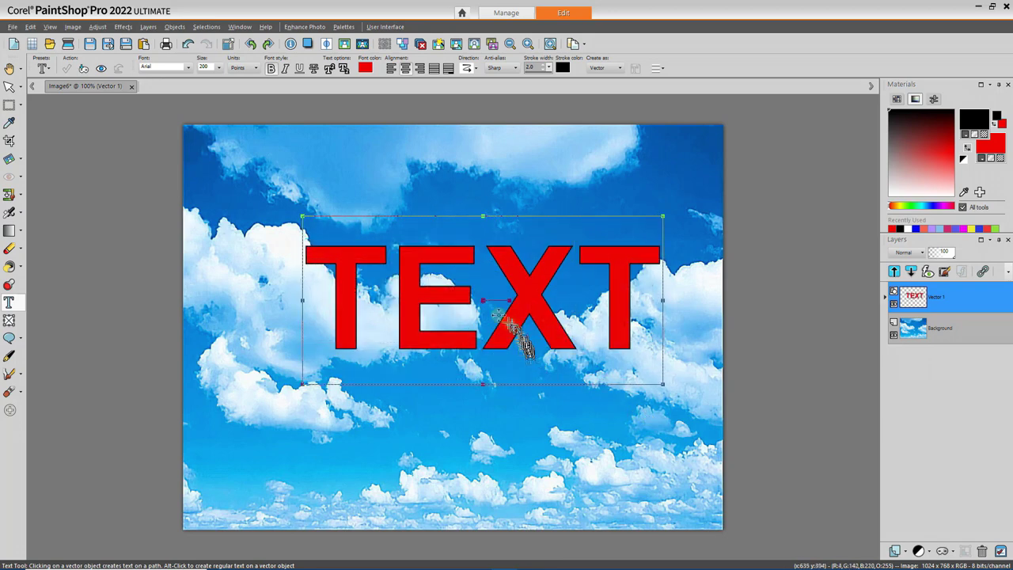
{"action": "left_click_drag", "start_coordinate": [482, 300], "coordinate": [456, 315]}
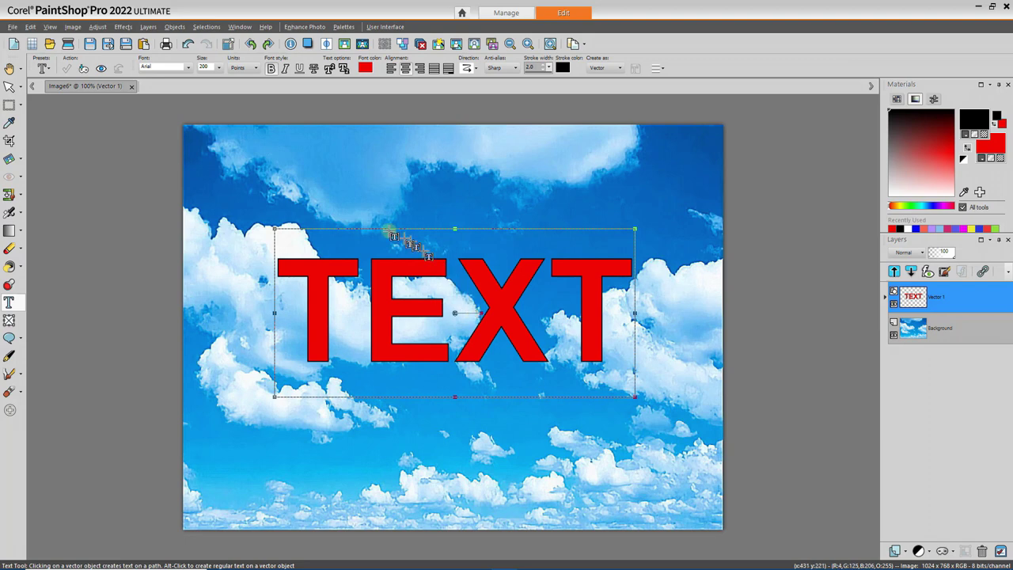
Preview the Chisel 3D effect on the text with the last used settings and cancel it
{"action": "left_click", "coordinate": [120, 28]}
{"action": "mouse_move", "coordinate": [147, 75]}
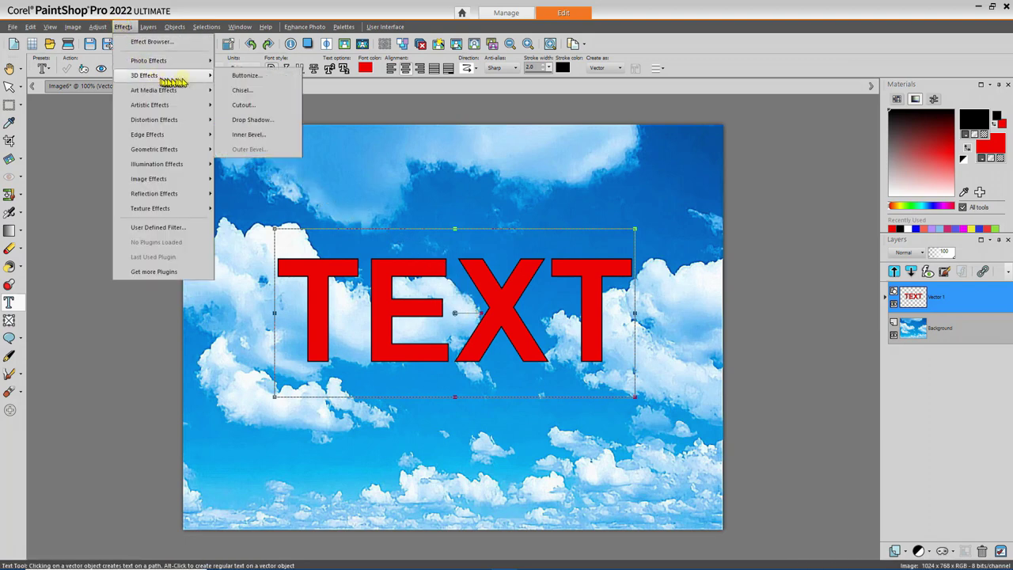
{"action": "left_click", "coordinate": [252, 92]}
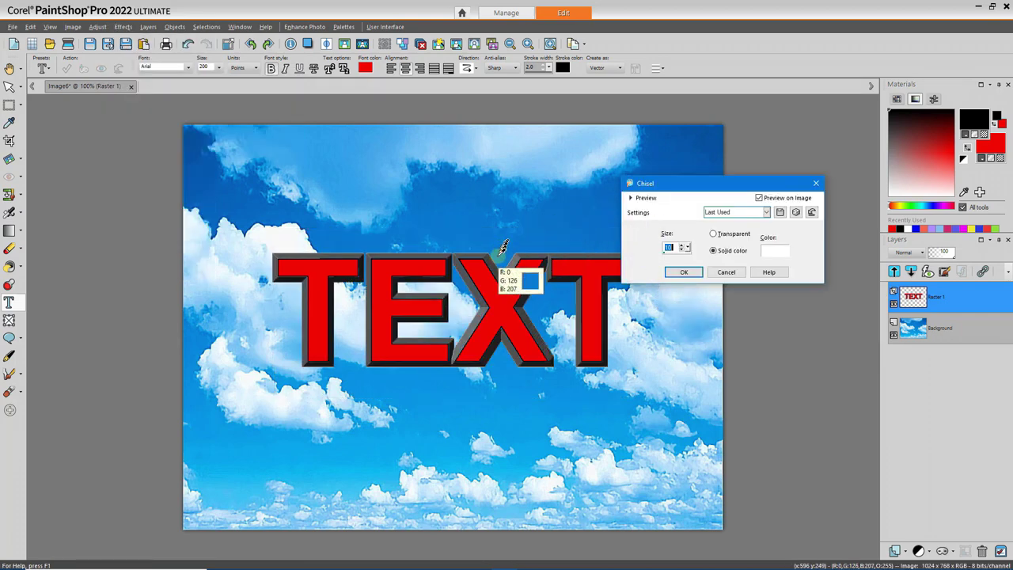
{"action": "left_click", "coordinate": [816, 183]}
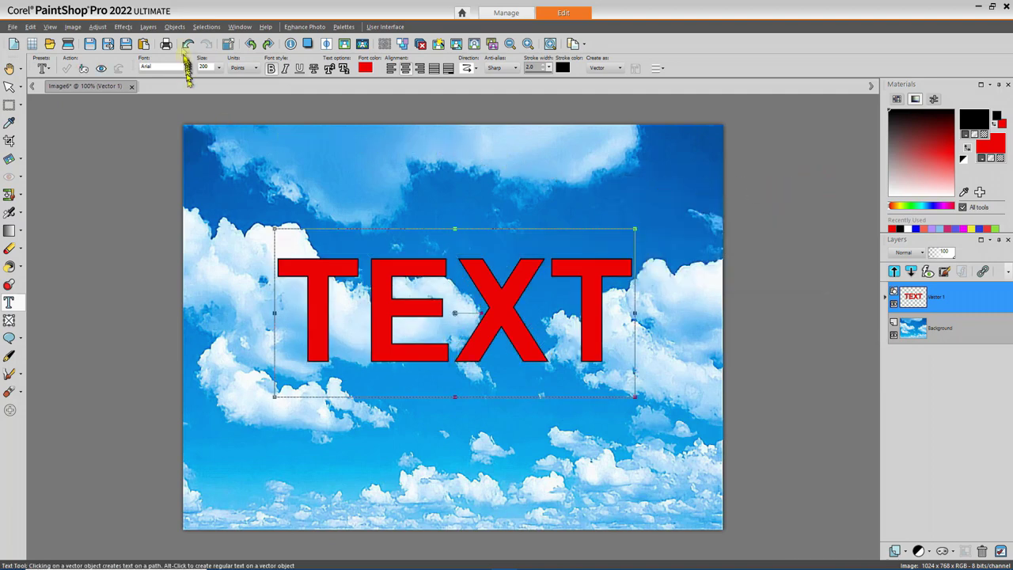
Preview the Cutout 3D effect on the text, keeping the dialog clear of the lettering, and cancel it
{"action": "left_click", "coordinate": [122, 26]}
{"action": "mouse_move", "coordinate": [142, 75]}
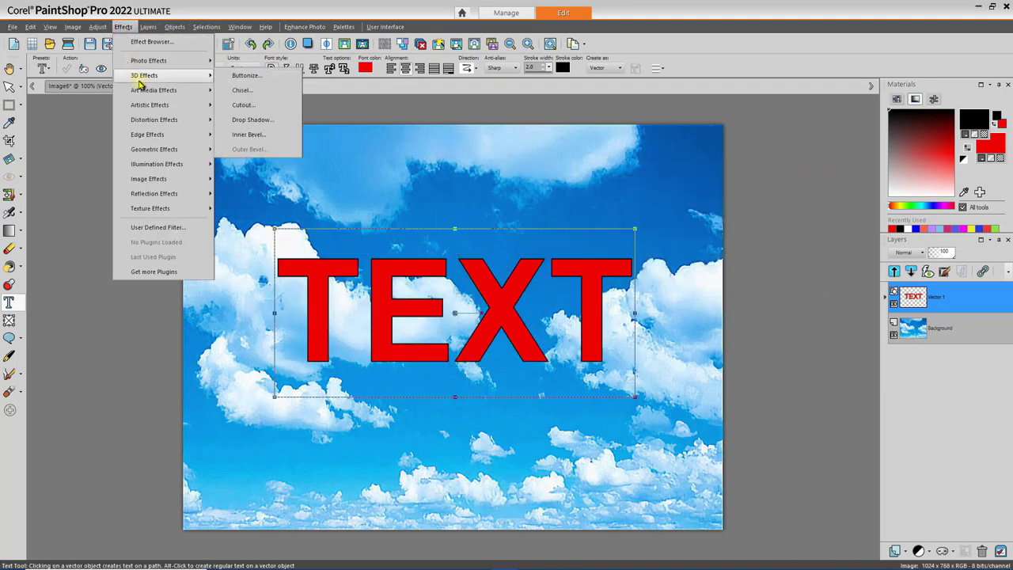
{"action": "left_click", "coordinate": [243, 104]}
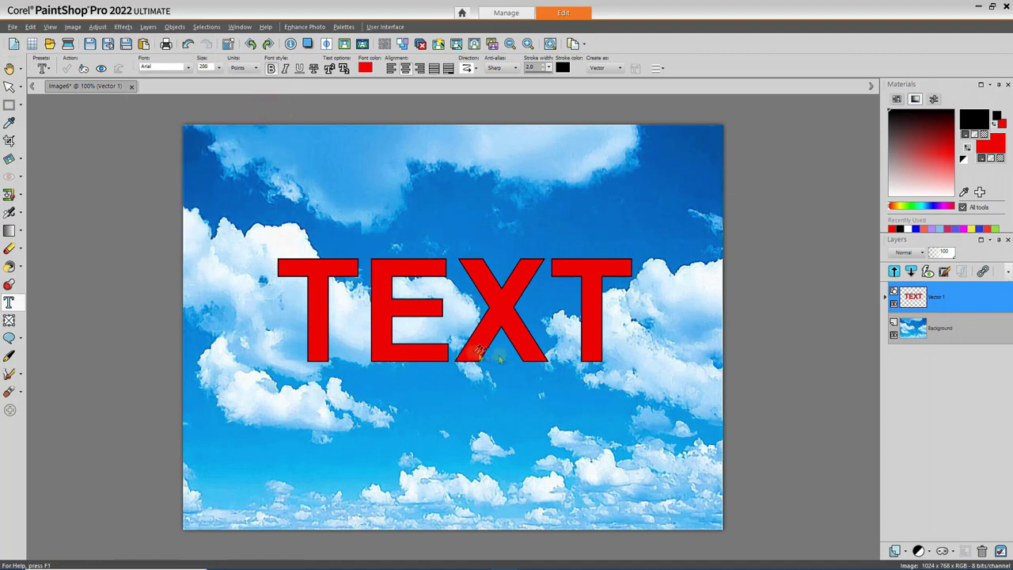
{"action": "left_click_drag", "start_coordinate": [495, 219], "coordinate": [712, 194]}
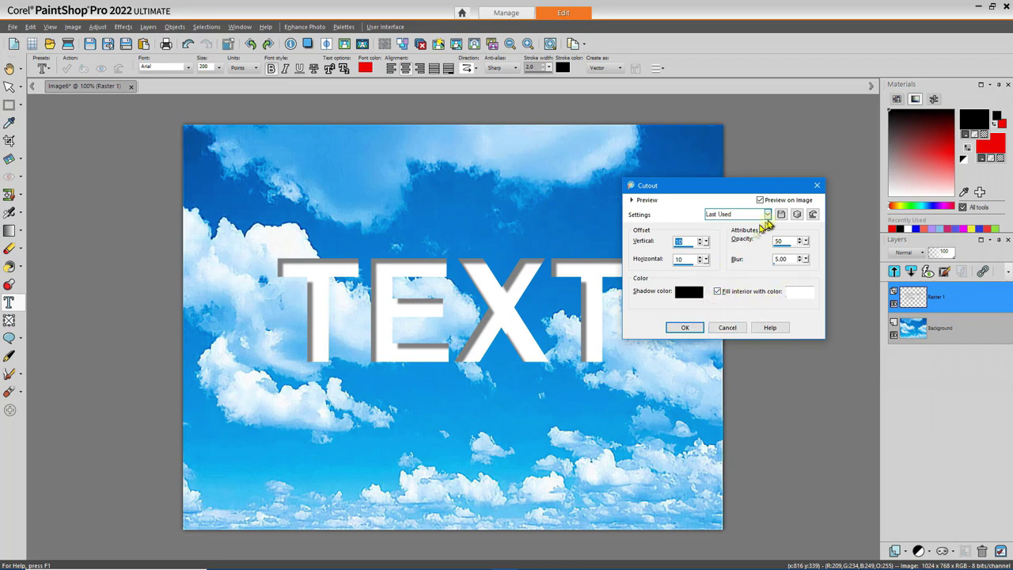
{"action": "left_click", "coordinate": [728, 328]}
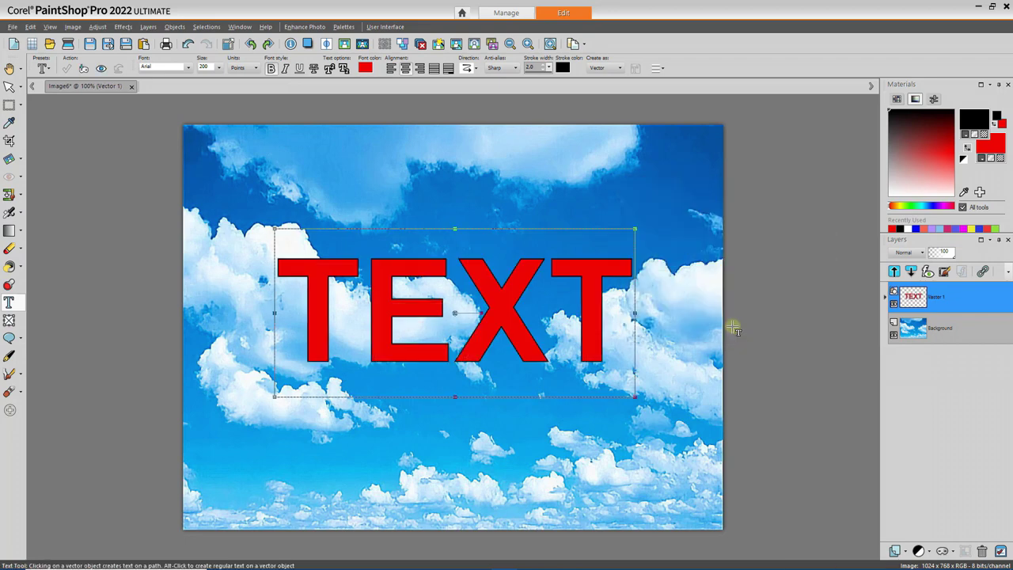
Preview the Drop Shadow effect on the red text with the last used settings and cancel it
{"action": "left_click", "coordinate": [122, 26]}
{"action": "mouse_move", "coordinate": [163, 76]}
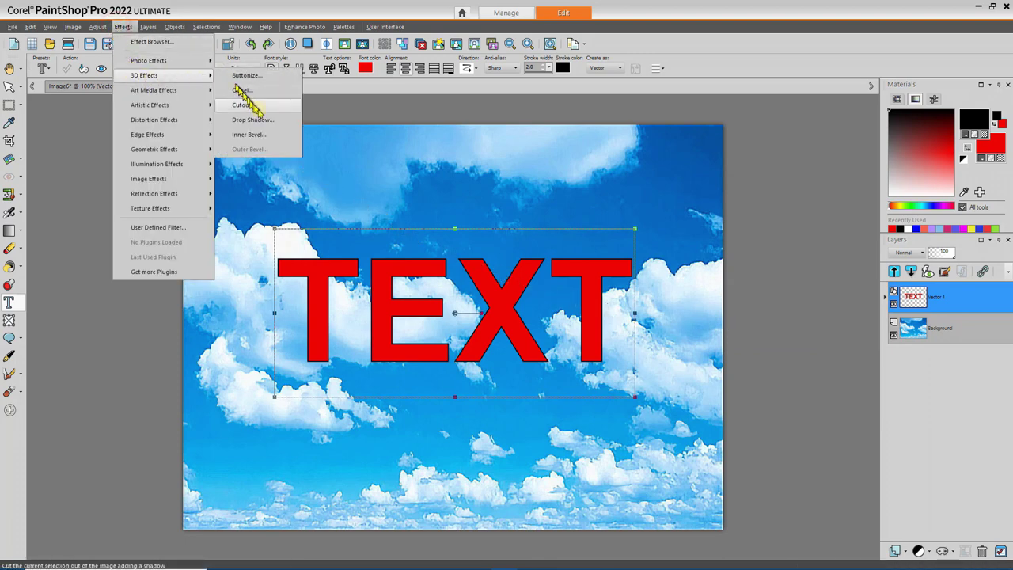
{"action": "left_click", "coordinate": [264, 119]}
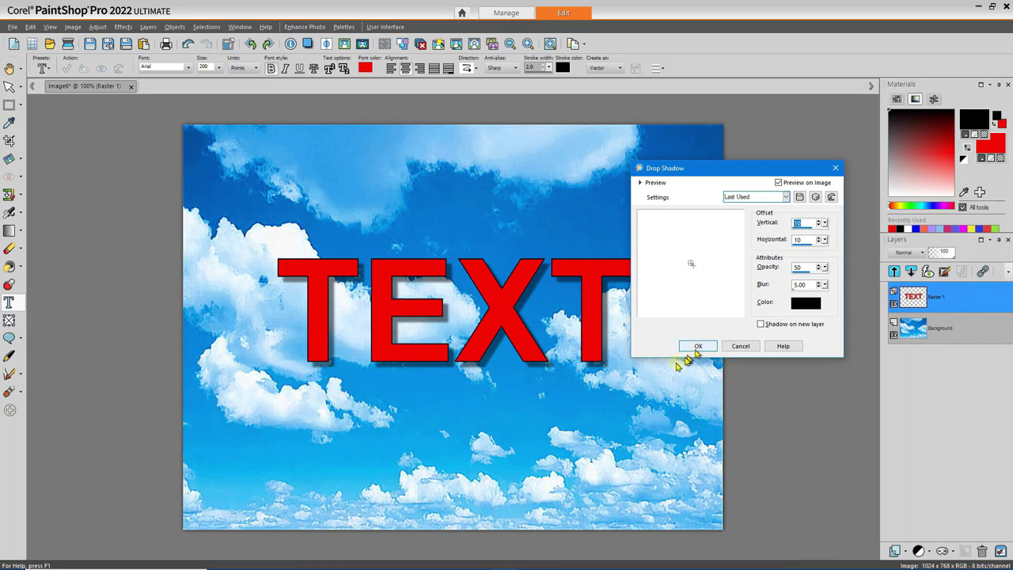
{"action": "left_click", "coordinate": [740, 346]}
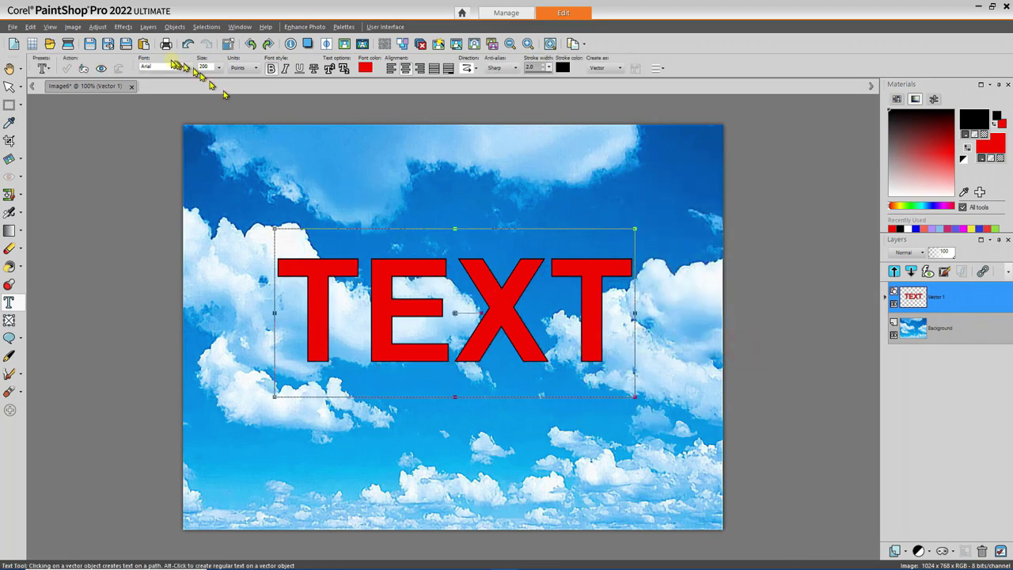
Preview the Inner Bevel 3D effect on the text with bevel shapes 3 and 7, keeping the dialog clear of the lettering, and cancel it
{"action": "left_click", "coordinate": [122, 27]}
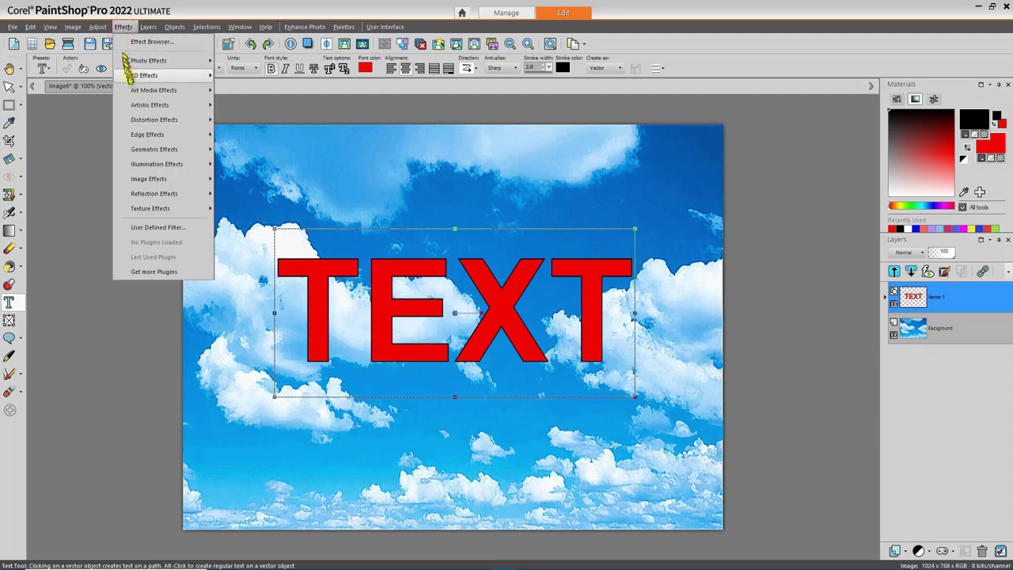
{"action": "mouse_move", "coordinate": [143, 75]}
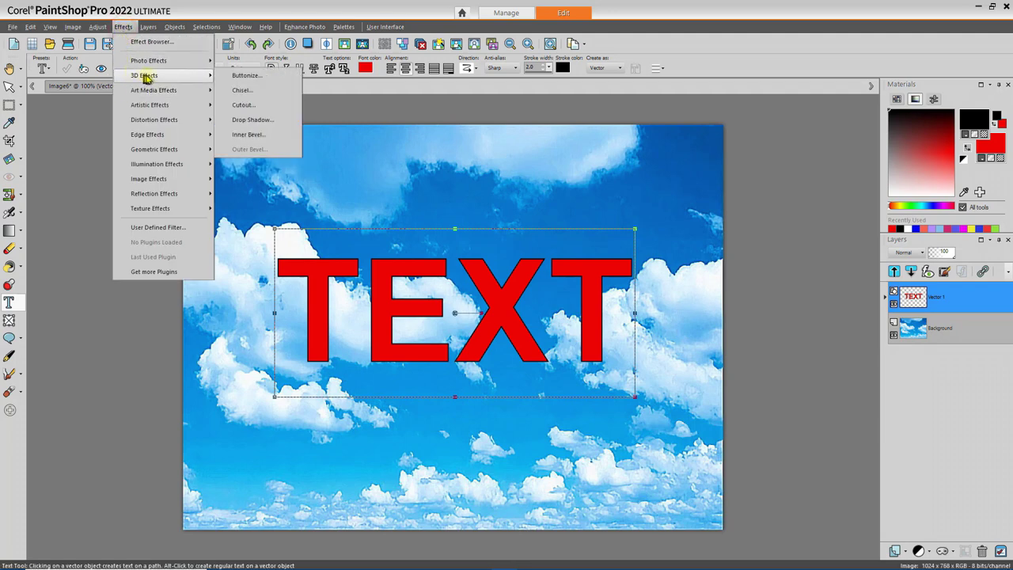
{"action": "left_click", "coordinate": [265, 135]}
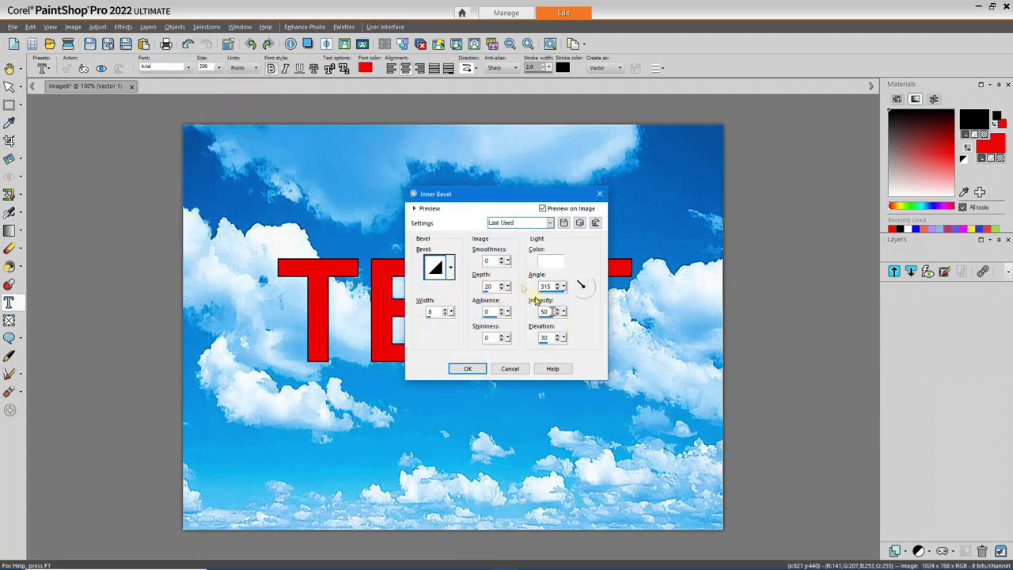
{"action": "left_click_drag", "start_coordinate": [493, 196], "coordinate": [729, 183]}
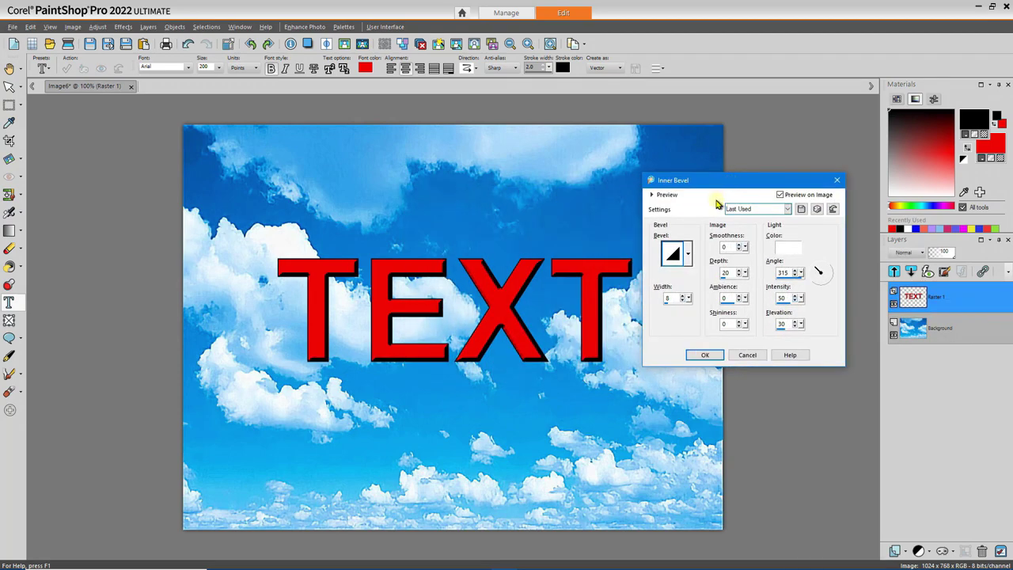
{"action": "left_click", "coordinate": [688, 255]}
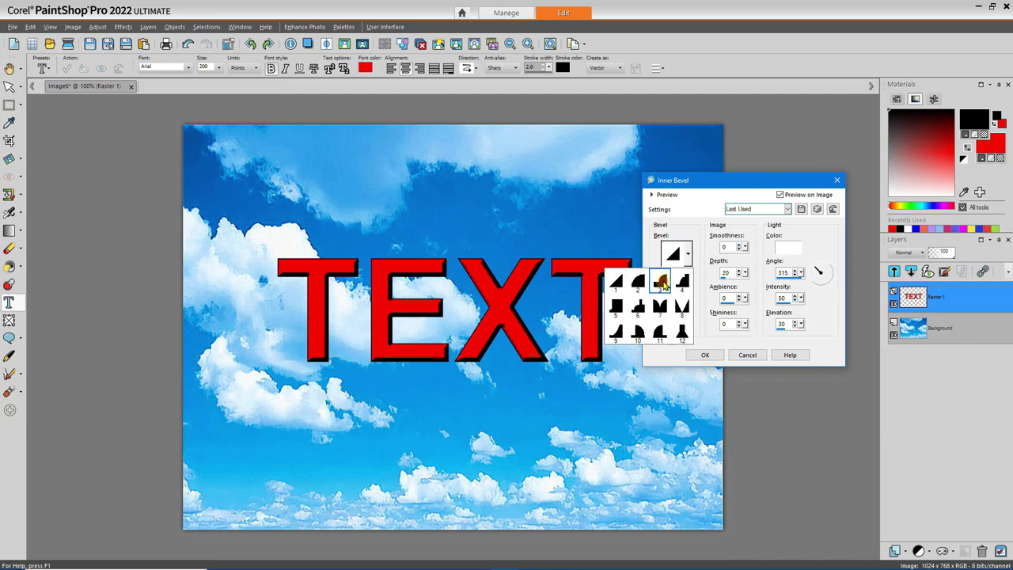
{"action": "left_click", "coordinate": [661, 282]}
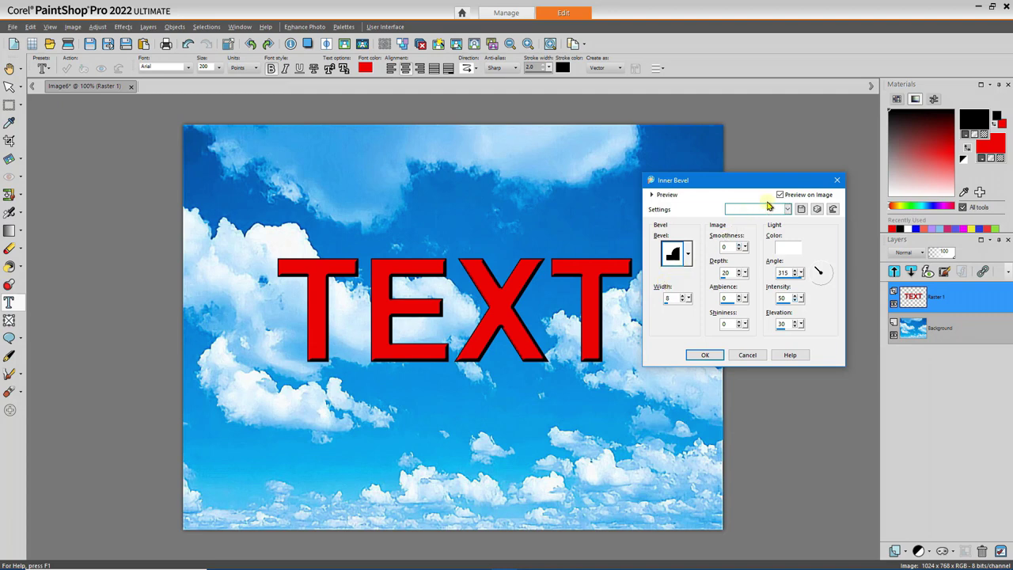
{"action": "left_click", "coordinate": [689, 254]}
{"action": "left_click", "coordinate": [660, 306]}
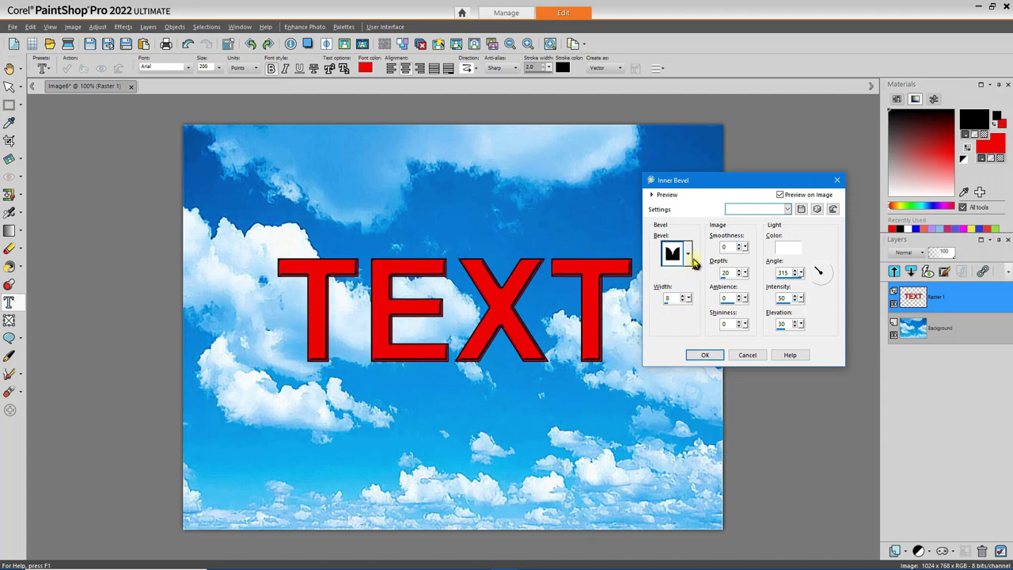
{"action": "left_click", "coordinate": [742, 356]}
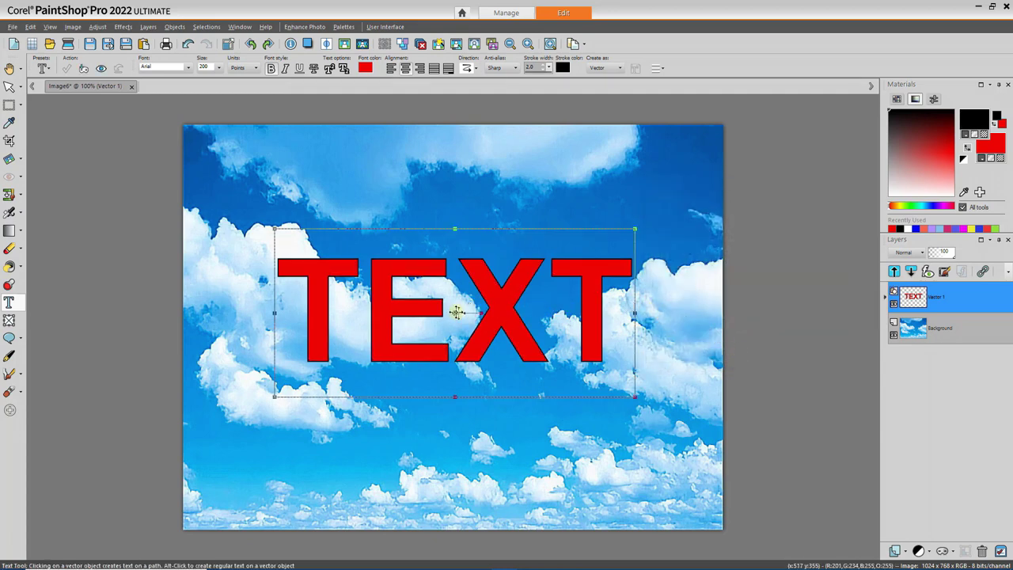
Nudge the text slightly right and down, and try the Overlay blend mode in its layer properties before restoring Normal
{"action": "left_click_drag", "start_coordinate": [456, 311], "coordinate": [462, 314]}
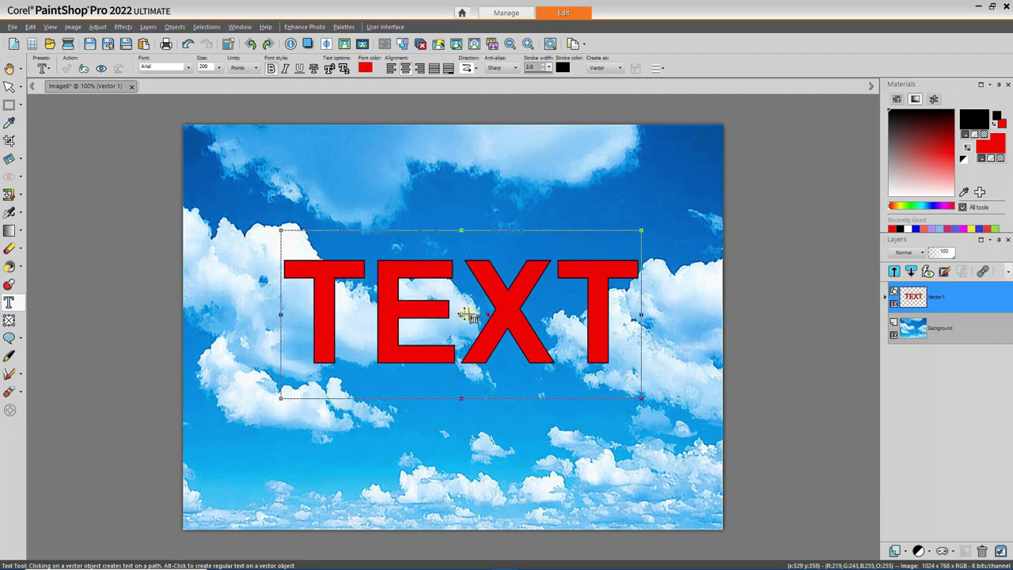
{"action": "right_click", "coordinate": [967, 298]}
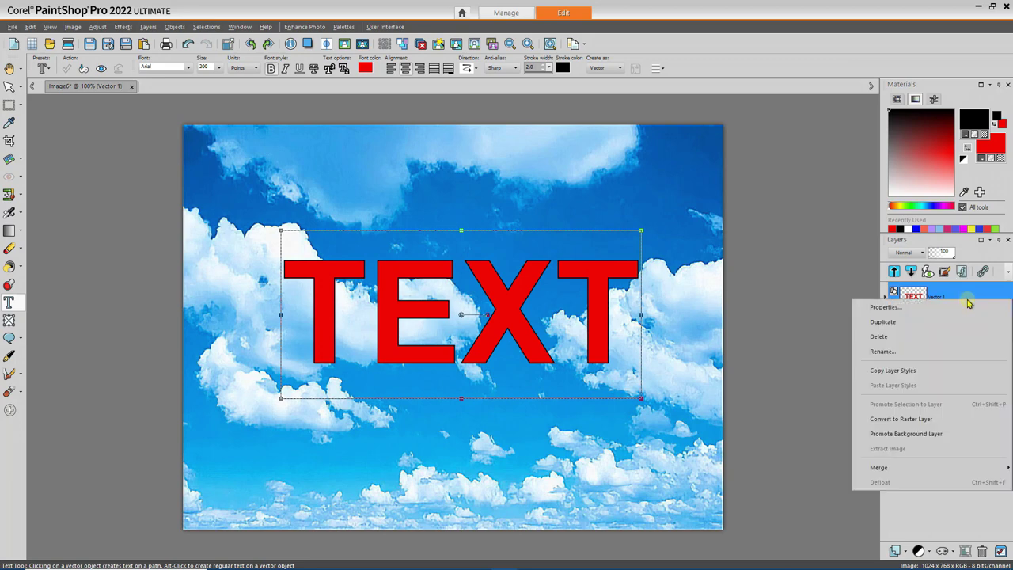
{"action": "left_click", "coordinate": [906, 311]}
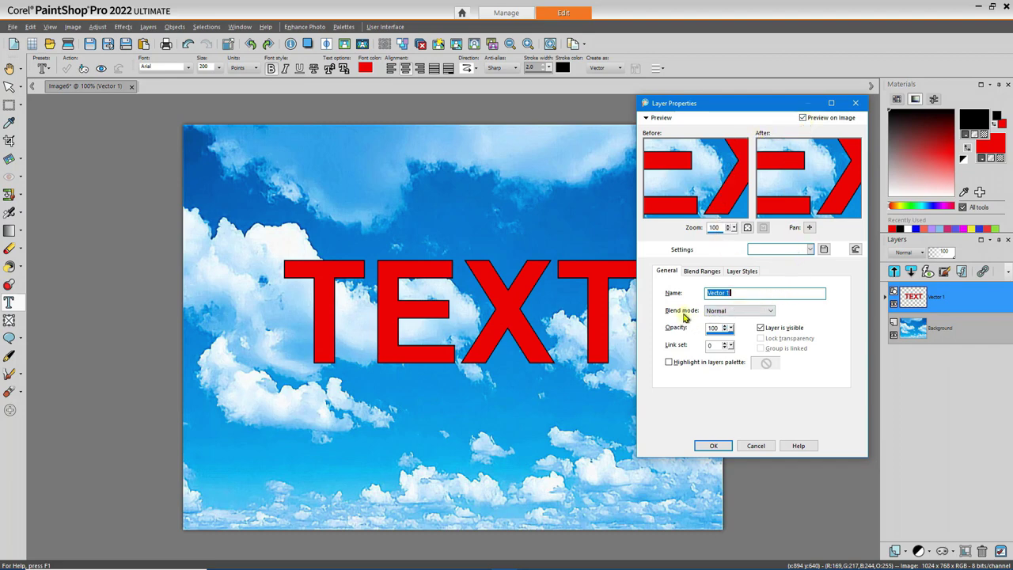
{"action": "left_click", "coordinate": [770, 314]}
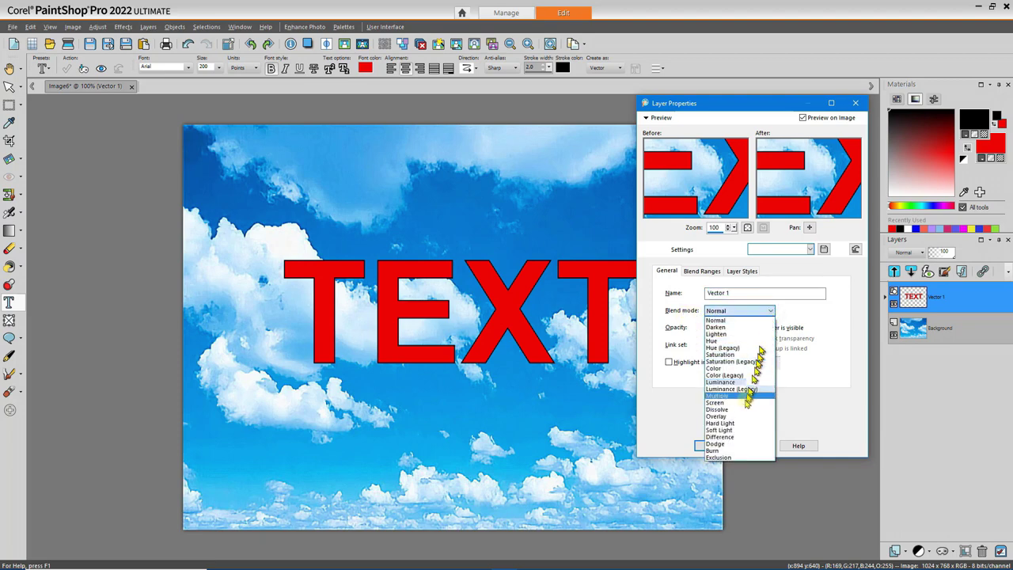
{"action": "left_click", "coordinate": [721, 417]}
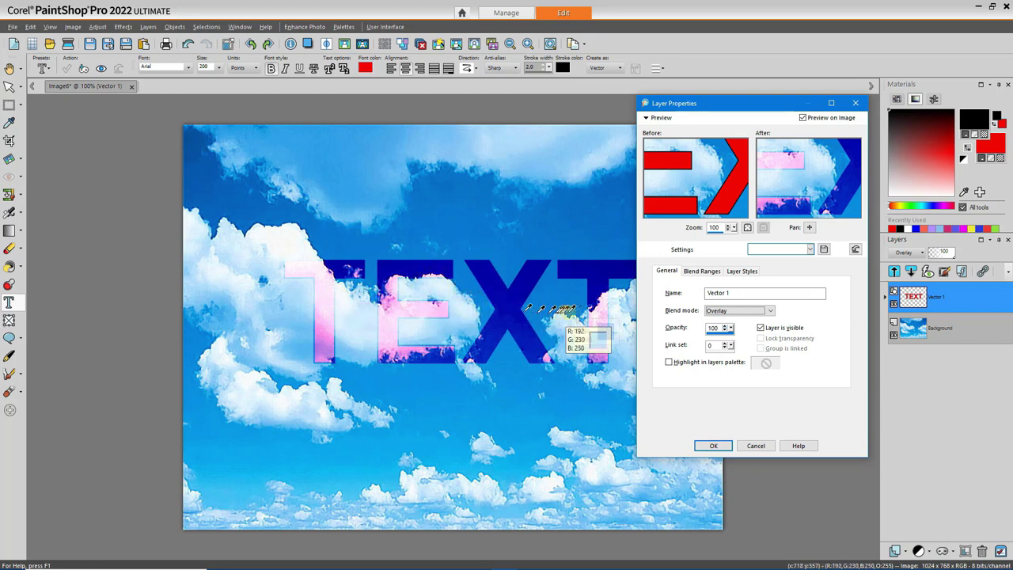
{"action": "left_click", "coordinate": [769, 311]}
{"action": "left_click", "coordinate": [744, 321]}
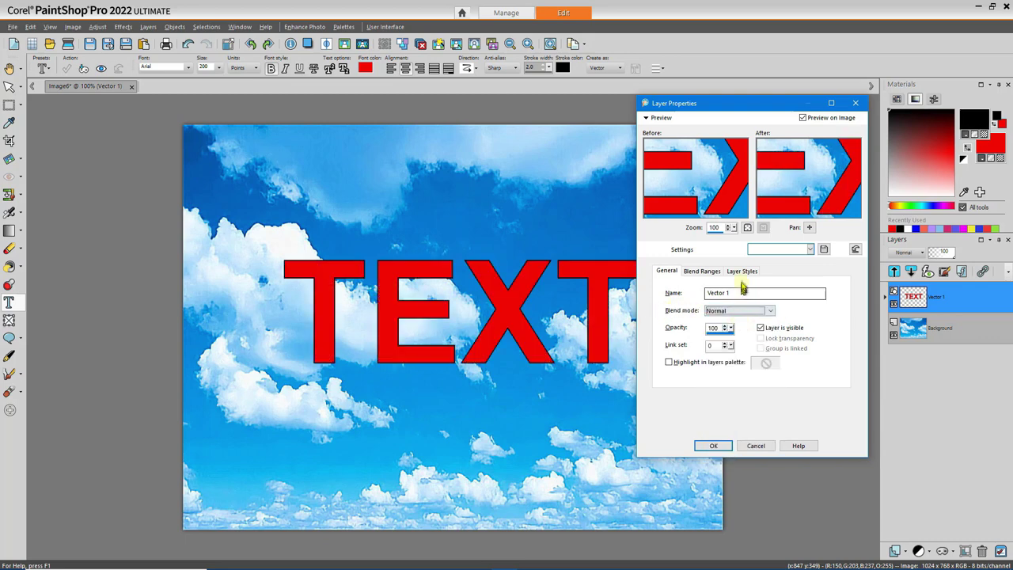
Try the Reflection layer style and a blue Outer Glow on the text, switching each one off again
{"action": "left_click", "coordinate": [743, 271]}
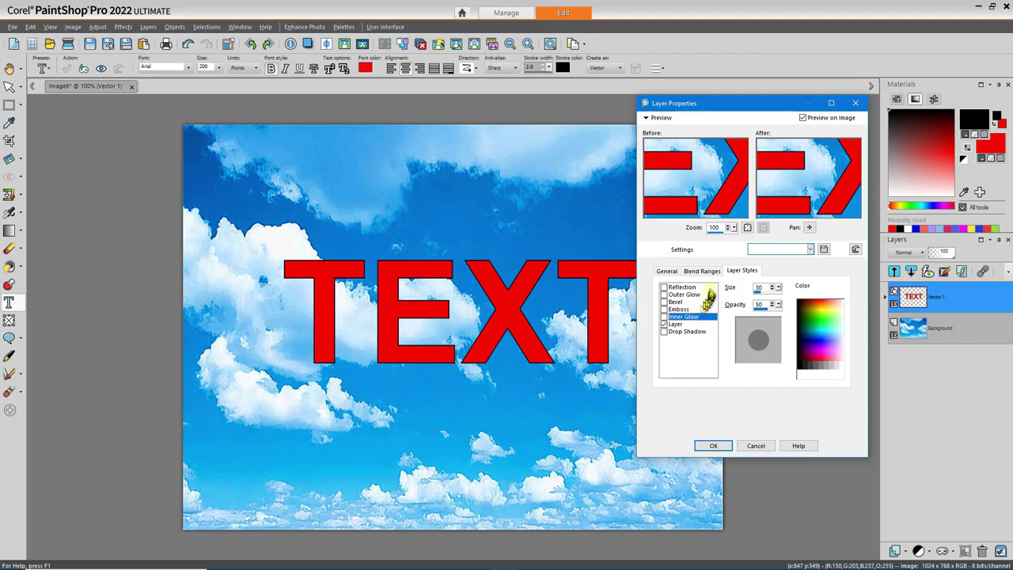
{"action": "left_click", "coordinate": [664, 287]}
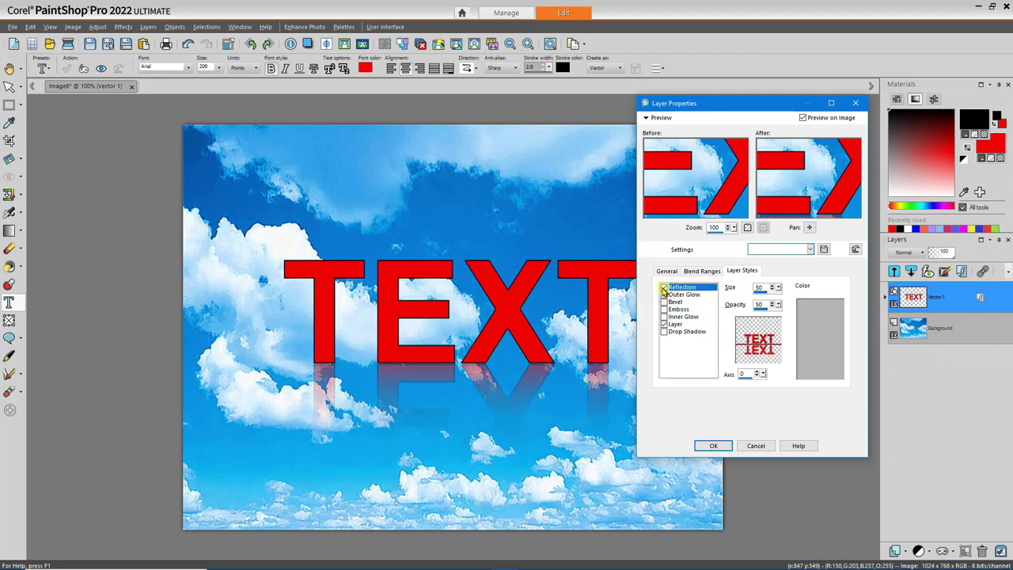
{"action": "left_click", "coordinate": [664, 287]}
{"action": "left_click", "coordinate": [664, 295]}
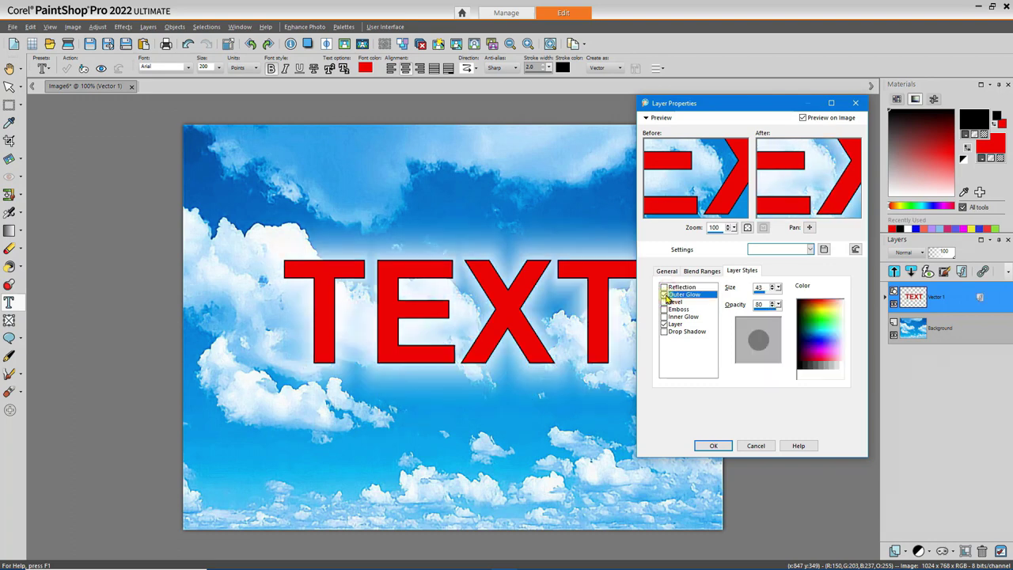
{"action": "left_click", "coordinate": [827, 338]}
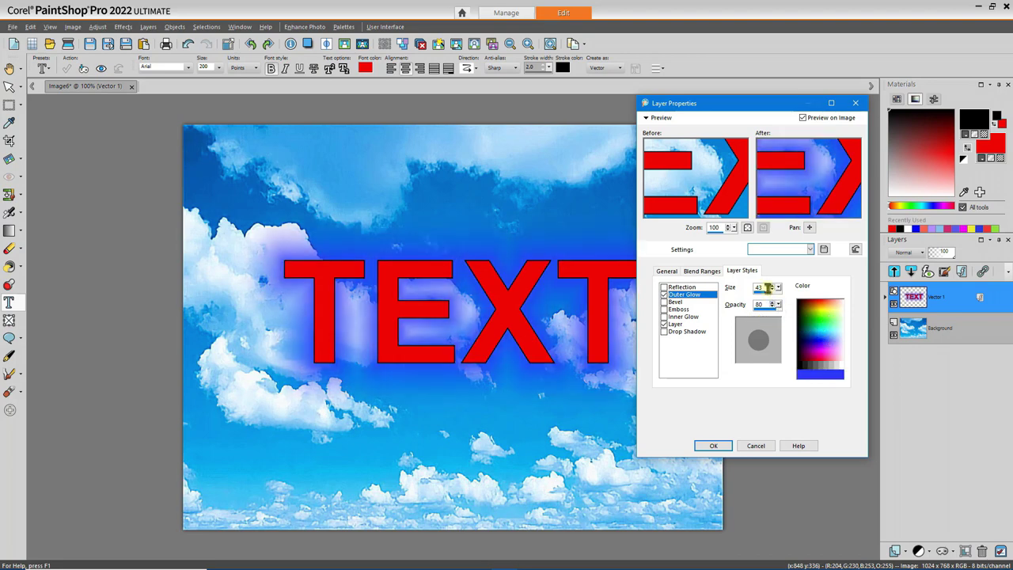
{"action": "left_click", "coordinate": [664, 293]}
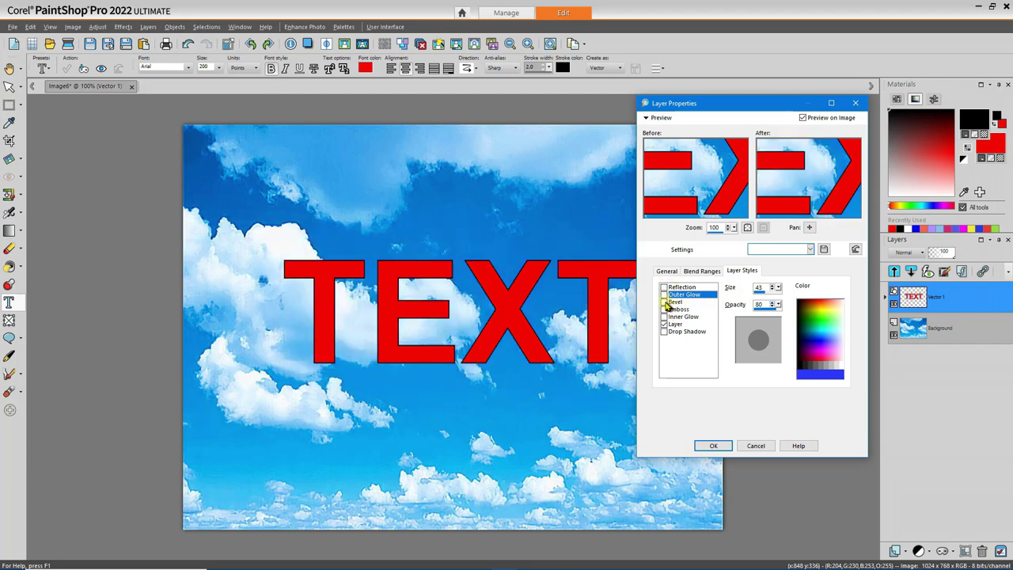
Try the Bevel layer style on the text, set its colour to light blue, and switch the style off
{"action": "left_click", "coordinate": [664, 303]}
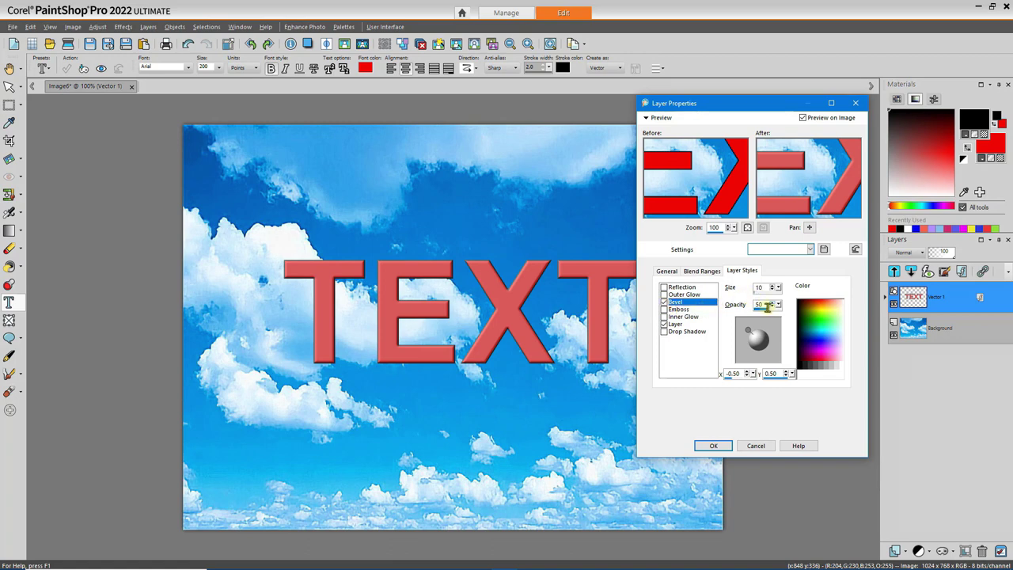
{"action": "left_click", "coordinate": [832, 328]}
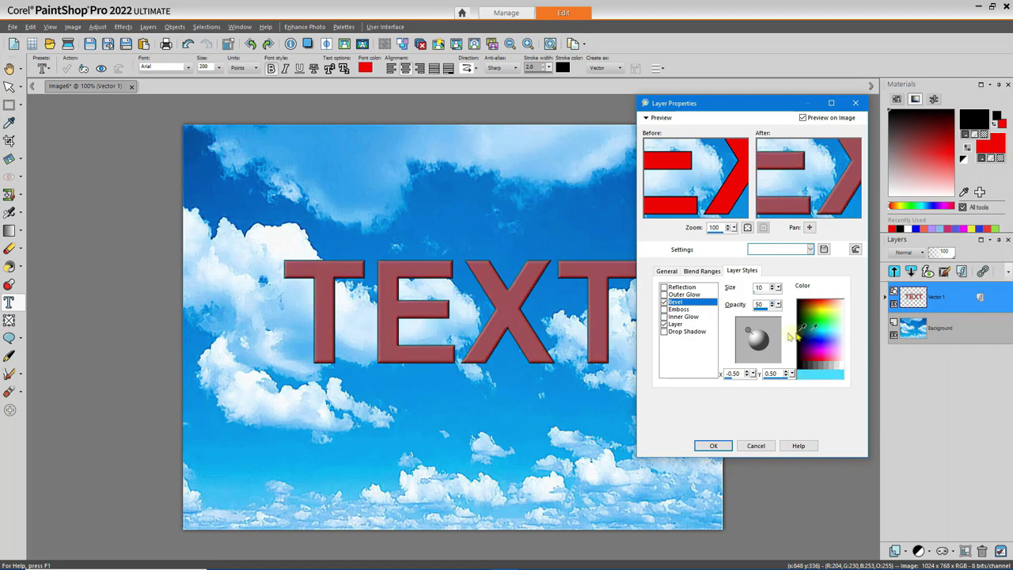
{"action": "left_click", "coordinate": [665, 302]}
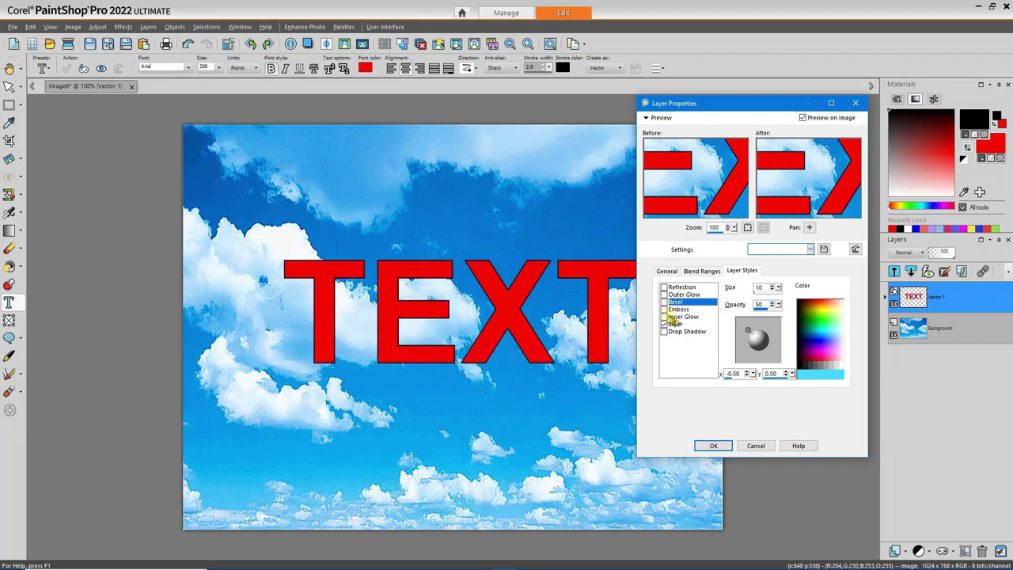
Try the Emboss and Inner Glow layer styles on the text, leaving both switched off
{"action": "left_click", "coordinate": [669, 309]}
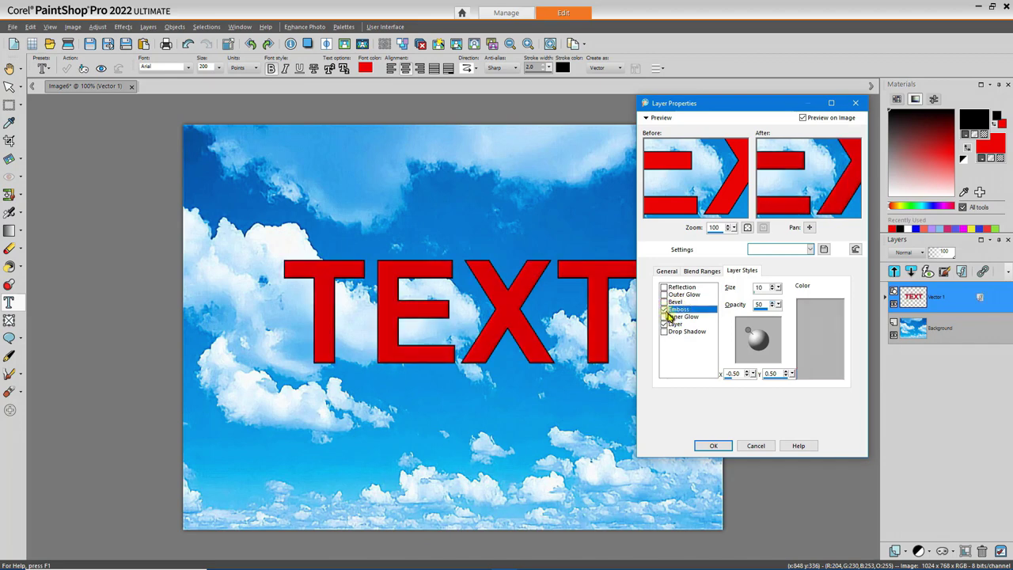
{"action": "left_click", "coordinate": [664, 317]}
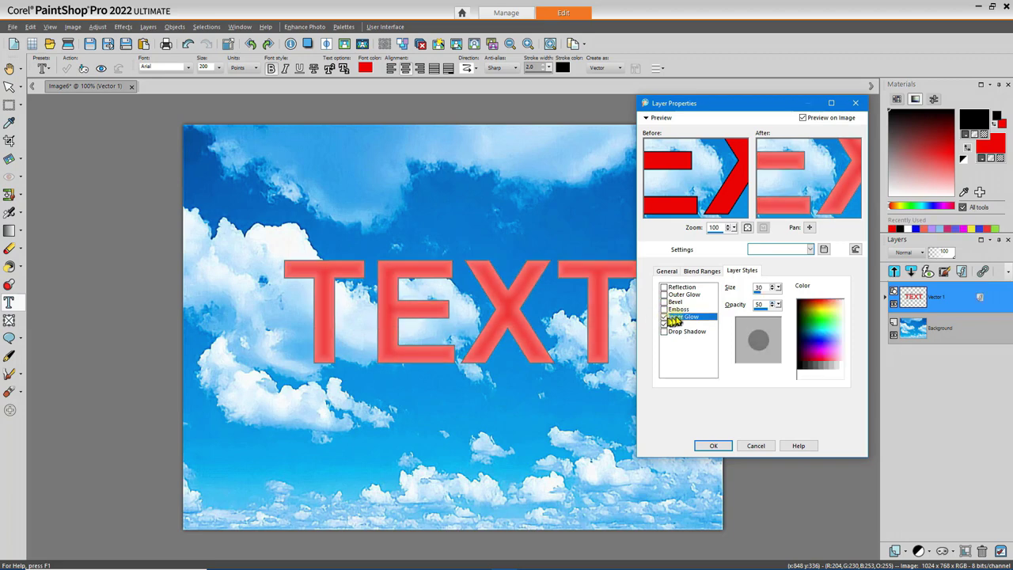
{"action": "left_click", "coordinate": [664, 317]}
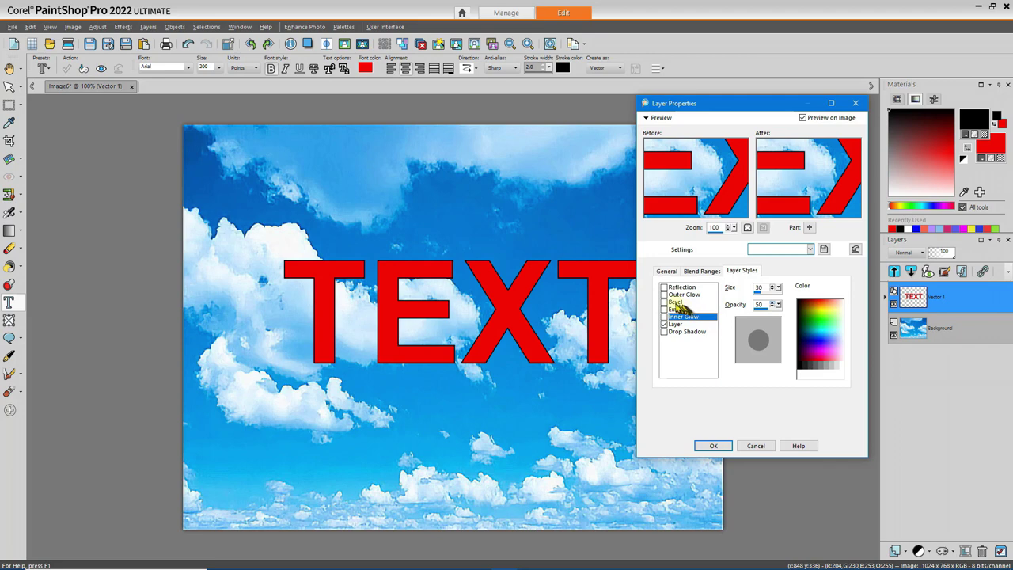
Apply the Bevel layer style to the text, and enlarge the lettering around the centre of the image
{"action": "left_click", "coordinate": [664, 302]}
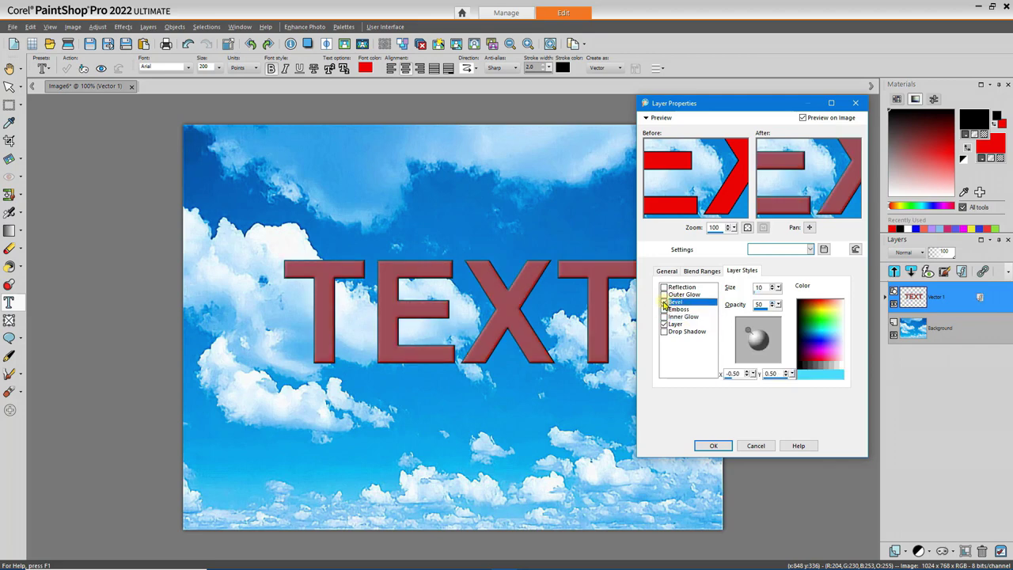
{"action": "left_click", "coordinate": [714, 445]}
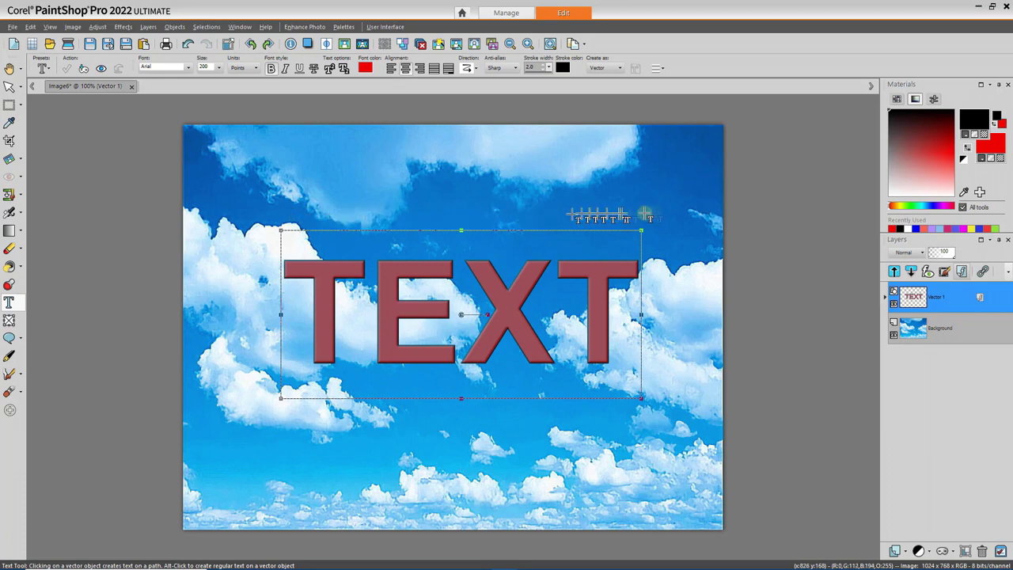
{"action": "left_click_drag", "start_coordinate": [641, 229], "coordinate": [683, 188]}
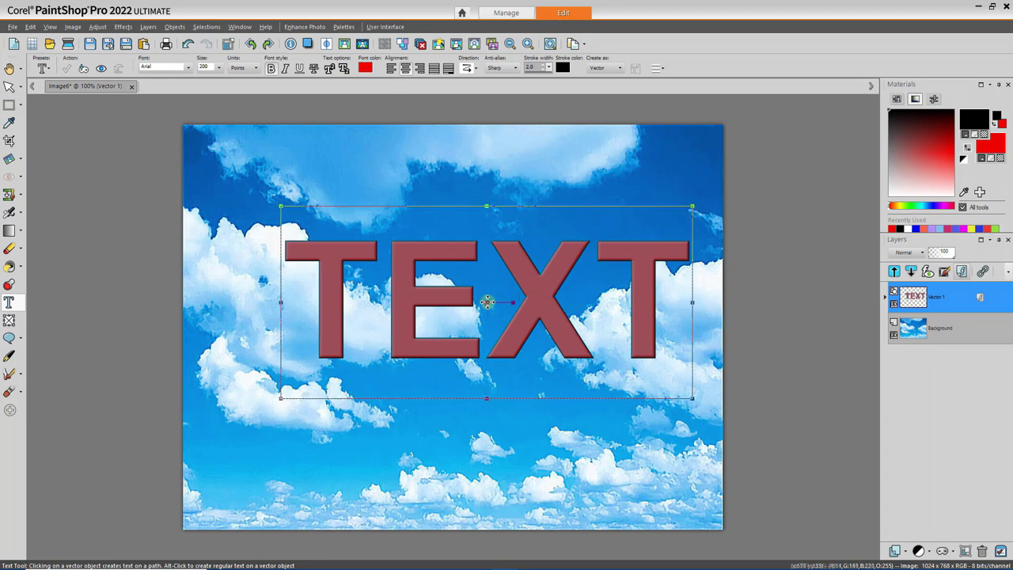
{"action": "left_click_drag", "start_coordinate": [487, 302], "coordinate": [460, 314]}
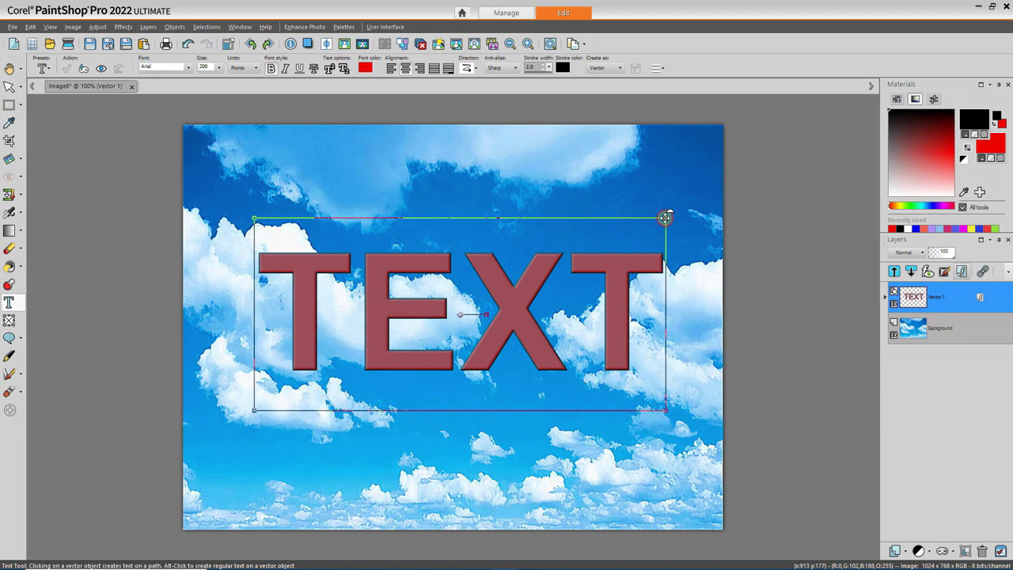
Try perspective distortions of the text from its upper-right and lower-right corners, undoing each one
{"action": "left_click_drag", "start_coordinate": [665, 217], "coordinate": [557, 214]}
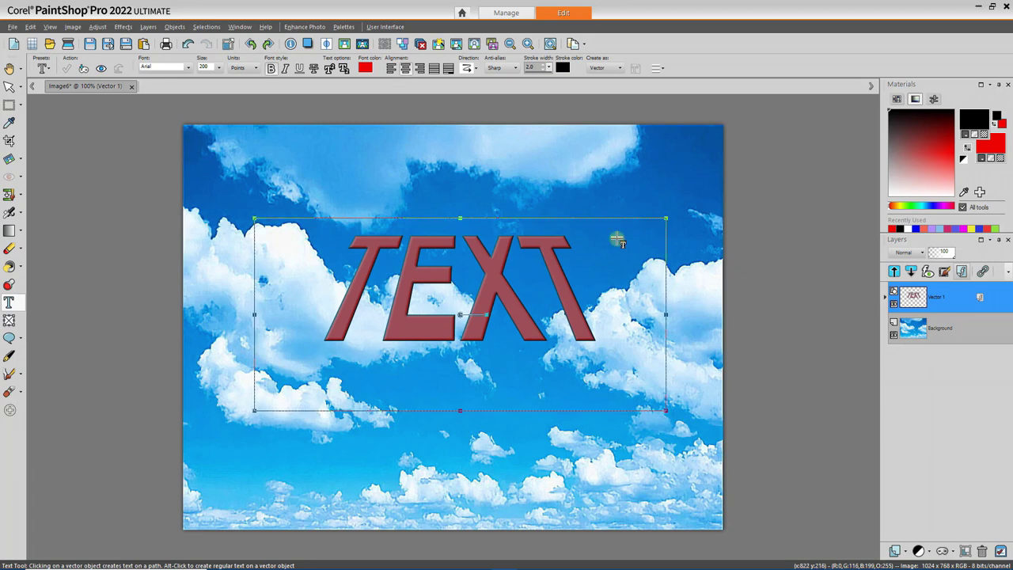
{"action": "key", "text": "ctrl+z"}
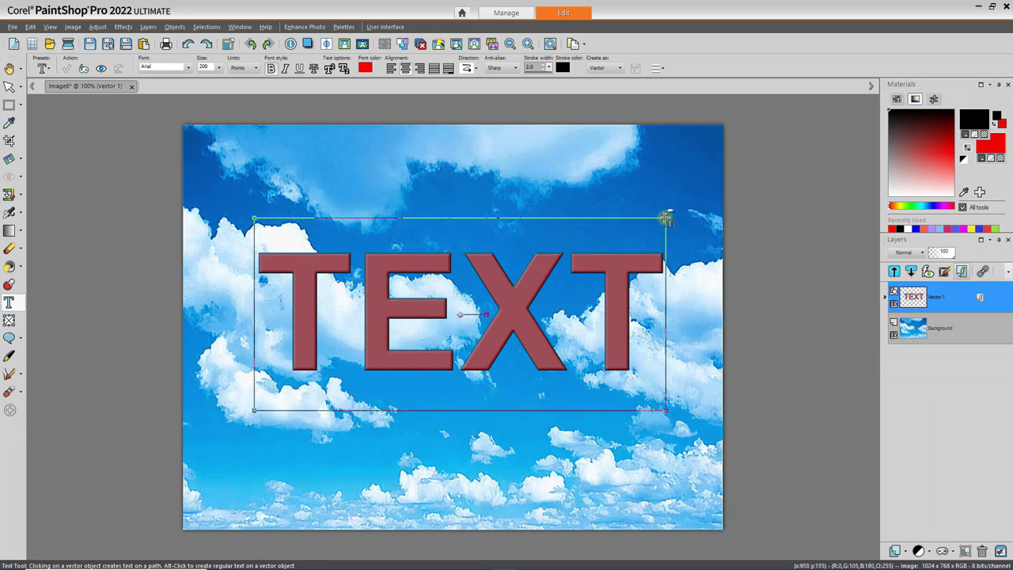
{"action": "left_click_drag", "start_coordinate": [665, 217], "coordinate": [670, 273]}
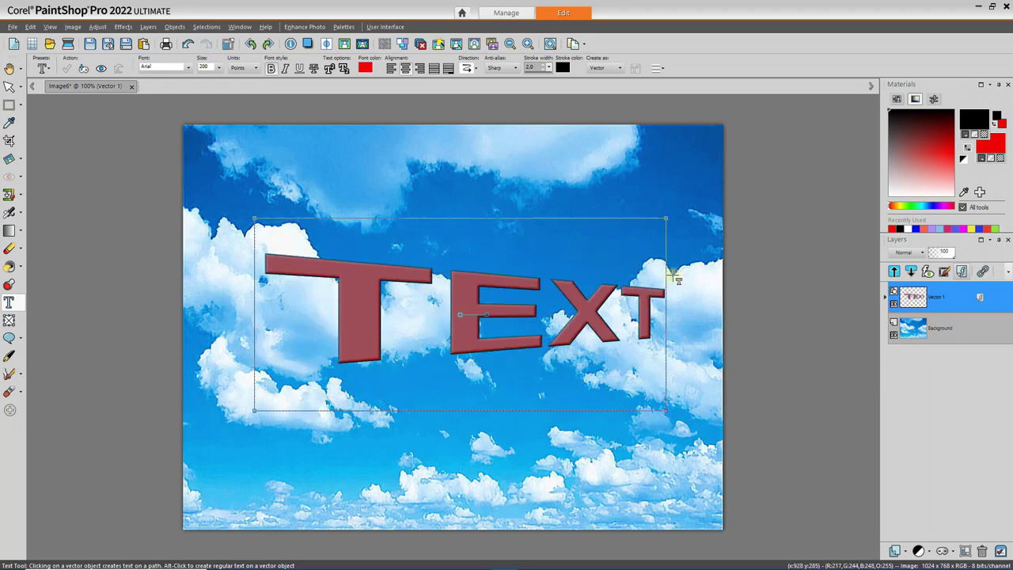
{"action": "key", "text": "ctrl+z"}
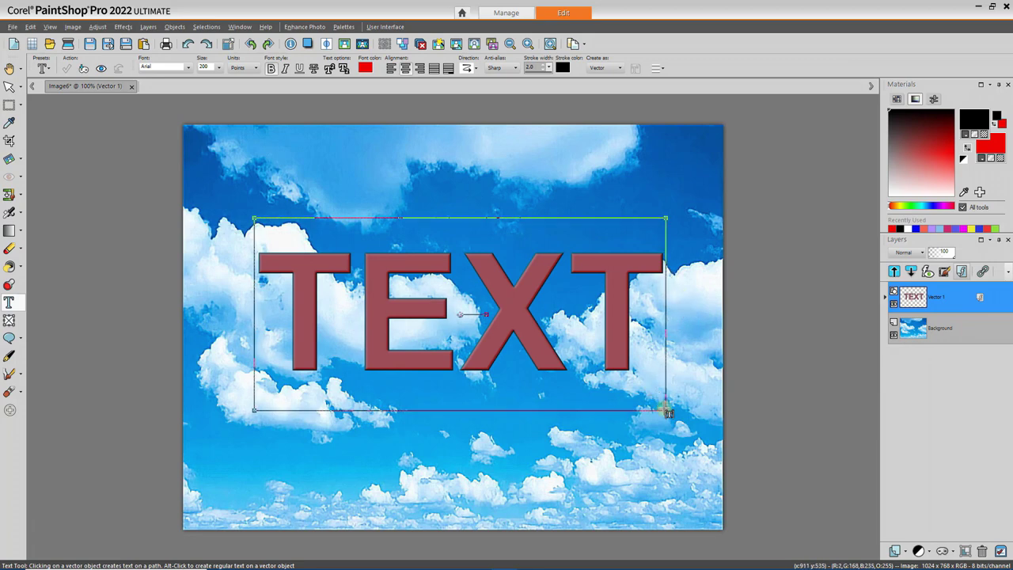
{"action": "left_click_drag", "start_coordinate": [664, 409], "coordinate": [568, 410]}
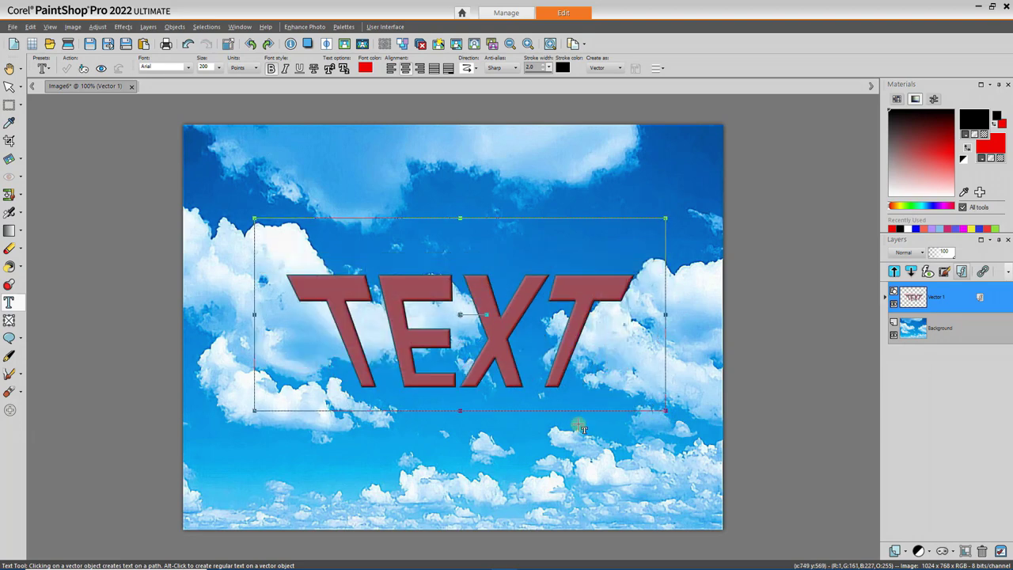
{"action": "key", "text": "ctrl+z"}
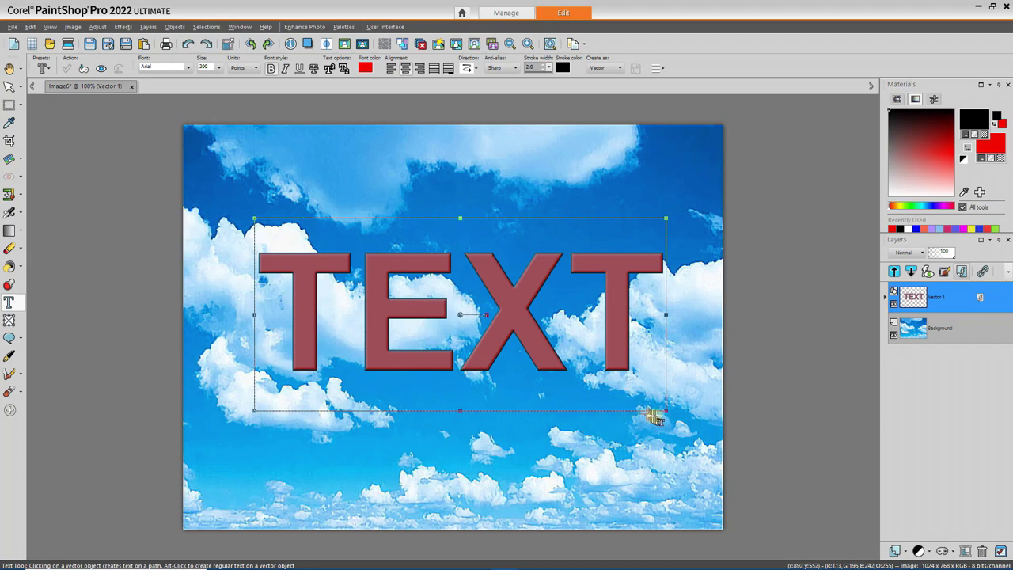
Try perspective distortions of the text, spreading its right side vertically and narrowing its top edge horizontally, undoing each one
{"action": "left_click_drag", "start_coordinate": [665, 410], "coordinate": [666, 474]}
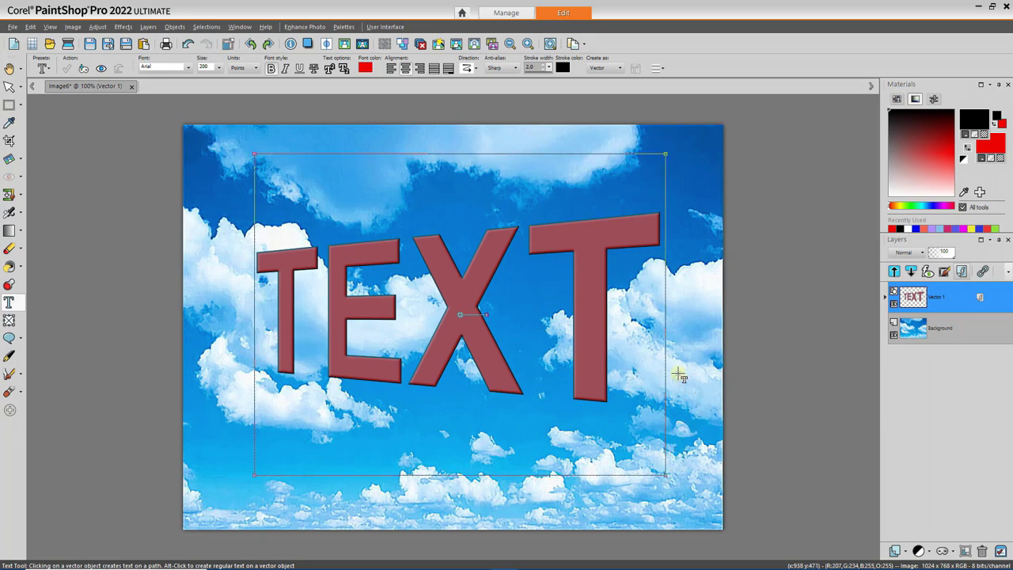
{"action": "key", "text": "ctrl+z"}
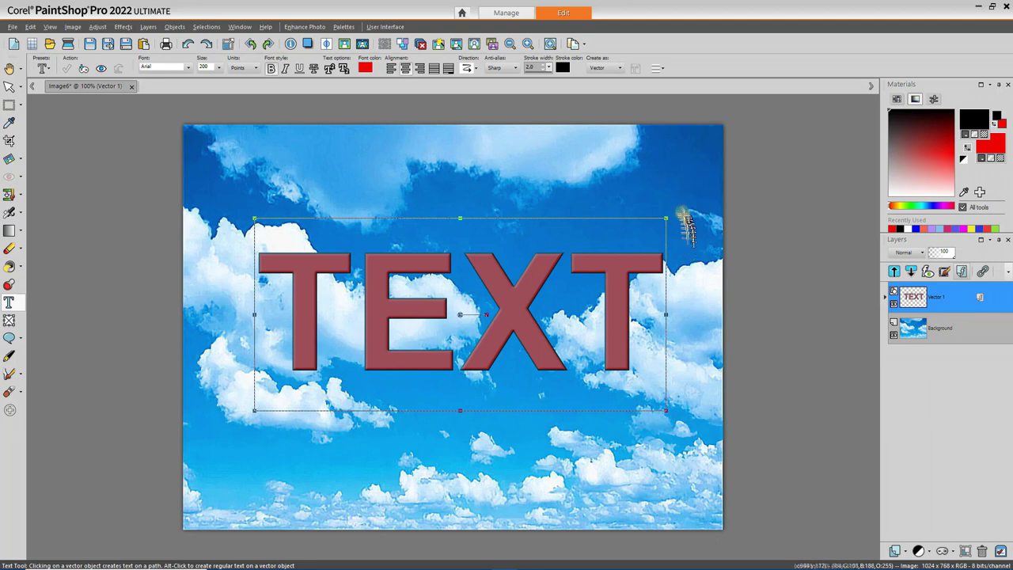
{"action": "left_click_drag", "start_coordinate": [667, 217], "coordinate": [625, 211]}
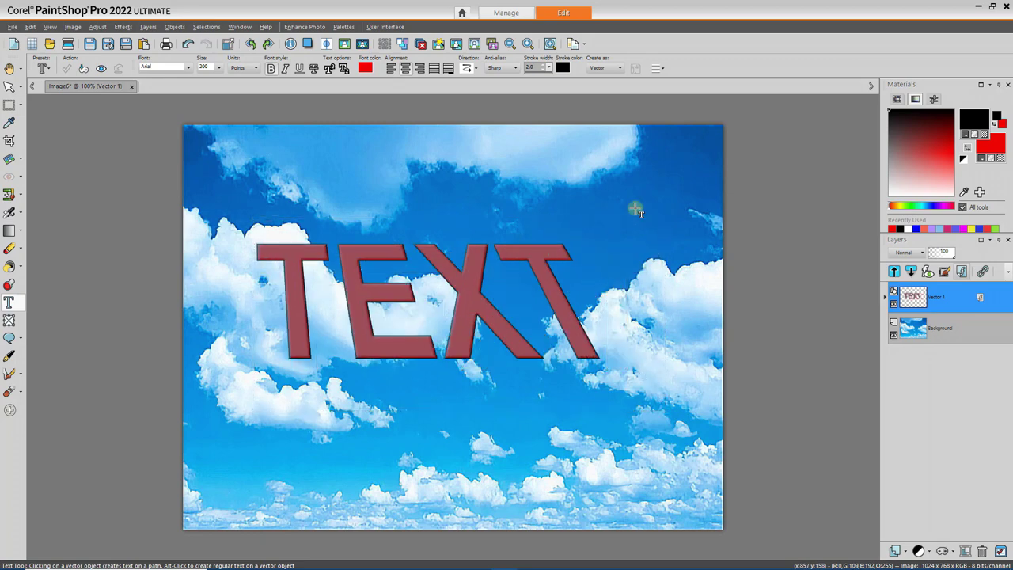
{"action": "key", "text": "ctrl+z"}
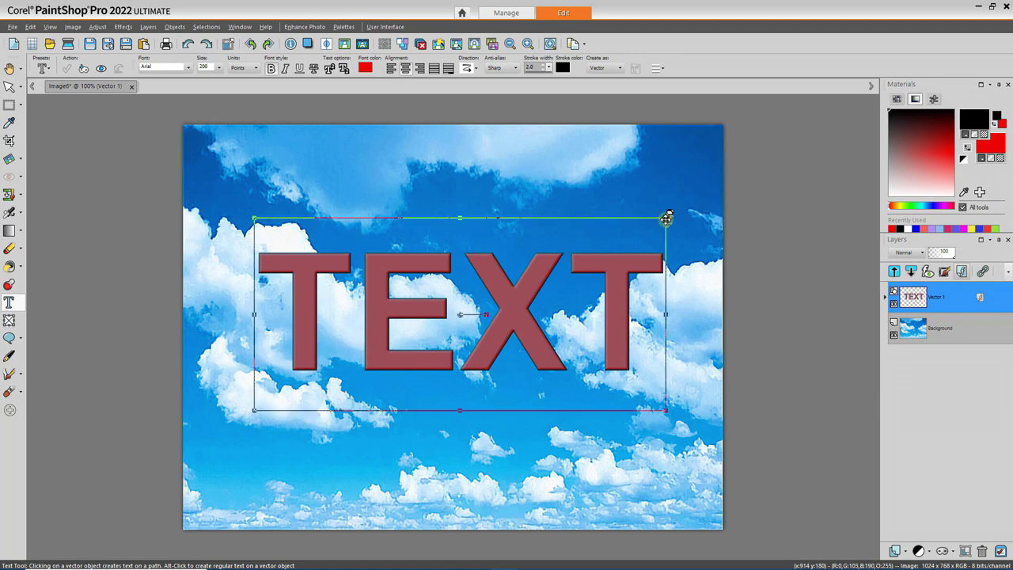
Try distorting only the text's upper-right corner, once outward to the side and once upward, undoing each change
{"action": "left_click_drag", "start_coordinate": [666, 216], "coordinate": [737, 220]}
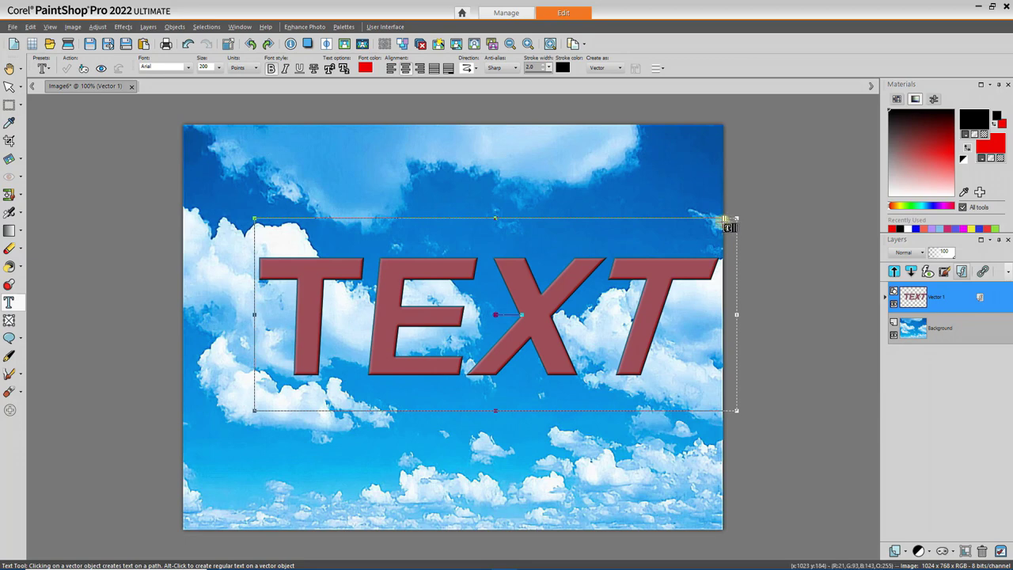
{"action": "key", "text": "ctrl+z"}
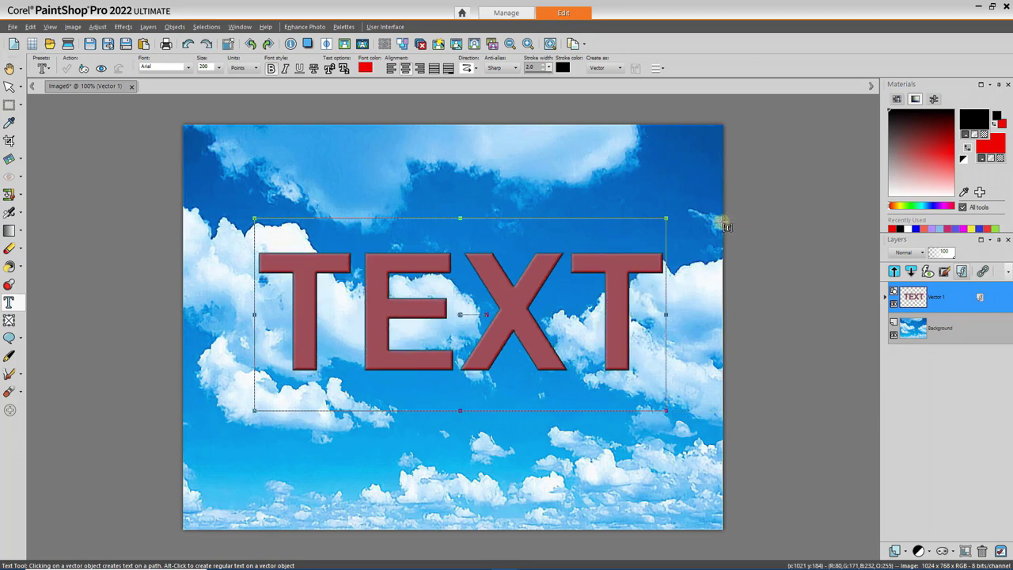
{"action": "left_click_drag", "start_coordinate": [665, 219], "coordinate": [661, 162]}
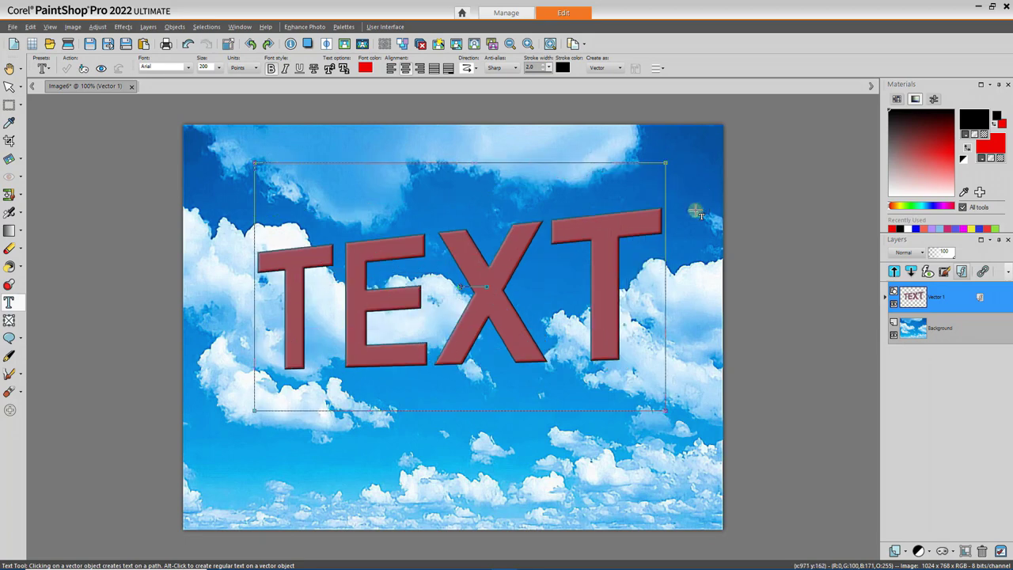
{"action": "key", "text": "ctrl+z"}
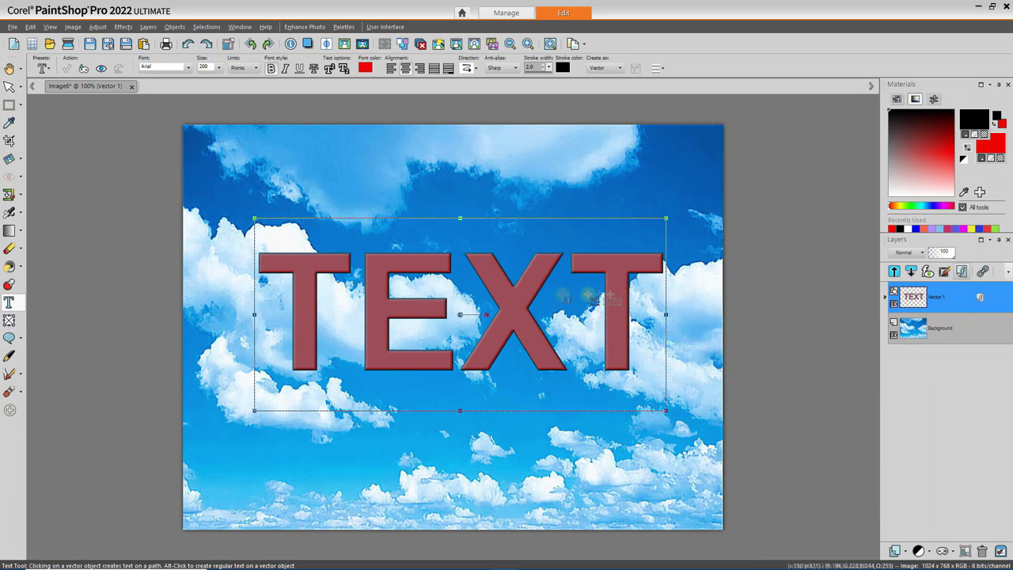
Set the blend mode of the Vector 1 text layer to Overlay, and close the image without saving it
{"action": "right_click", "coordinate": [959, 296]}
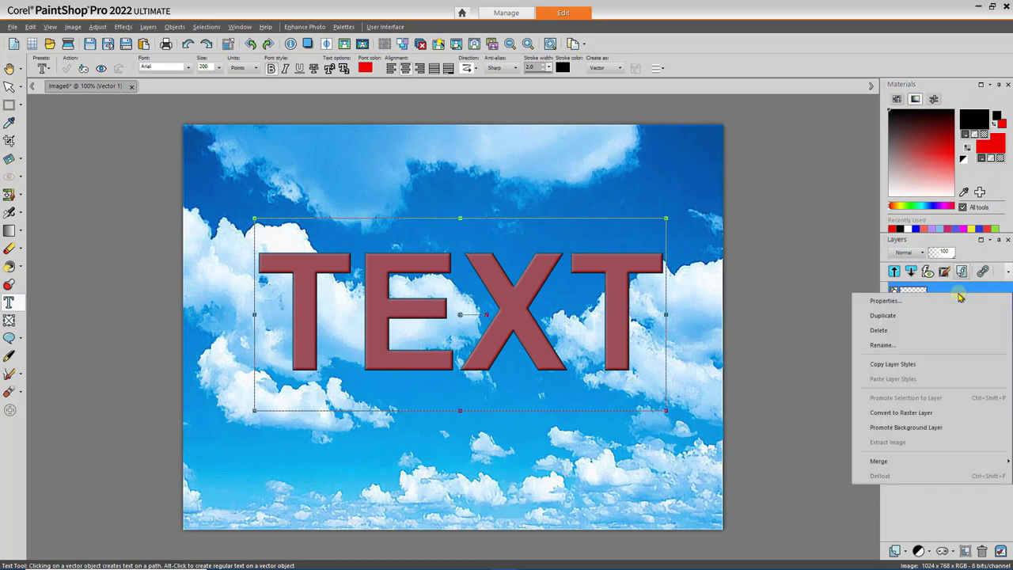
{"action": "left_click", "coordinate": [902, 301]}
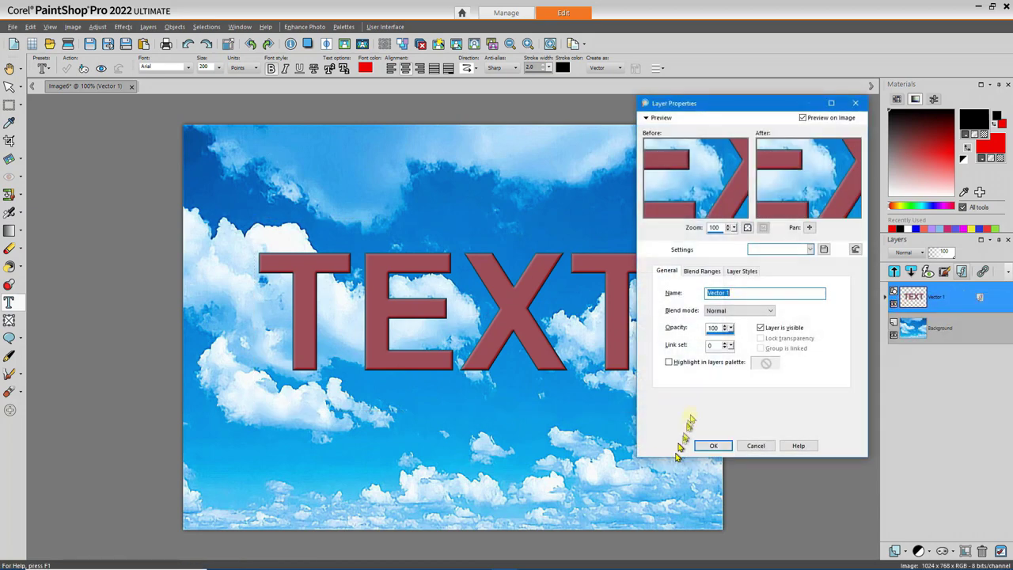
{"action": "left_click", "coordinate": [716, 311]}
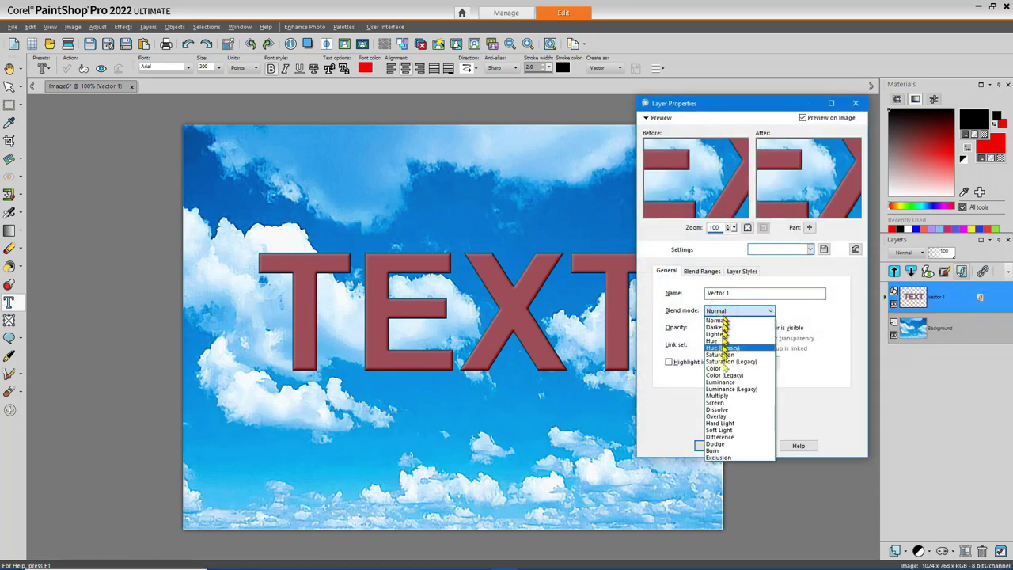
{"action": "left_click", "coordinate": [716, 416]}
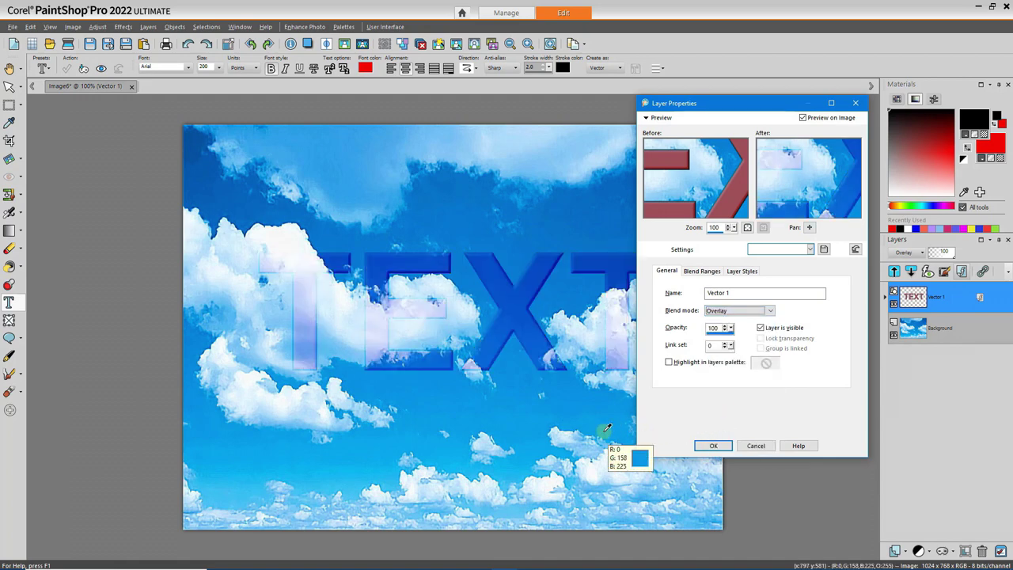
{"action": "left_click", "coordinate": [715, 447]}
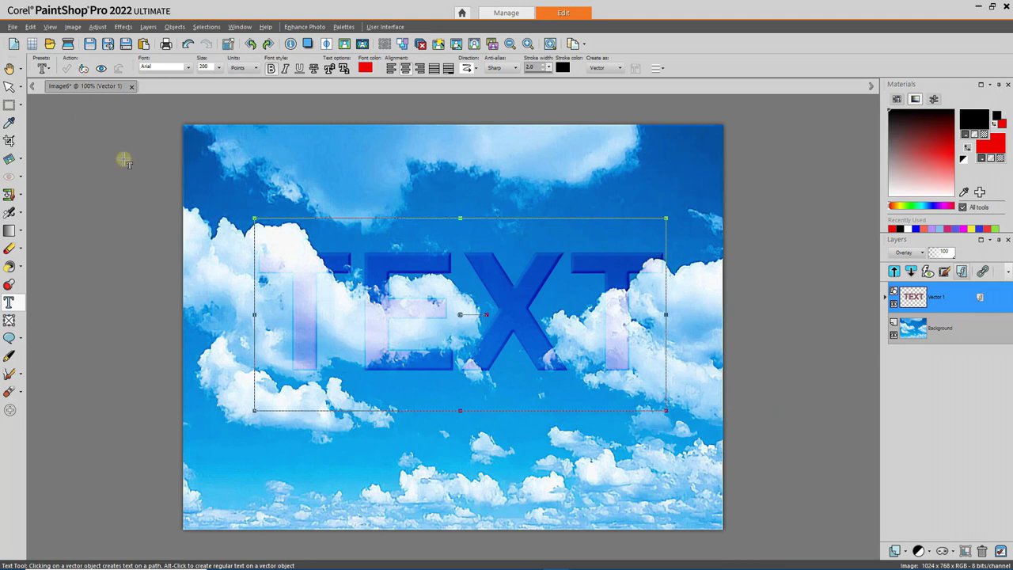
{"action": "left_click", "coordinate": [132, 87]}
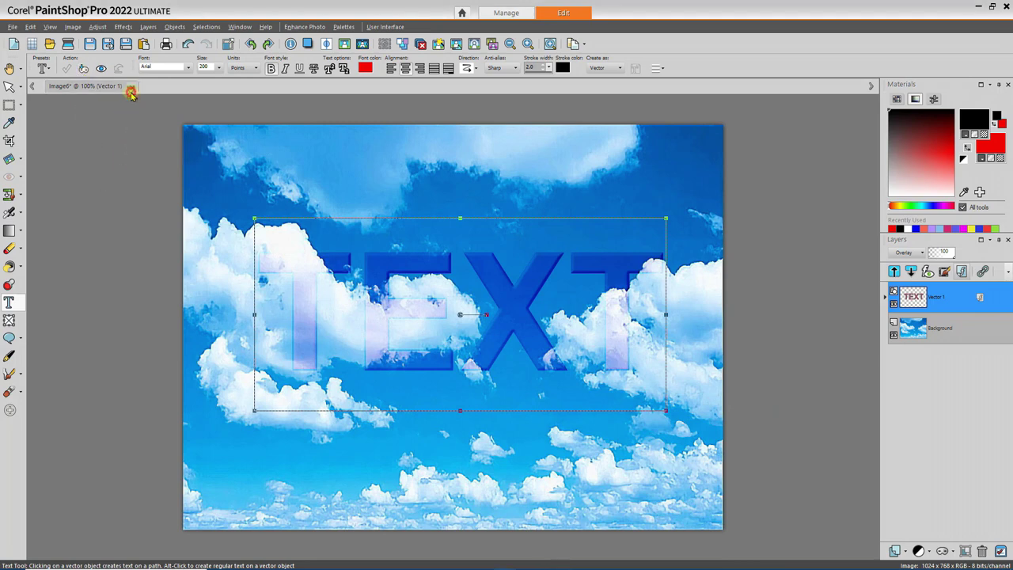
{"action": "left_click", "coordinate": [510, 313]}
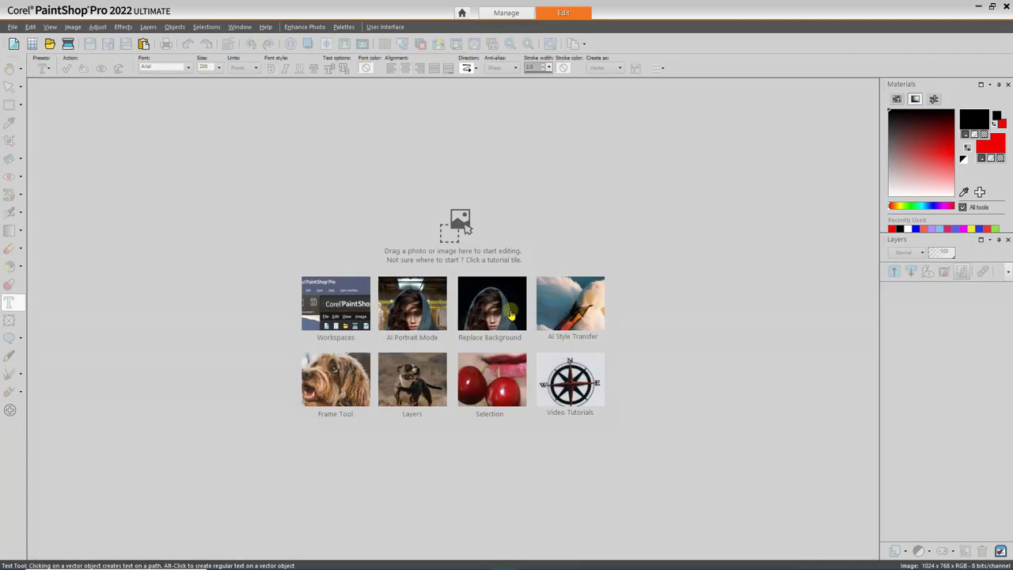
Switch to Adobe Reader, copy the Tulips image from page 9 of the sample image book, and paste it as a new image in PaintShop Pro
{"action": "key", "text": "alt+Tab"}
{"action": "scroll", "coordinate": [163, 281], "scroll_direction": "down", "scroll_amount": 8}
{"action": "scroll", "coordinate": [160, 287], "scroll_direction": "down", "scroll_amount": 2}
{"action": "left_click", "coordinate": [108, 337]}
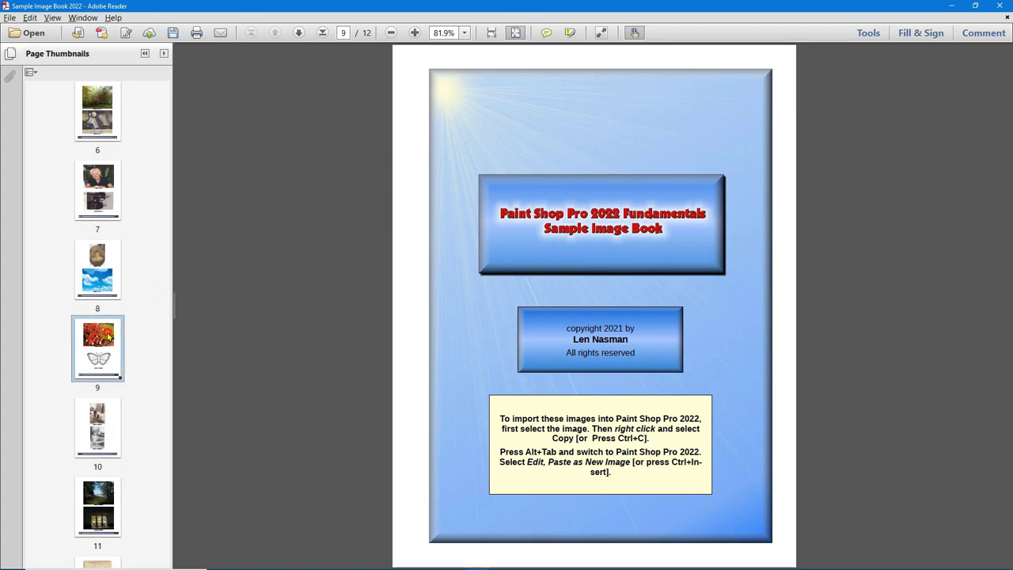
{"action": "left_click", "coordinate": [557, 197]}
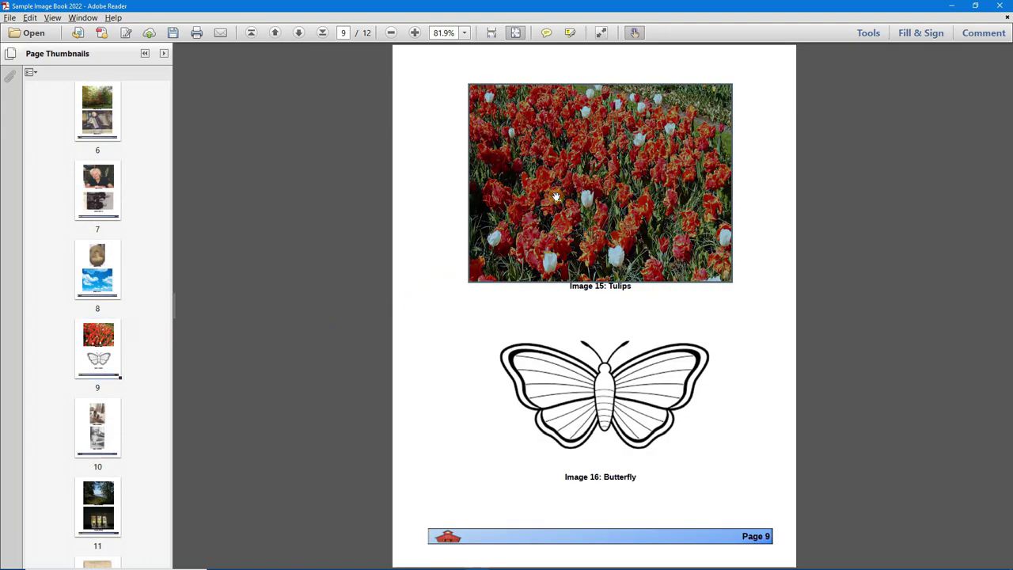
{"action": "right_click", "coordinate": [556, 198]}
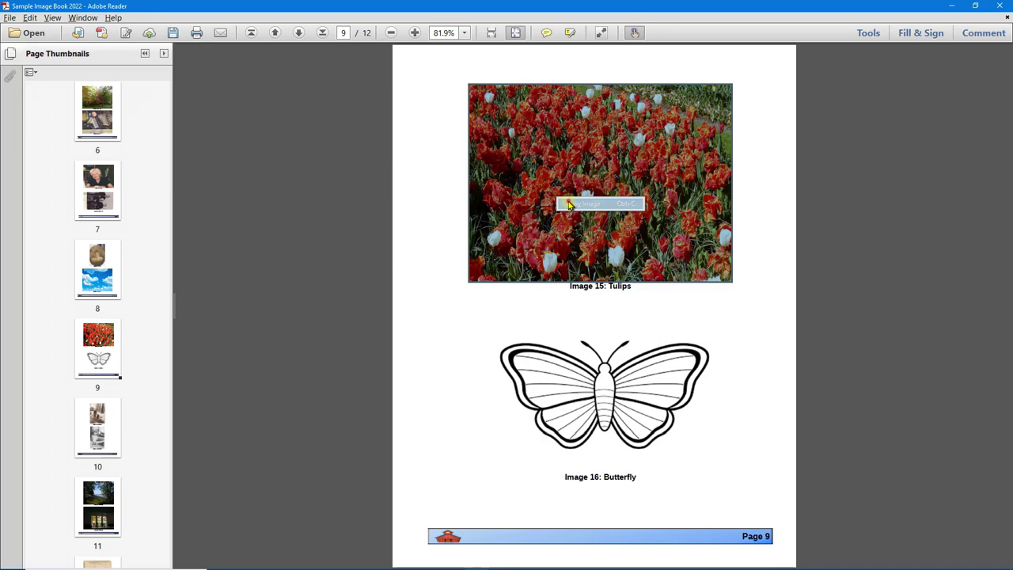
{"action": "left_click", "coordinate": [568, 204]}
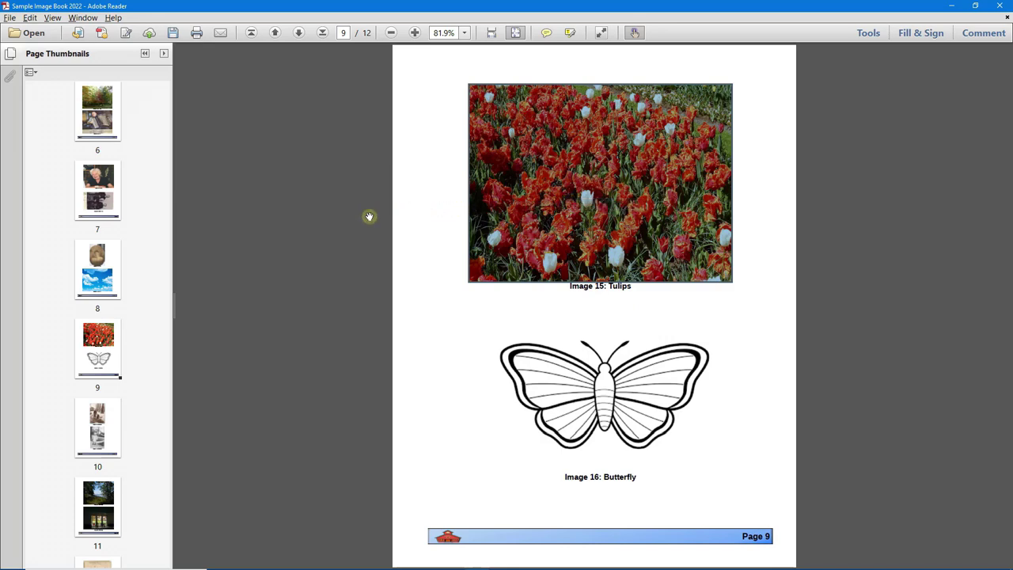
{"action": "key", "text": "alt+Tab"}
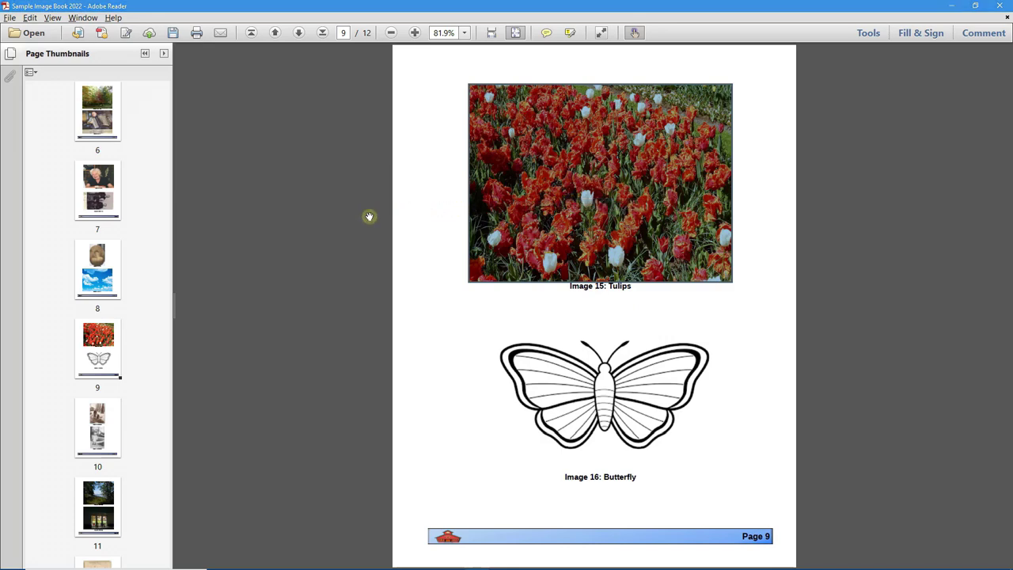
{"action": "key", "text": "ctrl+v"}
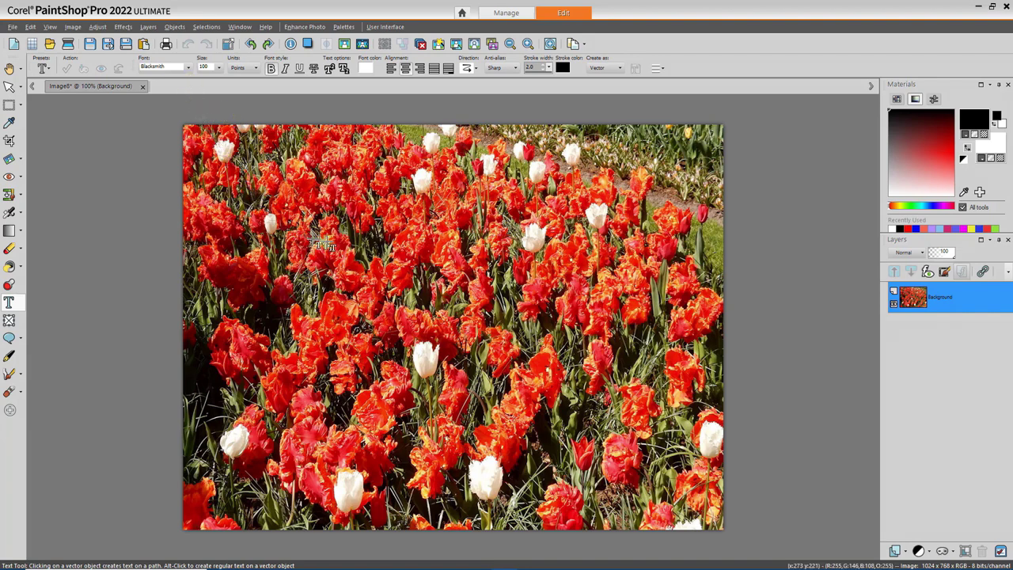
Add the vector text "TEXT CUTTER" in white 100-point Blacksmith across the tulip image and apply it
{"action": "left_click", "coordinate": [444, 311]}
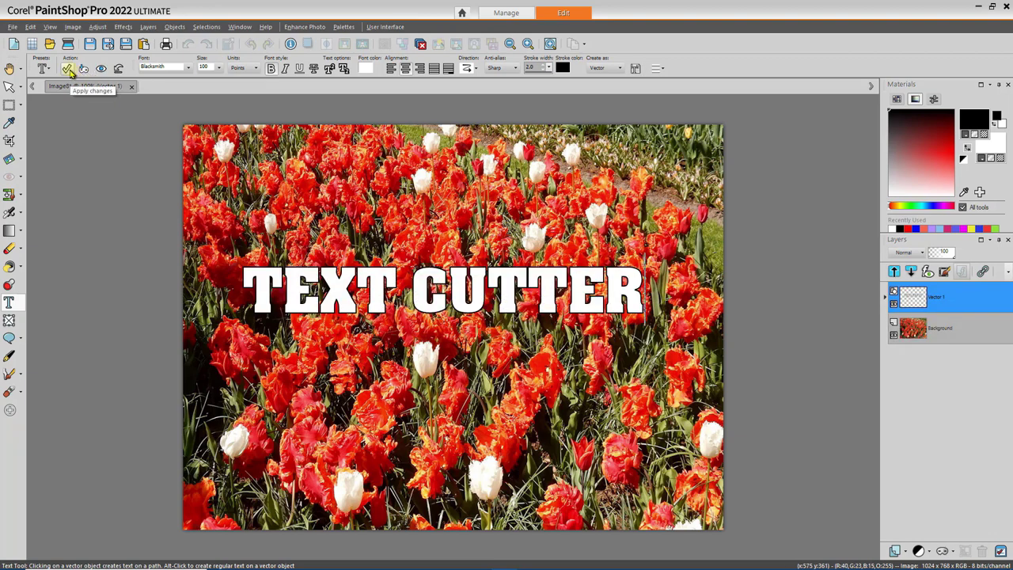
{"action": "left_click", "coordinate": [66, 68]}
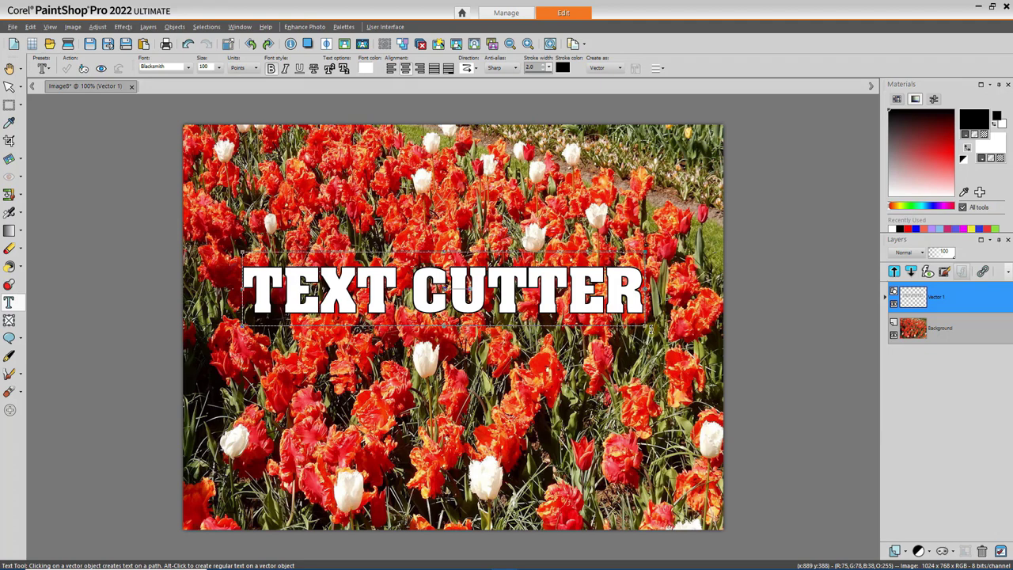
Stretch the TEXT CUTTER lettering wider and much taller, and move it up over the tulips
{"action": "left_click_drag", "start_coordinate": [643, 326], "coordinate": [675, 331]}
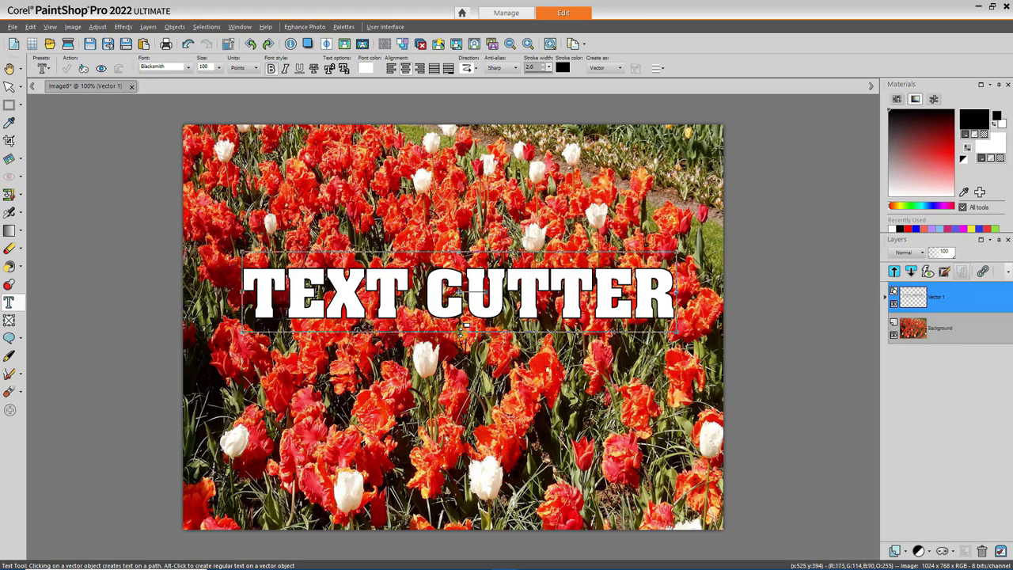
{"action": "left_click_drag", "start_coordinate": [462, 330], "coordinate": [467, 437]}
{"action": "left_click", "coordinate": [458, 337]}
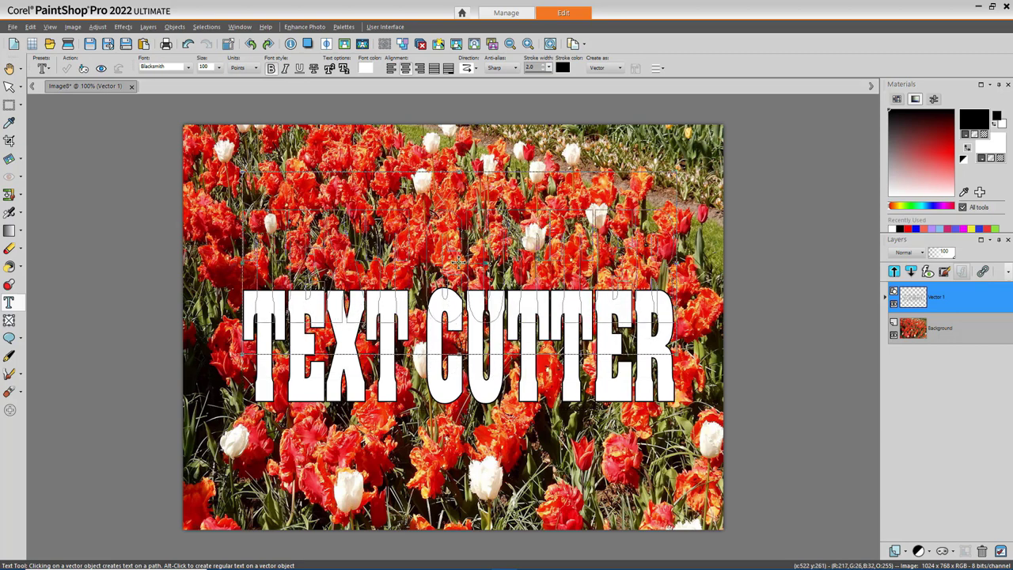
{"action": "left_click_drag", "start_coordinate": [460, 261], "coordinate": [461, 261]}
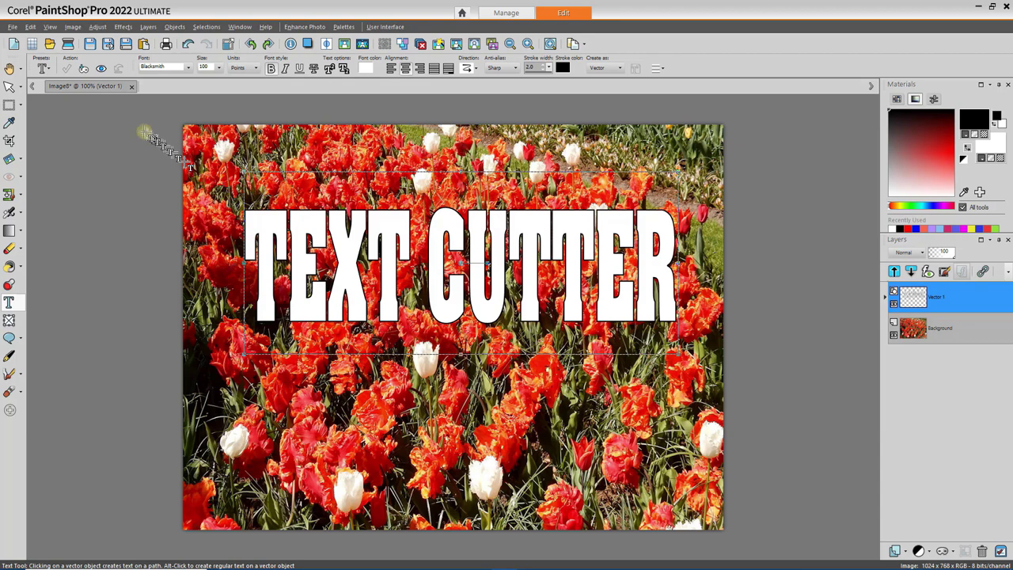
Cut the tulip picture into the shape of the lettering with the text cutter, and compare the source image with the cutout
{"action": "left_click", "coordinate": [84, 69]}
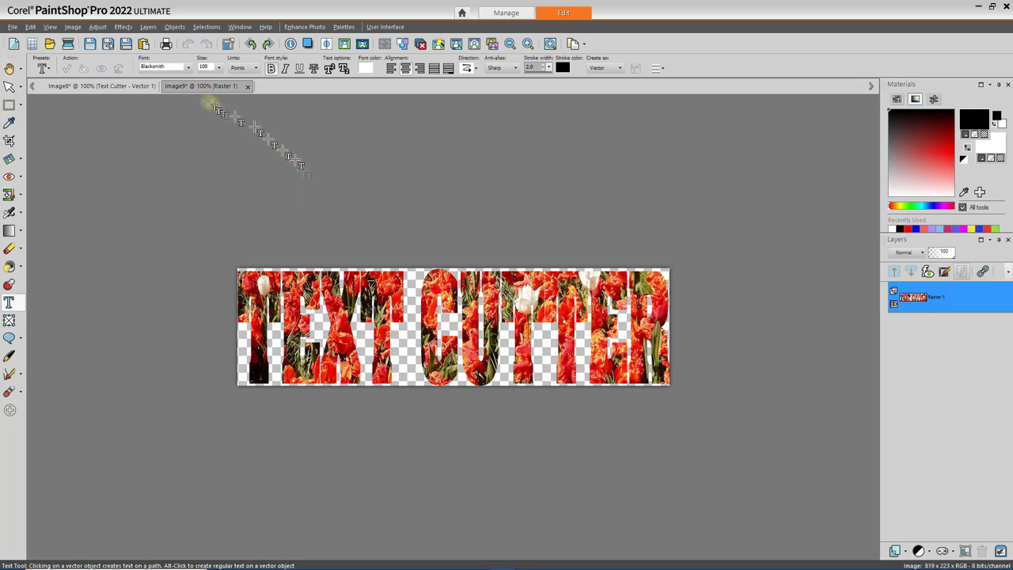
{"action": "left_click", "coordinate": [111, 87]}
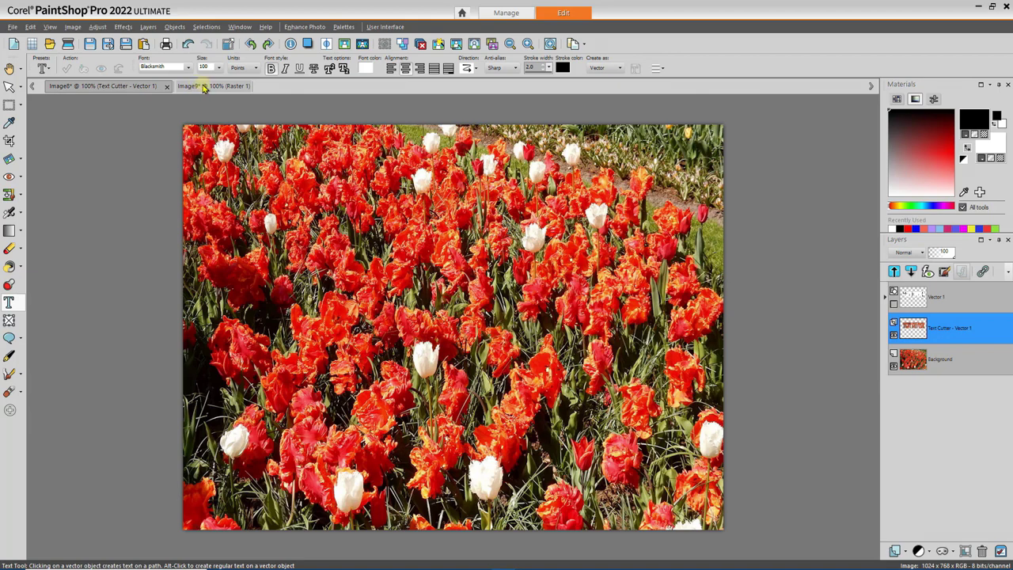
{"action": "left_click", "coordinate": [209, 87]}
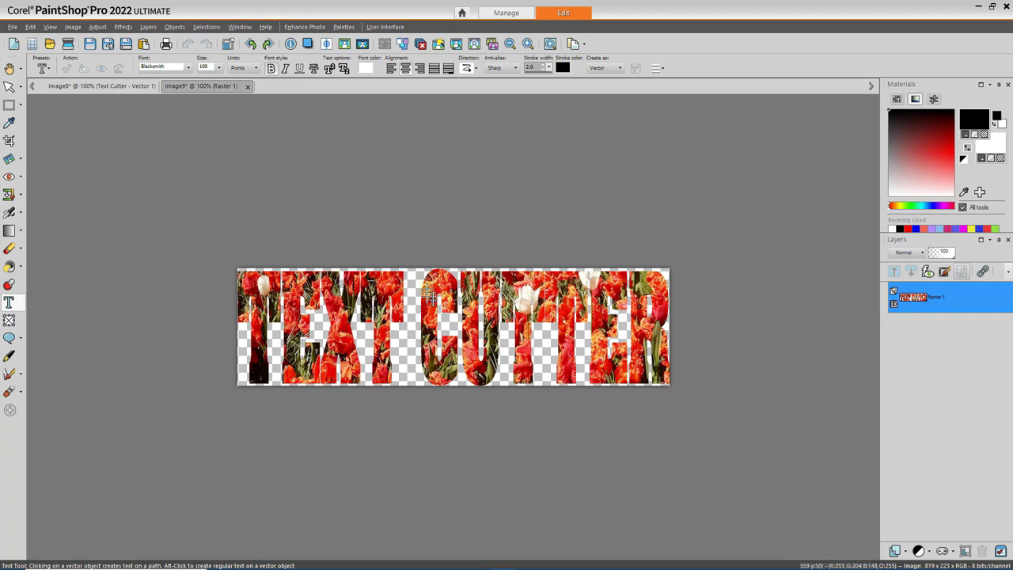
Add a drop shadow to the tulip text cutout using the "my shadow 4x4" preset
{"action": "scroll", "coordinate": [338, 195], "scroll_direction": "up", "scroll_amount": 1}
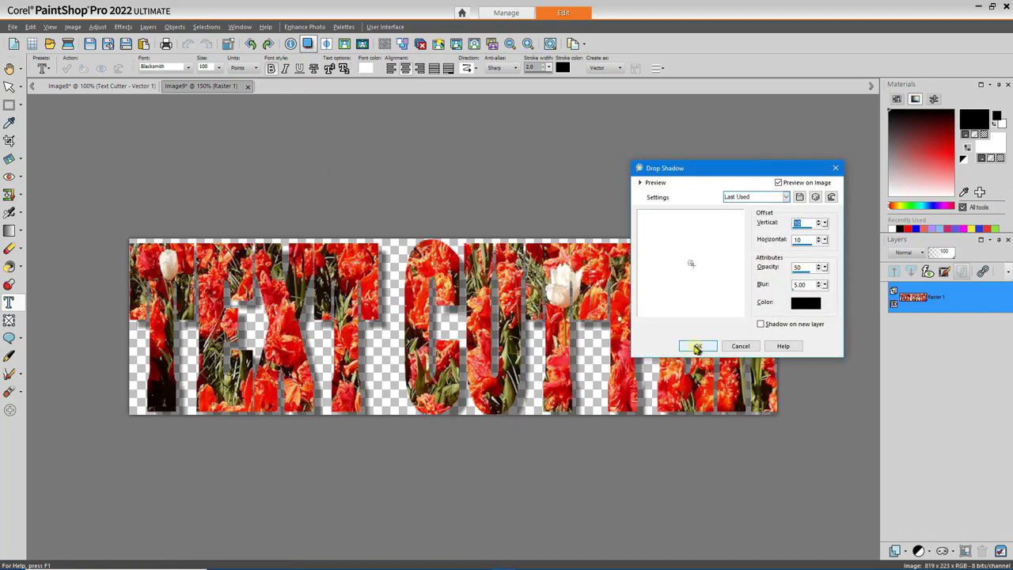
{"action": "left_click", "coordinate": [785, 198]}
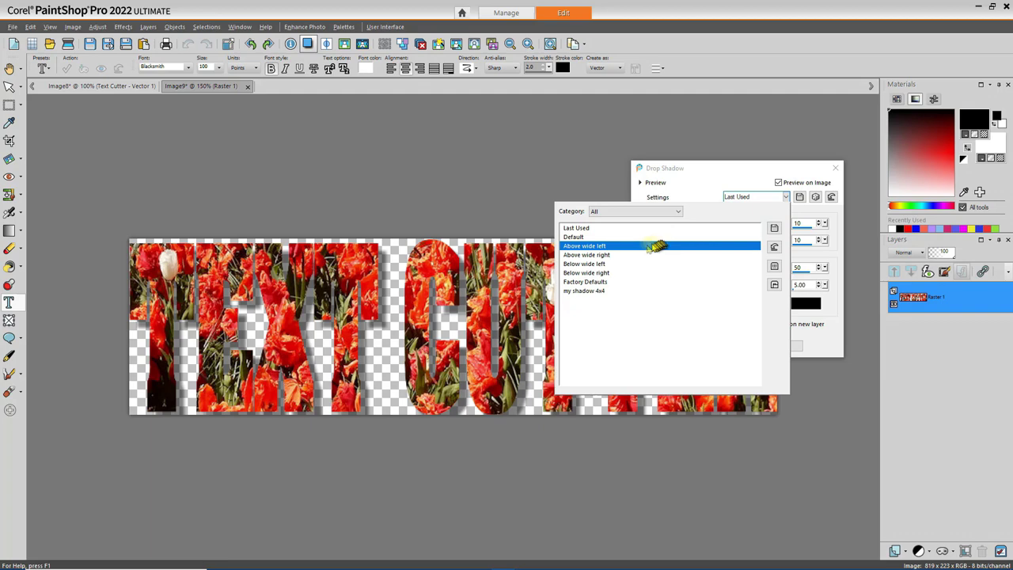
{"action": "left_click", "coordinate": [601, 290]}
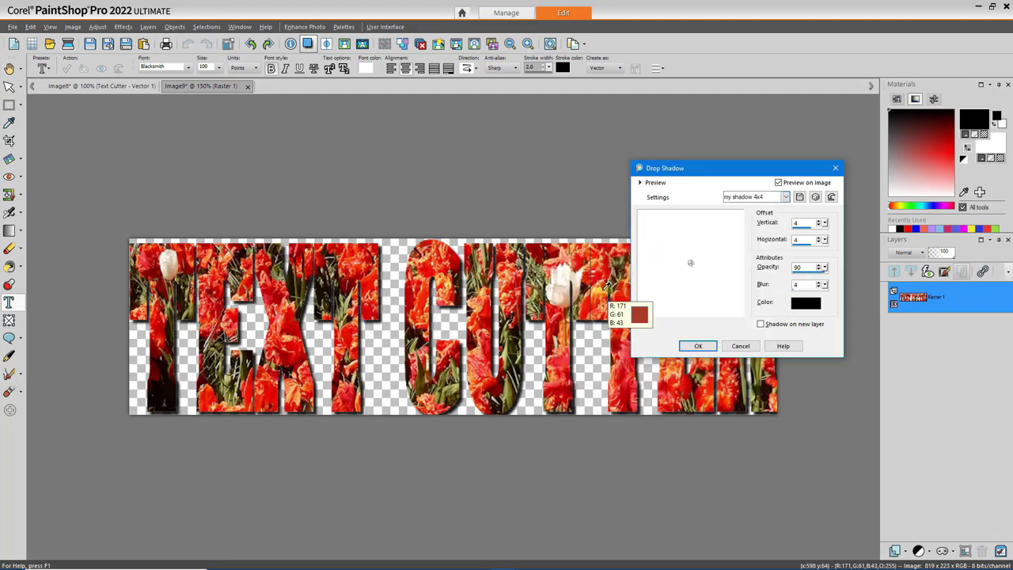
{"action": "left_click", "coordinate": [696, 347]}
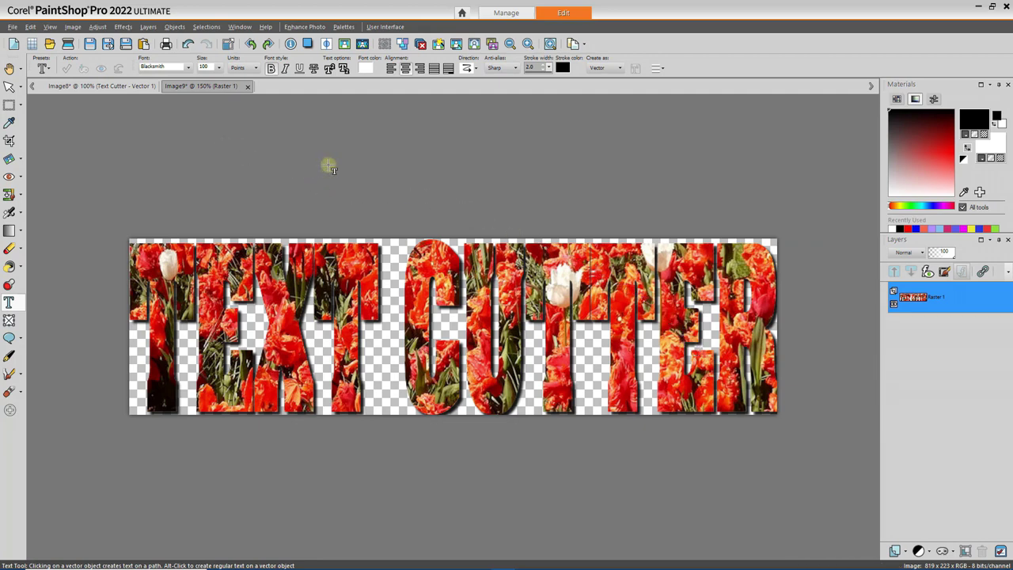
Create a new blank 1024 × 768 pixel image at 300 pixels/inch with a white raster background
{"action": "key", "text": "ctrl+n"}
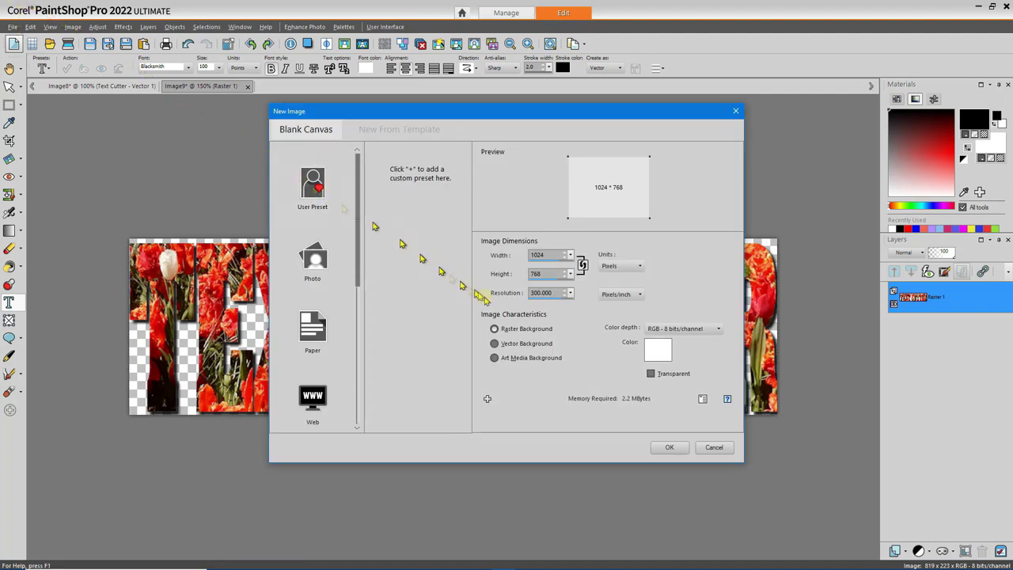
{"action": "left_click", "coordinate": [667, 446]}
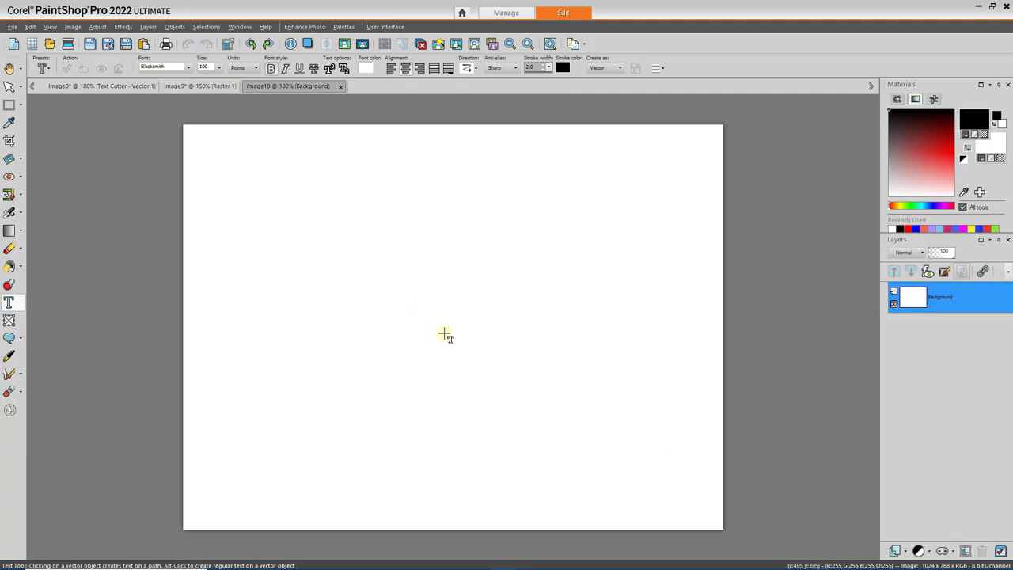
Paste the tulip text cutout onto the blank white image as a new layer, and compare it with the transparent original
{"action": "key", "text": "ctrl+l"}
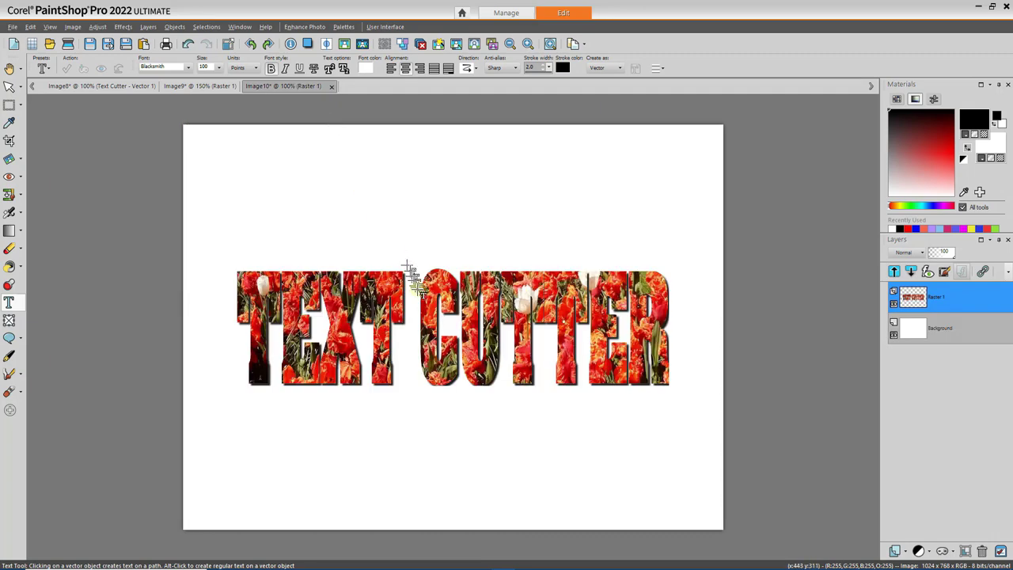
{"action": "left_click", "coordinate": [215, 87]}
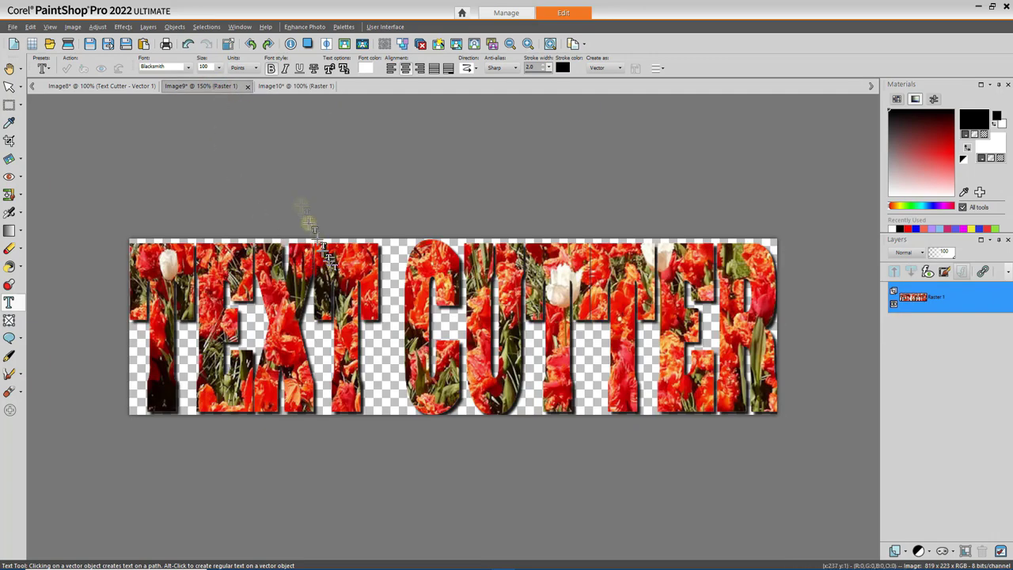
{"action": "left_click", "coordinate": [291, 87]}
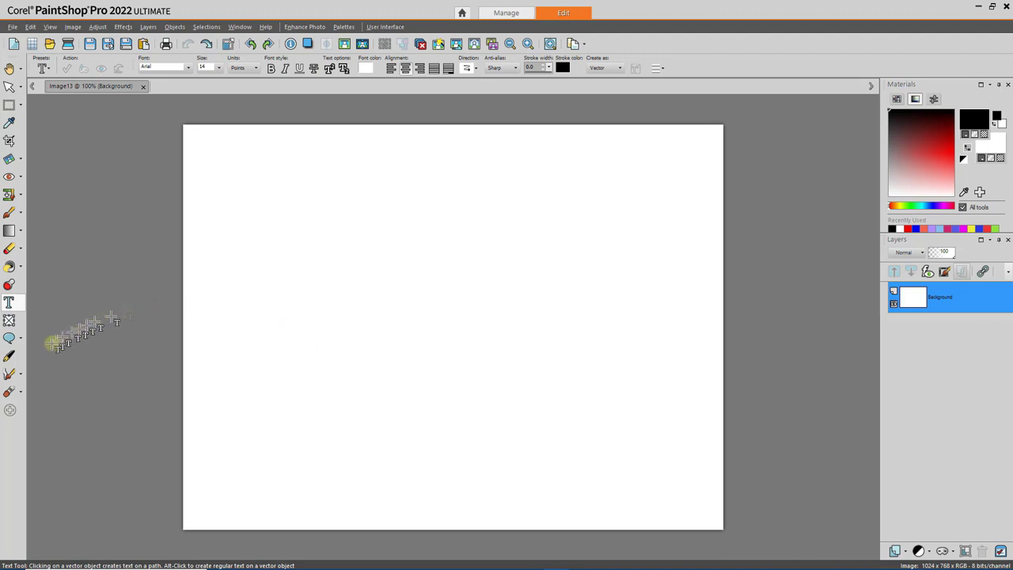
Draw a freehand wavy line with the Pen tool across the upper middle of the blank canvas
{"action": "left_click", "coordinate": [11, 358]}
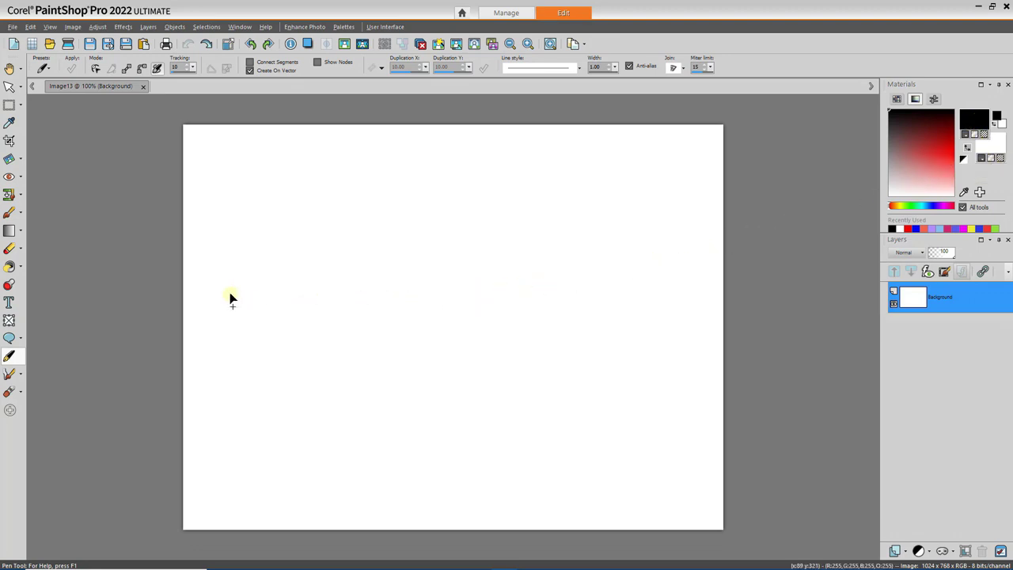
{"action": "mouse_move", "coordinate": [229, 296]}
{"action": "left_mouse_down"}
{"action": "mouse_move", "coordinate": [338, 267]}
{"action": "mouse_move", "coordinate": [373, 268]}
{"action": "mouse_move", "coordinate": [452, 297]}
{"action": "mouse_move", "coordinate": [536, 265]}
{"action": "mouse_move", "coordinate": [663, 277]}
{"action": "left_mouse_up"}
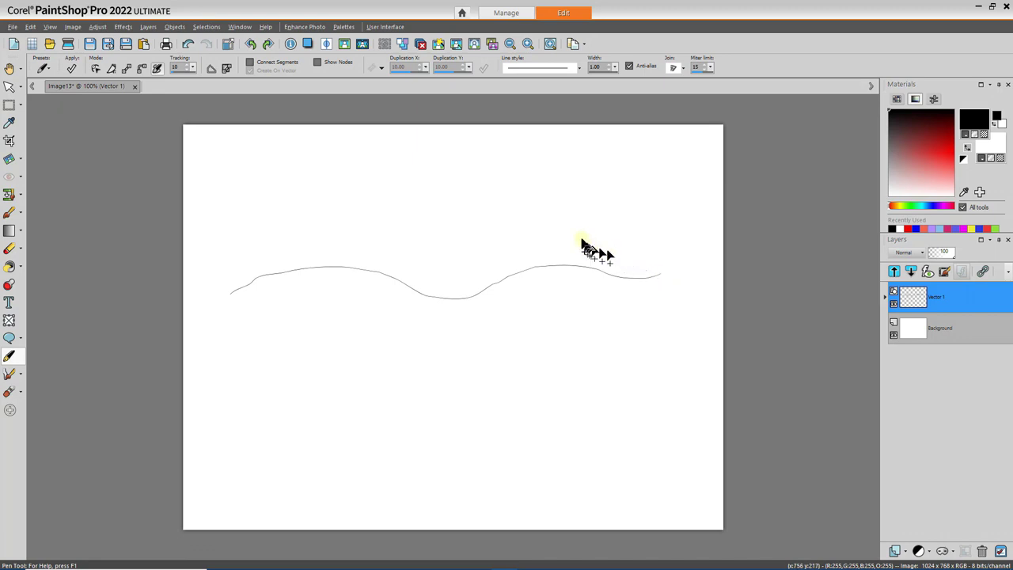
Place the black, left-aligned text "Text on a curve" along the wavy line and stretch it wider along the path
{"action": "left_click", "coordinate": [9, 302]}
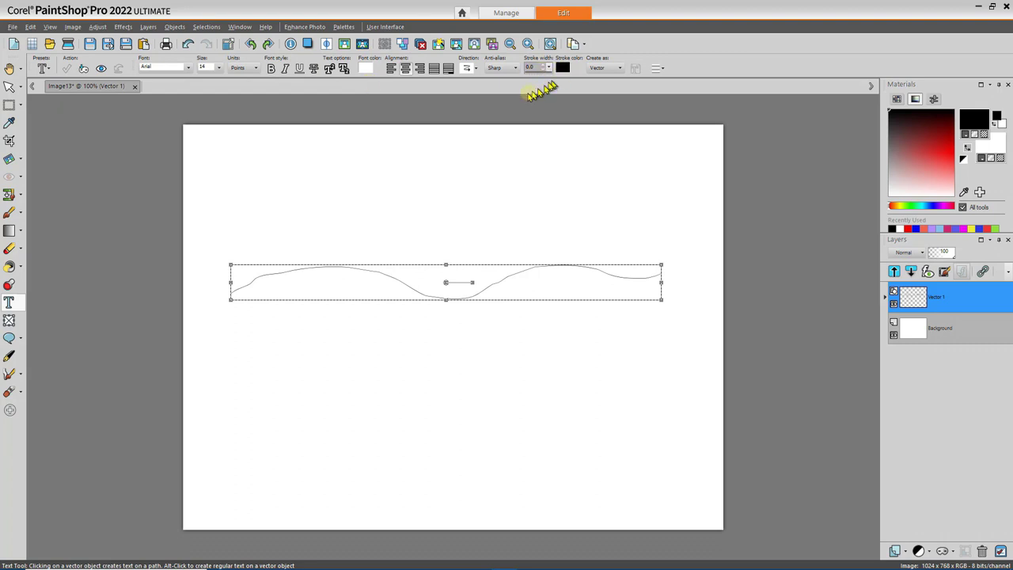
{"action": "scroll", "coordinate": [131, 229], "scroll_direction": "up", "scroll_amount": 1}
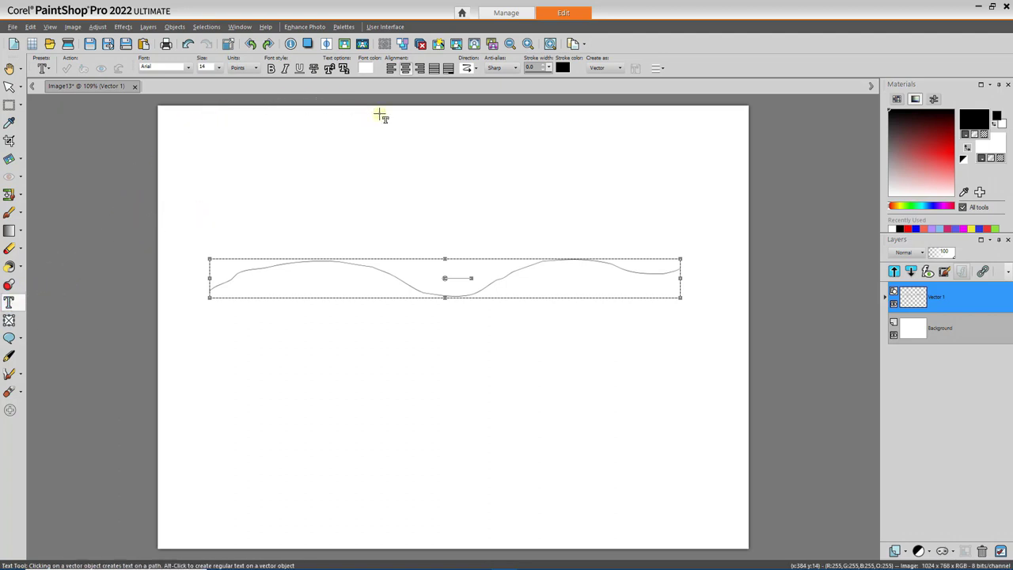
{"action": "left_click", "coordinate": [968, 150]}
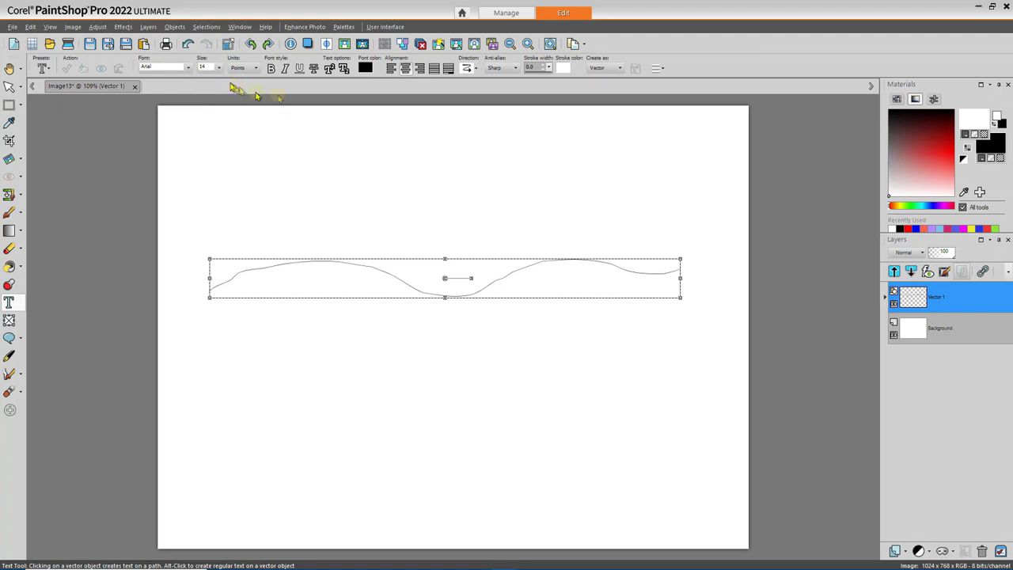
{"action": "left_click", "coordinate": [391, 70]}
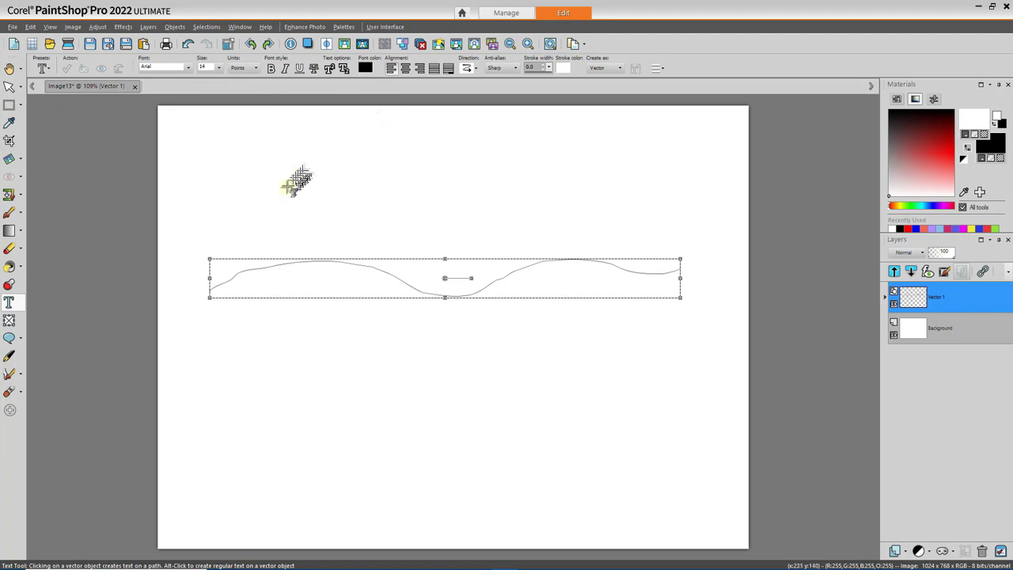
{"action": "left_click", "coordinate": [256, 271]}
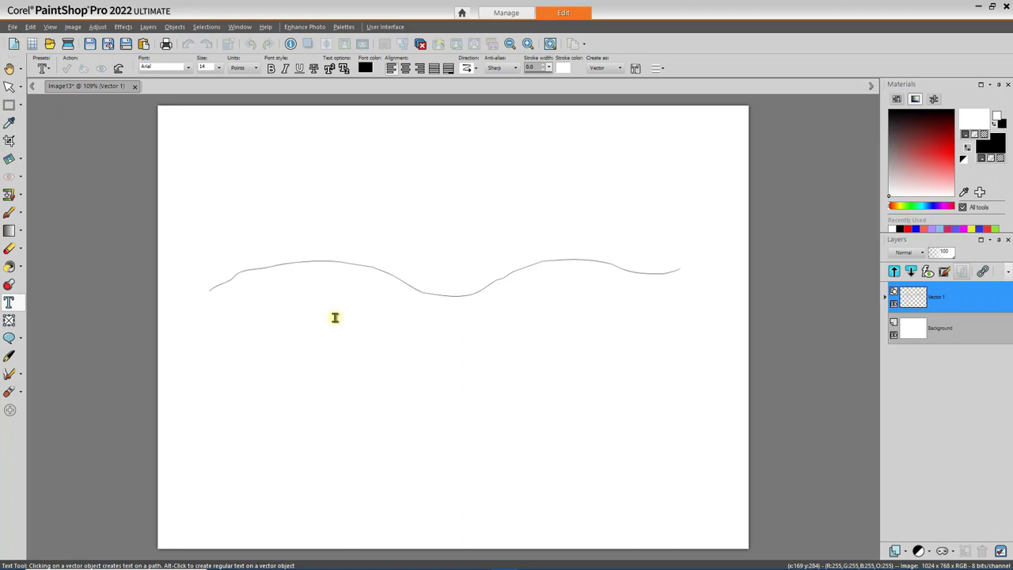
{"action": "type", "text": "Text on a curve"}
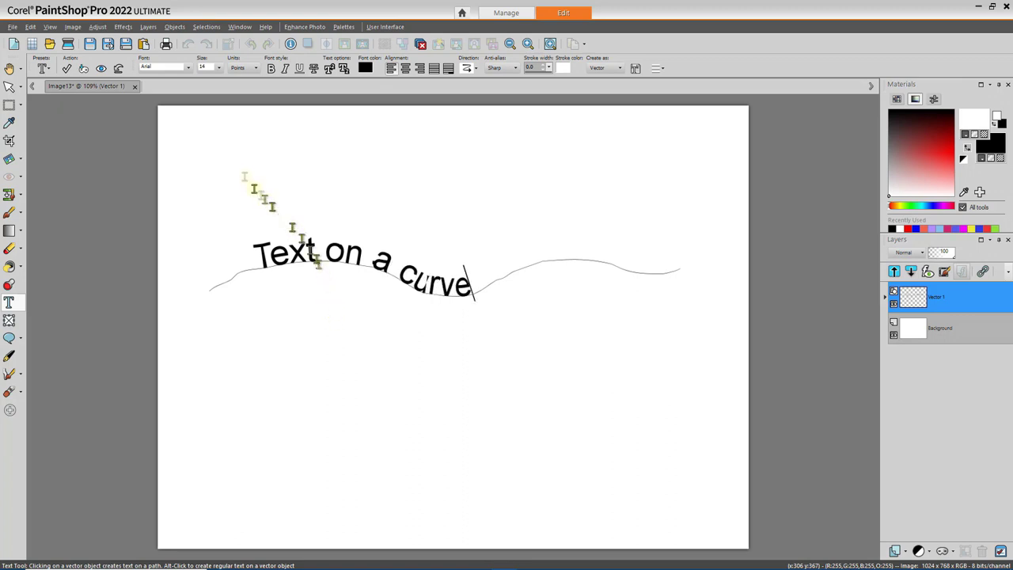
{"action": "left_click", "coordinate": [67, 69]}
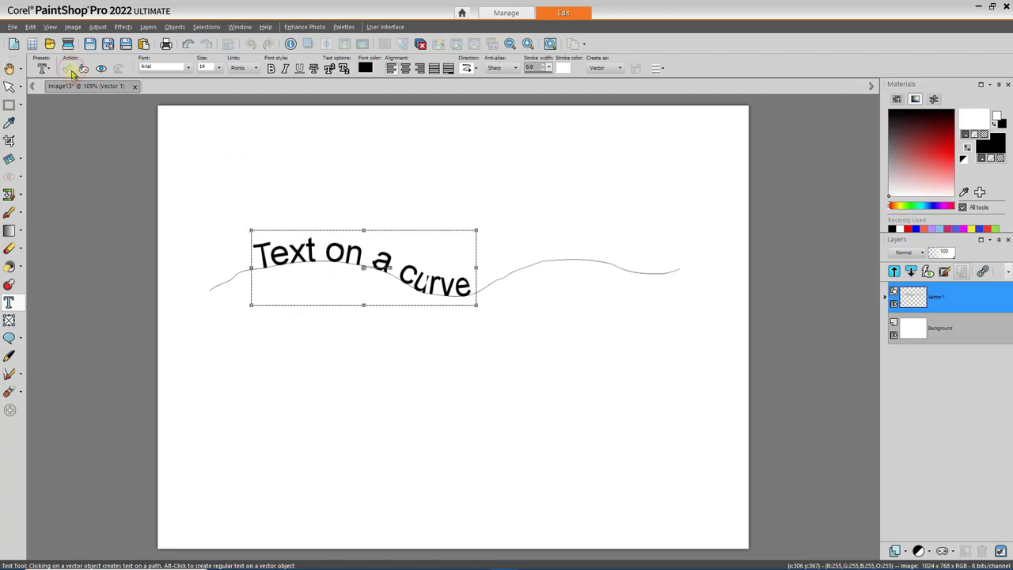
{"action": "left_click_drag", "start_coordinate": [475, 267], "coordinate": [647, 260]}
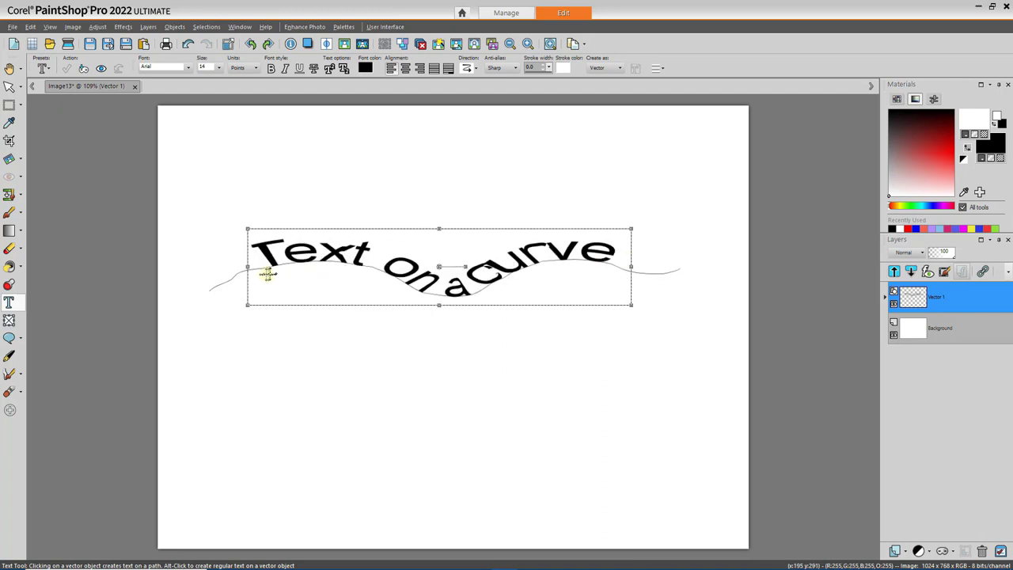
{"action": "left_click_drag", "start_coordinate": [248, 268], "coordinate": [226, 302]}
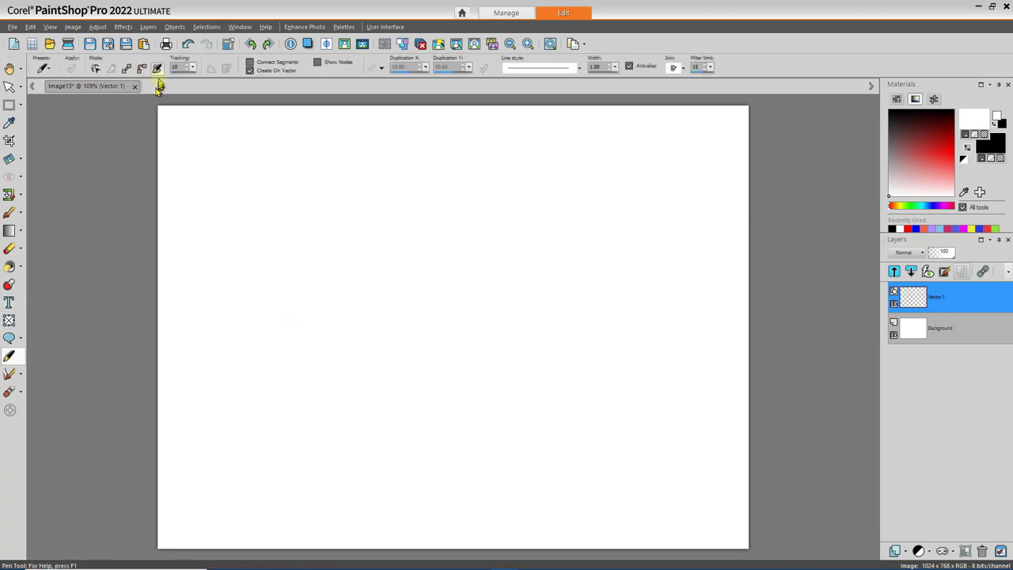
Draw a wide ellipse with radii of about 400 and 170 pixels in the middle of the canvas
{"action": "left_click", "coordinate": [20, 338]}
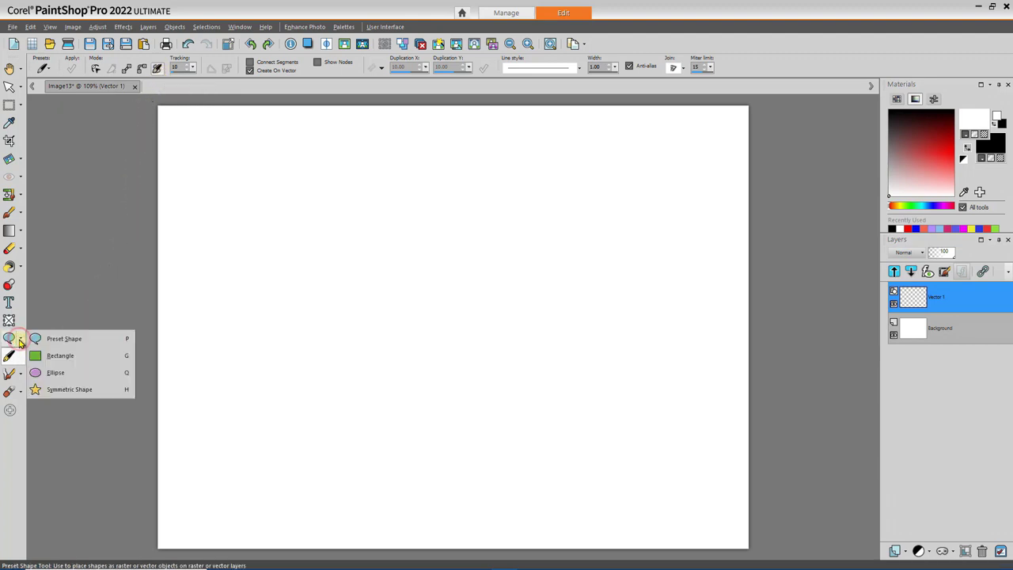
{"action": "left_click", "coordinate": [51, 372]}
{"action": "left_click_drag", "start_coordinate": [219, 227], "coordinate": [678, 432]}
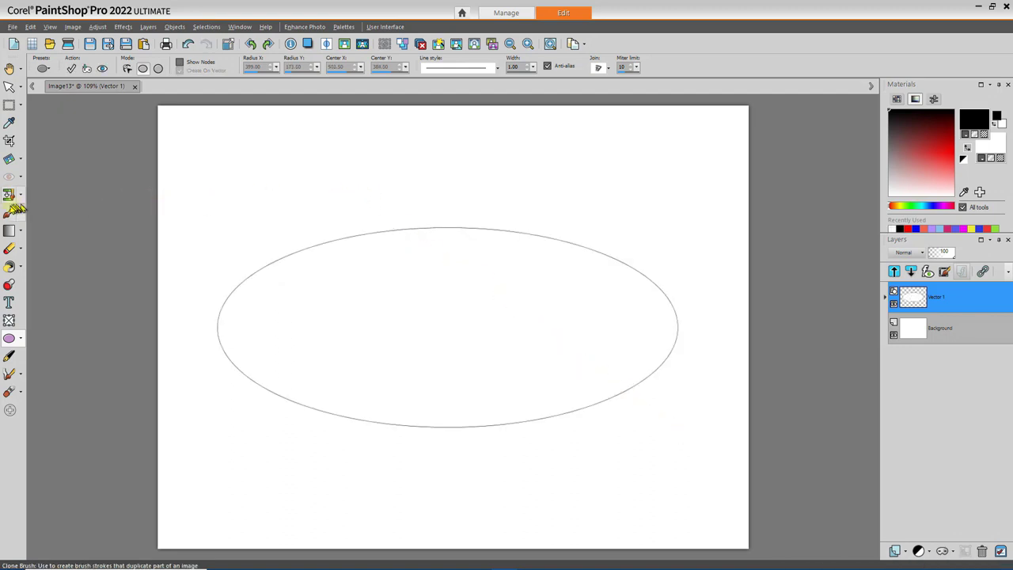
Add the text "following the curve" along the upper edge of the ellipse, starting at its upper-left arc
{"action": "left_click", "coordinate": [10, 303]}
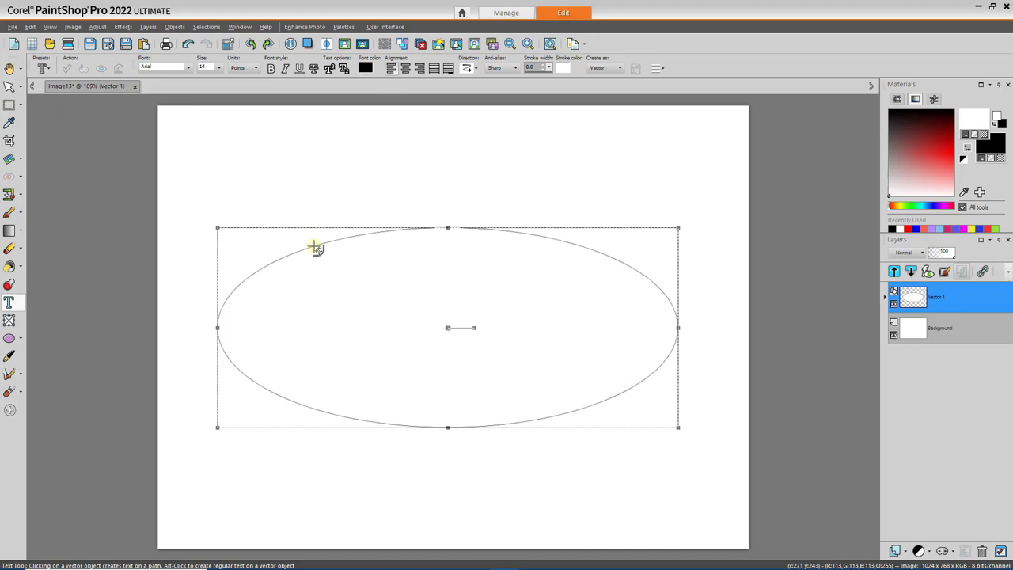
{"action": "left_click", "coordinate": [314, 248]}
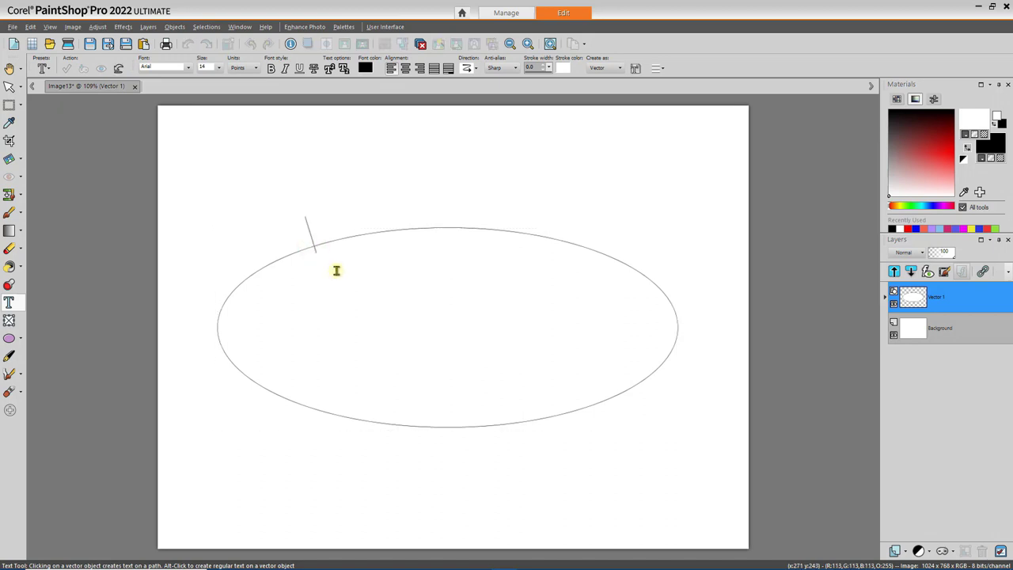
{"action": "type", "text": "fo"}
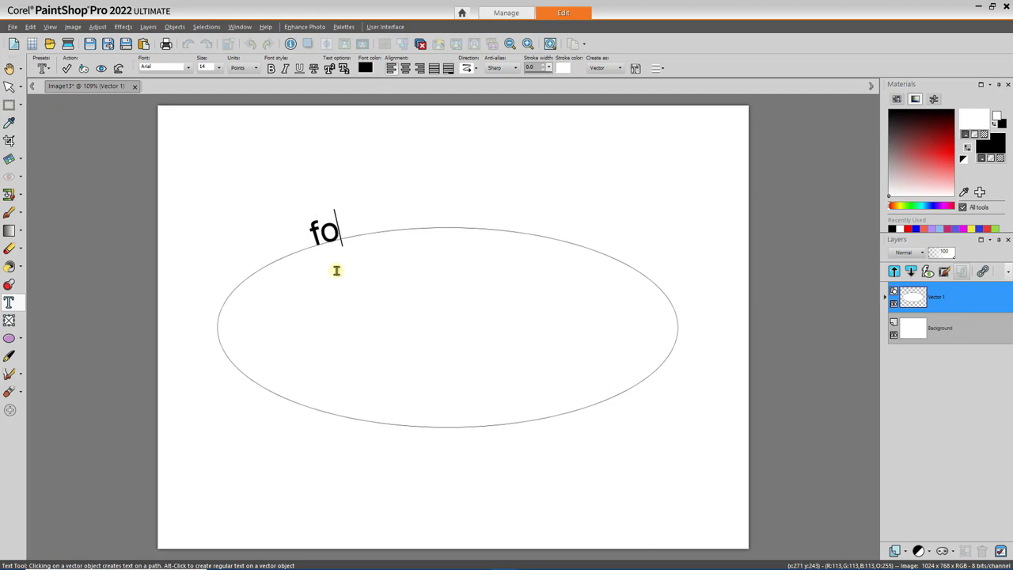
{"action": "type", "text": "llowing the curve"}
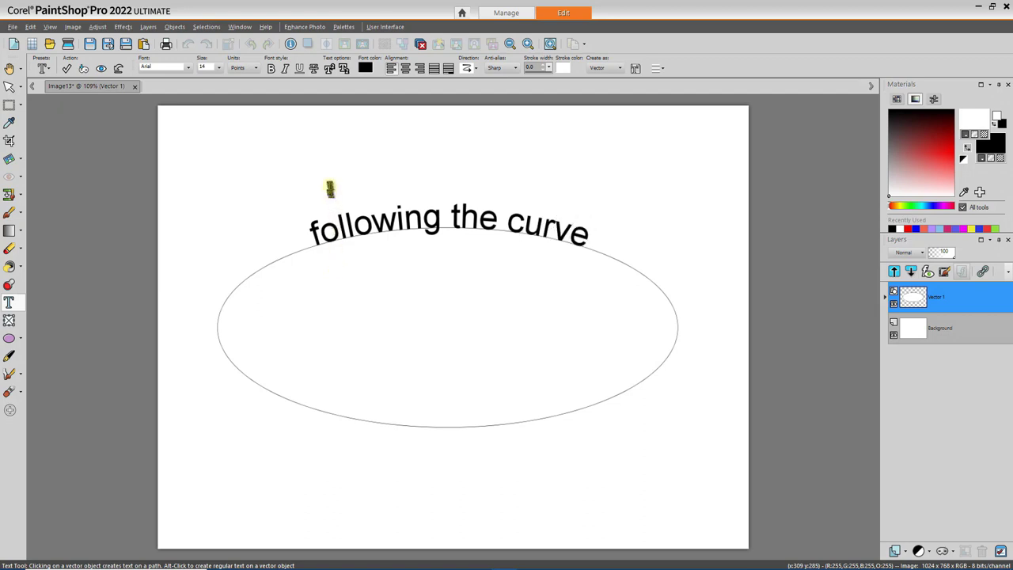
{"action": "left_click", "coordinate": [70, 68]}
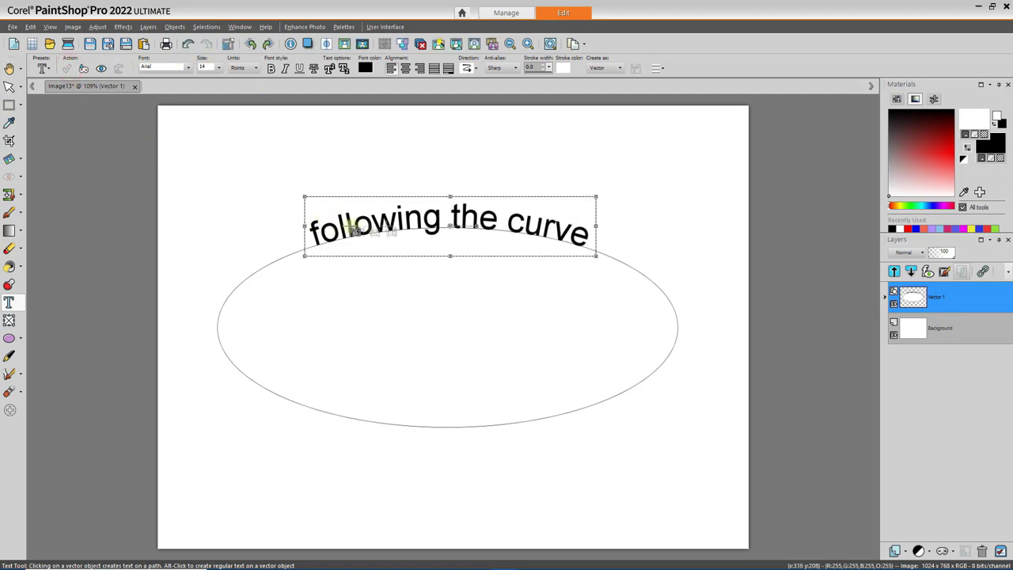
Stretch the "following the curve" text at both ends so it spreads wider around the ellipse
{"action": "left_click_drag", "start_coordinate": [306, 226], "coordinate": [237, 232]}
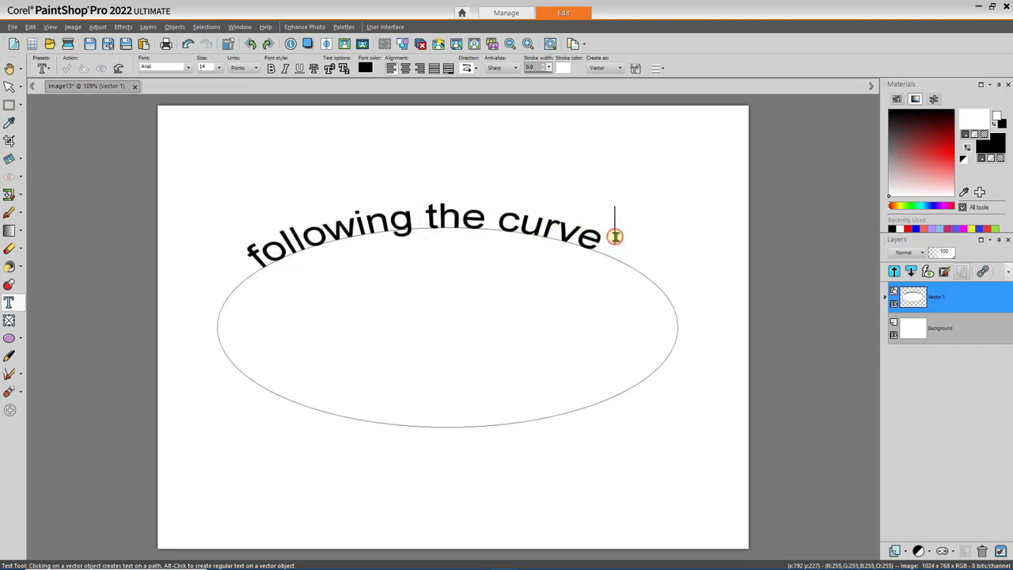
{"action": "left_click", "coordinate": [547, 234]}
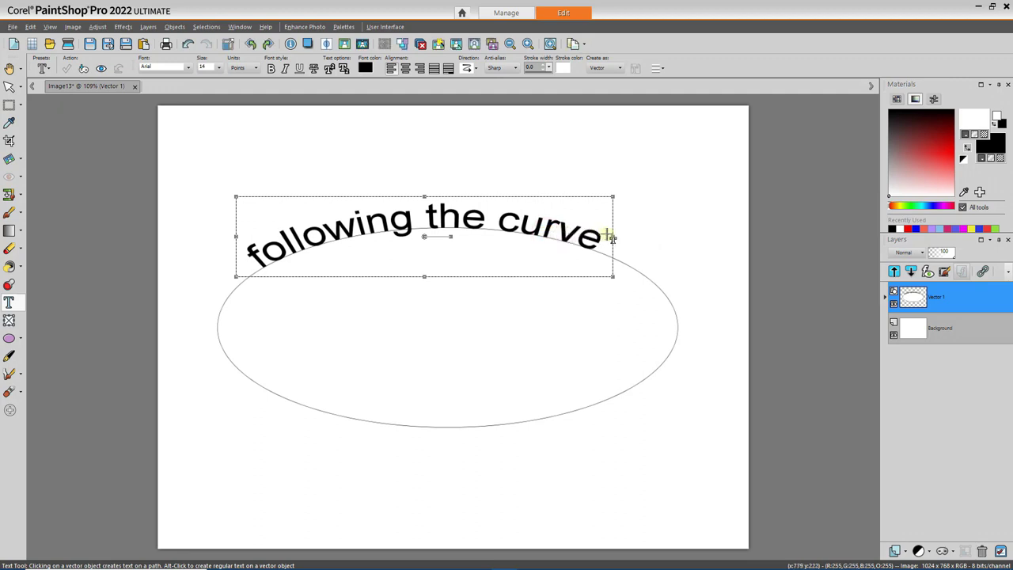
{"action": "left_click_drag", "start_coordinate": [612, 236], "coordinate": [666, 237]}
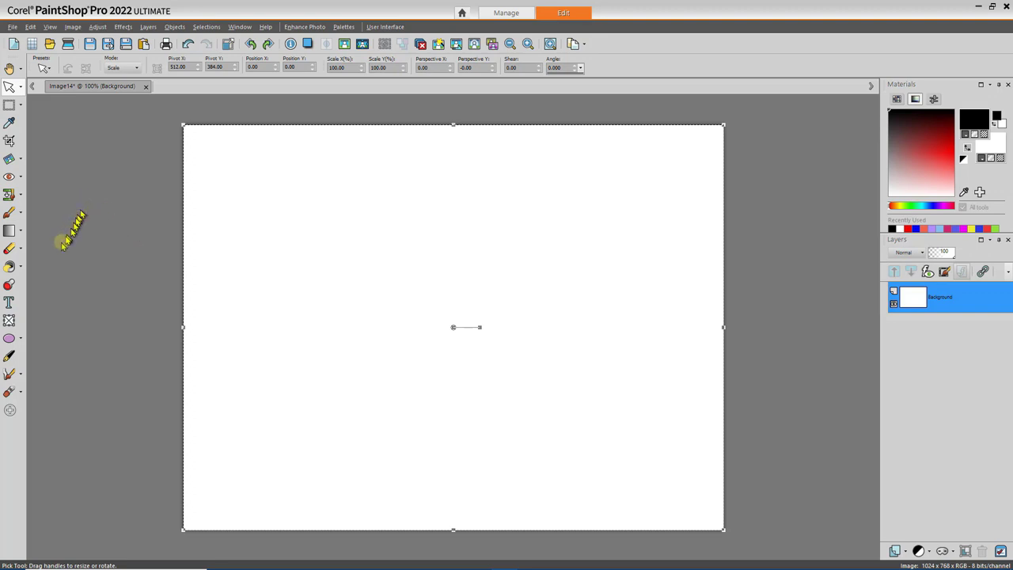
Choose the Butterflies picture tube from the Animals category for the Picture Tube tool
{"action": "left_click", "coordinate": [10, 286]}
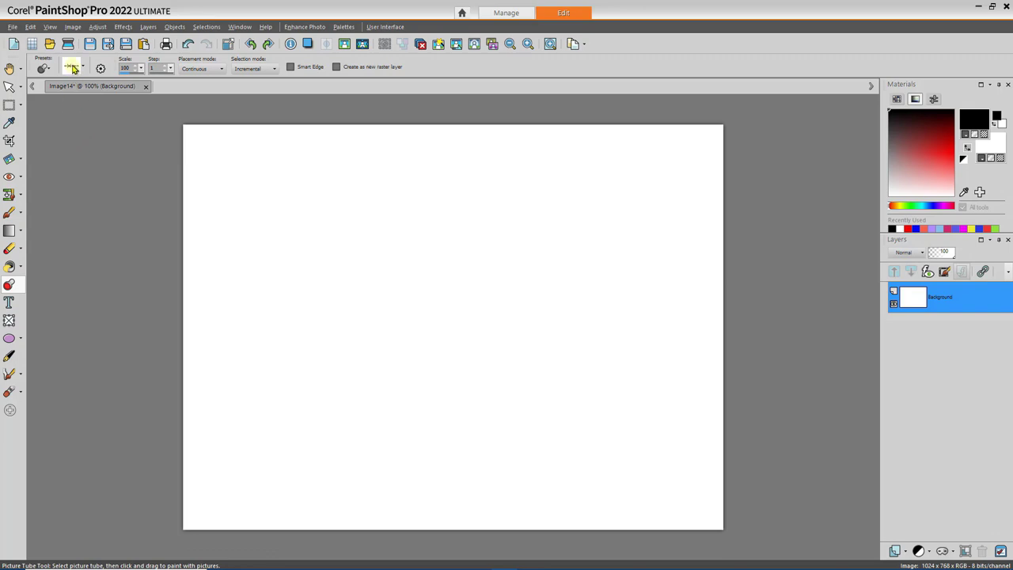
{"action": "left_click", "coordinate": [74, 69]}
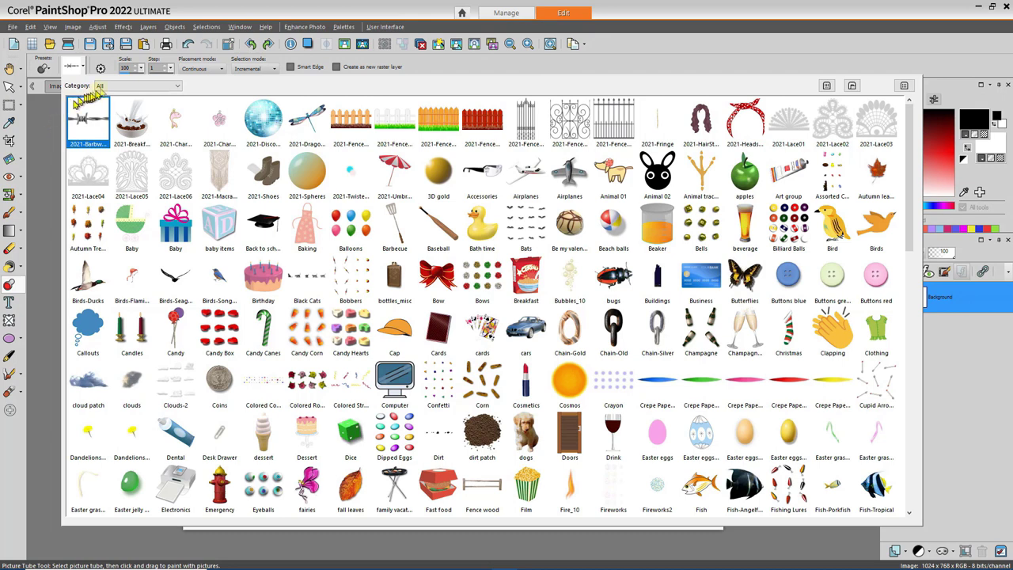
{"action": "left_click", "coordinate": [178, 88]}
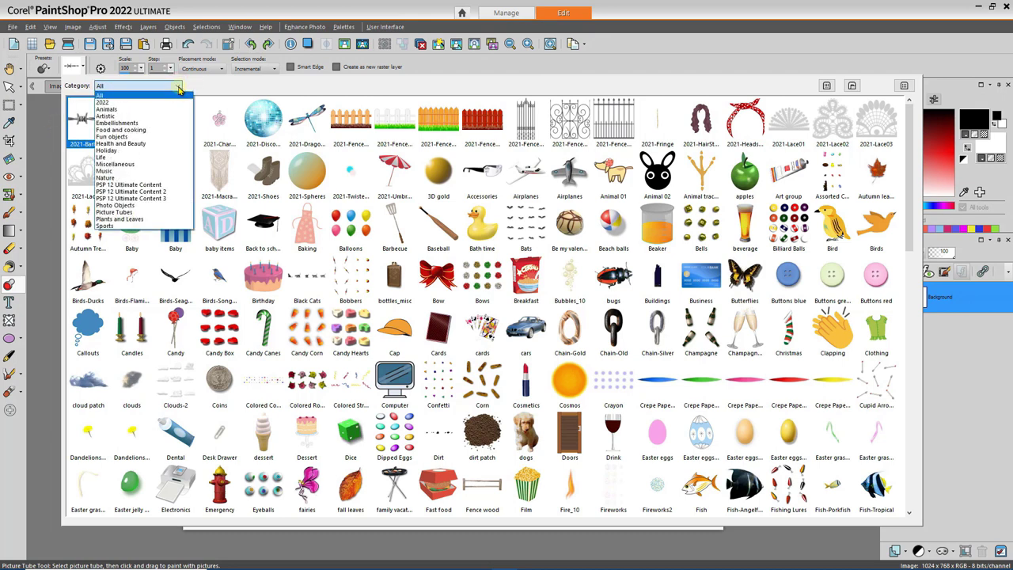
{"action": "left_click", "coordinate": [141, 116]}
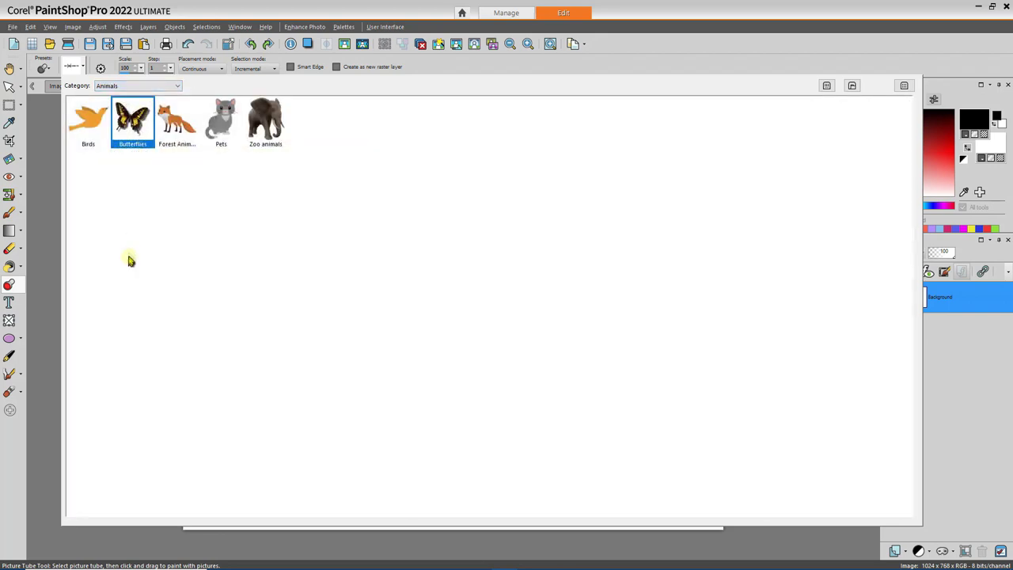
{"action": "left_click", "coordinate": [133, 119]}
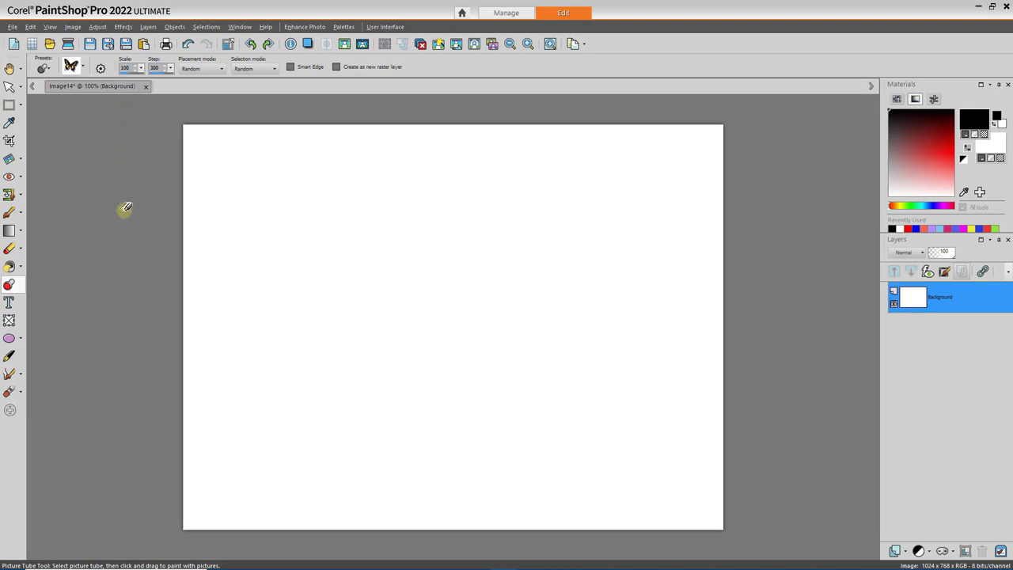
Stamp two rows of butterflies across the upper half of the canvas, four above and five below
{"action": "left_click", "coordinate": [270, 189]}
{"action": "left_click", "coordinate": [386, 196]}
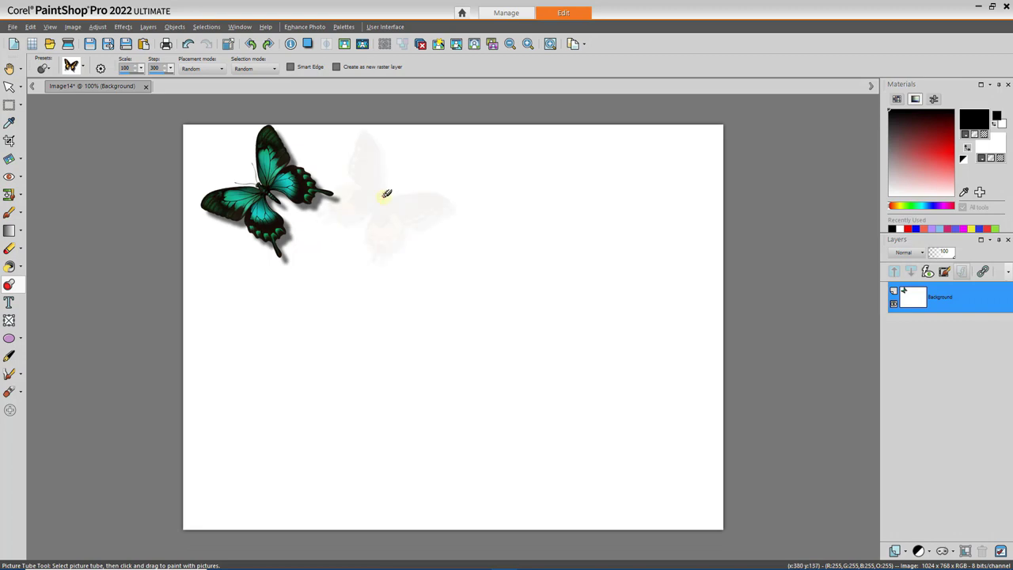
{"action": "left_click", "coordinate": [511, 200]}
{"action": "left_click", "coordinate": [626, 200]}
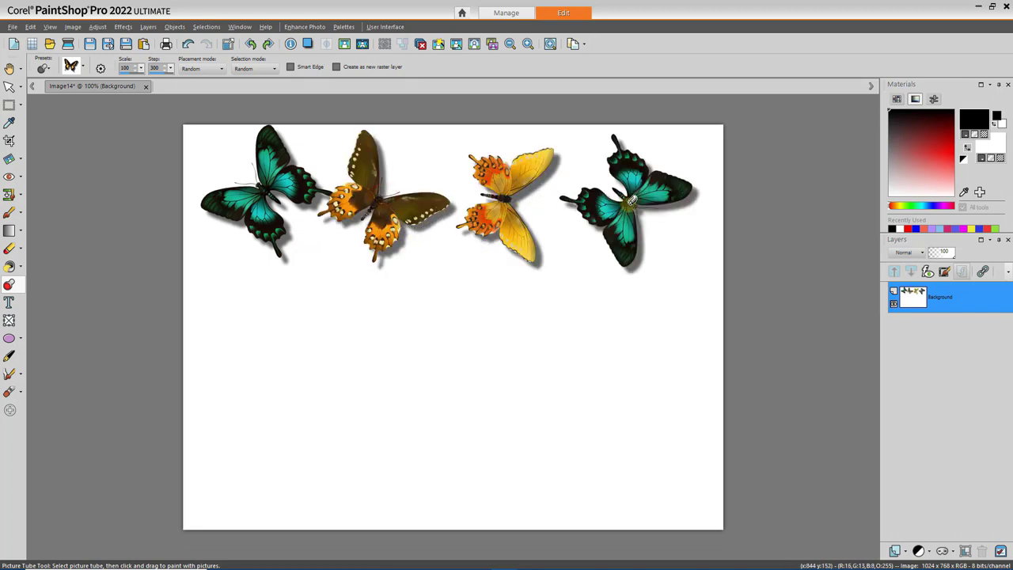
{"action": "left_click", "coordinate": [233, 266]}
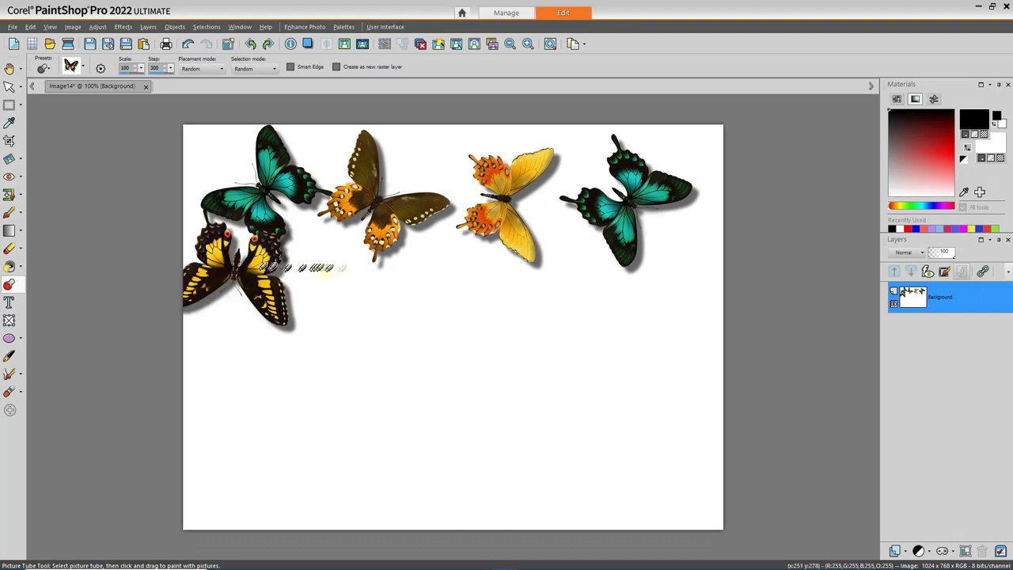
{"action": "left_click", "coordinate": [348, 267]}
{"action": "left_click", "coordinate": [456, 272]}
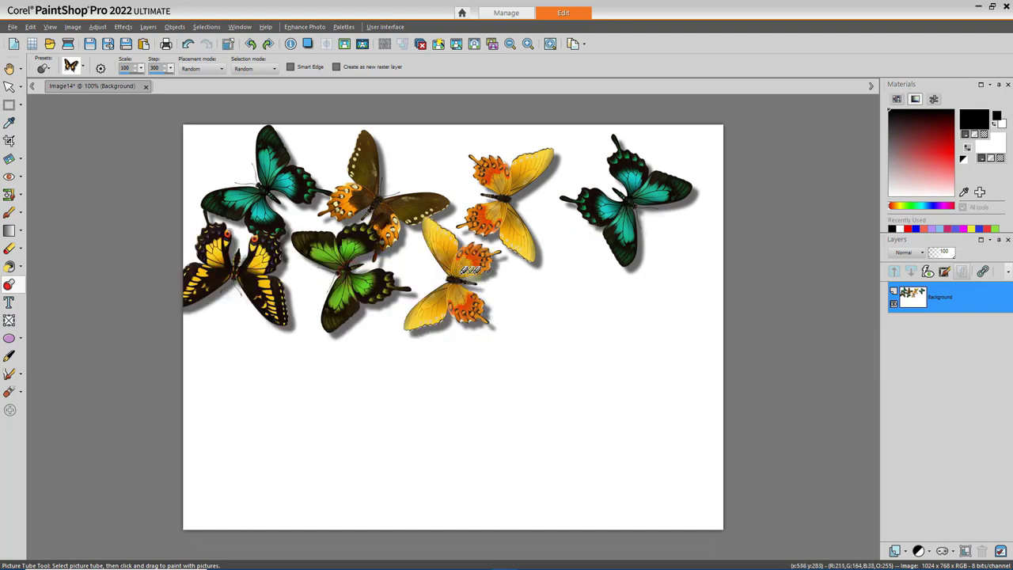
{"action": "left_click", "coordinate": [554, 274]}
{"action": "left_click", "coordinate": [660, 274]}
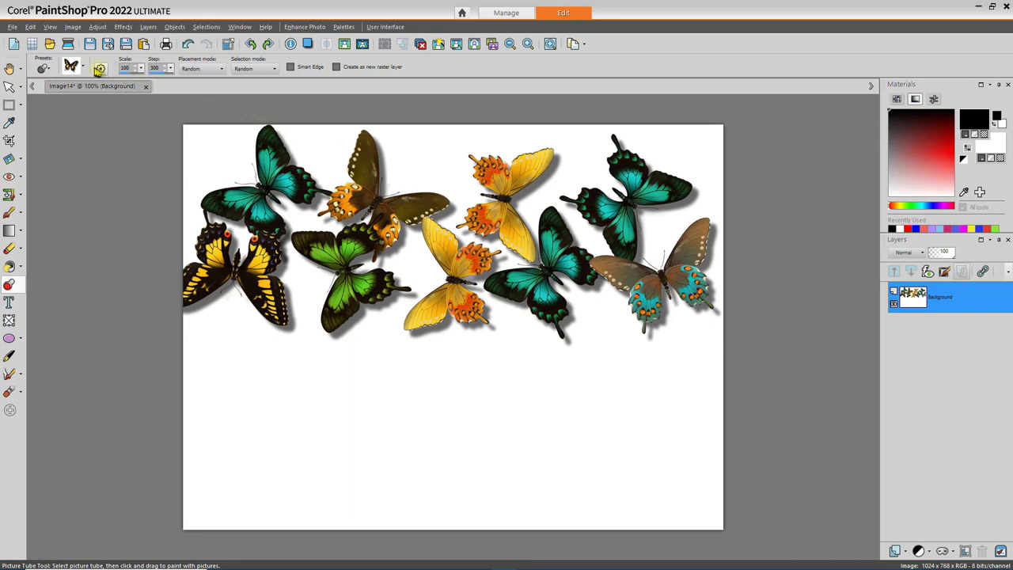
Set the butterfly tube's scale to 36 and paint two rows of small butterflies below the large ones
{"action": "left_click", "coordinate": [128, 68]}
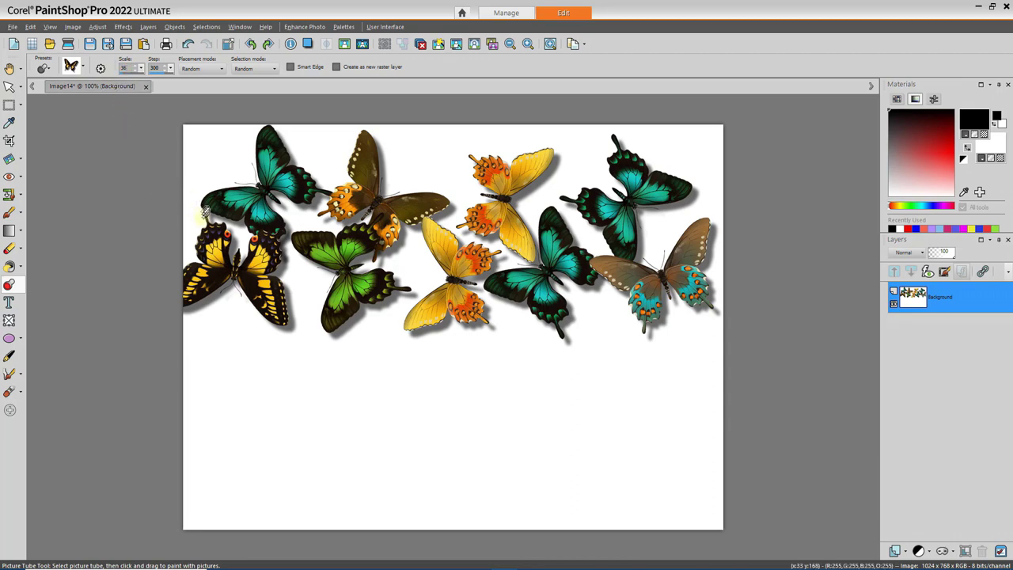
{"action": "left_click", "coordinate": [227, 348]}
{"action": "mouse_move", "coordinate": [278, 354]}
{"action": "left_mouse_down"}
{"action": "mouse_move", "coordinate": [382, 348]}
{"action": "mouse_move", "coordinate": [381, 365]}
{"action": "mouse_move", "coordinate": [413, 336]}
{"action": "mouse_move", "coordinate": [418, 350]}
{"action": "mouse_move", "coordinate": [453, 357]}
{"action": "mouse_move", "coordinate": [678, 361]}
{"action": "mouse_move", "coordinate": [672, 384]}
{"action": "mouse_move", "coordinate": [605, 396]}
{"action": "mouse_move", "coordinate": [357, 406]}
{"action": "mouse_move", "coordinate": [235, 396]}
{"action": "left_mouse_up"}
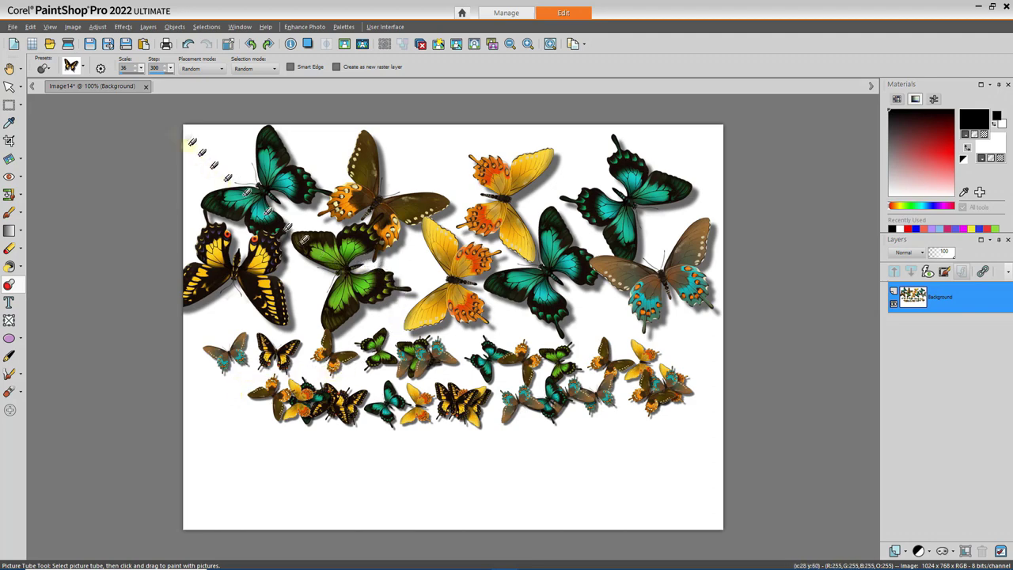
Set the butterfly tube's step size to 150 and paint a denser row of butterflies near the canvas's lower edge
{"action": "left_click", "coordinate": [101, 68]}
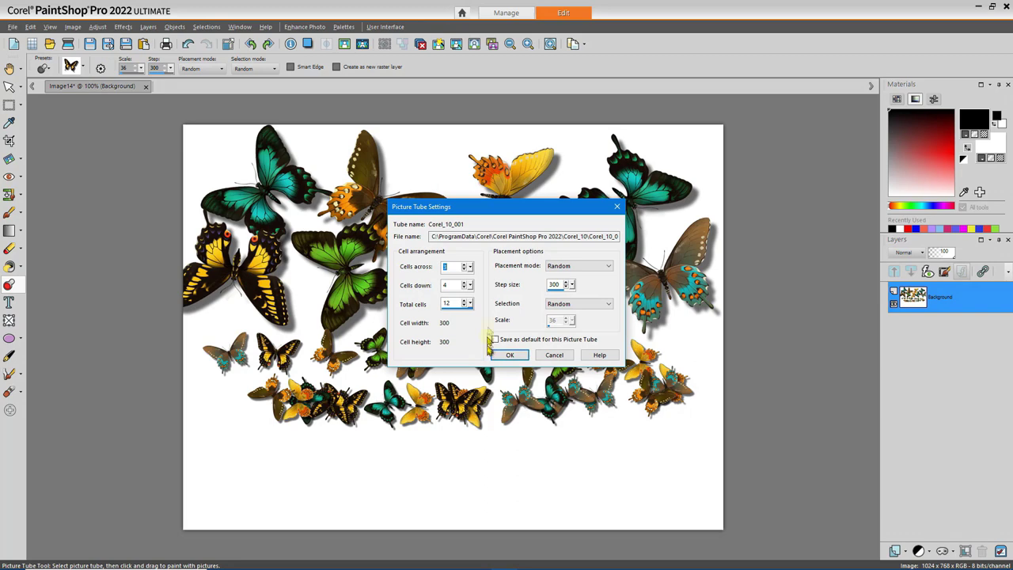
{"action": "left_click", "coordinate": [445, 285]}
{"action": "double_click", "coordinate": [561, 284]}
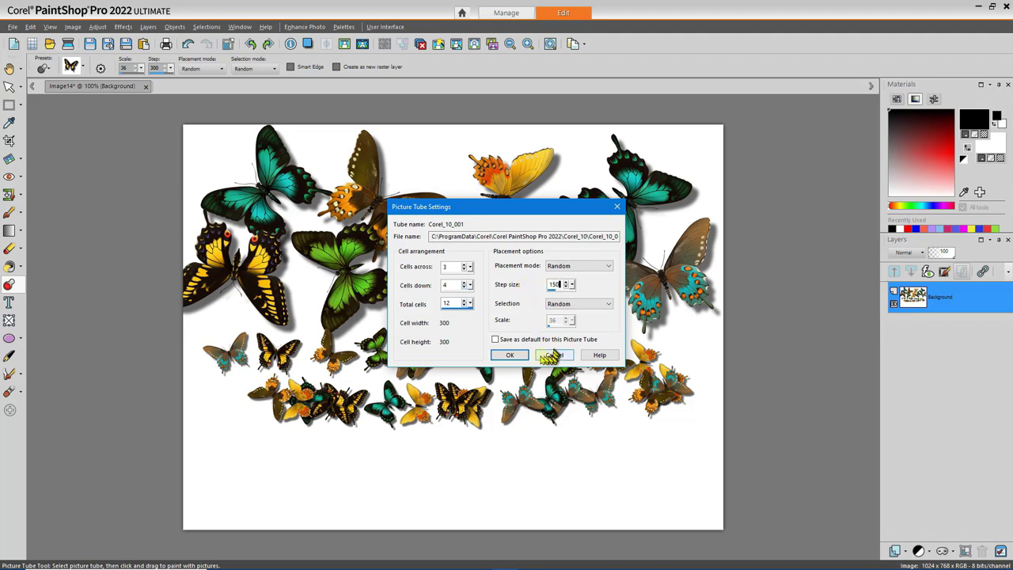
{"action": "left_click", "coordinate": [510, 355]}
{"action": "left_click_drag", "start_coordinate": [242, 448], "coordinate": [685, 456]}
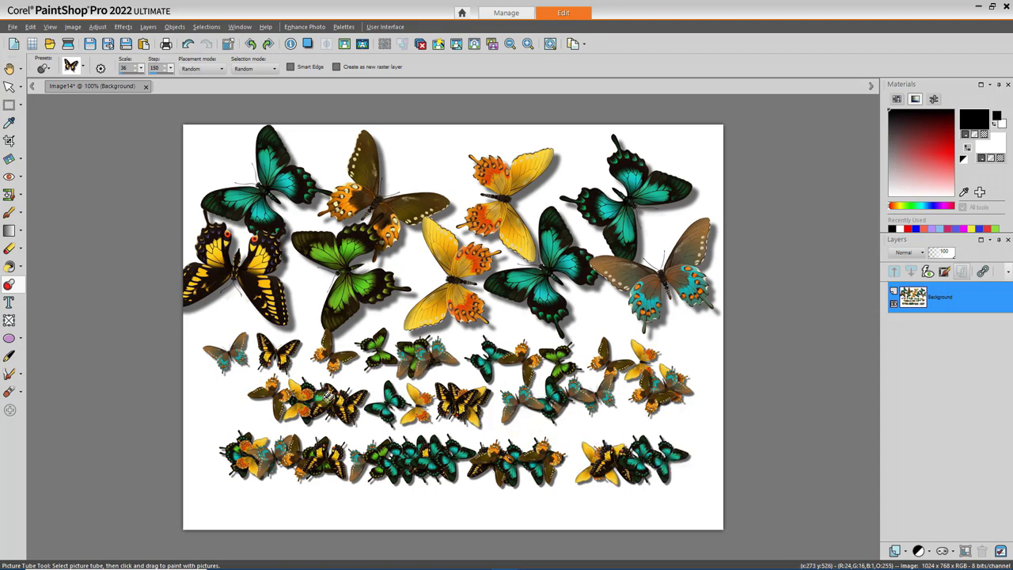
Choose the 3D gold picture tube from the Artistic category and paint a wavy gold stroke back and forth over the large butterflies
{"action": "left_click", "coordinate": [83, 70]}
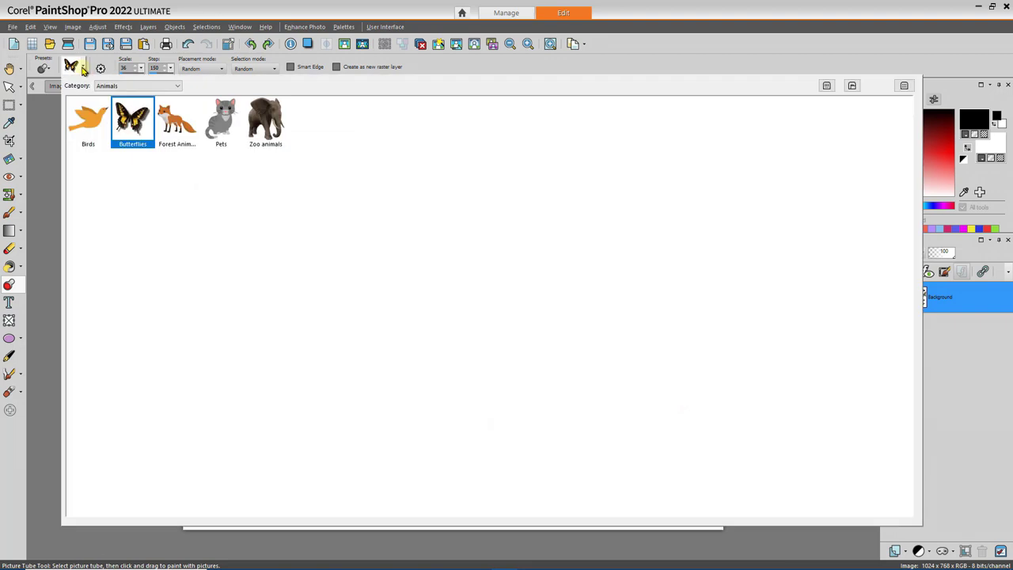
{"action": "left_click", "coordinate": [136, 85]}
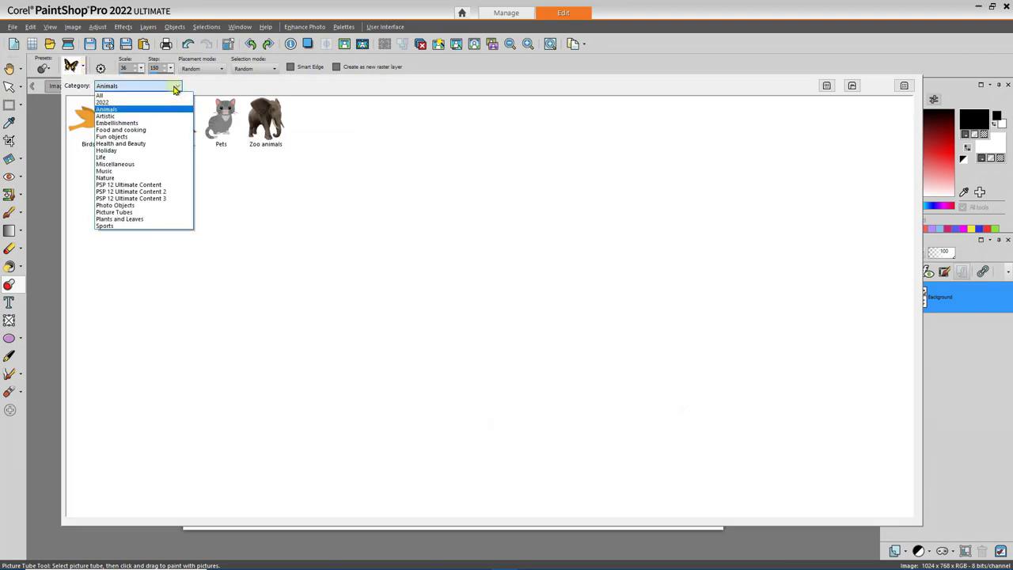
{"action": "left_click", "coordinate": [126, 116]}
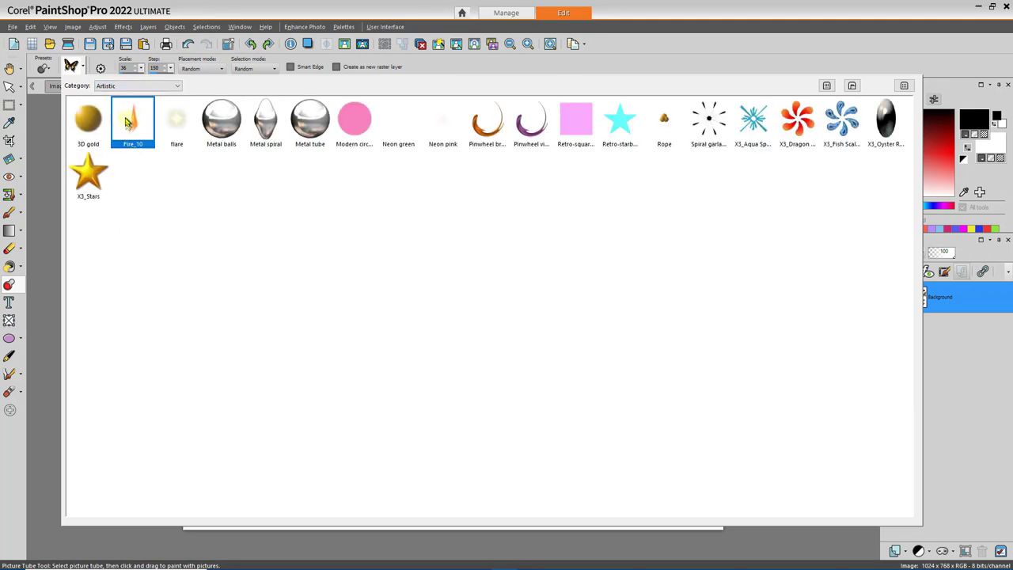
{"action": "left_click", "coordinate": [88, 119]}
{"action": "left_click", "coordinate": [90, 120]}
{"action": "mouse_move", "coordinate": [289, 218]}
{"action": "left_mouse_down"}
{"action": "mouse_move", "coordinate": [311, 189]}
{"action": "mouse_move", "coordinate": [346, 174]}
{"action": "mouse_move", "coordinate": [375, 176]}
{"action": "mouse_move", "coordinate": [367, 189]}
{"action": "mouse_move", "coordinate": [378, 201]}
{"action": "mouse_move", "coordinate": [404, 206]}
{"action": "mouse_move", "coordinate": [440, 176]}
{"action": "mouse_move", "coordinate": [469, 170]}
{"action": "mouse_move", "coordinate": [507, 229]}
{"action": "mouse_move", "coordinate": [570, 237]}
{"action": "mouse_move", "coordinate": [625, 225]}
{"action": "mouse_move", "coordinate": [596, 229]}
{"action": "mouse_move", "coordinate": [626, 238]}
{"action": "mouse_move", "coordinate": [612, 261]}
{"action": "mouse_move", "coordinate": [577, 252]}
{"action": "mouse_move", "coordinate": [512, 273]}
{"action": "mouse_move", "coordinate": [487, 245]}
{"action": "mouse_move", "coordinate": [326, 264]}
{"action": "left_mouse_up"}
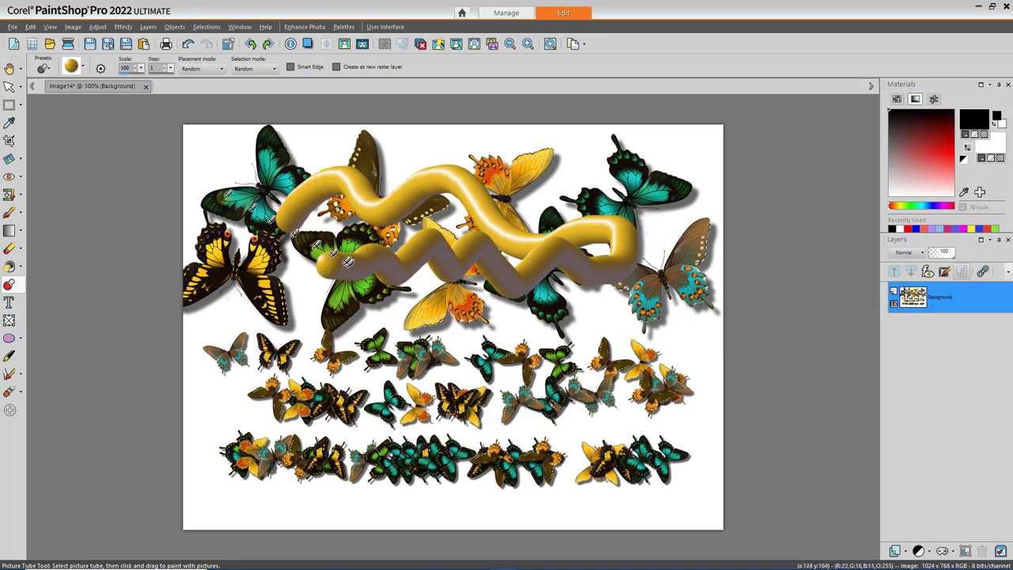
Set the 3D gold tube's step size to 30 and paint a looping string of gold beads across the lower canvas
{"action": "left_click", "coordinate": [100, 68]}
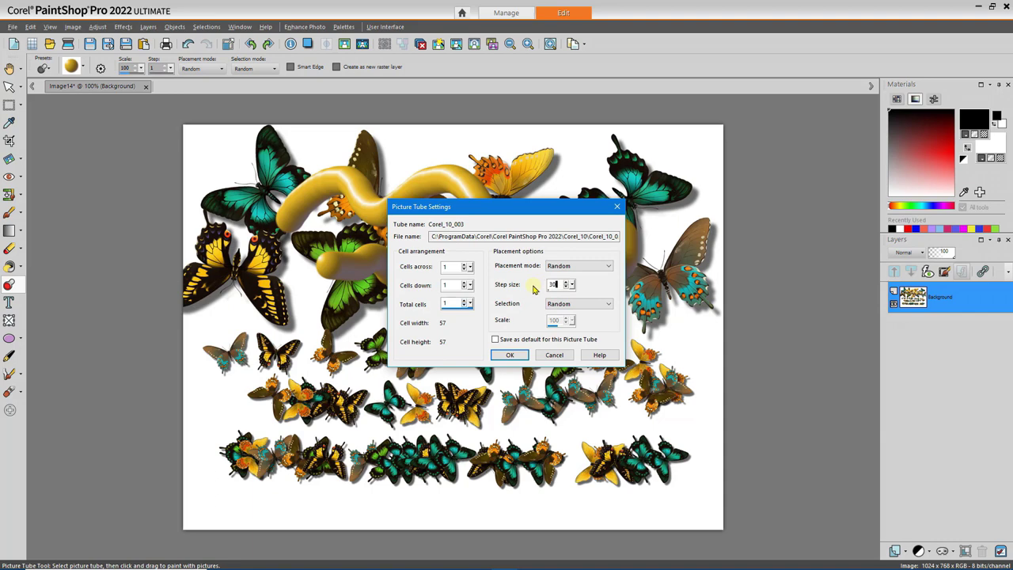
{"action": "left_click", "coordinate": [518, 354]}
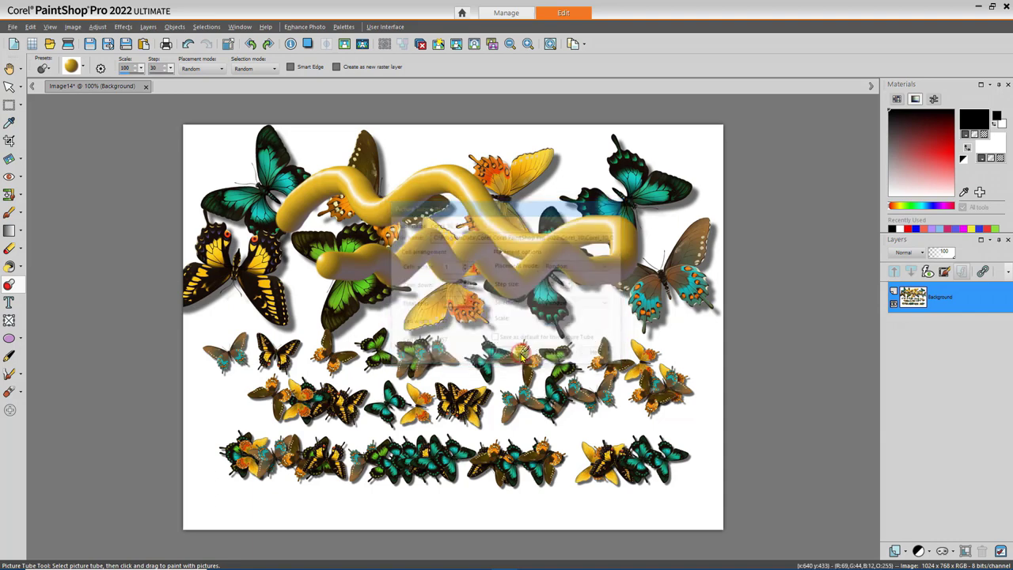
{"action": "mouse_move", "coordinate": [299, 396]}
{"action": "left_mouse_down"}
{"action": "mouse_move", "coordinate": [261, 432]}
{"action": "mouse_move", "coordinate": [237, 406]}
{"action": "mouse_move", "coordinate": [233, 356]}
{"action": "mouse_move", "coordinate": [301, 311]}
{"action": "mouse_move", "coordinate": [497, 318]}
{"action": "left_mouse_up"}
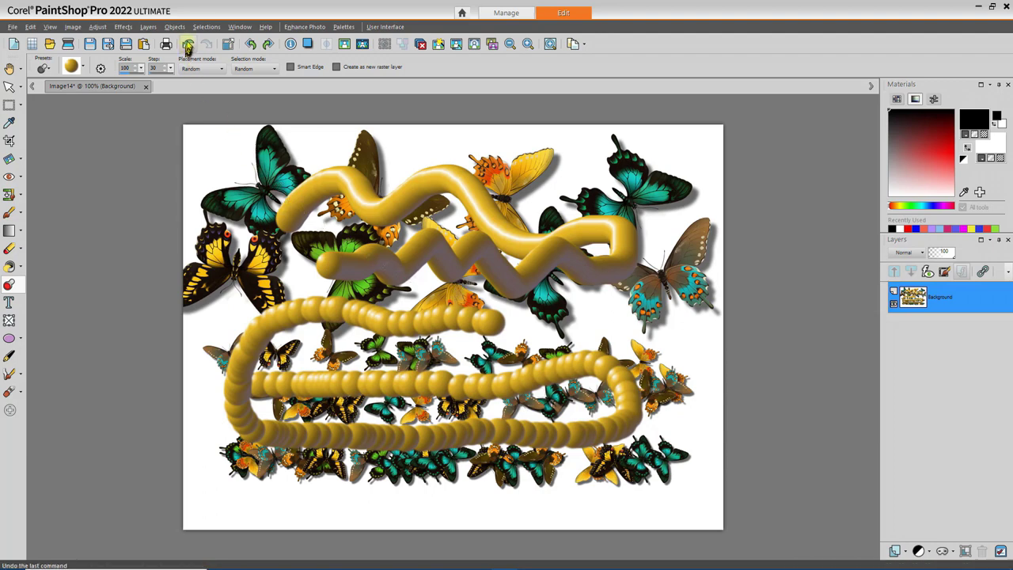
Clear the entire canvas to white and remove the selection
{"action": "left_click", "coordinate": [206, 27]}
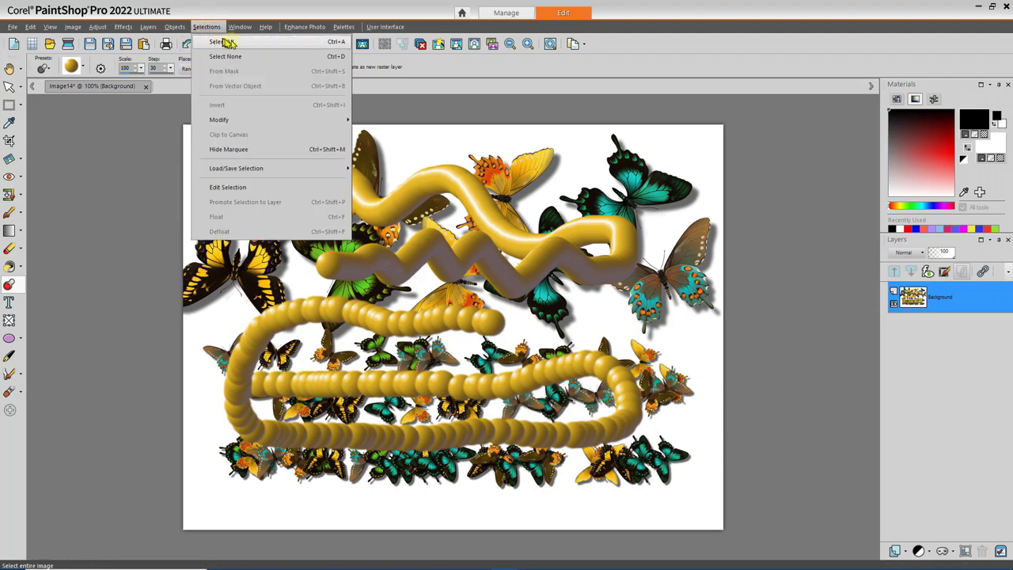
{"action": "left_click", "coordinate": [298, 42]}
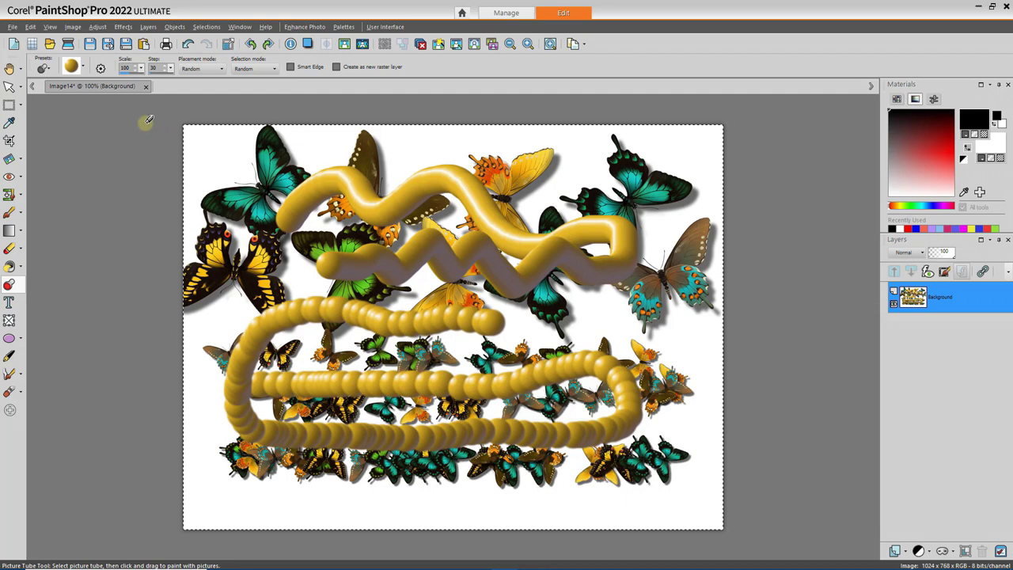
{"action": "key", "text": "Delete"}
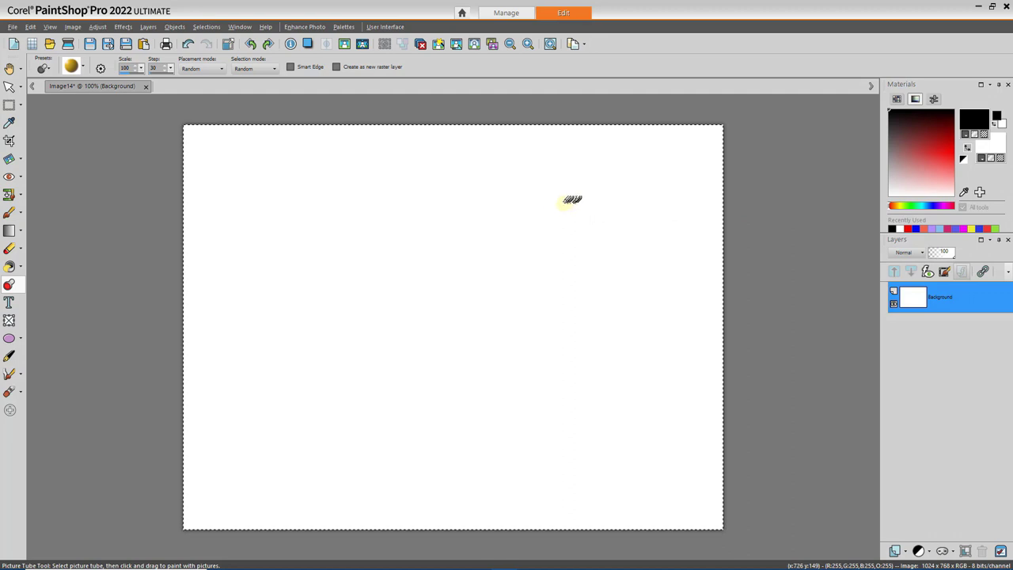
{"action": "key", "text": "ctrl+d"}
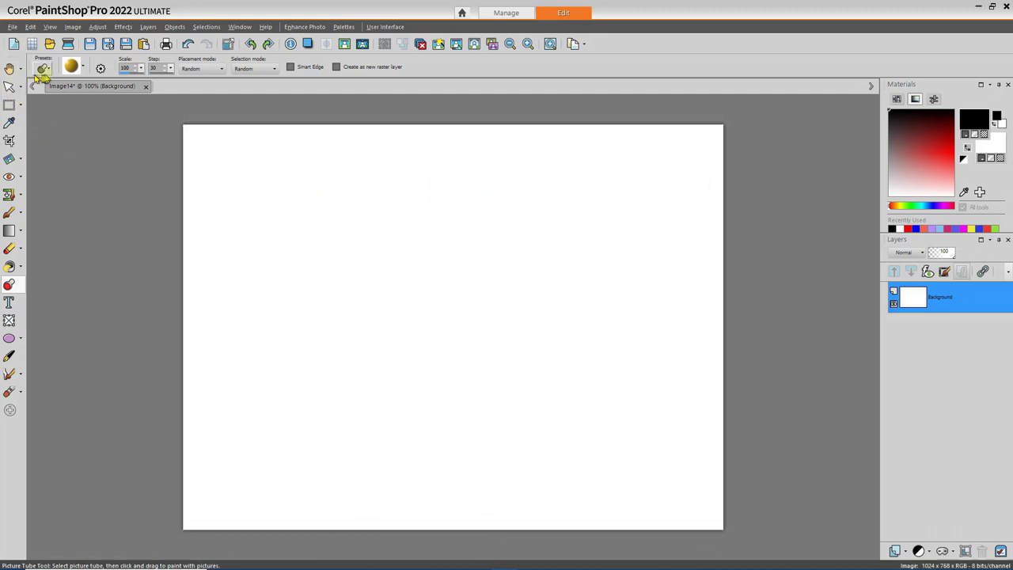
Choose the Grass 01 picture tube from the Nature category and paint grass over the lower two-thirds of the canvas
{"action": "left_click", "coordinate": [85, 70]}
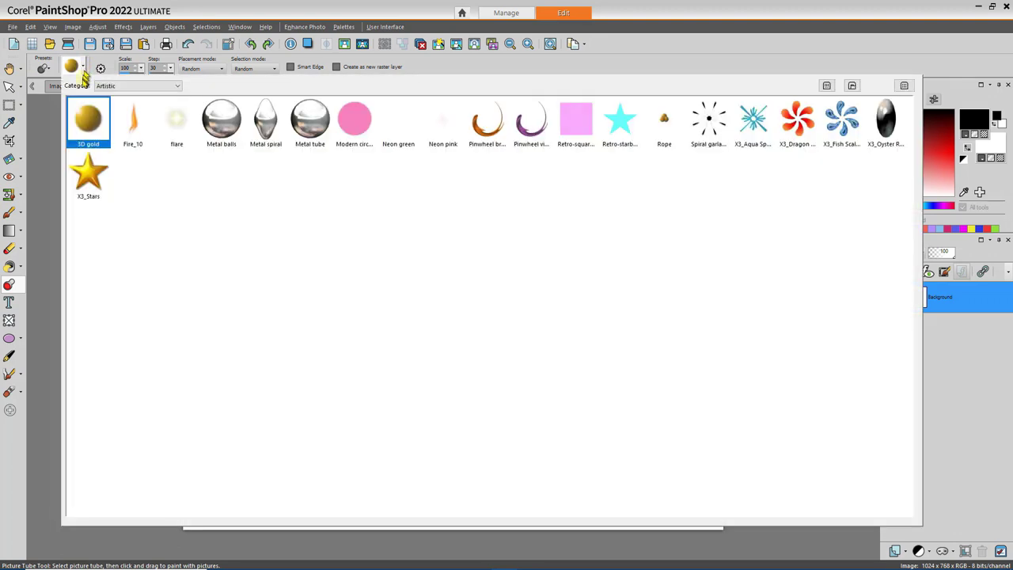
{"action": "left_click", "coordinate": [177, 87]}
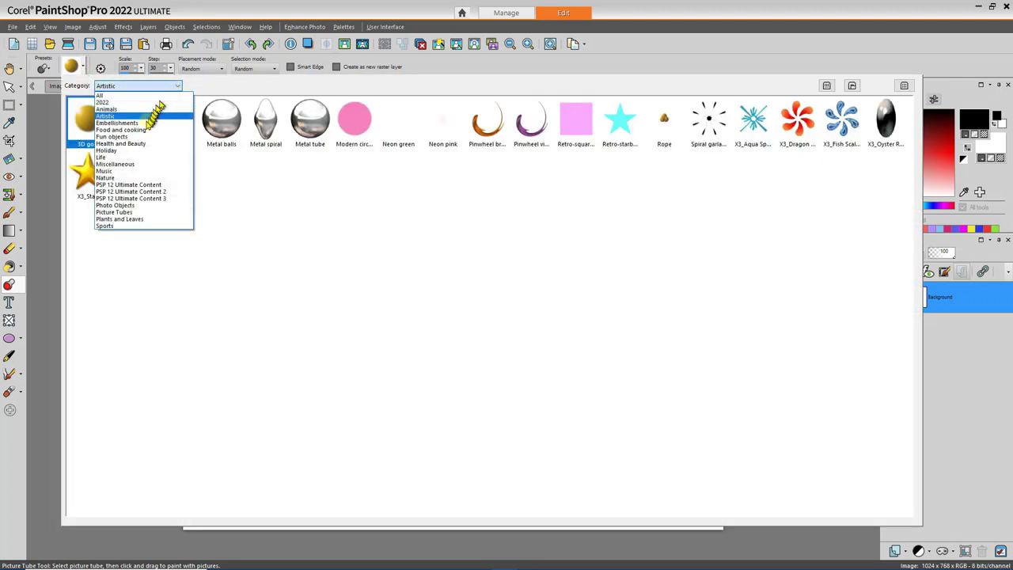
{"action": "left_click", "coordinate": [130, 178]}
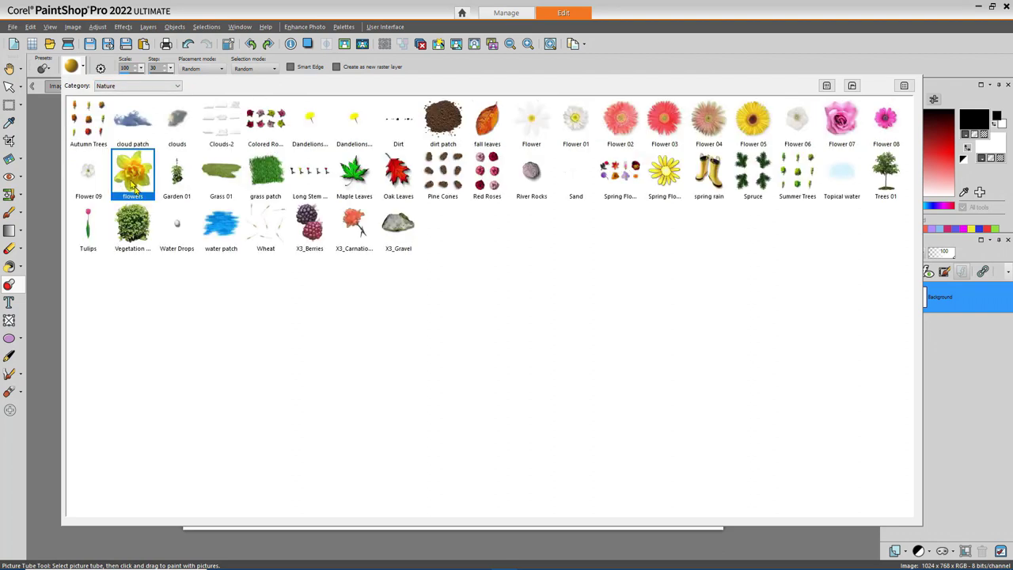
{"action": "left_click", "coordinate": [221, 174]}
{"action": "left_click", "coordinate": [228, 306]}
{"action": "mouse_move", "coordinate": [228, 306]}
{"action": "left_mouse_down"}
{"action": "mouse_move", "coordinate": [608, 301]}
{"action": "mouse_move", "coordinate": [670, 346]}
{"action": "mouse_move", "coordinate": [678, 360]}
{"action": "mouse_move", "coordinate": [670, 401]}
{"action": "mouse_move", "coordinate": [614, 429]}
{"action": "mouse_move", "coordinate": [418, 401]}
{"action": "mouse_move", "coordinate": [222, 445]}
{"action": "mouse_move", "coordinate": [205, 497]}
{"action": "mouse_move", "coordinate": [196, 415]}
{"action": "mouse_move", "coordinate": [365, 501]}
{"action": "mouse_move", "coordinate": [516, 522]}
{"action": "left_mouse_up"}
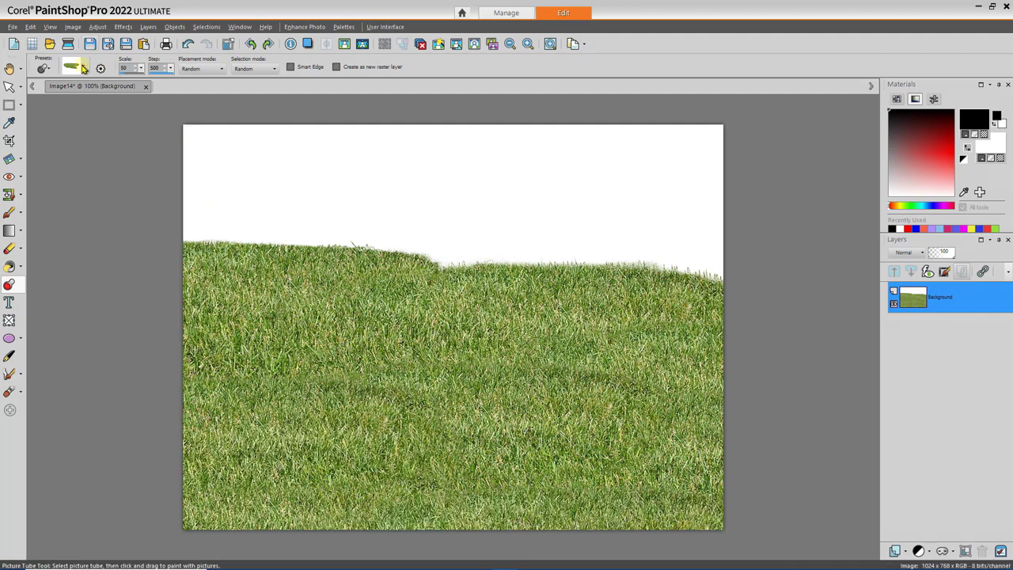
Using the Trees 01 picture tube, stamp a large tree at the canvas's left edge and one at scale 50 at the lower right
{"action": "left_click", "coordinate": [84, 68]}
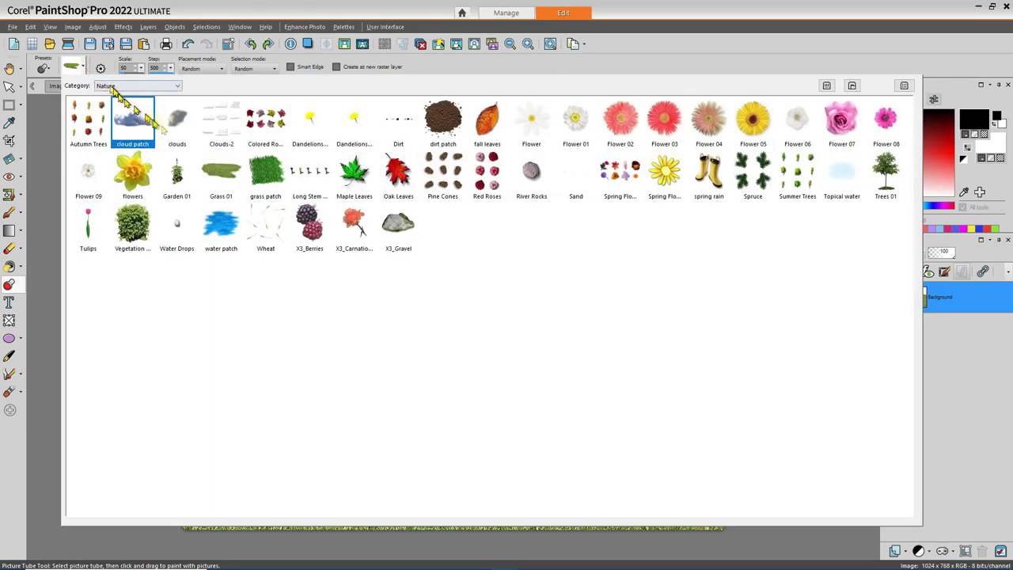
{"action": "left_click", "coordinate": [88, 118]}
{"action": "left_click", "coordinate": [228, 335]}
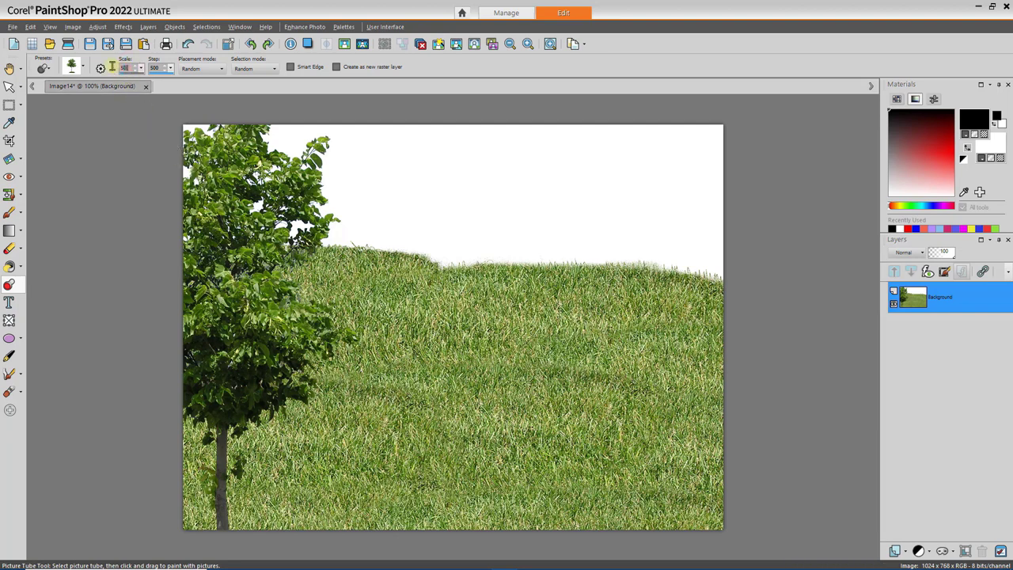
{"action": "left_click", "coordinate": [677, 404]}
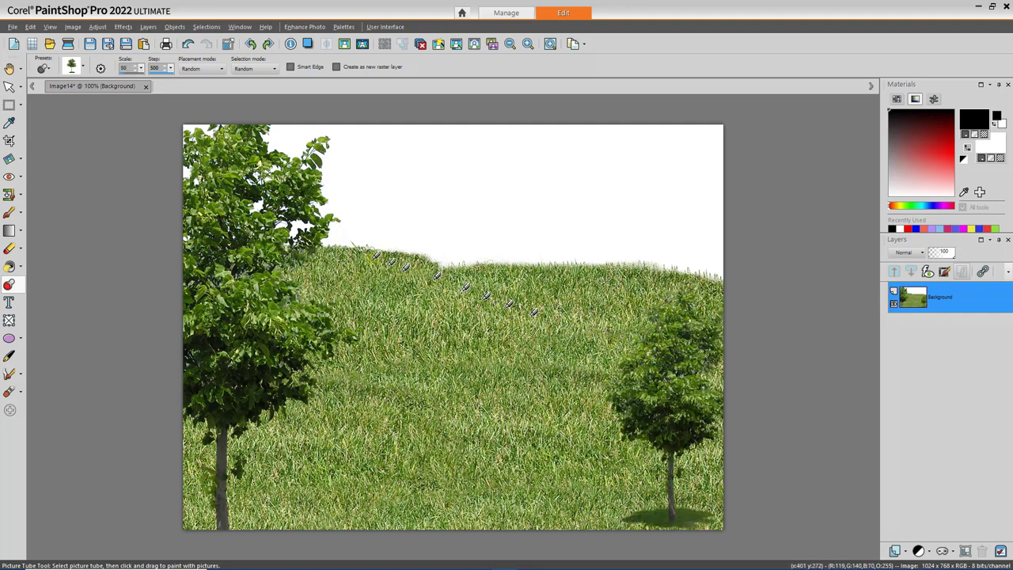
Review the cell arrangement and placement options of the Trees 01 picture tube
{"action": "left_click", "coordinate": [100, 68]}
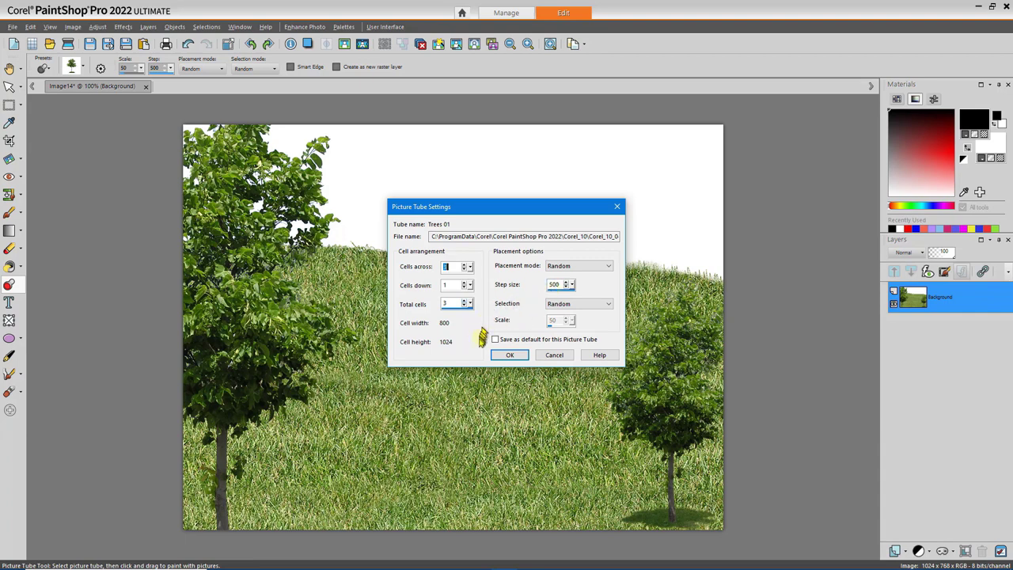
{"action": "left_click", "coordinate": [513, 355]}
{"action": "left_click_drag", "start_coordinate": [519, 351], "coordinate": [464, 386]}
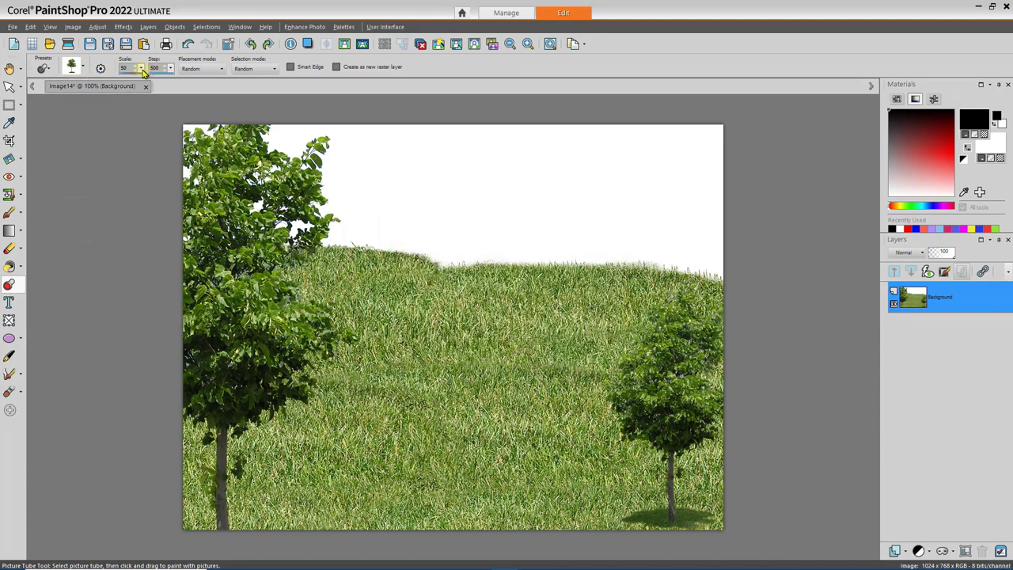
Set the tree tube's scale to 22 and stamp six small trees across the grassy hill
{"action": "left_click_drag", "start_coordinate": [142, 69], "coordinate": [140, 73]}
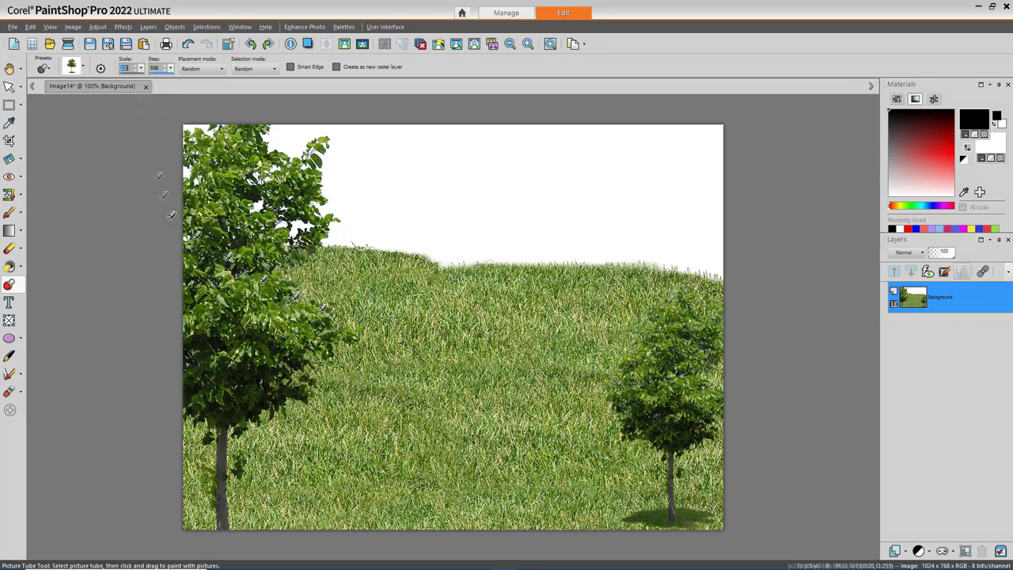
{"action": "left_click", "coordinate": [651, 282]}
{"action": "left_click", "coordinate": [593, 265]}
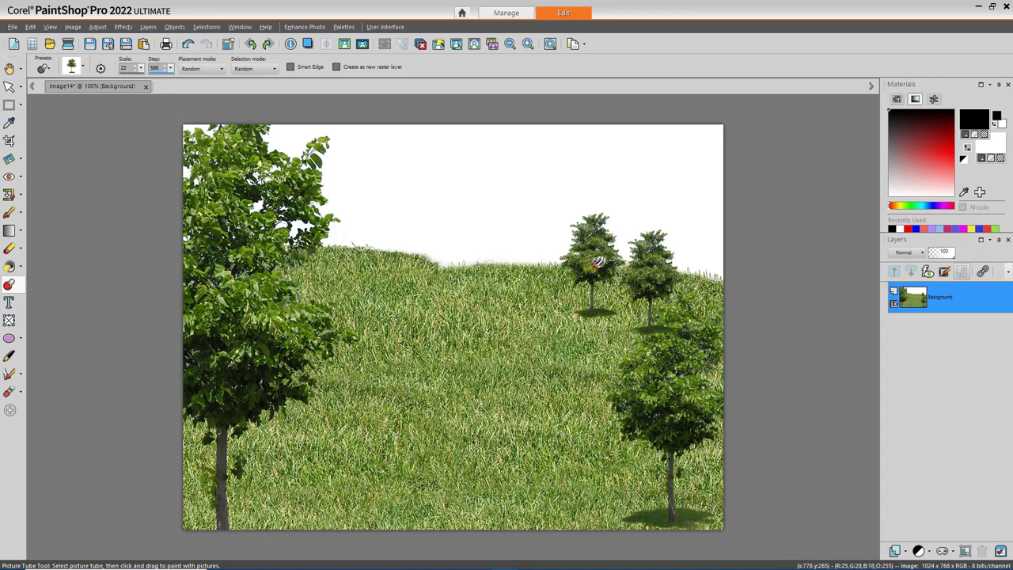
{"action": "left_click", "coordinate": [507, 274]}
{"action": "left_click", "coordinate": [447, 313]}
{"action": "left_click", "coordinate": [372, 315]}
{"action": "left_click", "coordinate": [329, 241]}
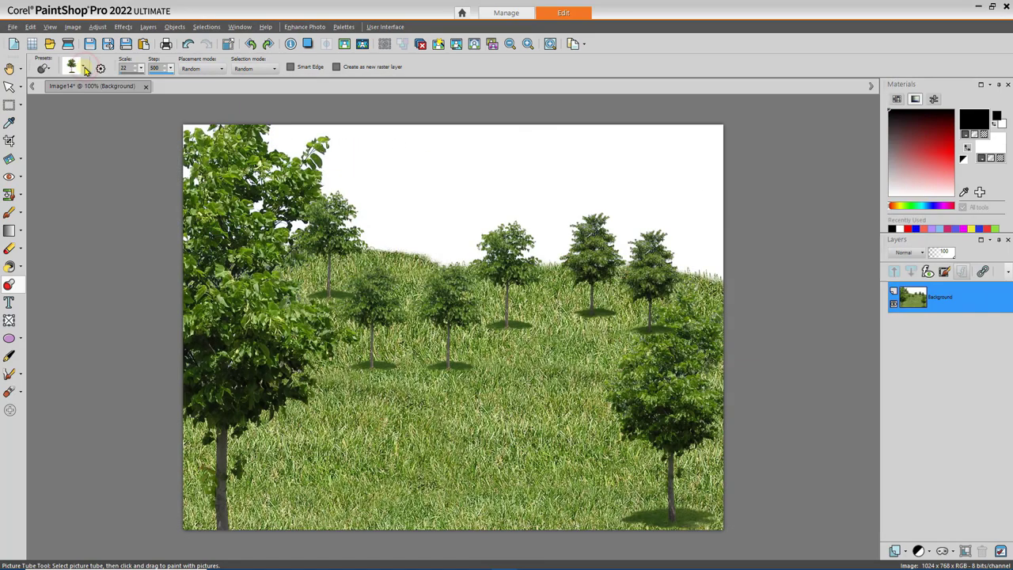
Choose the Vegetation picture tube from the Nature category and stamp two bushes side by side in the lower-right foreground
{"action": "left_click", "coordinate": [85, 69]}
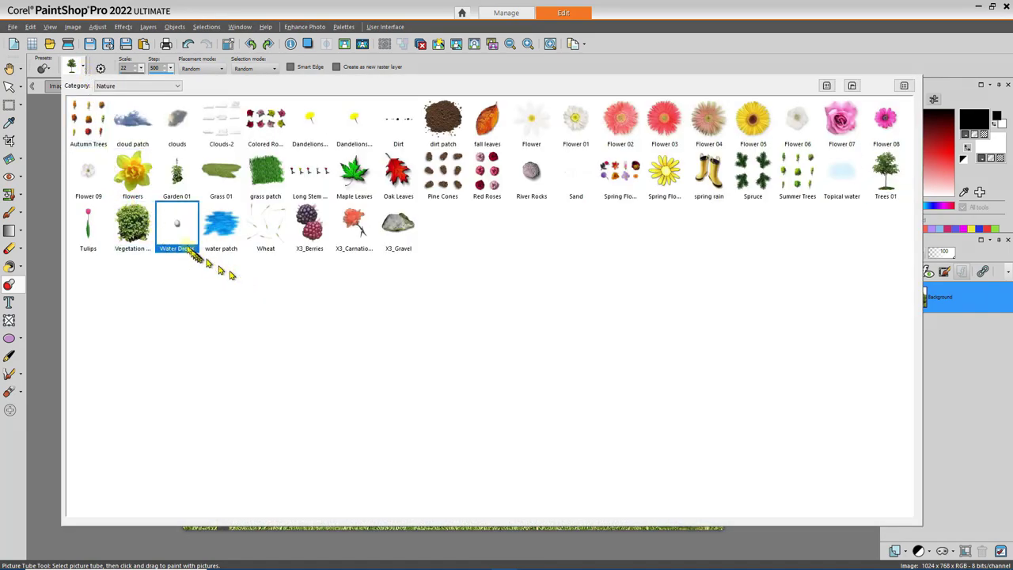
{"action": "left_click", "coordinate": [132, 228]}
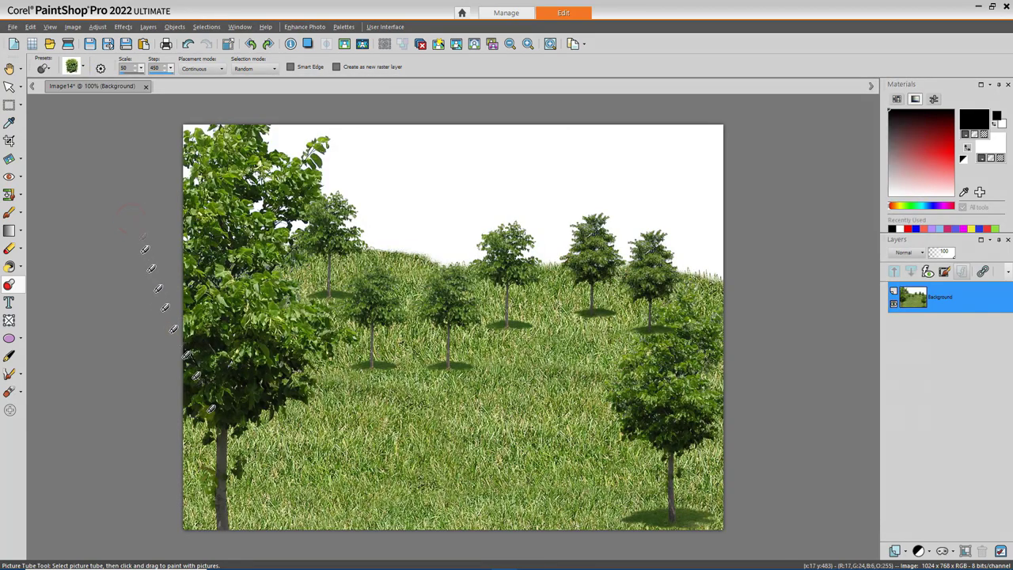
{"action": "left_click", "coordinate": [649, 513]}
{"action": "left_click", "coordinate": [475, 531]}
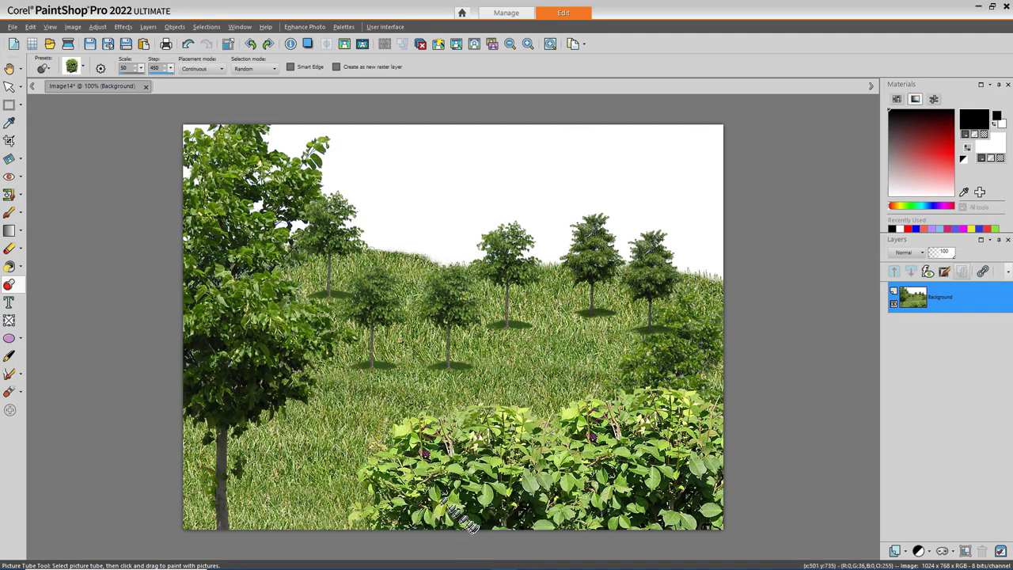
Choose the dogs picture tube from the All category and stamp one dog beside the large tree and another above the bushes
{"action": "left_click", "coordinate": [85, 70]}
{"action": "left_click", "coordinate": [138, 85]}
{"action": "left_click", "coordinate": [139, 103]}
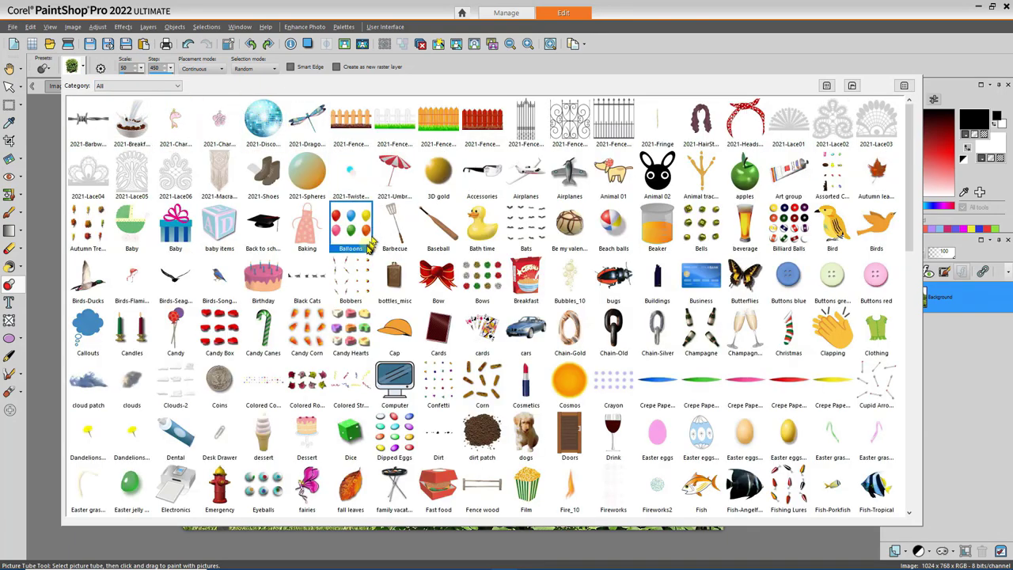
{"action": "left_click", "coordinate": [532, 438]}
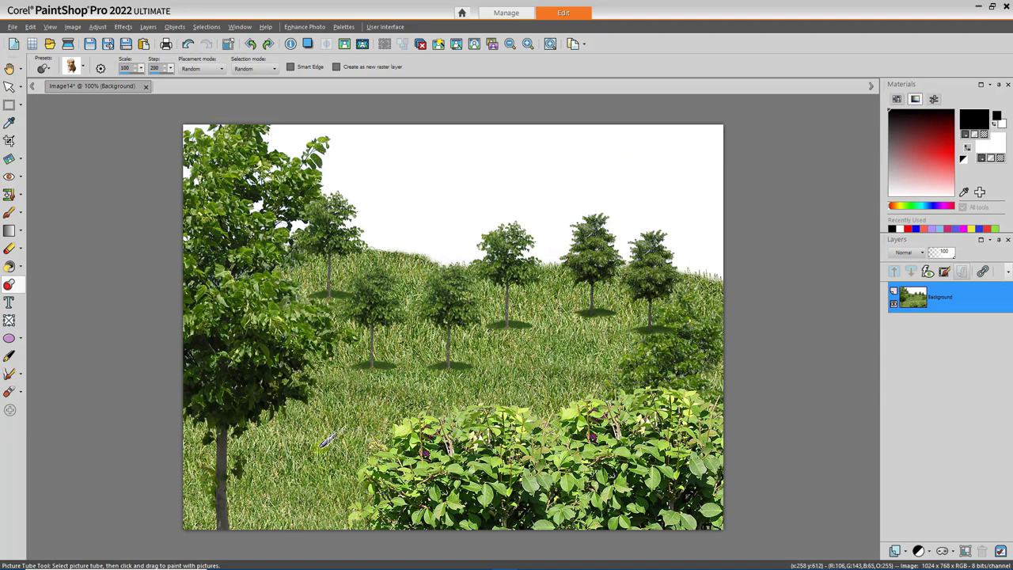
{"action": "left_click", "coordinate": [302, 451]}
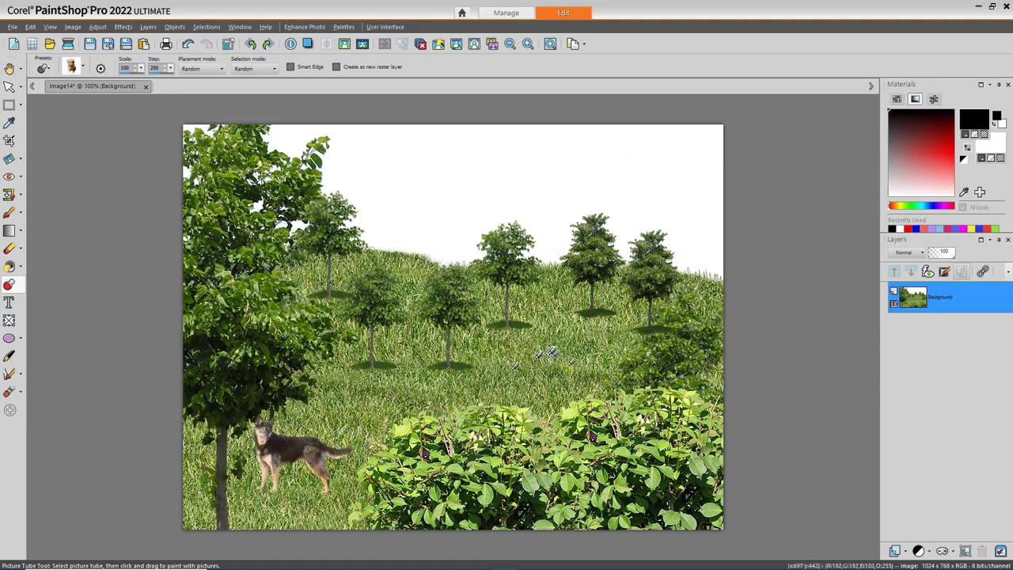
{"action": "left_click", "coordinate": [579, 365]}
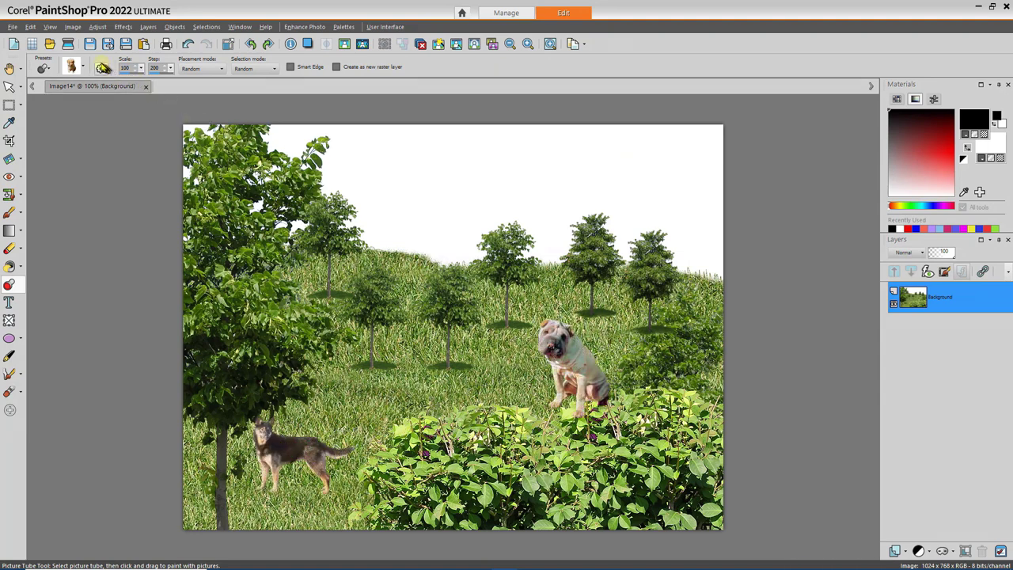
Review the dogs picture tube's cell arrangement and placement options, try a stroke of dogs across the hill and undo it
{"action": "left_click", "coordinate": [100, 68]}
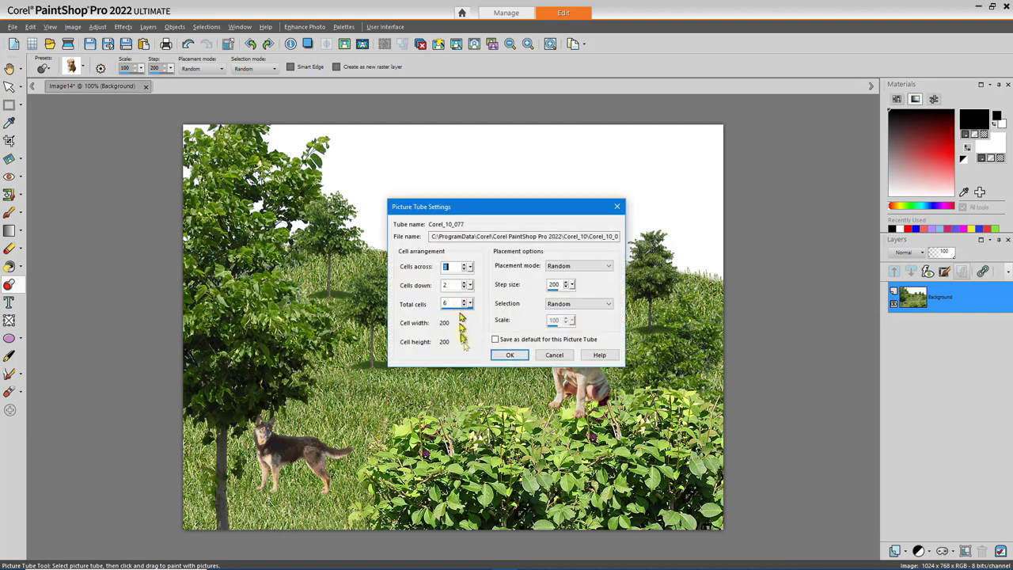
{"action": "left_click", "coordinate": [510, 355]}
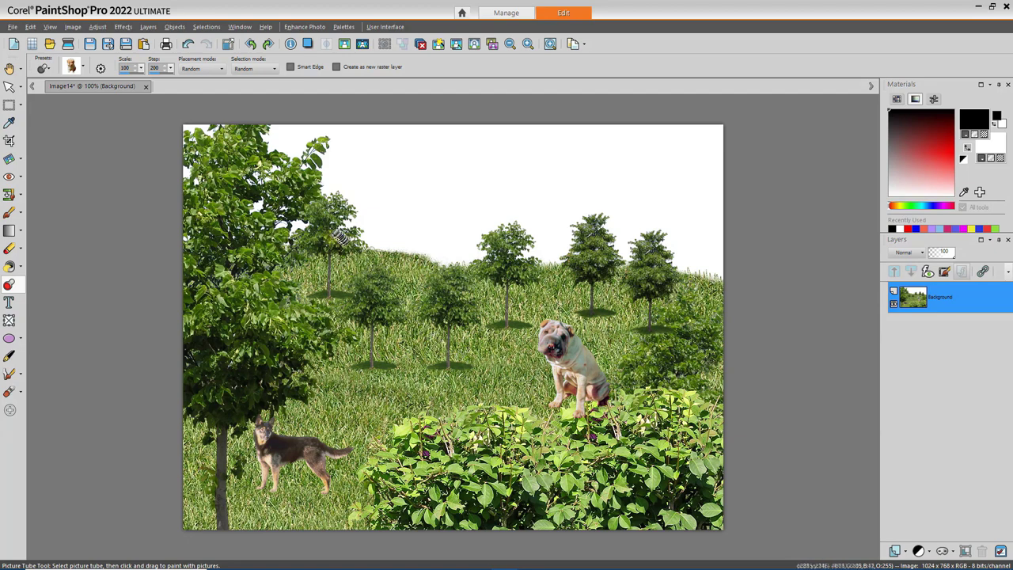
{"action": "left_click_drag", "start_coordinate": [502, 304], "coordinate": [587, 300]}
{"action": "key", "text": "ctrl+z"}
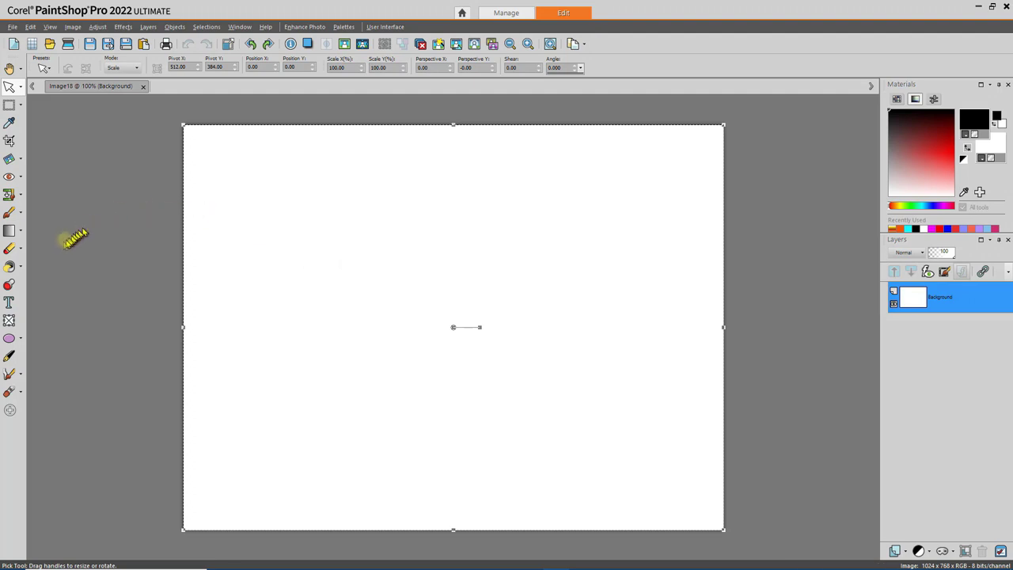
Activate the Flood Fill tool and set the foreground material to red and the background material to blue
{"action": "left_click", "coordinate": [9, 267]}
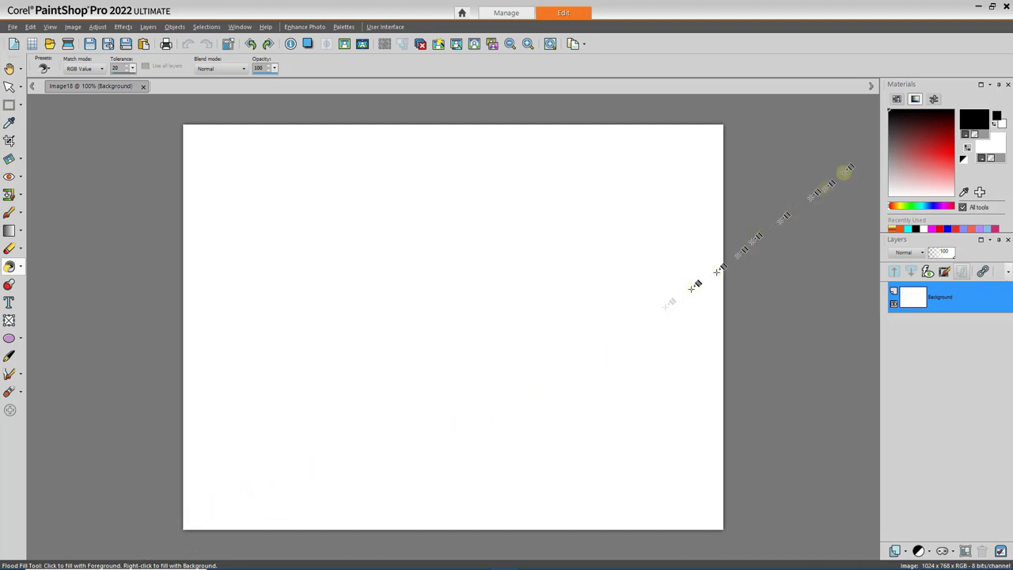
{"action": "right_click", "coordinate": [975, 117]}
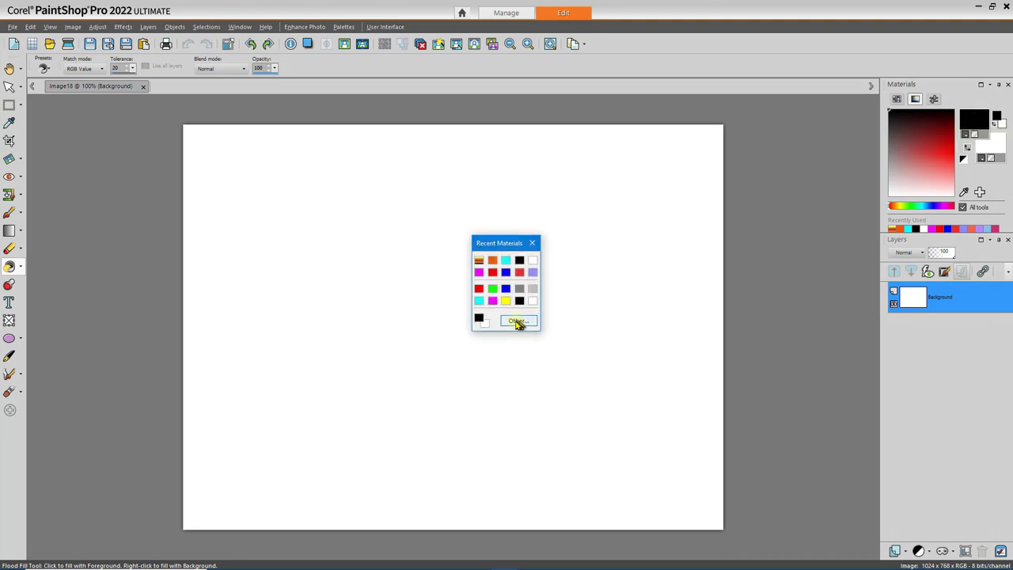
{"action": "left_click", "coordinate": [479, 288]}
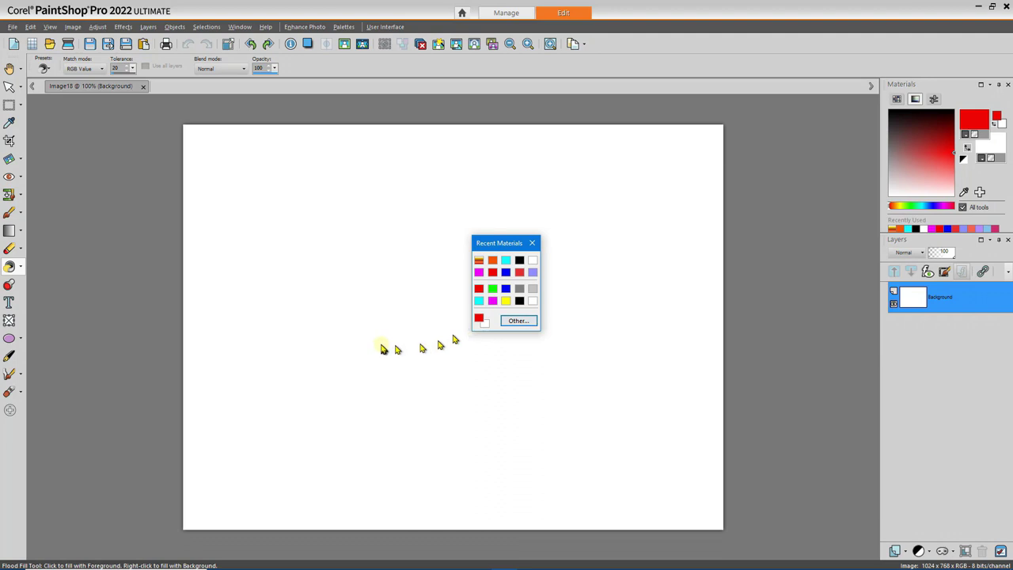
{"action": "left_click", "coordinate": [508, 285]}
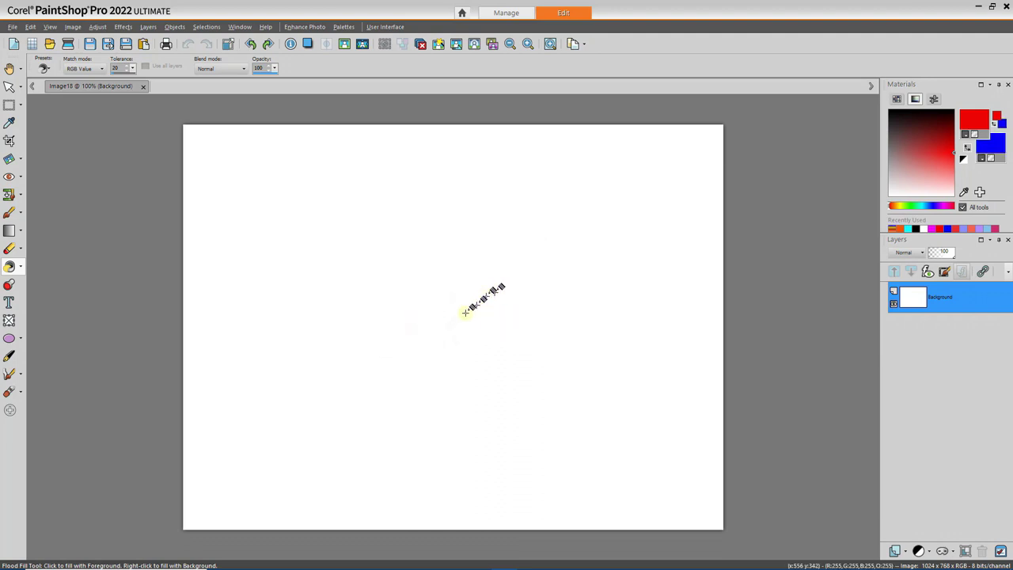
Flood fill the canvas alternately with red and blue, finishing with white after restoring the default black and white materials
{"action": "left_click", "coordinate": [373, 281]}
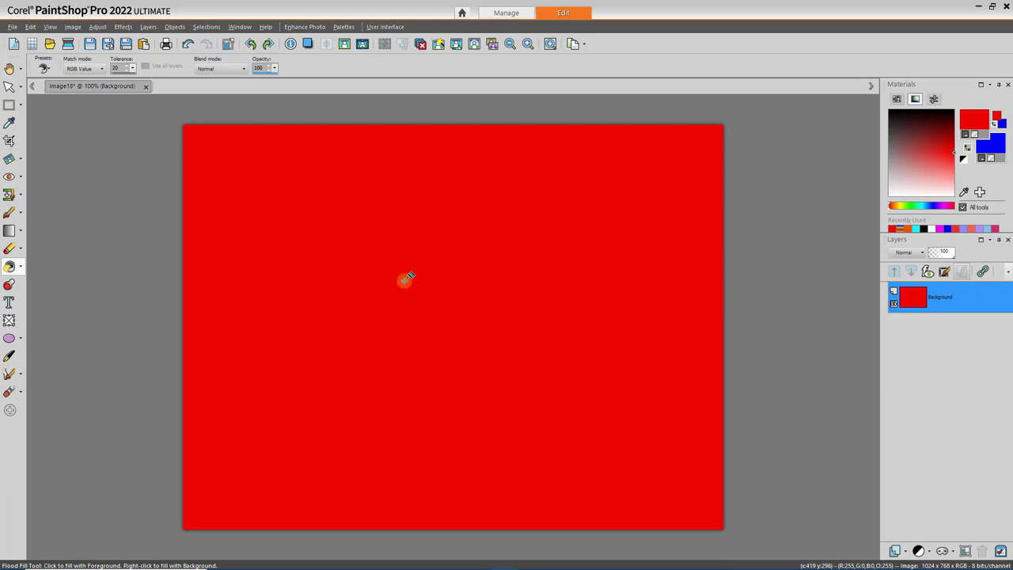
{"action": "right_click", "coordinate": [405, 279]}
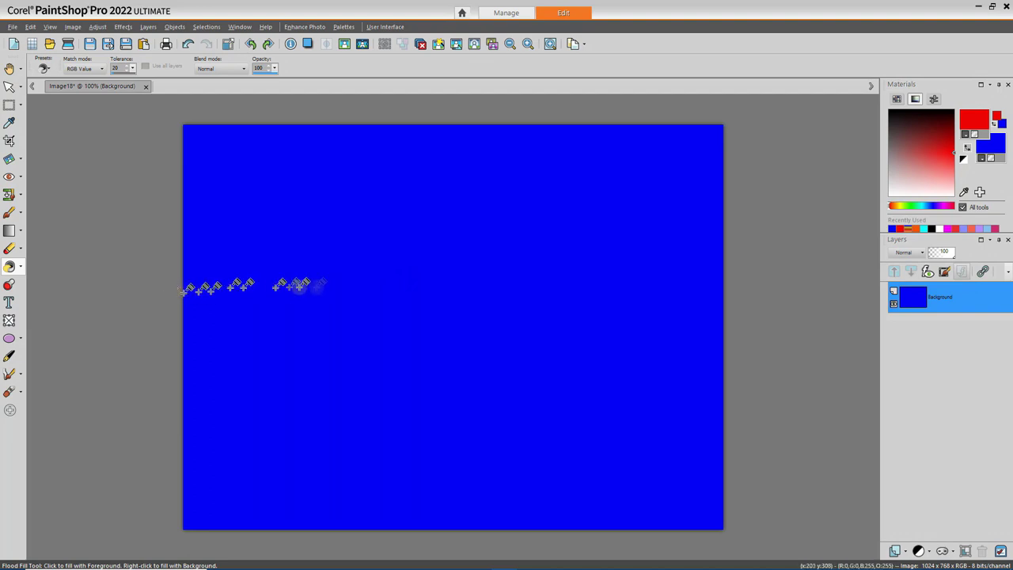
{"action": "left_click", "coordinate": [331, 287]}
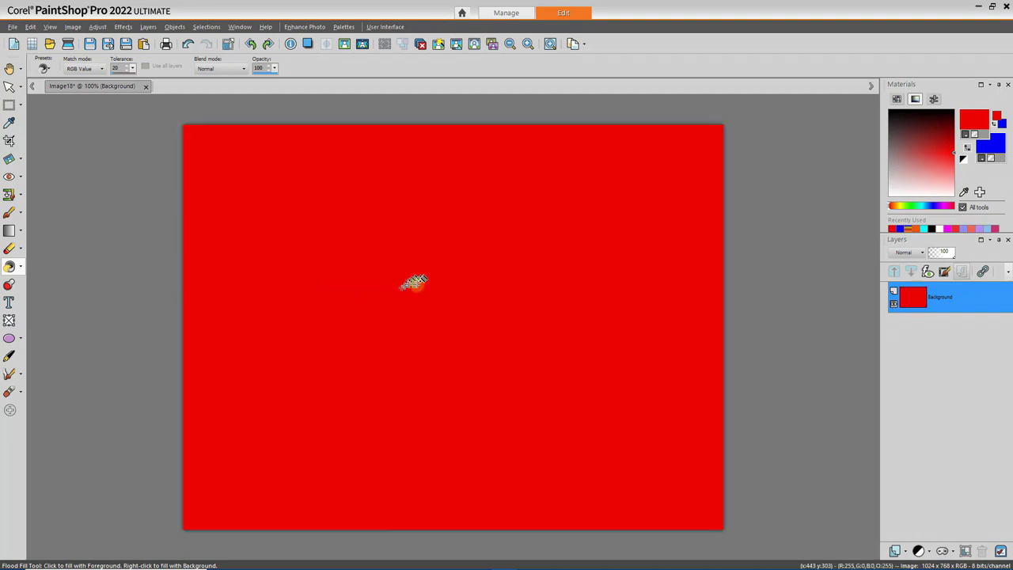
{"action": "right_click", "coordinate": [417, 282]}
{"action": "left_click", "coordinate": [963, 159]}
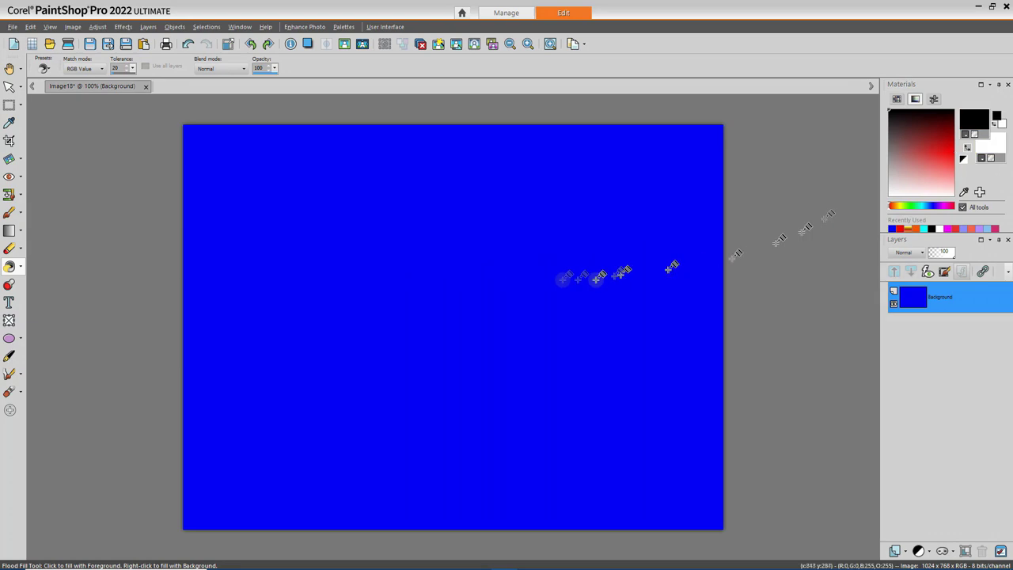
{"action": "right_click", "coordinate": [362, 259]}
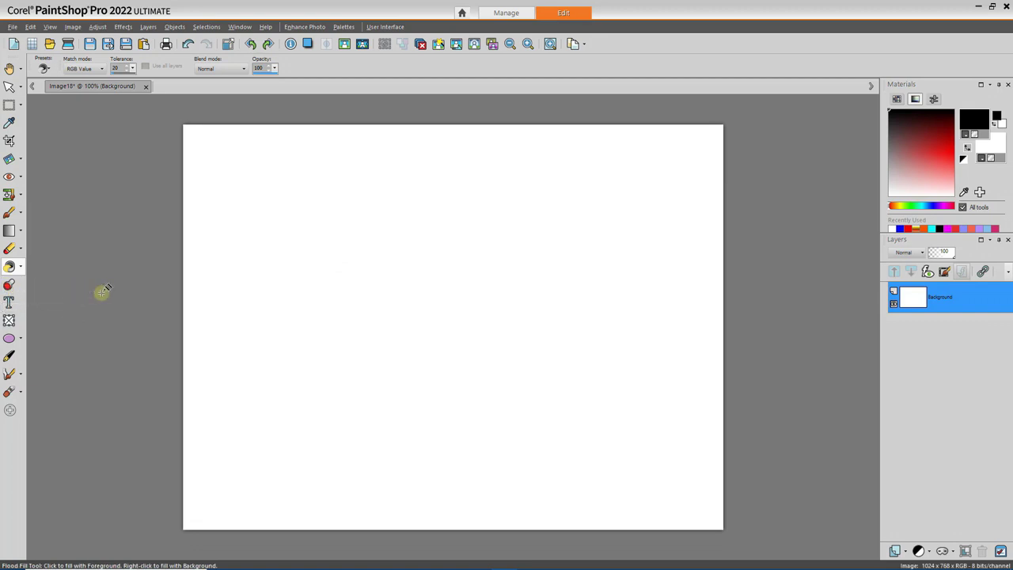
Choose the fall leaves picture tube from the Nature category and scatter six small leaves at scale 36 over the canvas
{"action": "left_click", "coordinate": [10, 287]}
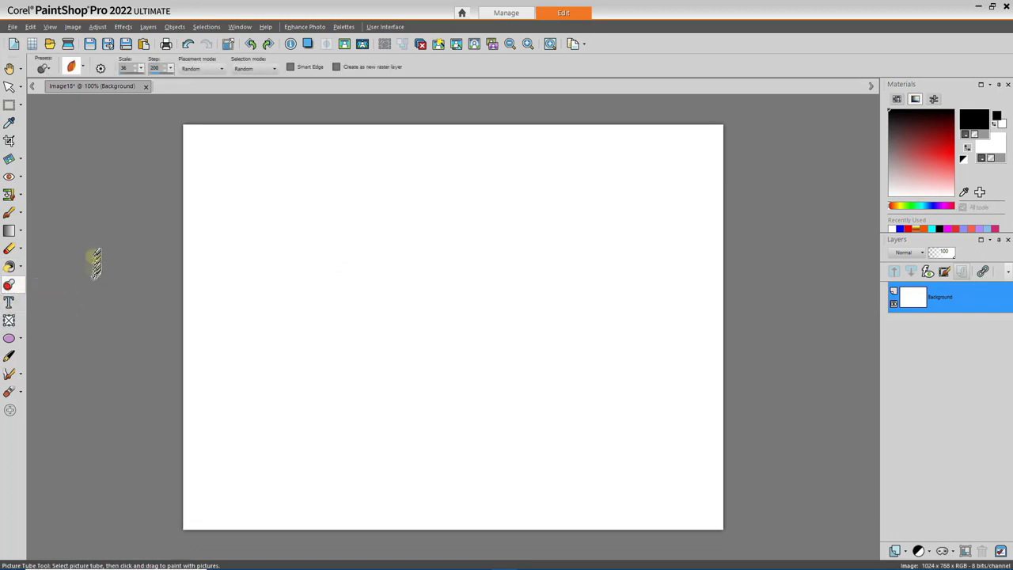
{"action": "left_click", "coordinate": [84, 68]}
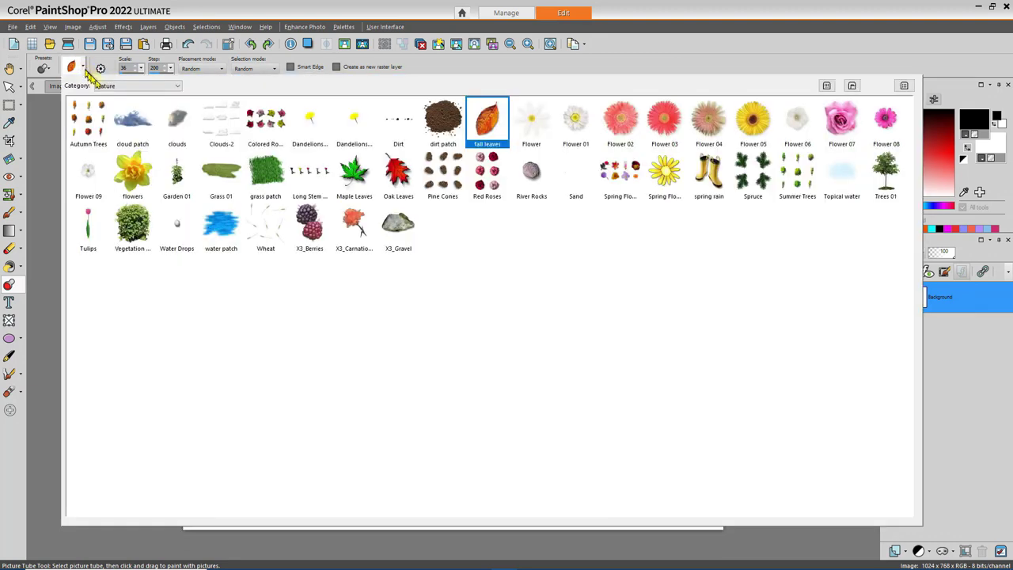
{"action": "left_click", "coordinate": [486, 121]}
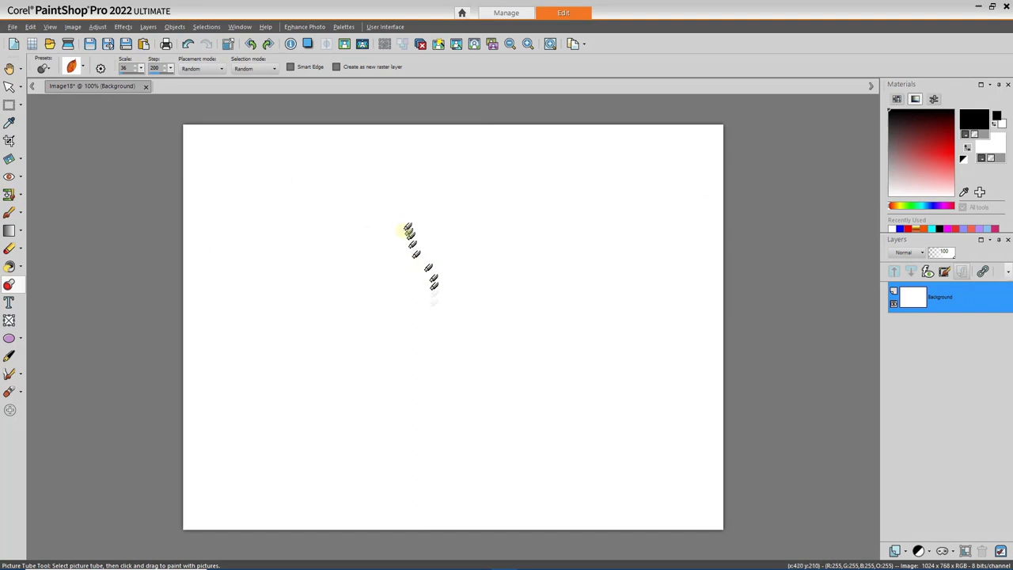
{"action": "left_click", "coordinate": [381, 201]}
{"action": "mouse_move", "coordinate": [382, 201]}
{"action": "left_mouse_down"}
{"action": "mouse_move", "coordinate": [401, 278]}
{"action": "mouse_move", "coordinate": [354, 360]}
{"action": "mouse_move", "coordinate": [418, 403]}
{"action": "mouse_move", "coordinate": [462, 395]}
{"action": "mouse_move", "coordinate": [525, 329]}
{"action": "mouse_move", "coordinate": [522, 216]}
{"action": "left_mouse_up"}
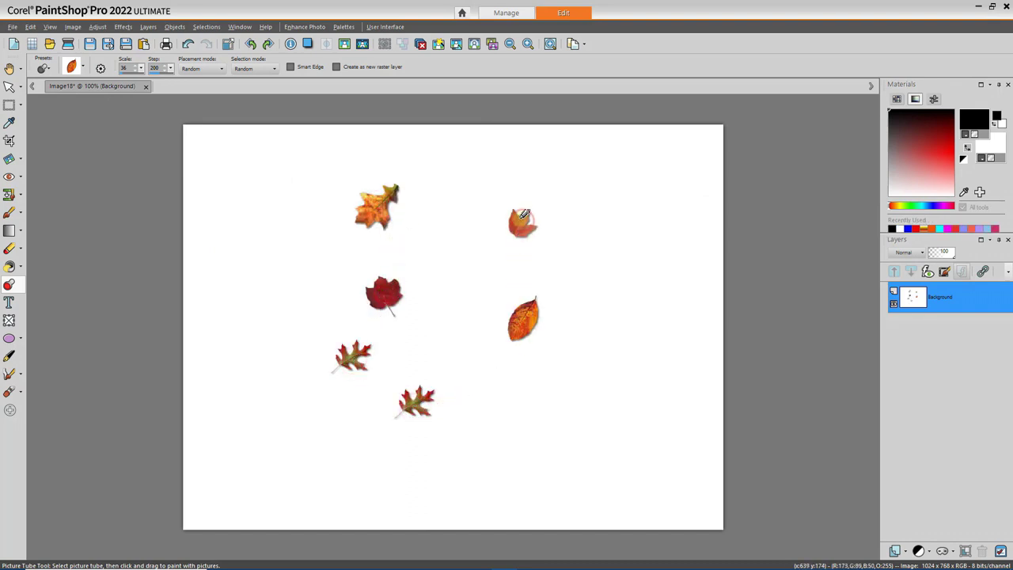
Set the fall leaves tube's scale to 100 and stamp five large leaves among the small ones
{"action": "double_click", "coordinate": [124, 68]}
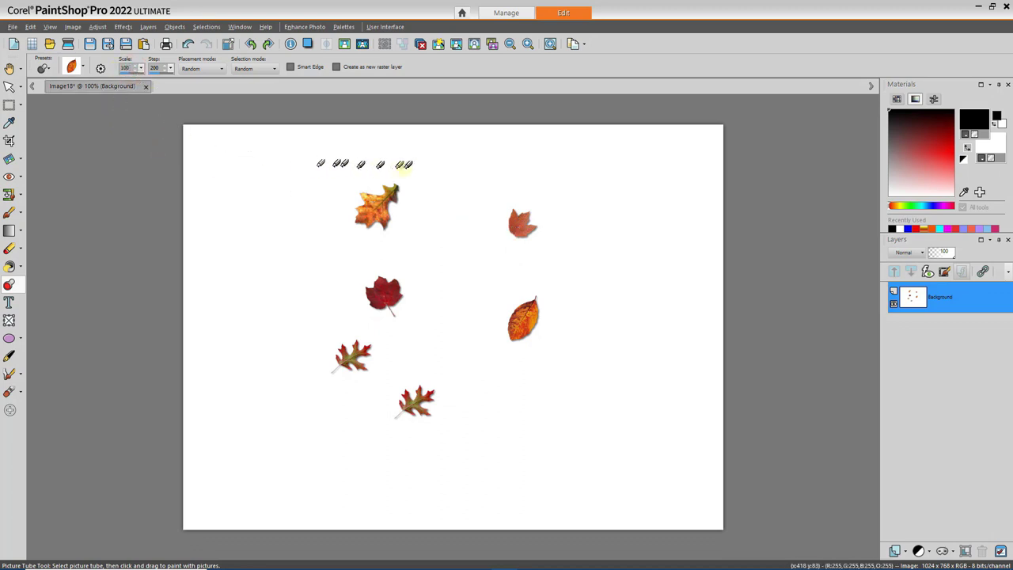
{"action": "mouse_move", "coordinate": [430, 186]}
{"action": "left_mouse_down"}
{"action": "mouse_move", "coordinate": [444, 198]}
{"action": "mouse_move", "coordinate": [493, 403]}
{"action": "mouse_move", "coordinate": [475, 467]}
{"action": "left_mouse_up"}
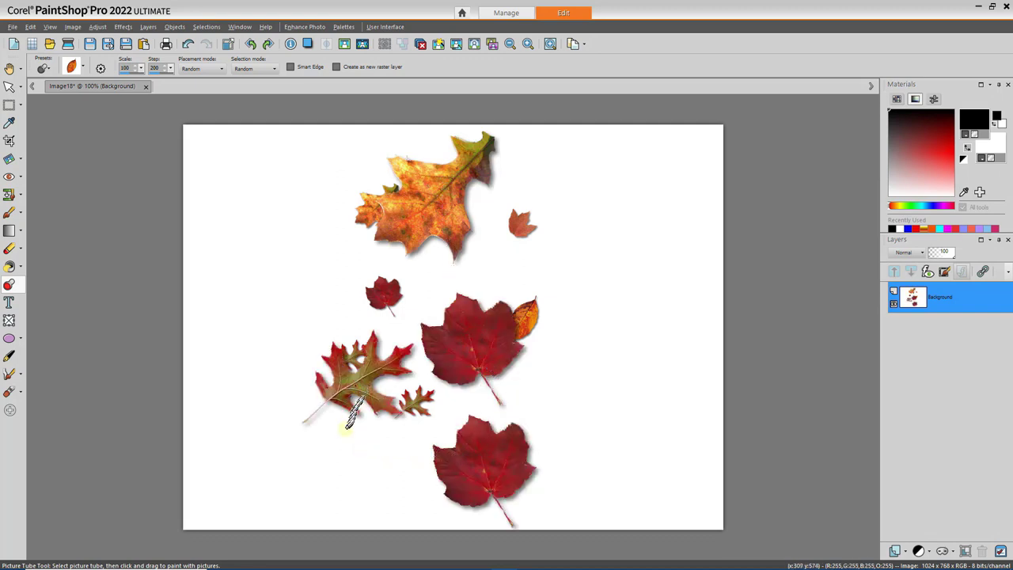
{"action": "left_click", "coordinate": [590, 277]}
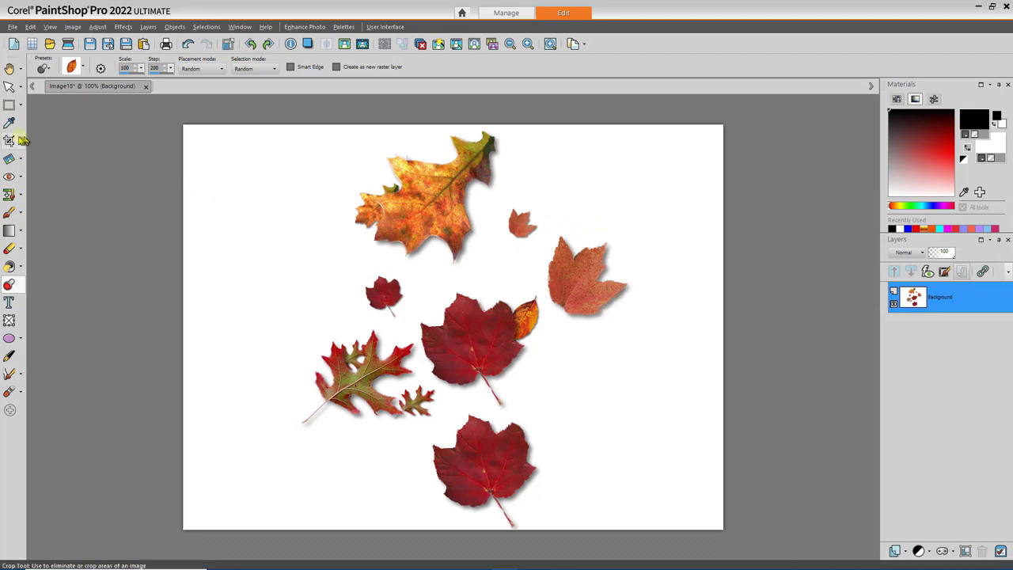
Select the left part of the image with a rectangle and flood fill its white area with light blue (91, 164, 223) at tolerance 0
{"action": "left_click", "coordinate": [8, 105]}
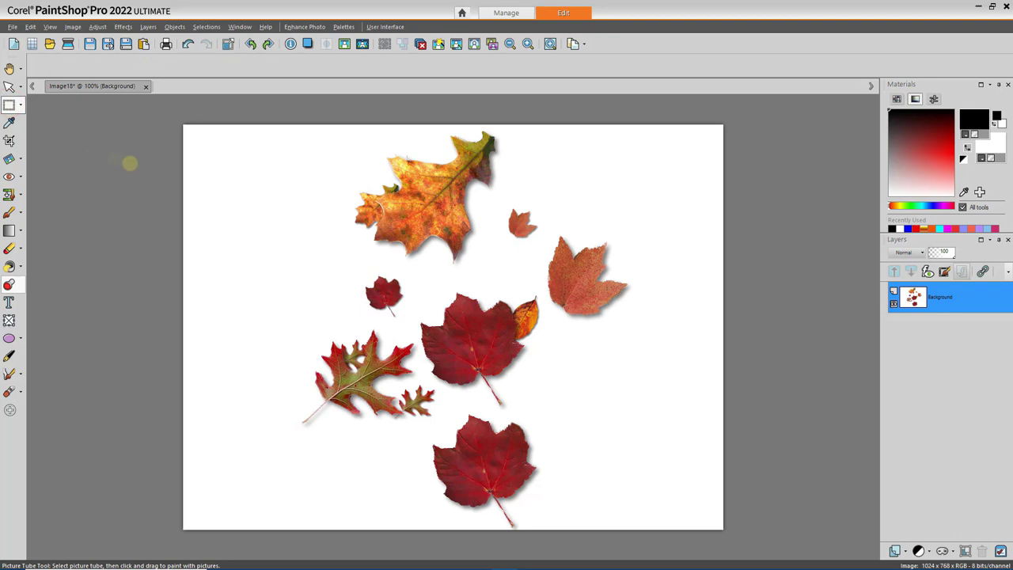
{"action": "left_click_drag", "start_coordinate": [173, 115], "coordinate": [480, 543]}
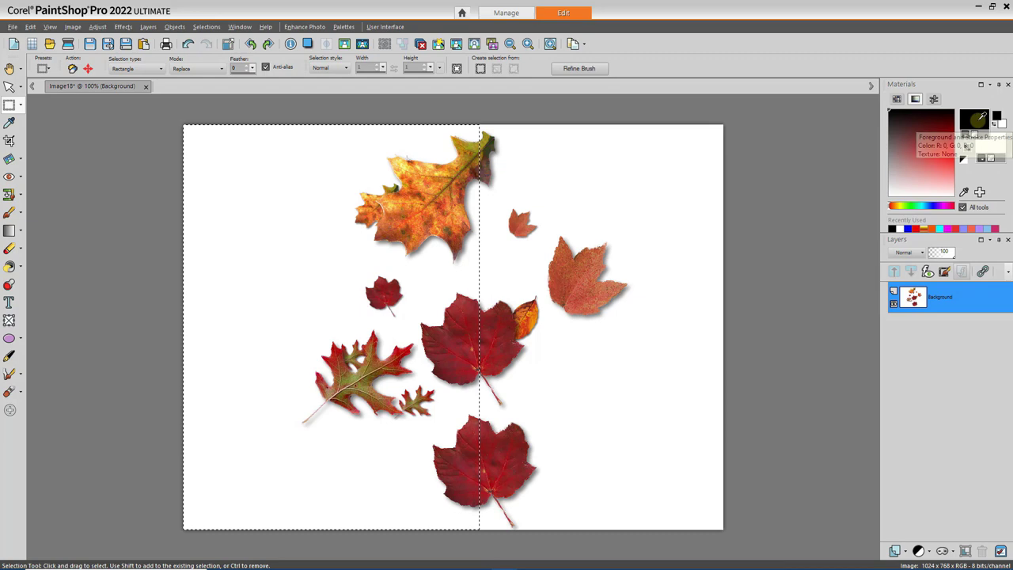
{"action": "left_click", "coordinate": [981, 117]}
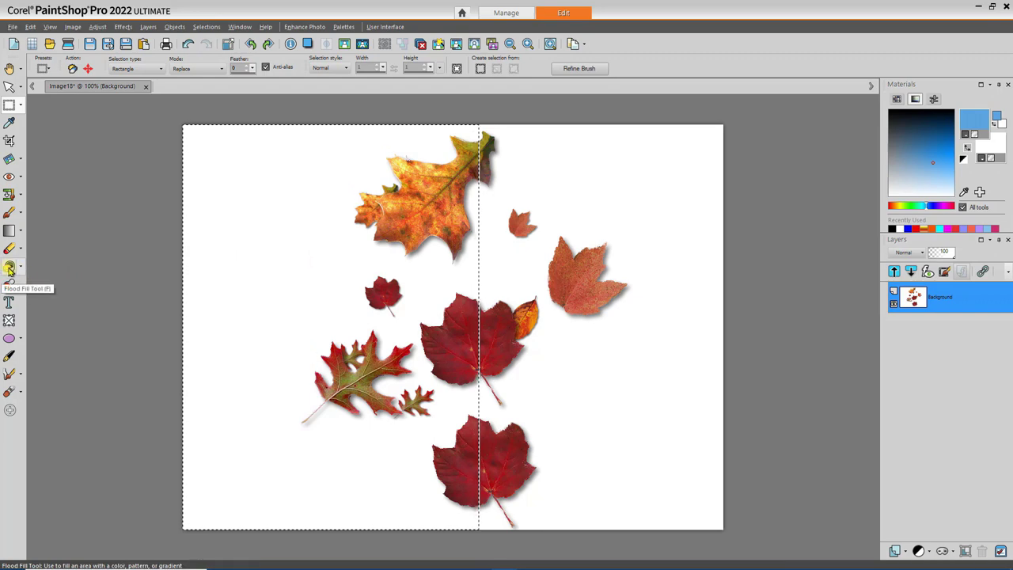
{"action": "left_click", "coordinate": [8, 268]}
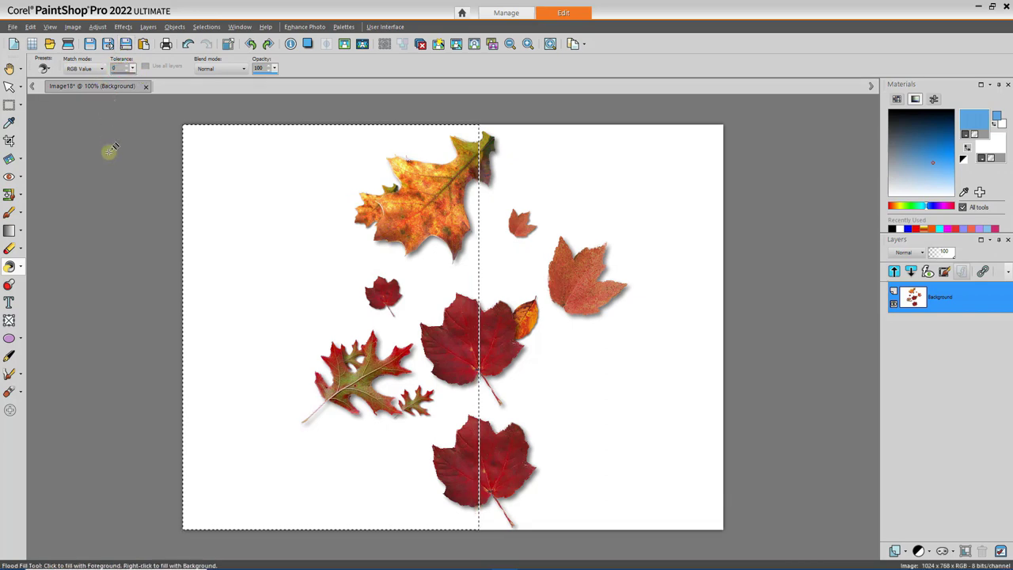
{"action": "left_click", "coordinate": [317, 248]}
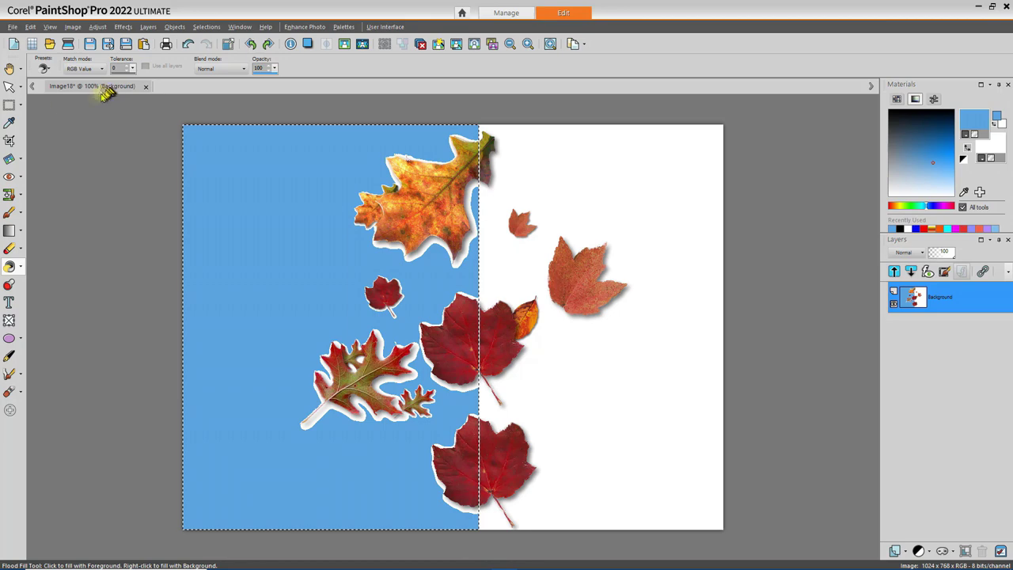
Select the right part of the image, flood fill its white area with the same blue at tolerance 100, and remove the selection
{"action": "left_click", "coordinate": [10, 107]}
{"action": "left_click_drag", "start_coordinate": [748, 118], "coordinate": [465, 534]}
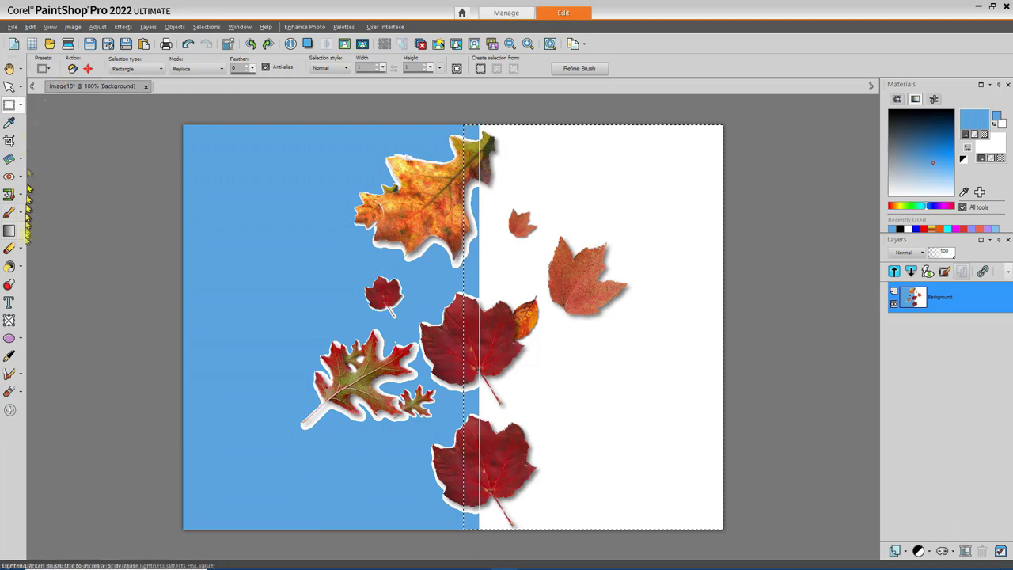
{"action": "left_click", "coordinate": [10, 266]}
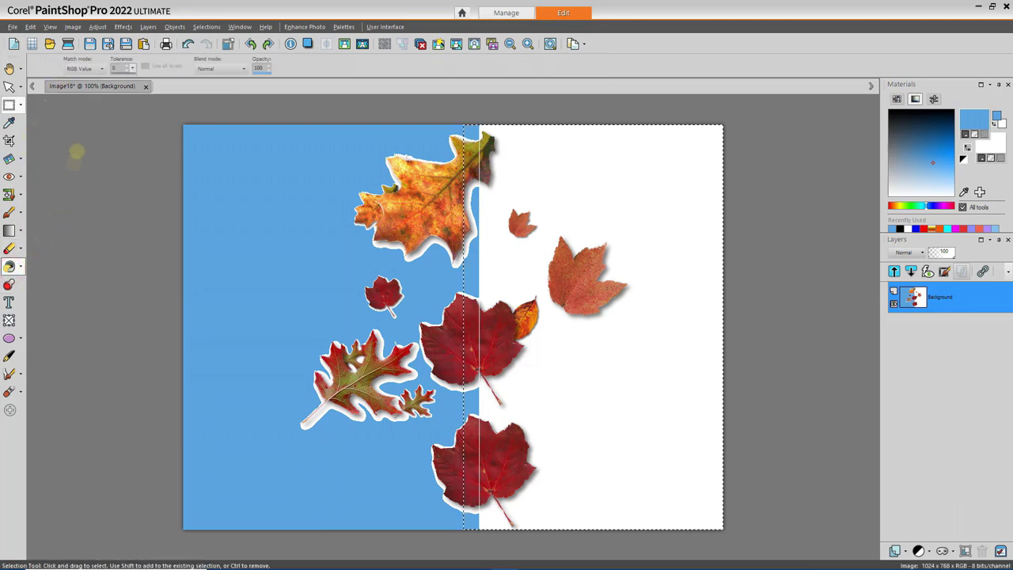
{"action": "left_click", "coordinate": [119, 66]}
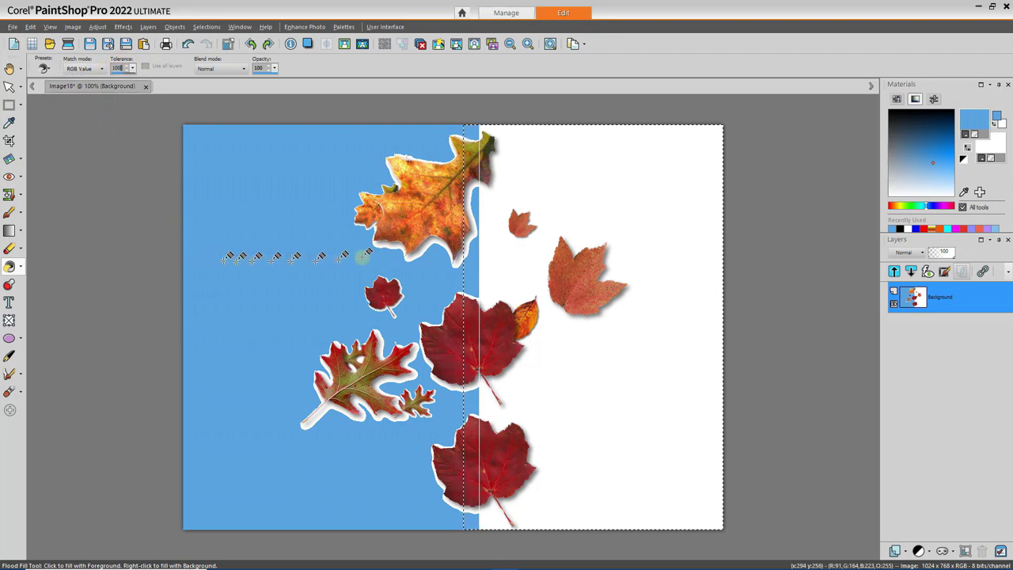
{"action": "left_click", "coordinate": [580, 197]}
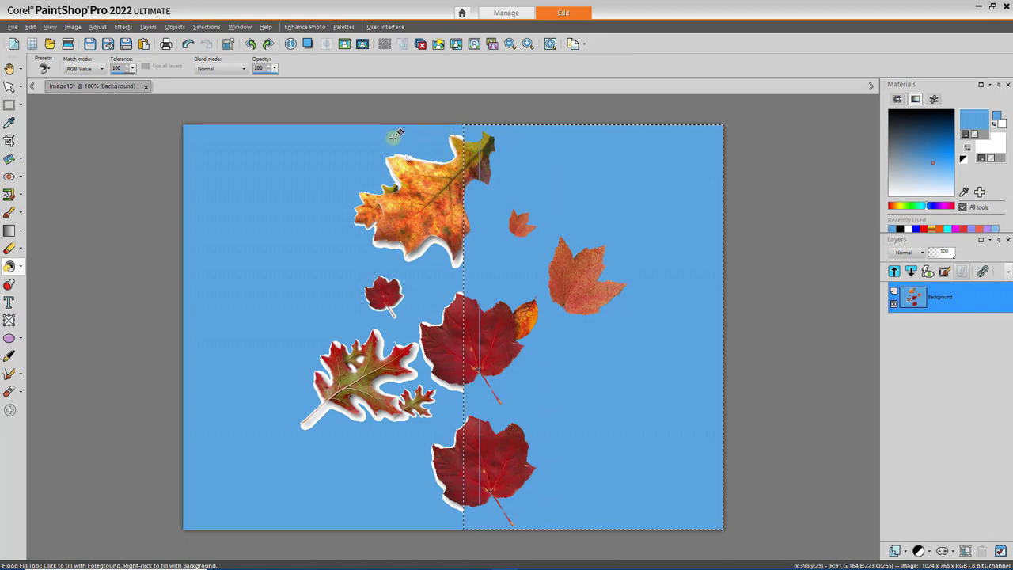
{"action": "mouse_move", "coordinate": [394, 137]}
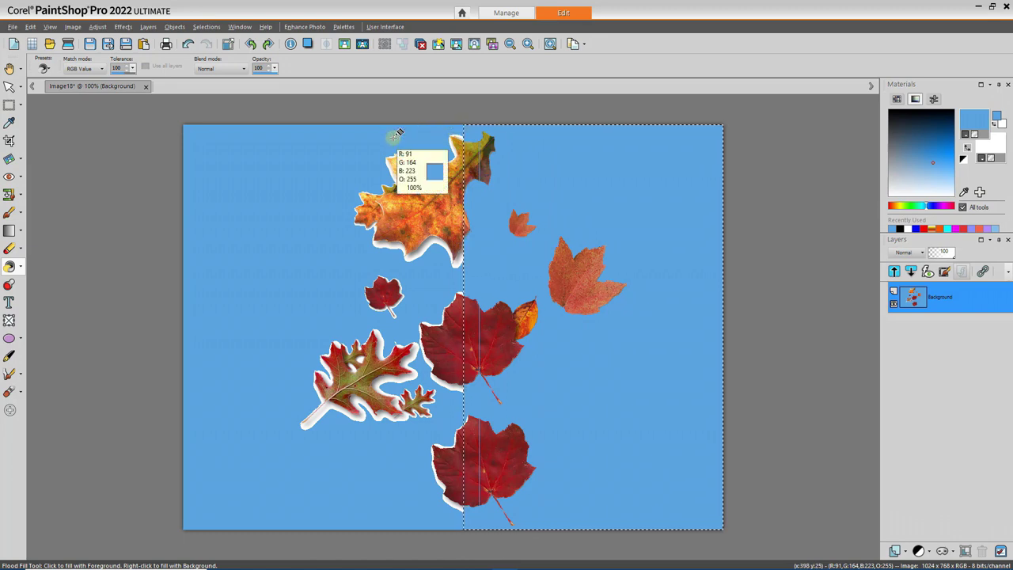
{"action": "key", "text": "ctrl+d"}
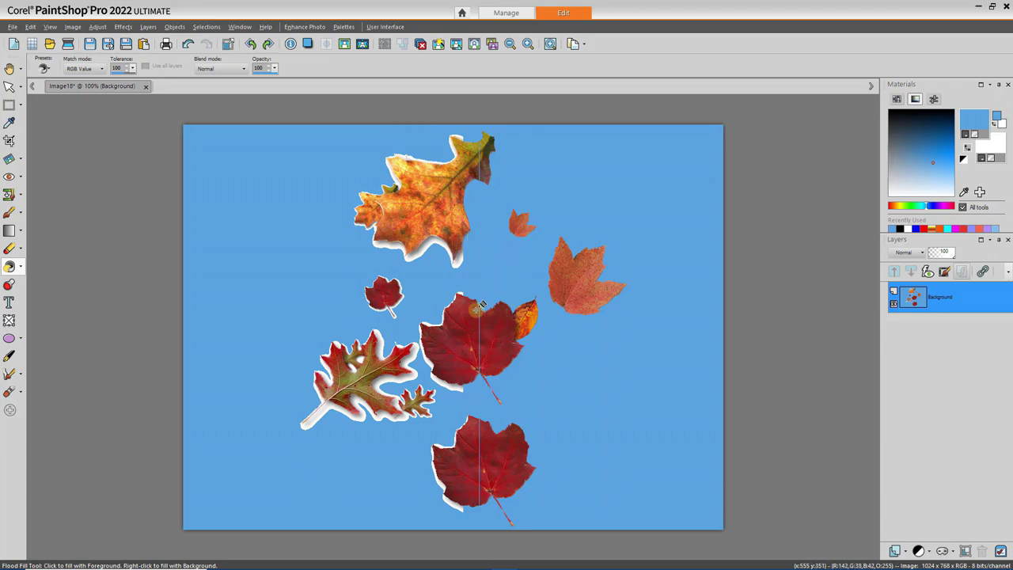
{"action": "scroll", "coordinate": [478, 308], "scroll_direction": "up", "scroll_amount": 3}
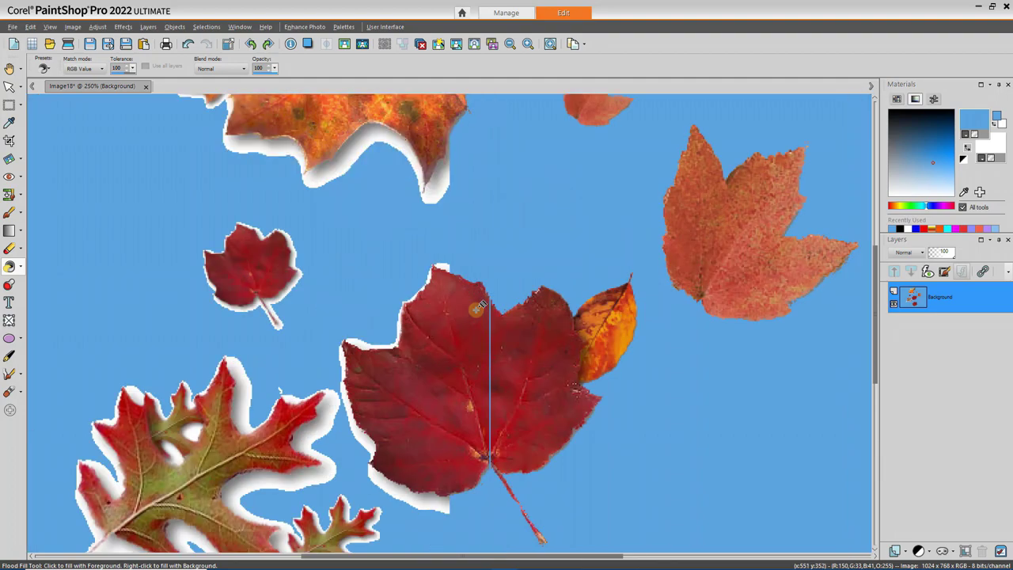
{"action": "scroll", "coordinate": [478, 307], "scroll_direction": "up", "scroll_amount": 1}
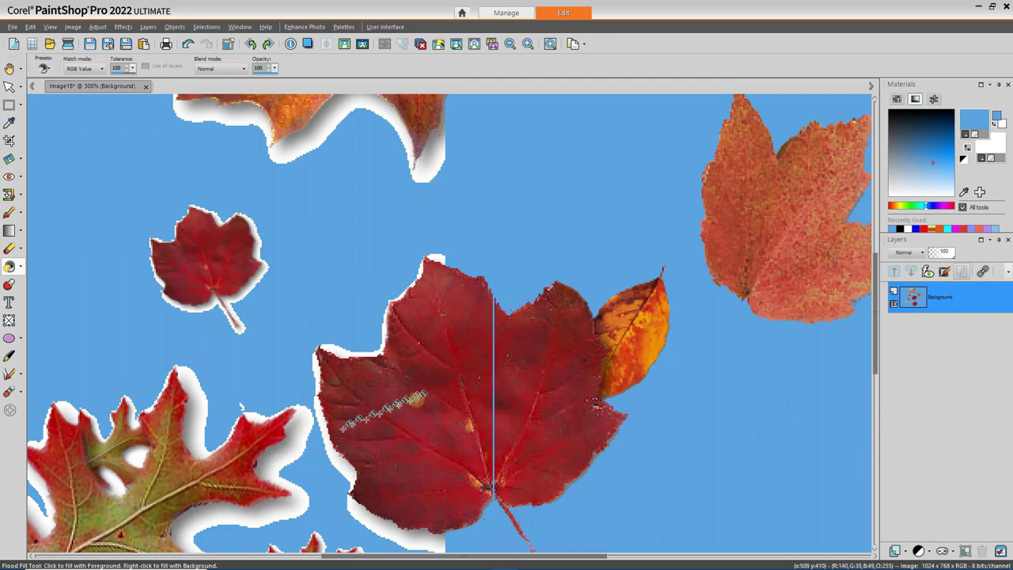
{"action": "scroll", "coordinate": [635, 401], "scroll_direction": "down", "scroll_amount": 4}
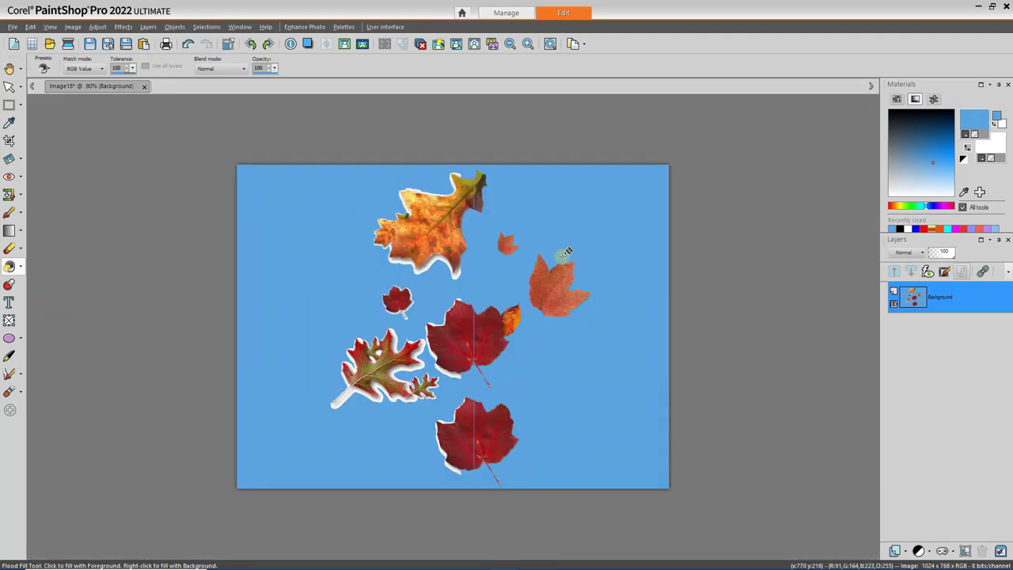
{"action": "key", "text": "alt+Tab"}
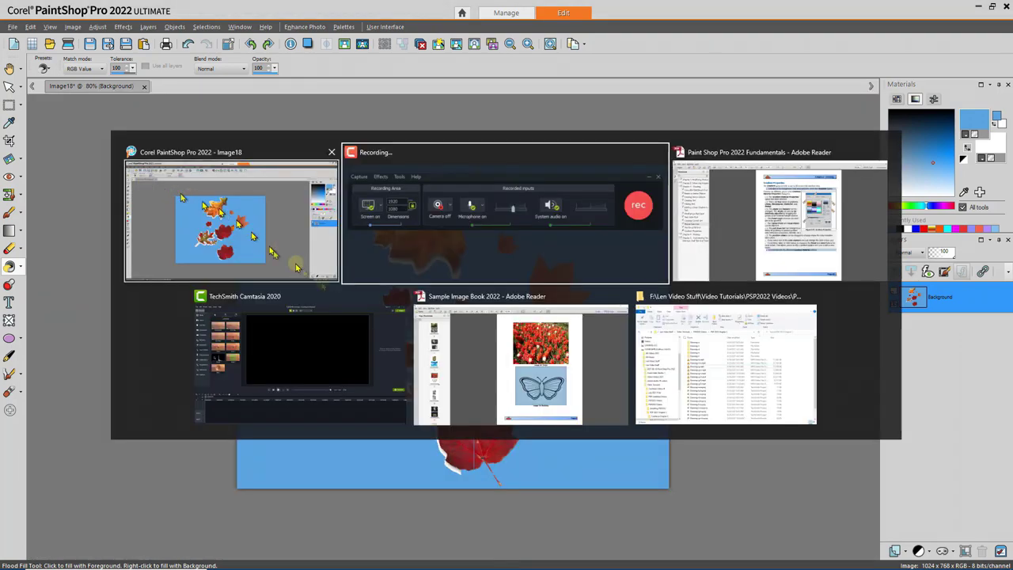
{"action": "left_click", "coordinate": [469, 361]}
{"action": "key", "text": "alt+Tab"}
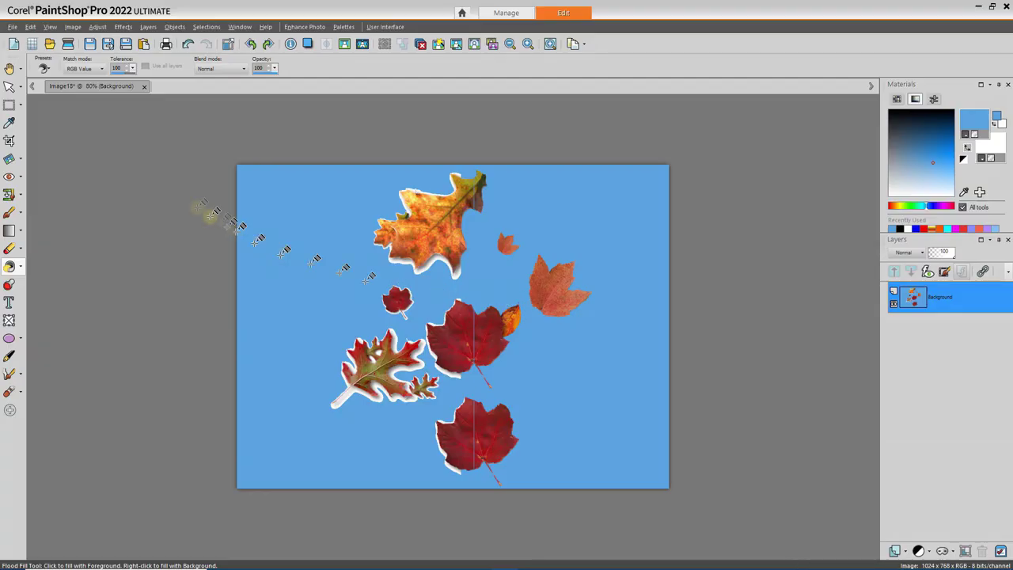
Switch to Adobe Reader, go to page 9 of the Sample Image Book, and copy the butterfly drawing (Image 16)
{"action": "key", "text": "alt+Tab"}
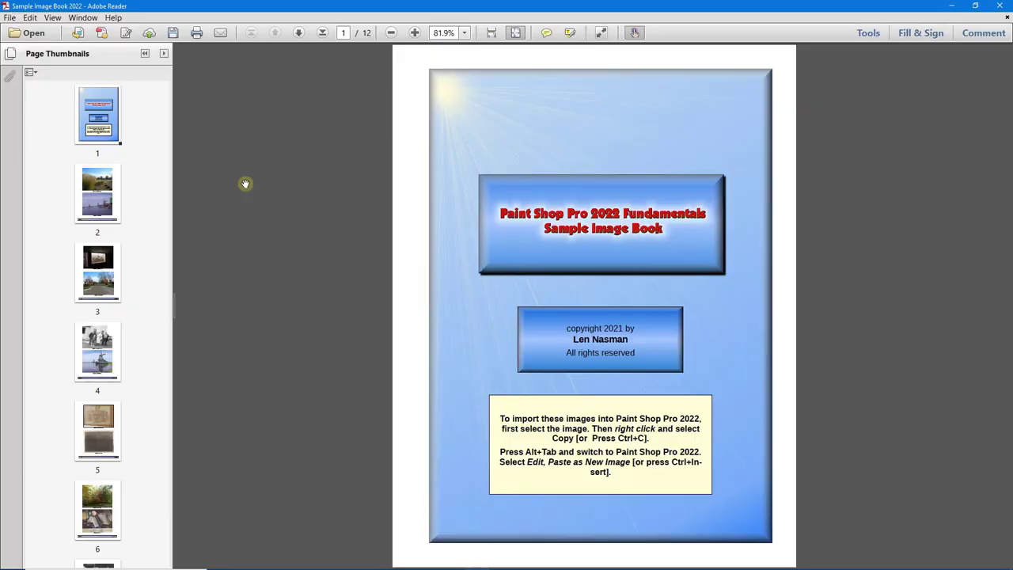
{"action": "scroll", "coordinate": [136, 277], "scroll_direction": "down", "scroll_amount": 5}
{"action": "scroll", "coordinate": [136, 277], "scroll_direction": "down", "scroll_amount": 5}
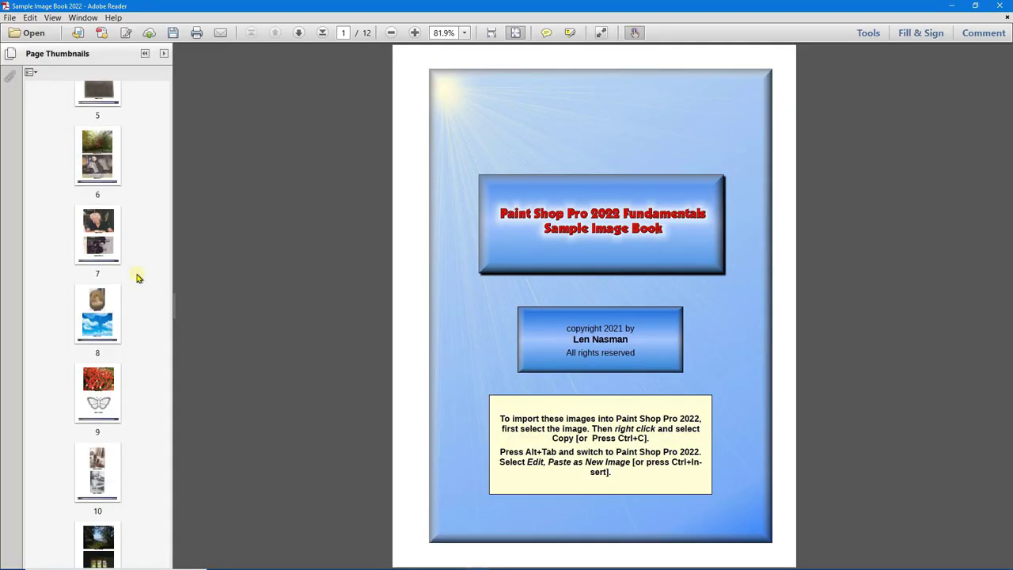
{"action": "left_click", "coordinate": [97, 342]}
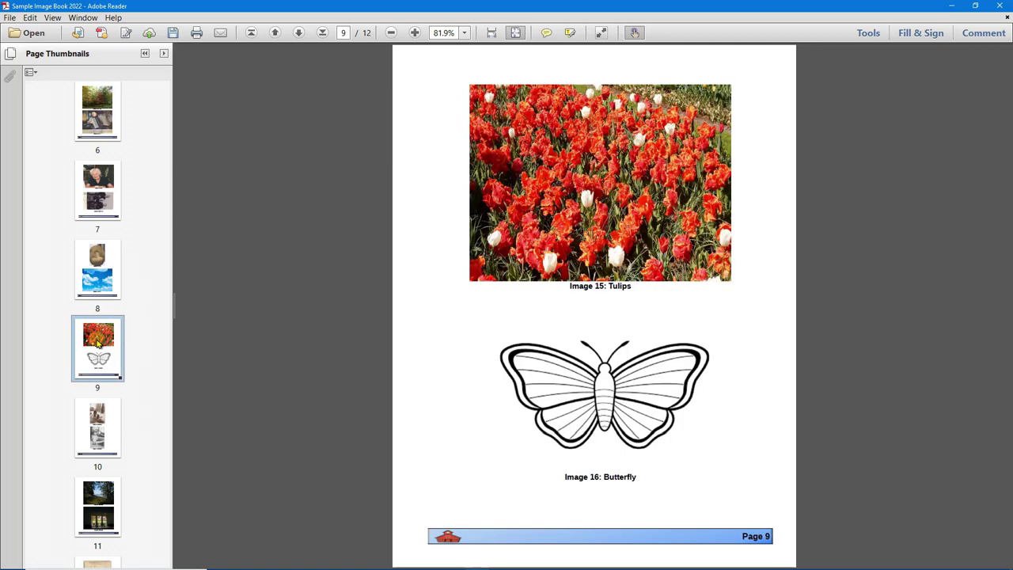
{"action": "left_click", "coordinate": [589, 397]}
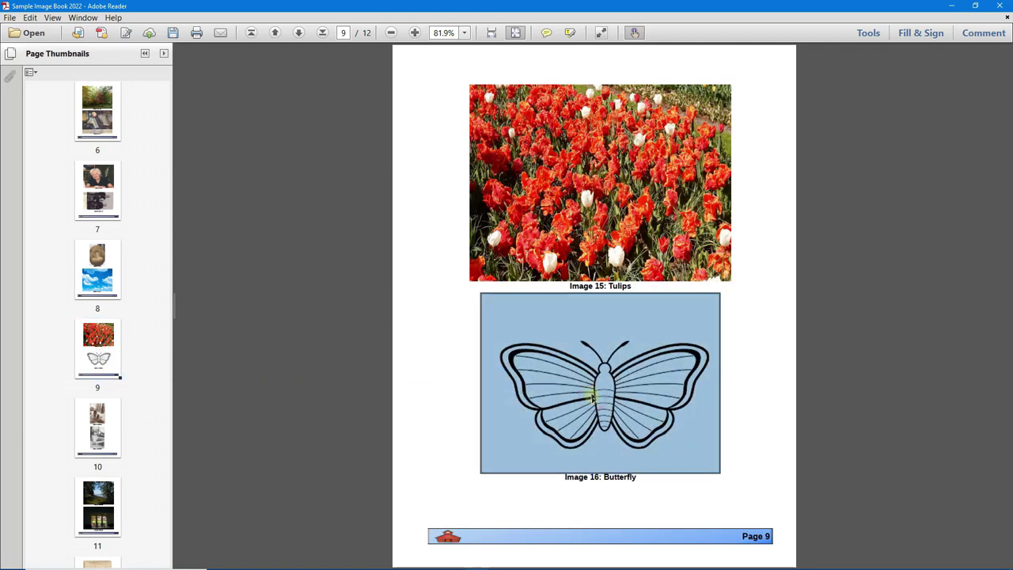
Return to PaintShop Pro and paste the copied butterfly drawing as a new image
{"action": "key", "text": "alt+Tab"}
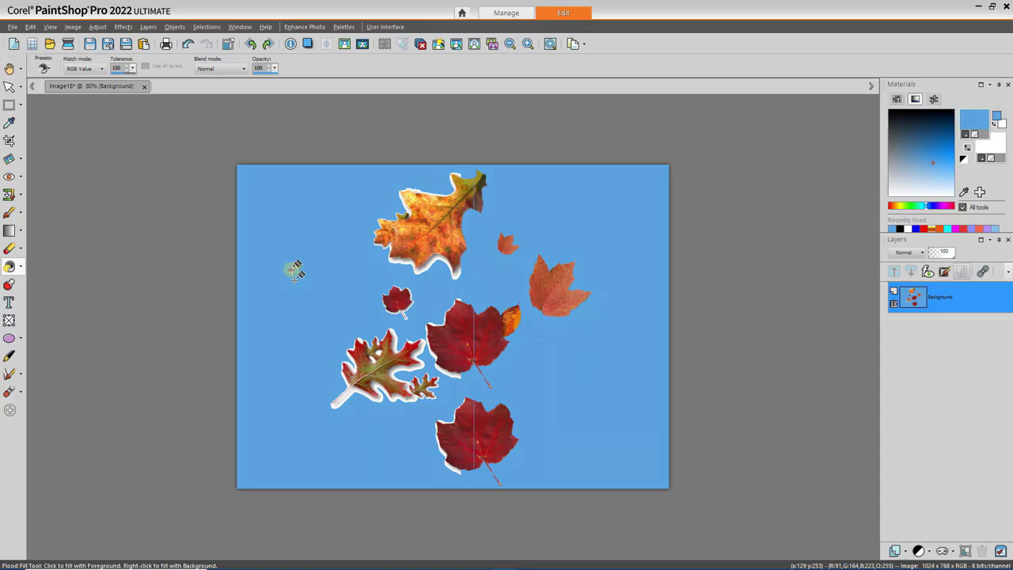
{"action": "left_click", "coordinate": [144, 45]}
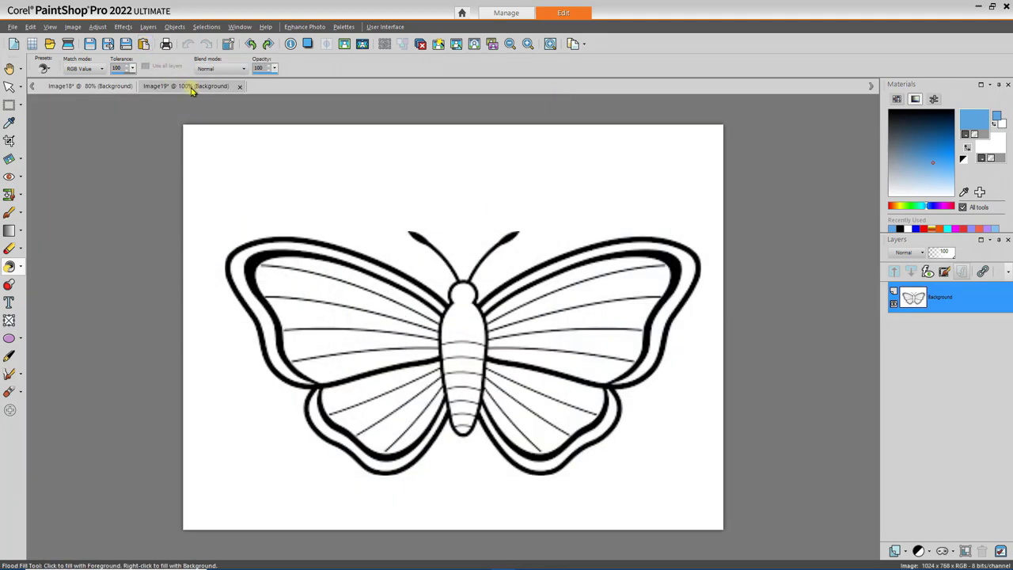
{"action": "left_click", "coordinate": [188, 88]}
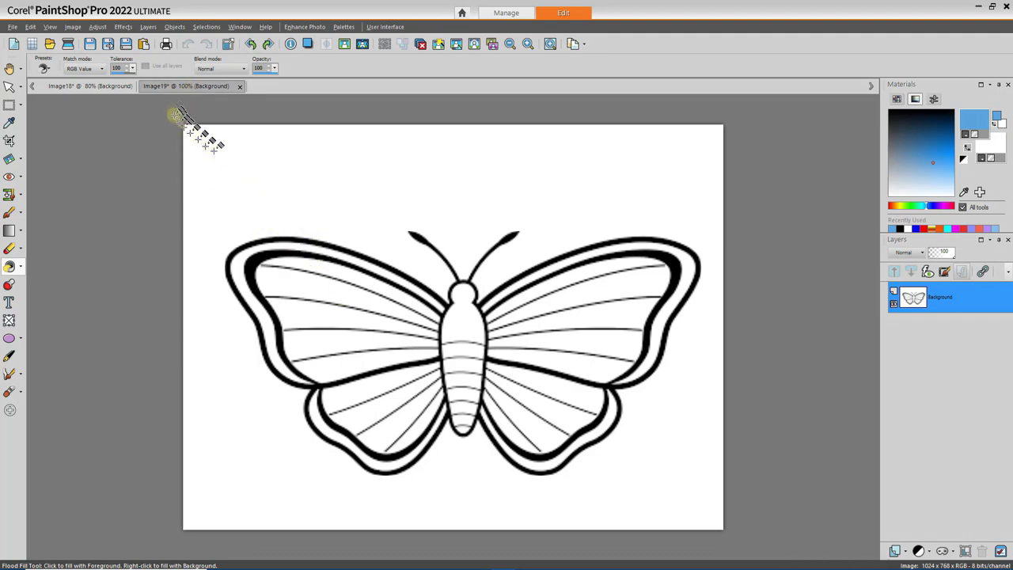
Set the Flood Fill tolerance to 0 and fill the segment between the top two veins of the upper left wing with light blue
{"action": "double_click", "coordinate": [119, 68]}
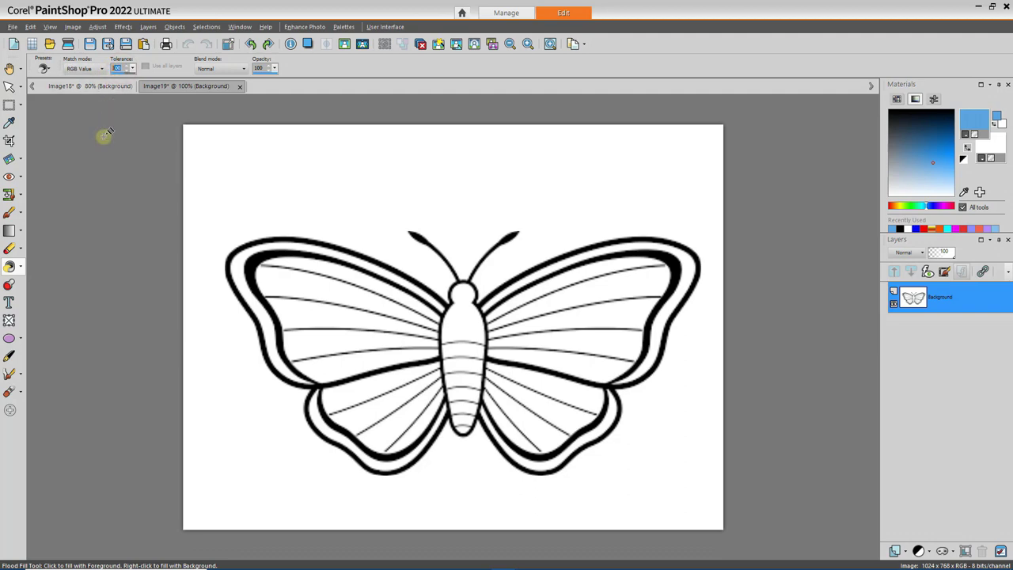
{"action": "left_click", "coordinate": [327, 288]}
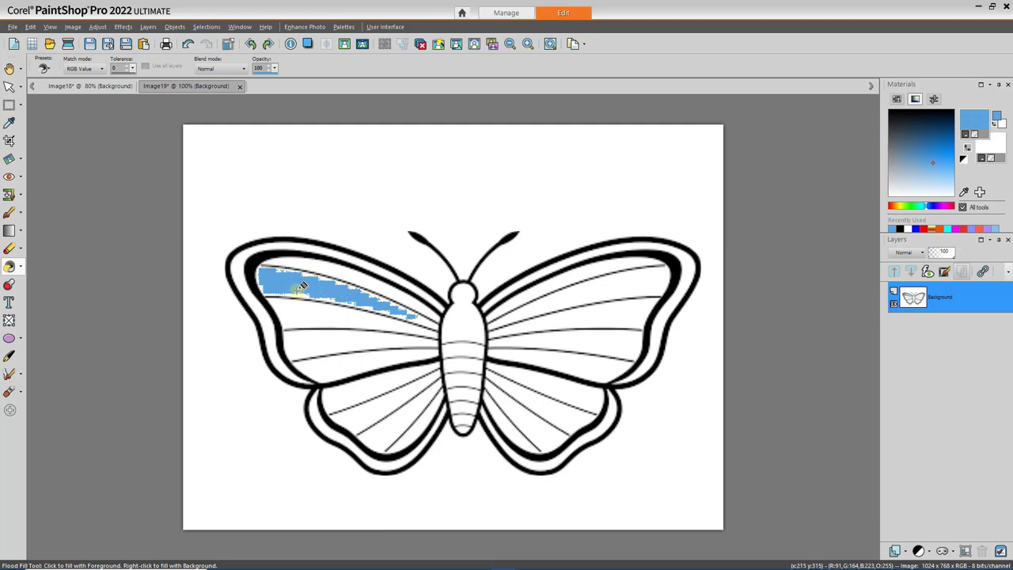
{"action": "scroll", "coordinate": [336, 289], "scroll_direction": "up", "scroll_amount": 1}
{"action": "scroll", "coordinate": [337, 286], "scroll_direction": "up", "scroll_amount": 3}
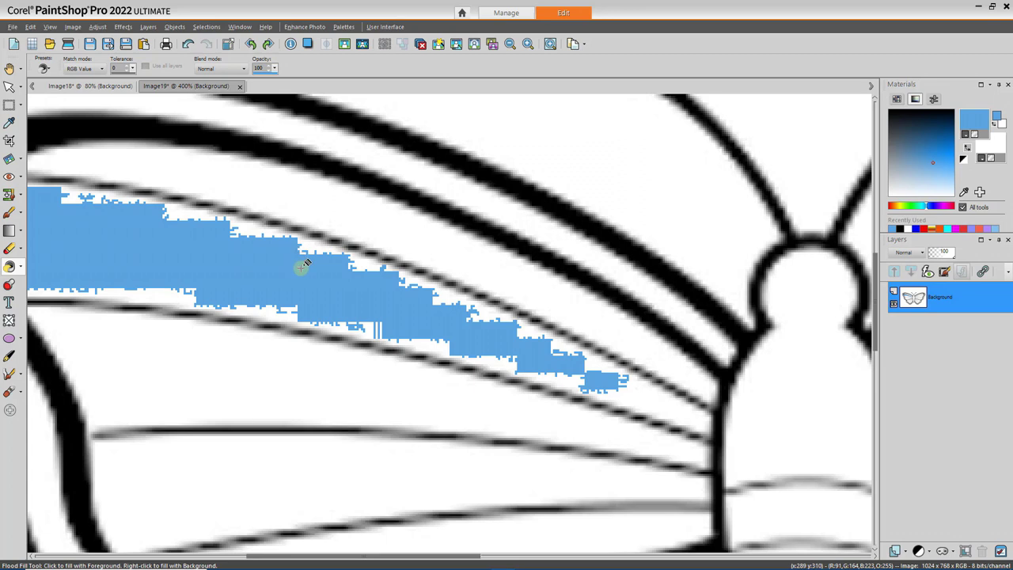
{"action": "scroll", "coordinate": [301, 267], "scroll_direction": "down", "scroll_amount": 2}
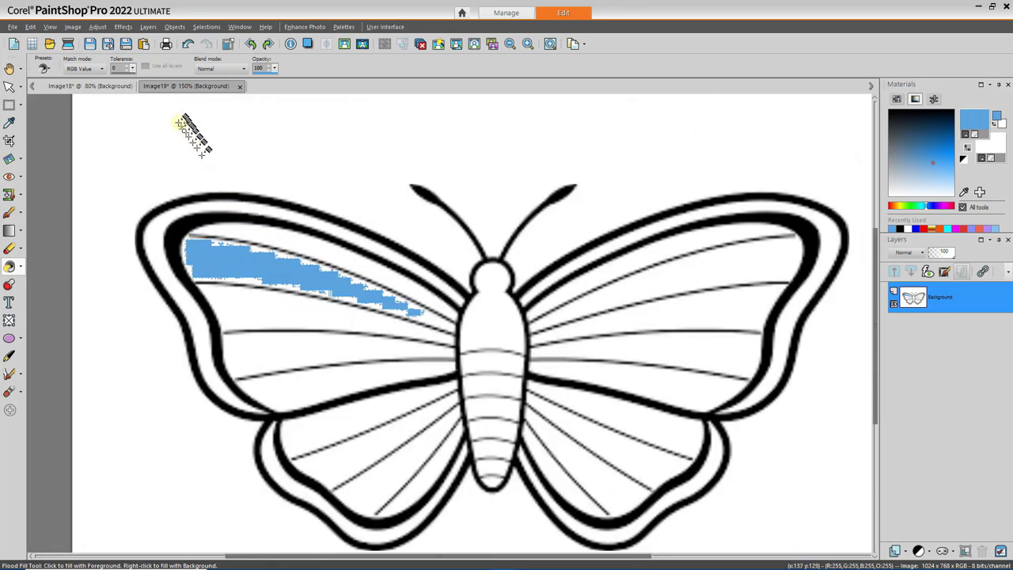
Set the fill tolerance to 10 and fill the matching top segment of the upper right wing with light blue
{"action": "left_click_drag", "start_coordinate": [122, 68], "coordinate": [110, 68]}
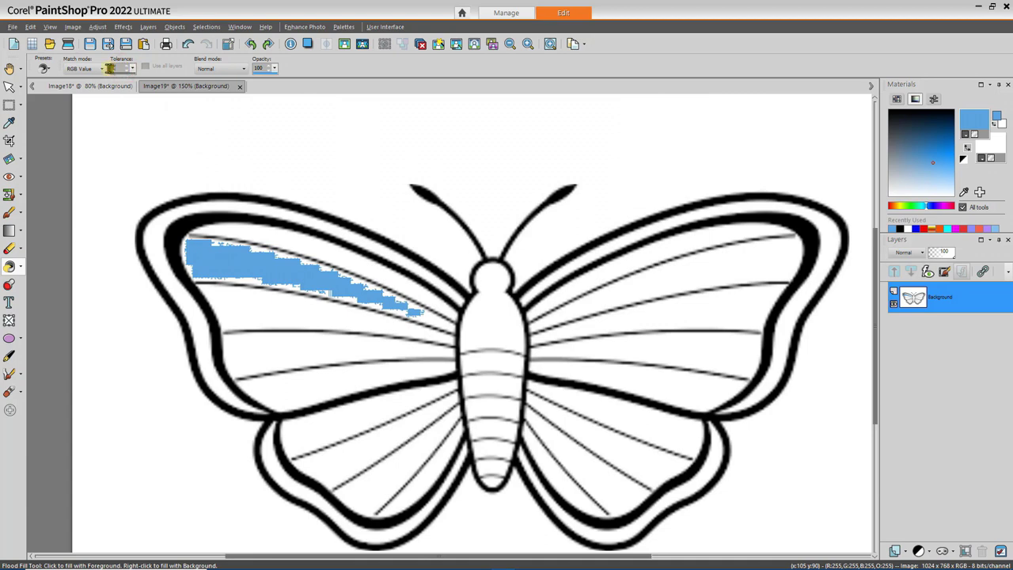
{"action": "type", "text": "10"}
{"action": "left_click", "coordinate": [607, 300]}
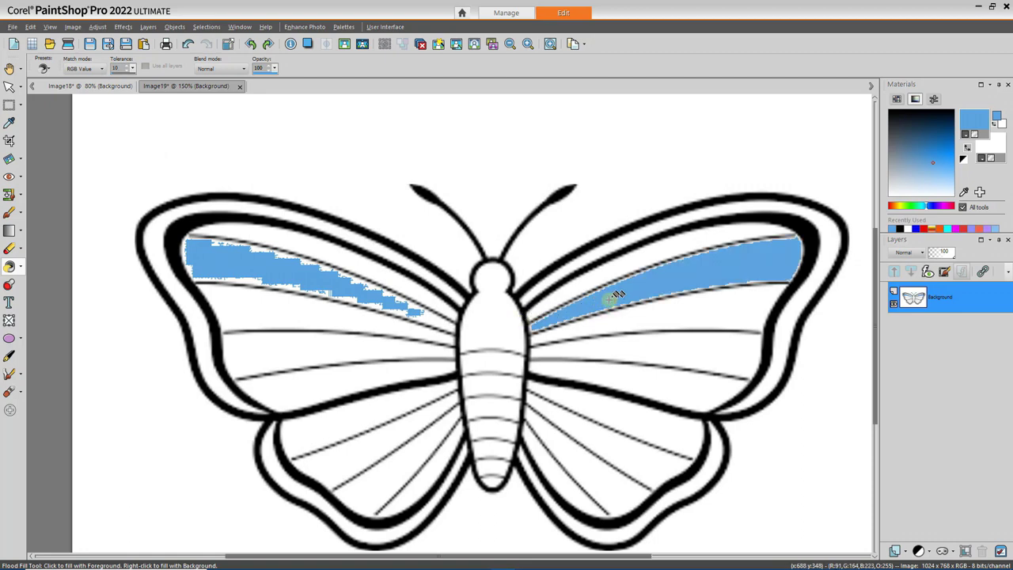
Set the fill tolerance to 20 and fill the segment between the lowest two veins of the upper left wing
{"action": "left_click", "coordinate": [115, 68]}
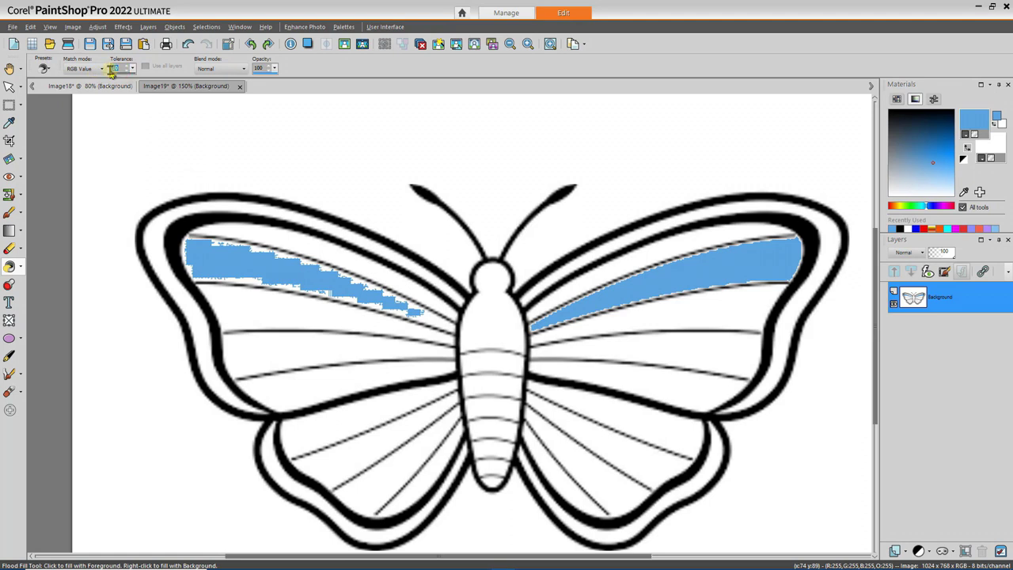
{"action": "type", "text": "20"}
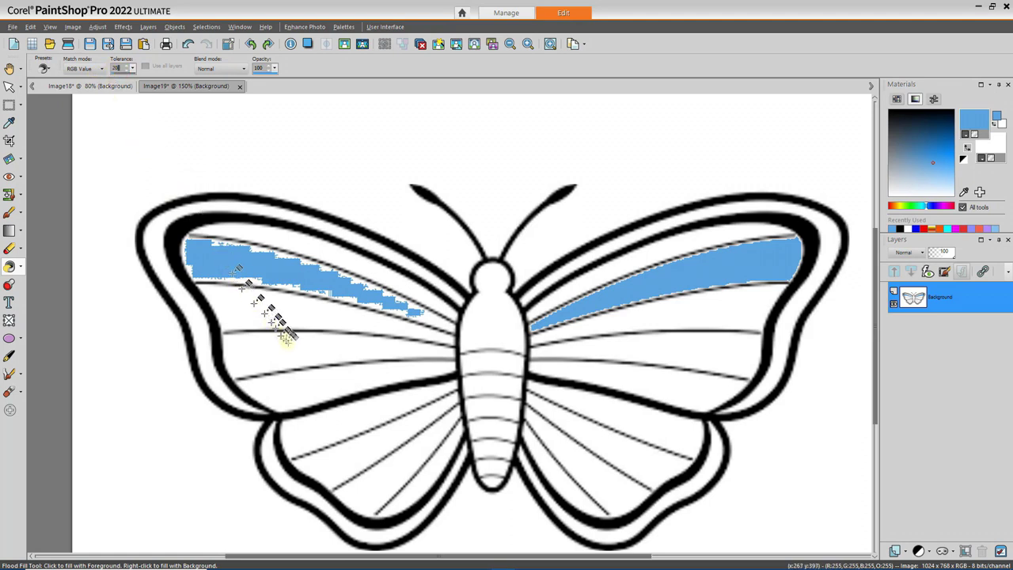
{"action": "left_click", "coordinate": [305, 355]}
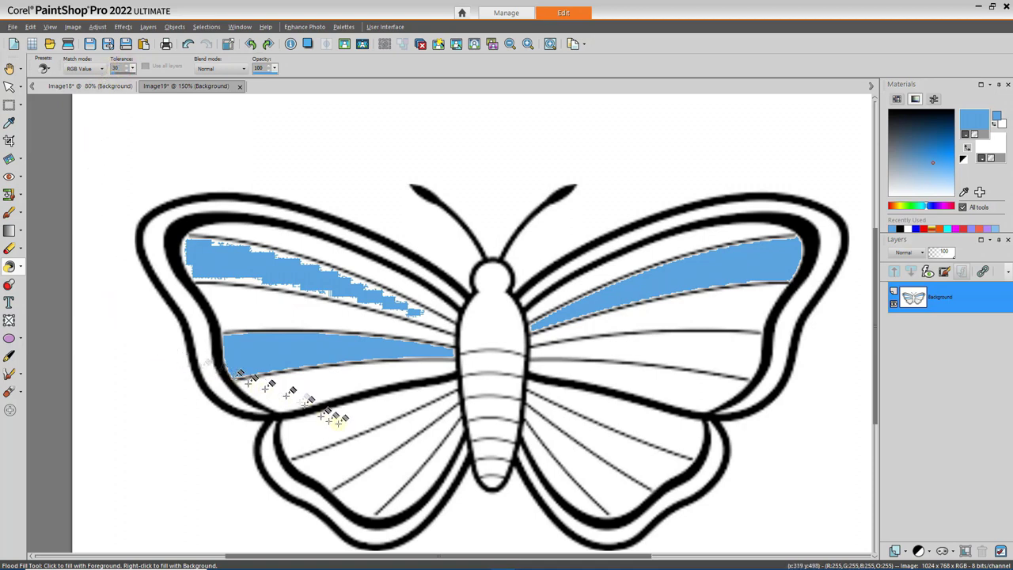
Try flood filling a segment of the lower left wing at tolerance 30, undo it, and examine the lower end of its vein line
{"action": "left_click", "coordinate": [389, 463]}
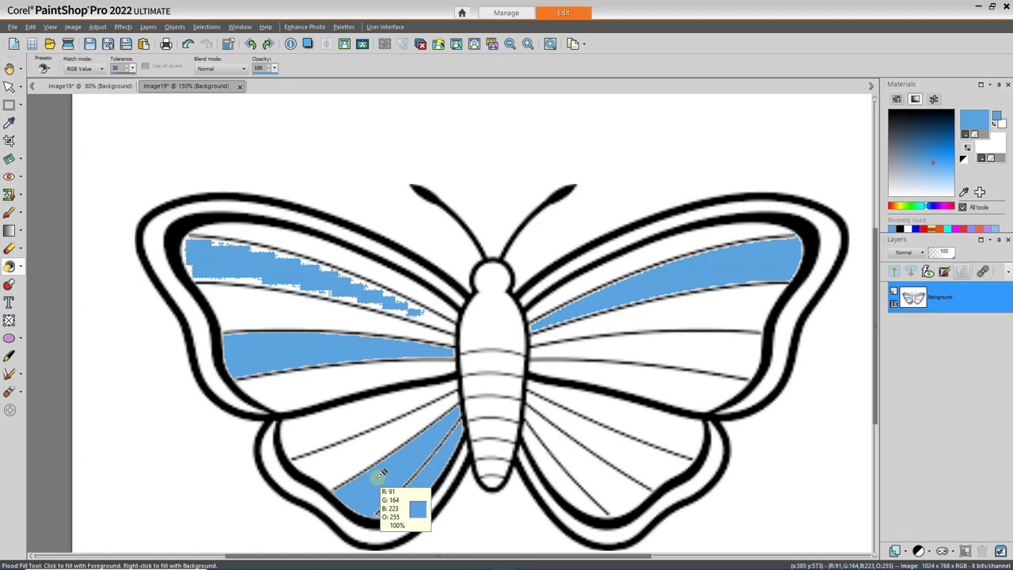
{"action": "key", "text": "ctrl+z"}
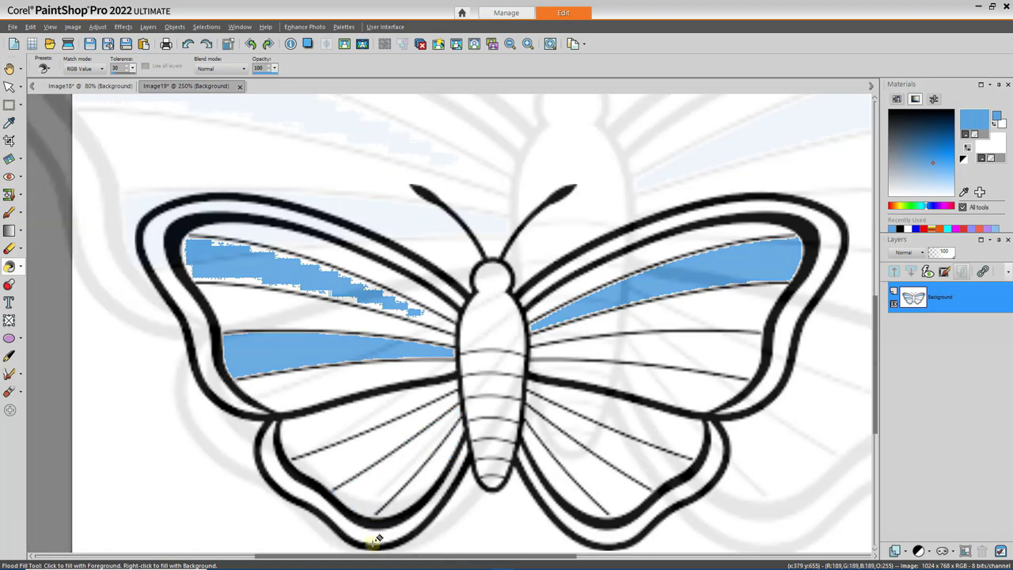
{"action": "scroll", "coordinate": [378, 539], "scroll_direction": "up", "scroll_amount": 3}
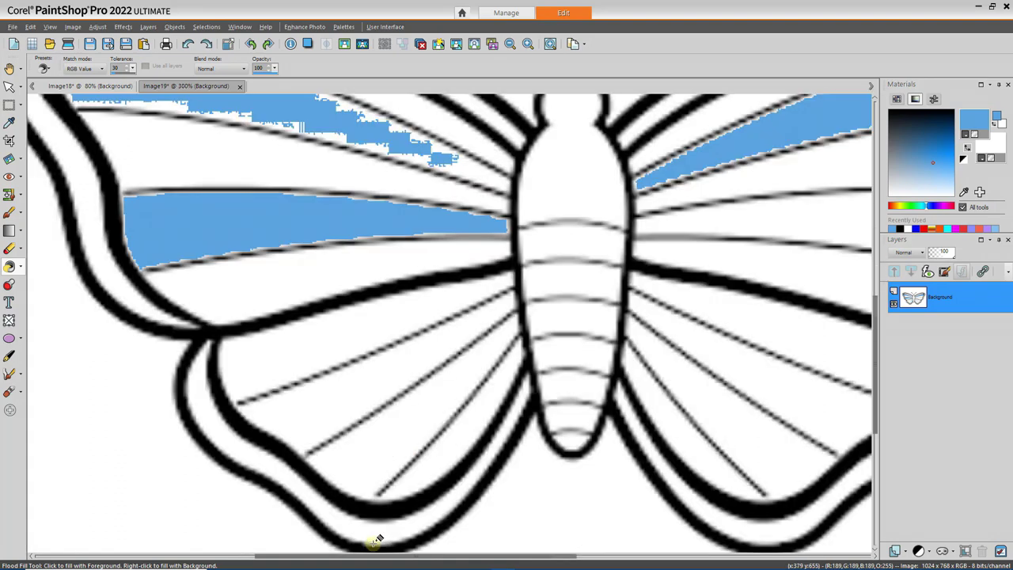
{"action": "scroll", "coordinate": [378, 538], "scroll_direction": "up", "scroll_amount": 1}
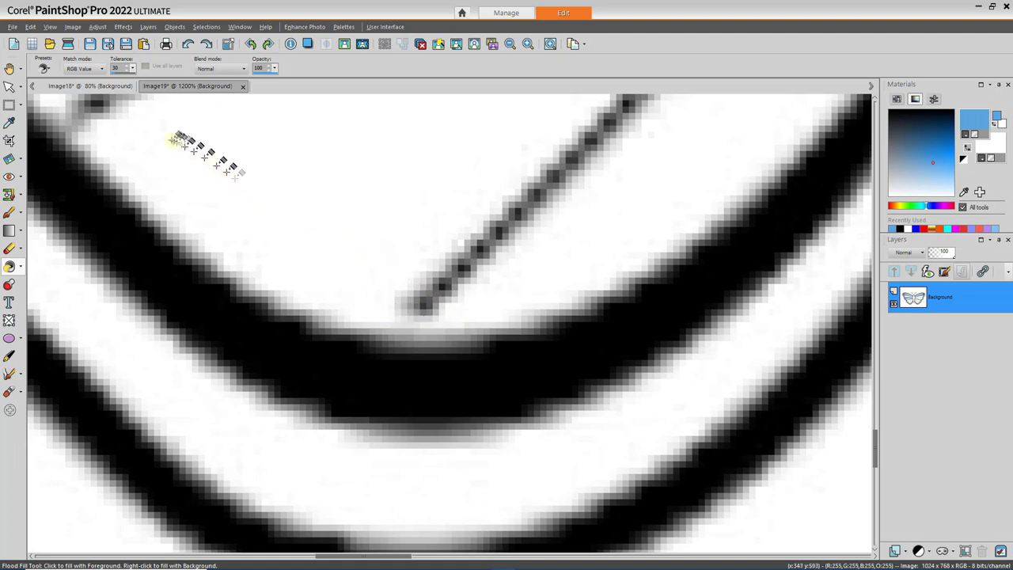
Set the fill tolerance to 0 and fill the same lower left wing segment with light blue
{"action": "double_click", "coordinate": [117, 68]}
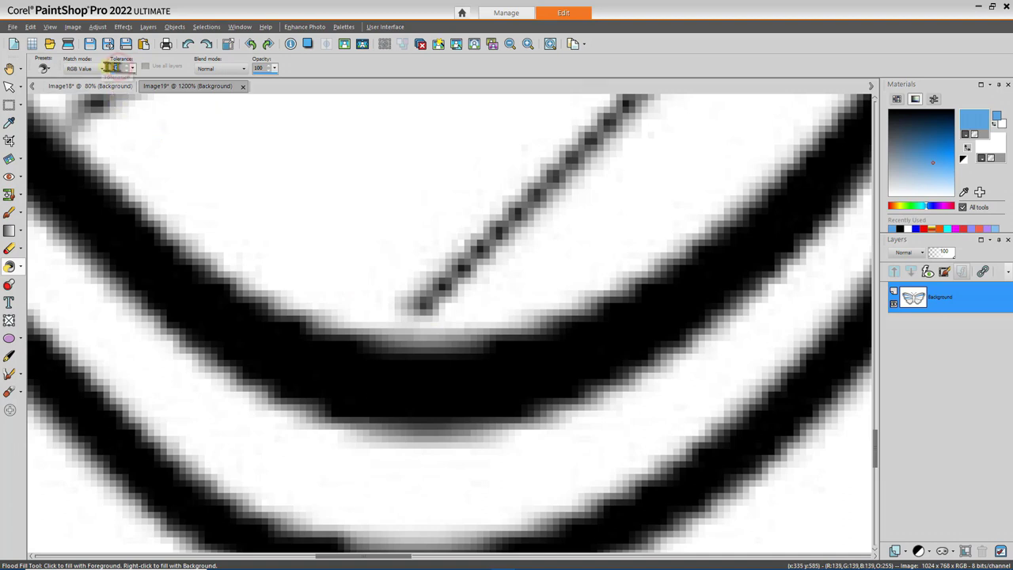
{"action": "type", "text": "0"}
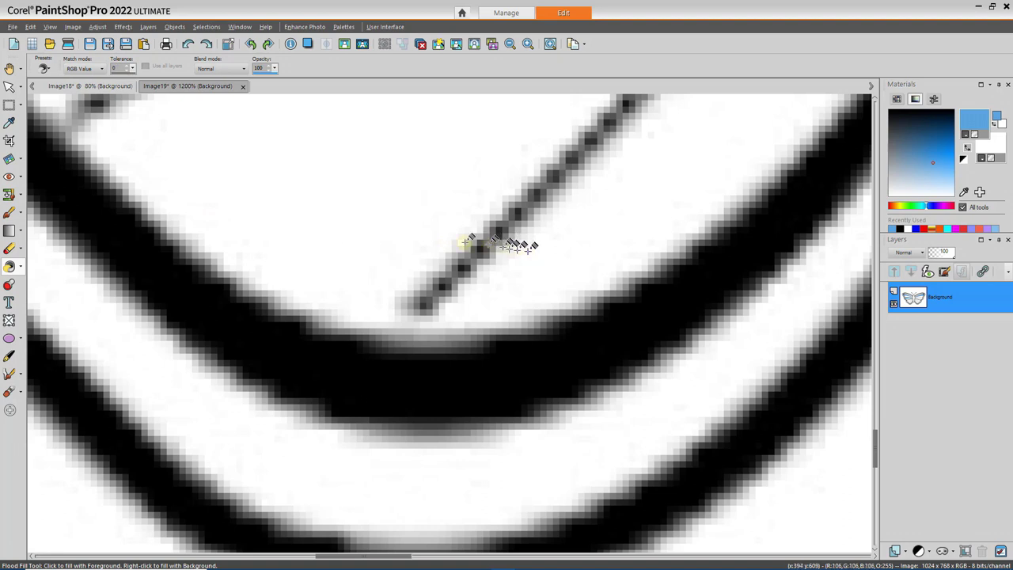
{"action": "left_click", "coordinate": [420, 233]}
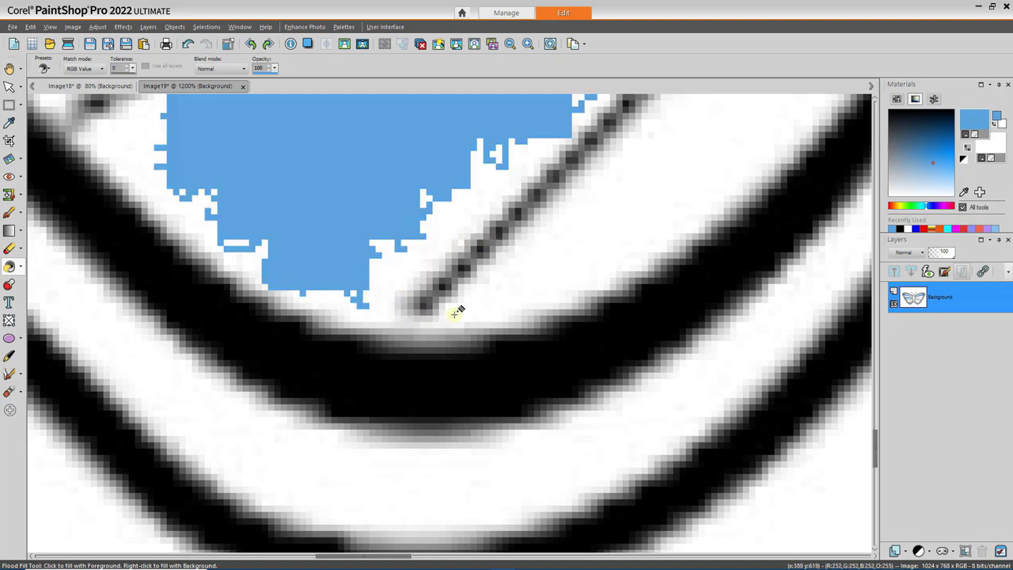
{"action": "key", "text": "ctrl+alt+n"}
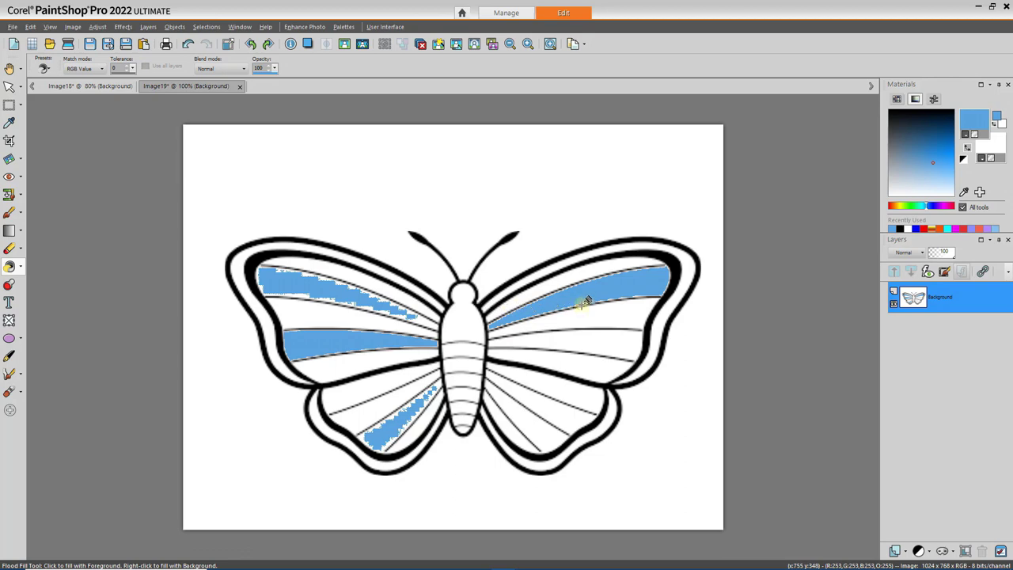
Set the foreground material to the Aqua Hues gradient for filling the butterfly's background
{"action": "left_click", "coordinate": [978, 114]}
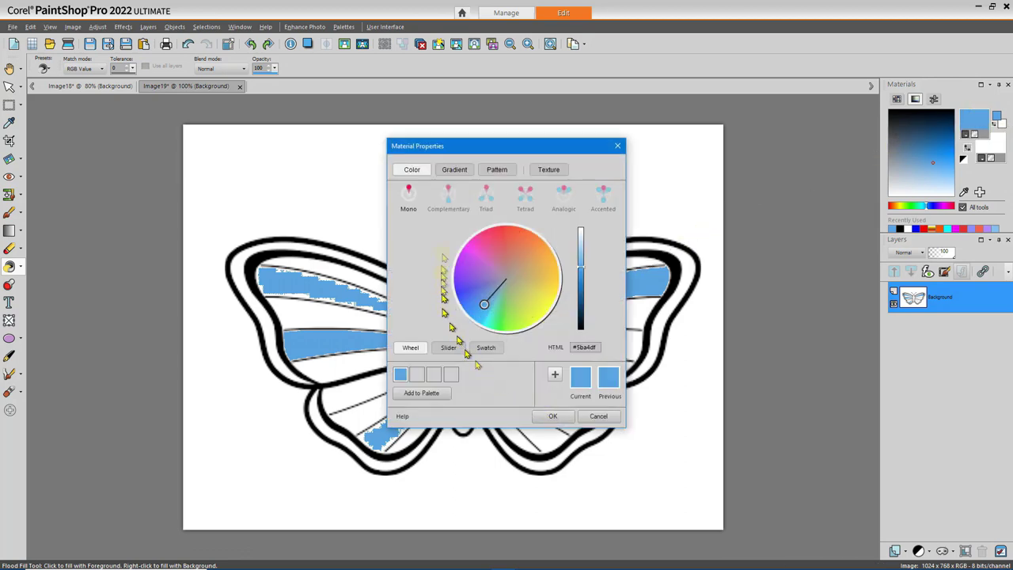
{"action": "left_click", "coordinate": [449, 170]}
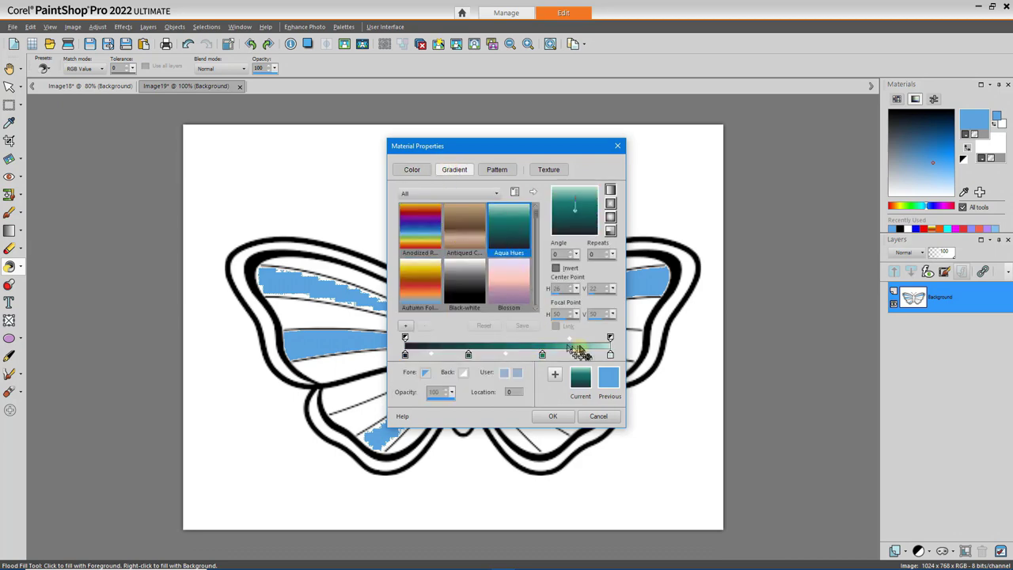
{"action": "left_click", "coordinate": [557, 416]}
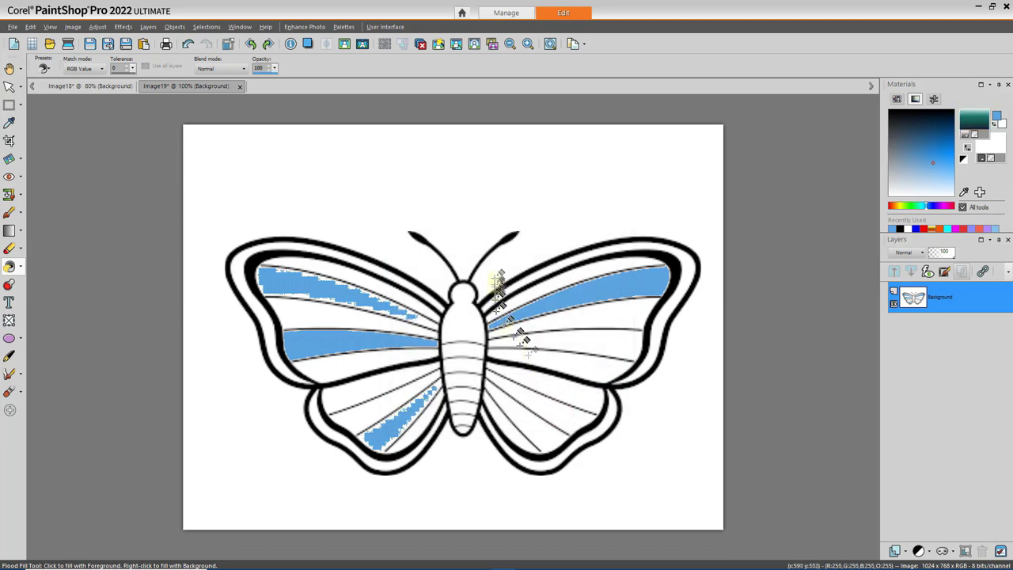
Flood fill the white background around the butterfly with the gradient at tolerance 0, undo it, and refill it at tolerance 20
{"action": "left_click", "coordinate": [538, 206]}
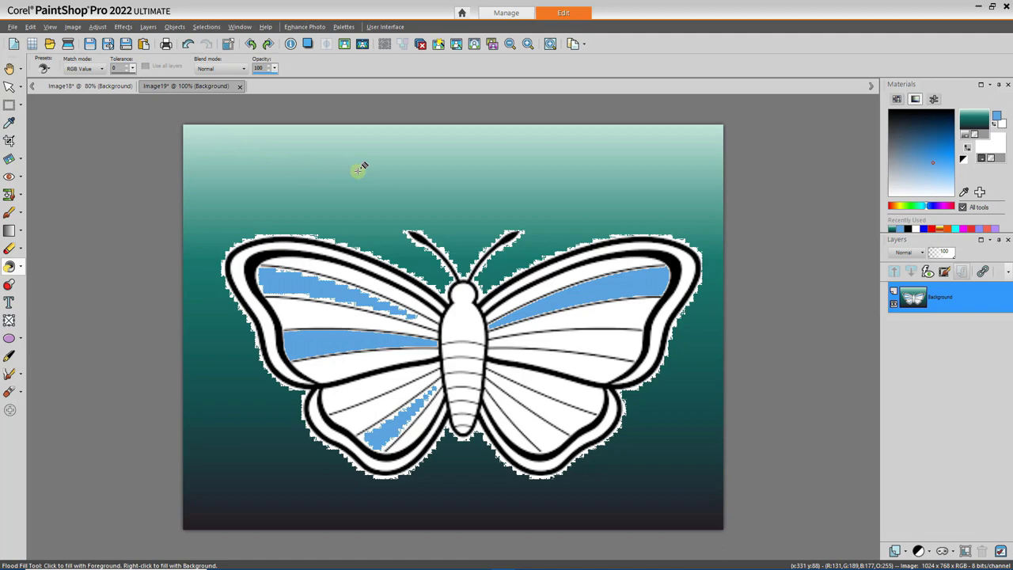
{"action": "key", "text": "ctrl+z"}
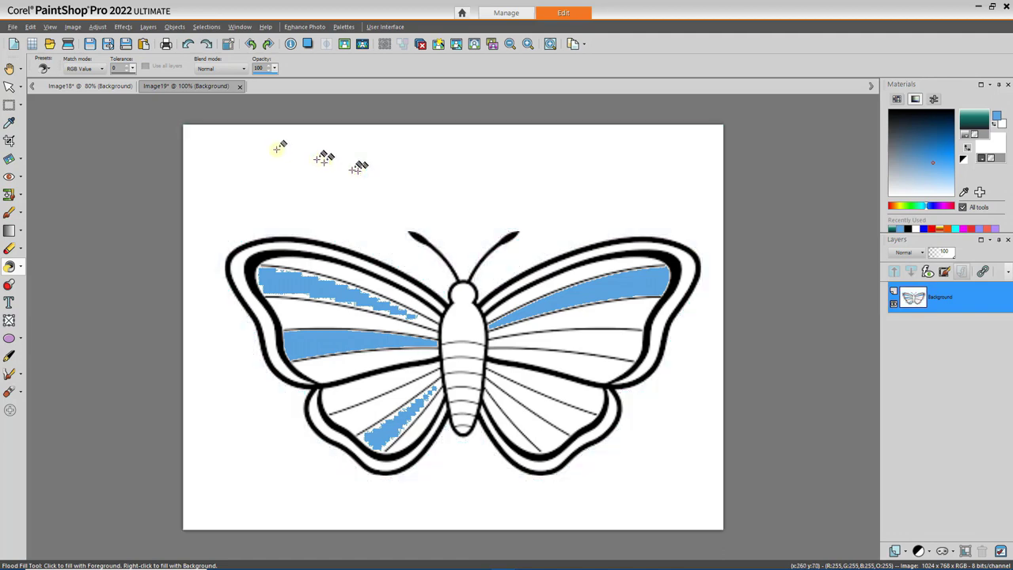
{"action": "left_click", "coordinate": [119, 67]}
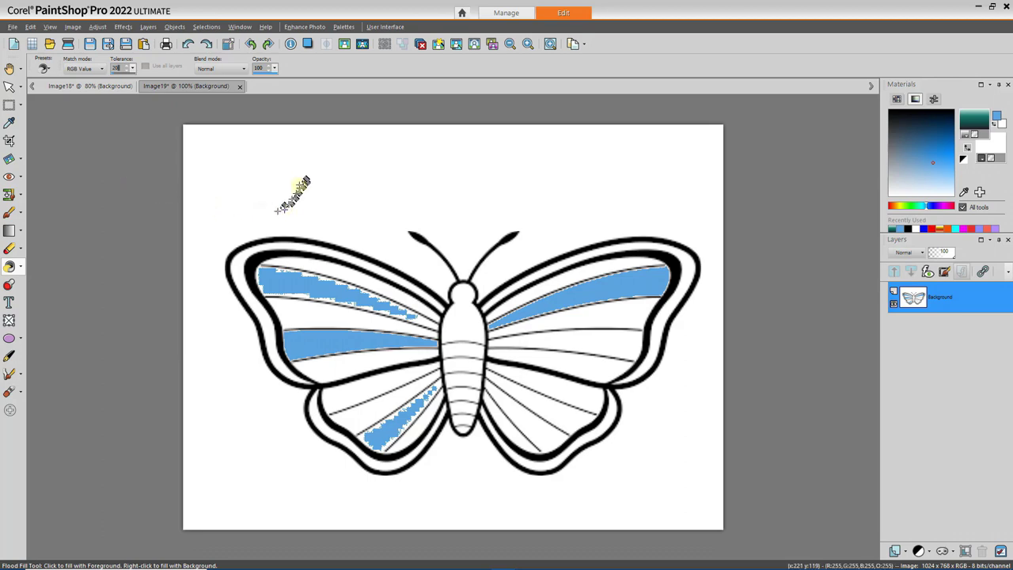
{"action": "left_click", "coordinate": [296, 167]}
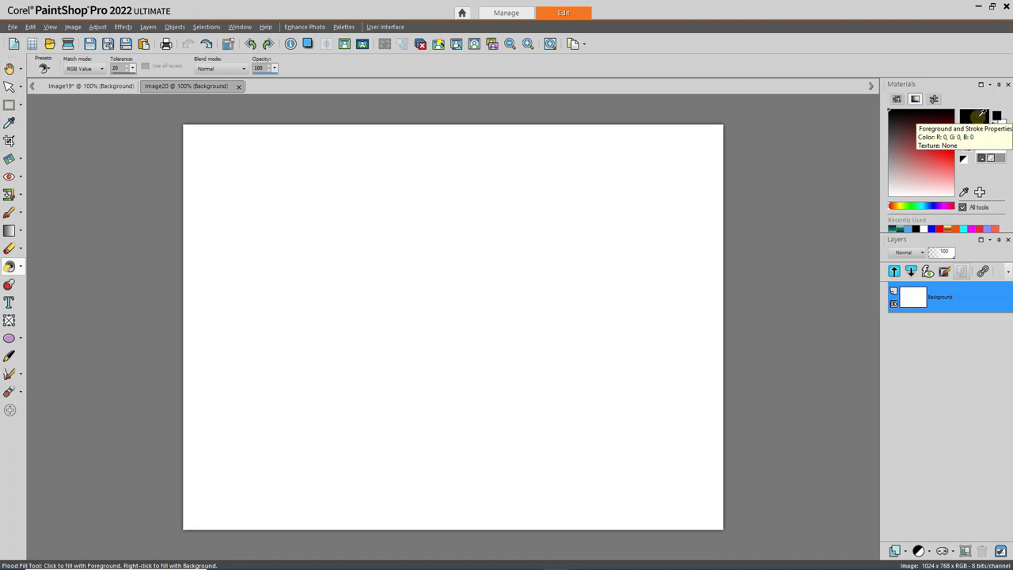
For the new blank image, change the foreground material from a solid color to the Aqua Hues gradient
{"action": "left_click", "coordinate": [978, 117]}
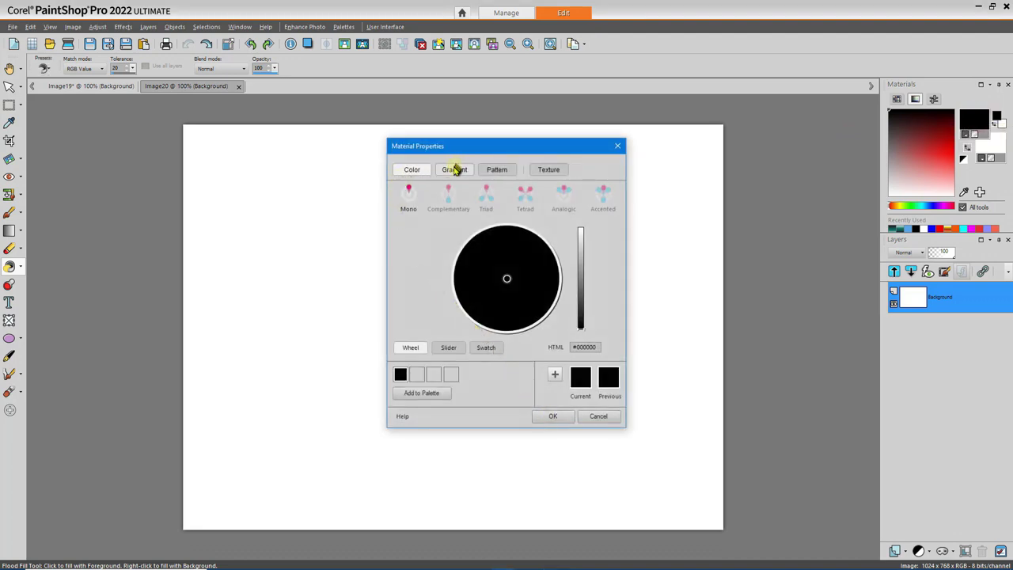
{"action": "left_click", "coordinate": [454, 169]}
{"action": "left_click", "coordinate": [457, 169]}
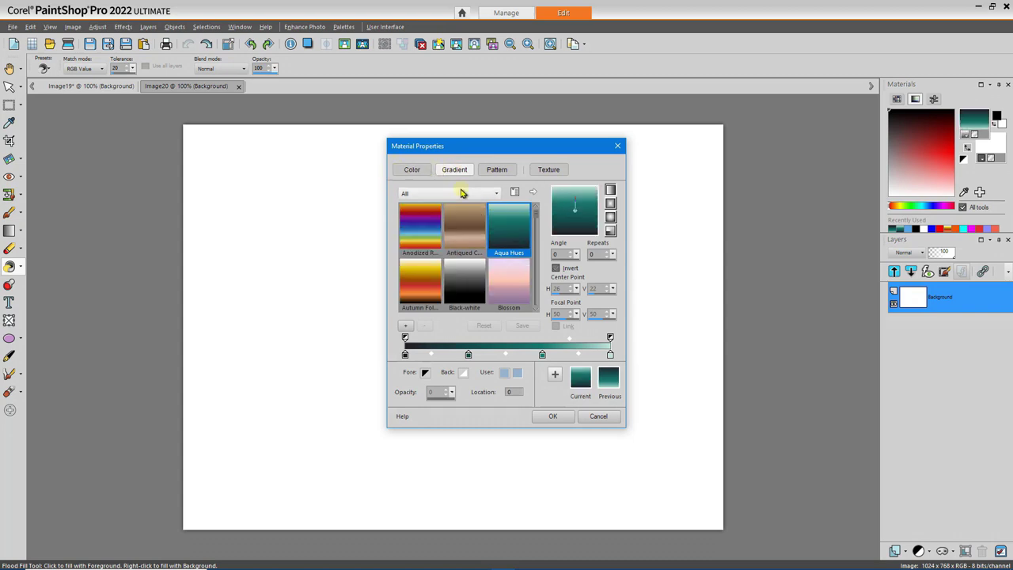
{"action": "left_click", "coordinate": [519, 225]}
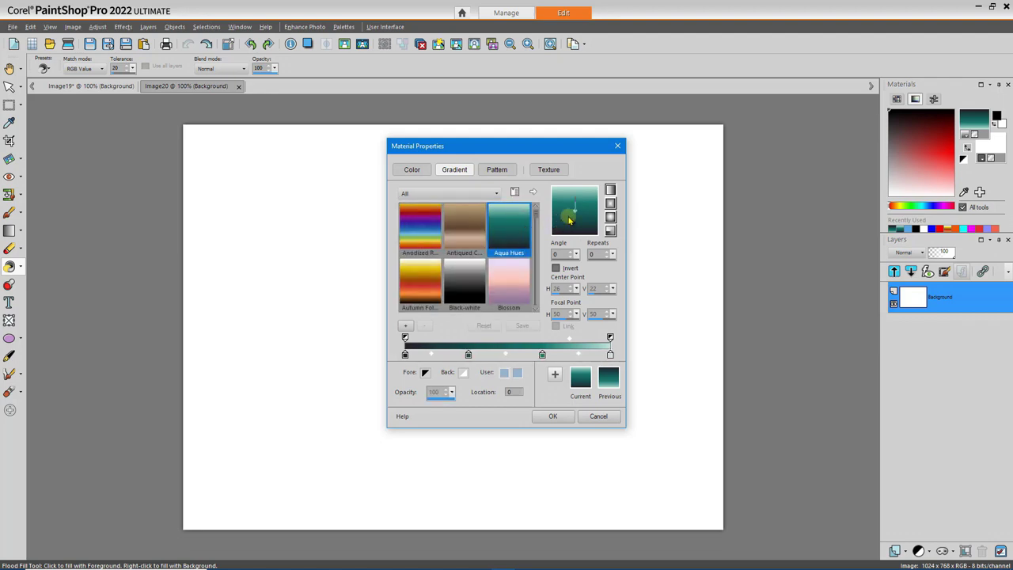
{"action": "left_click", "coordinate": [554, 417]}
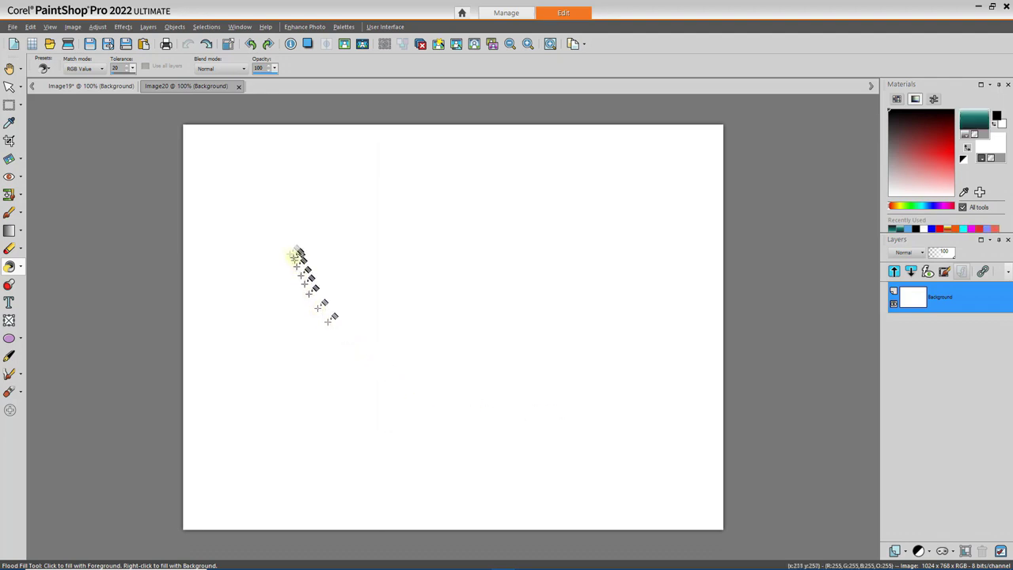
Flood fill the blank canvas with the gradient and clear a tall rectangular selection in its left half to white
{"action": "left_click", "coordinate": [268, 241]}
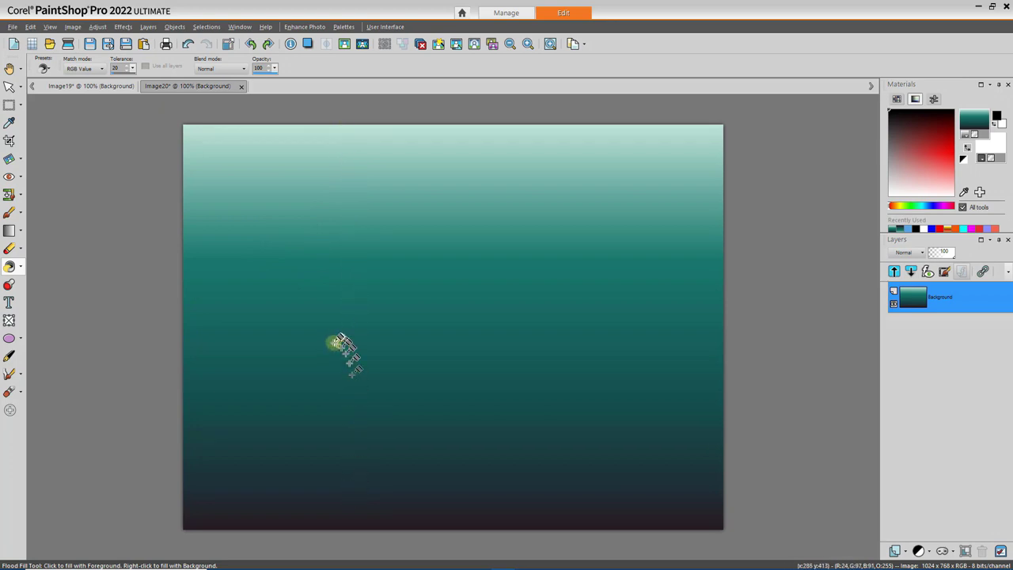
{"action": "left_click", "coordinate": [7, 106]}
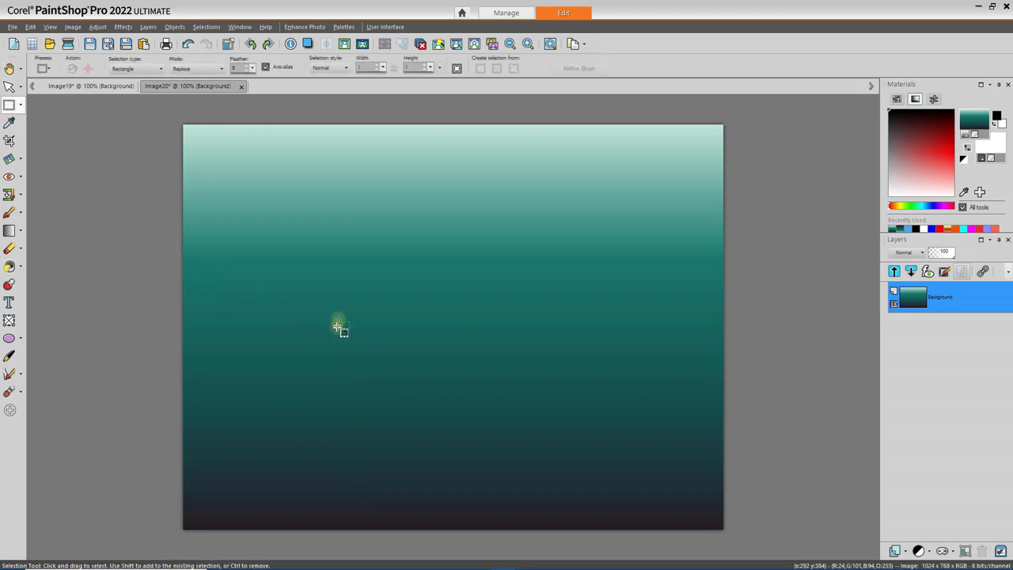
{"action": "mouse_move", "coordinate": [264, 151]}
{"action": "left_mouse_down"}
{"action": "mouse_move", "coordinate": [301, 272]}
{"action": "mouse_move", "coordinate": [384, 458]}
{"action": "left_mouse_up"}
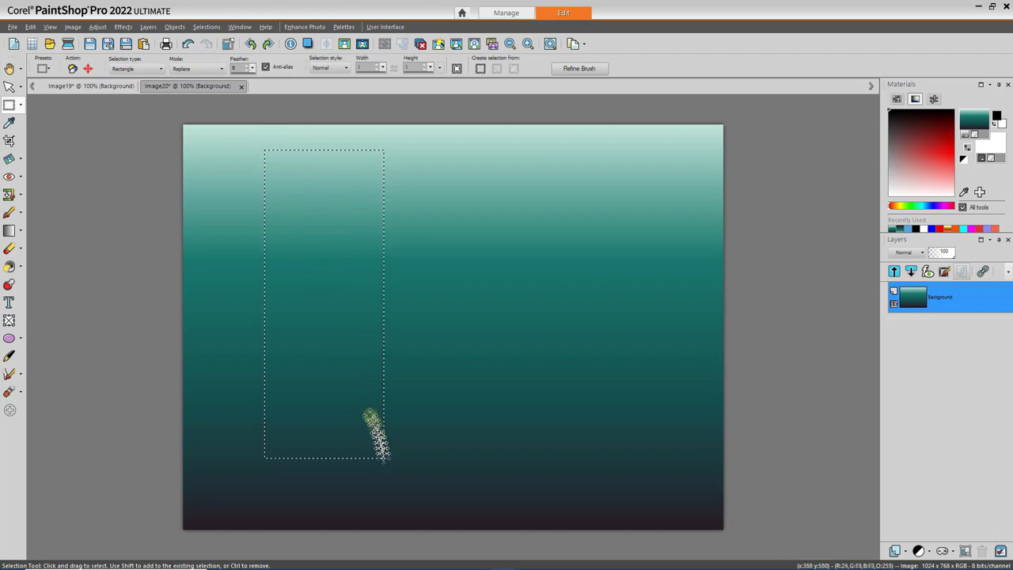
{"action": "key", "text": "Delete"}
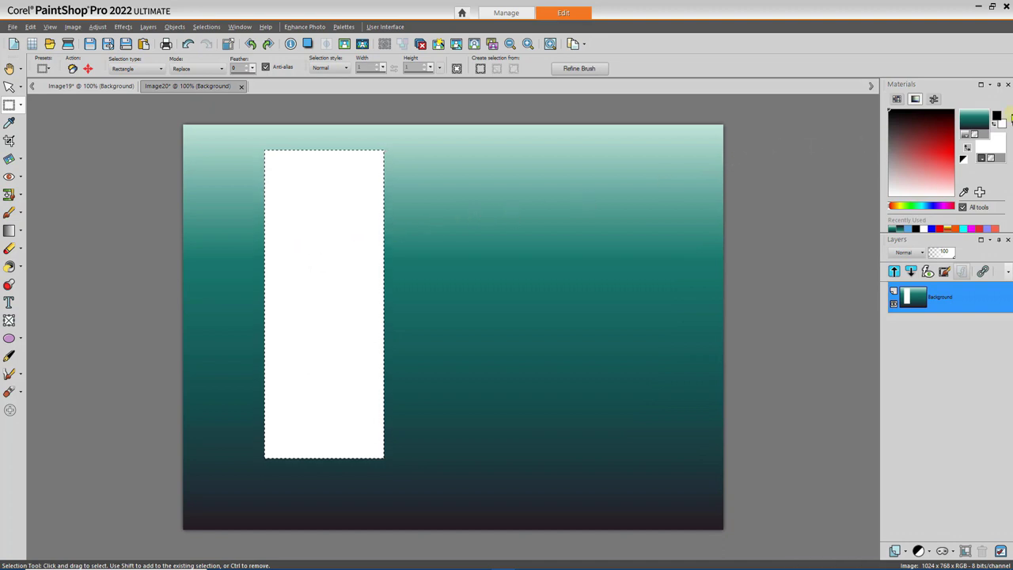
Invert the foreground's Aqua Hues gradient and flood fill the cleared tall rectangle with it
{"action": "left_click", "coordinate": [974, 117]}
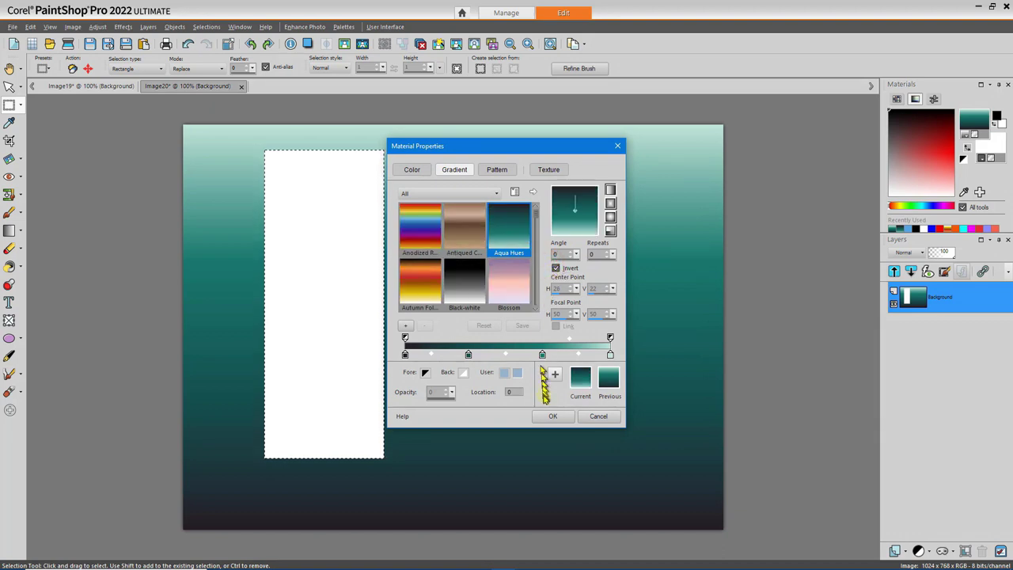
{"action": "left_click", "coordinate": [552, 416]}
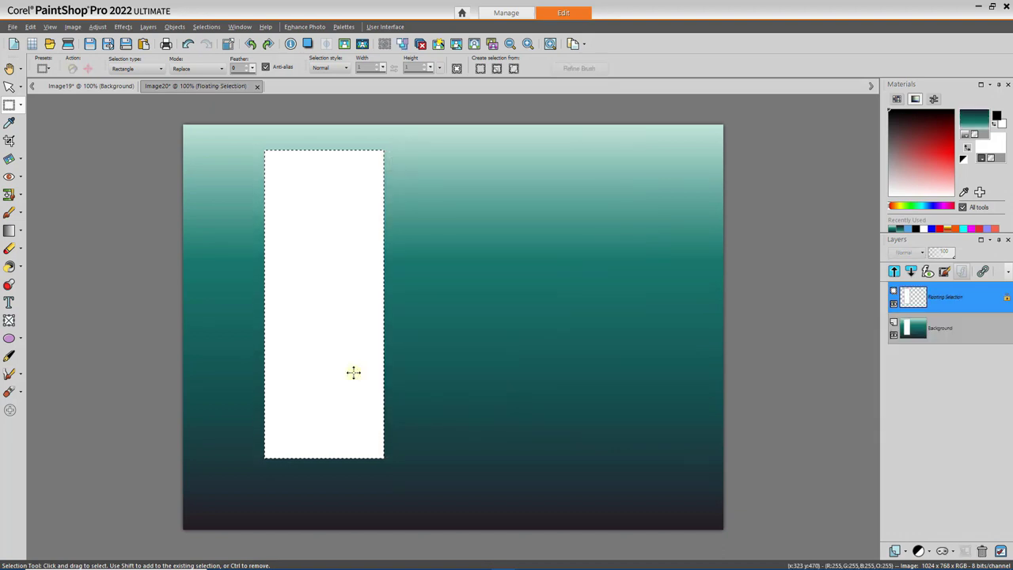
{"action": "left_click", "coordinate": [9, 269]}
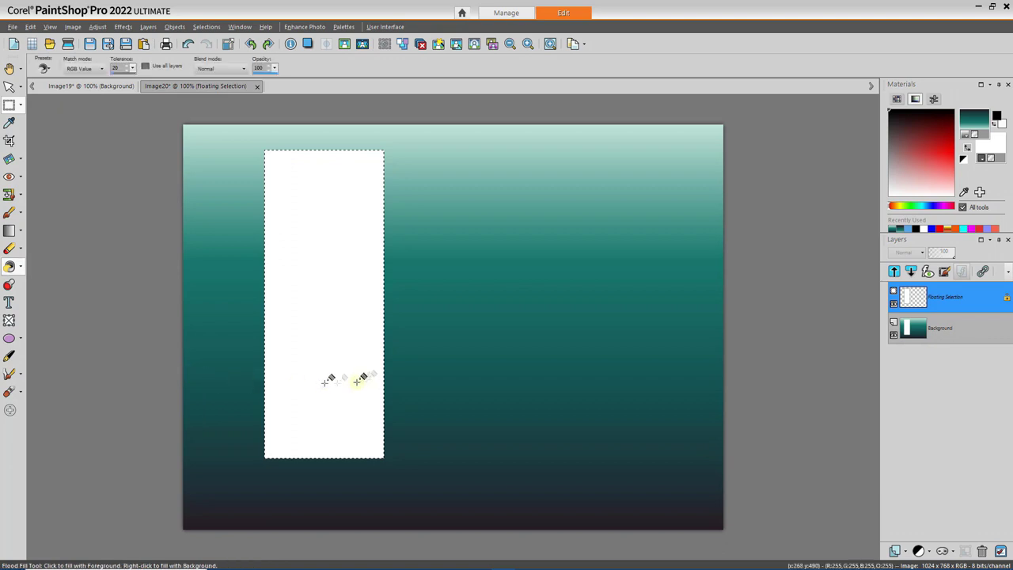
{"action": "left_click", "coordinate": [338, 338]}
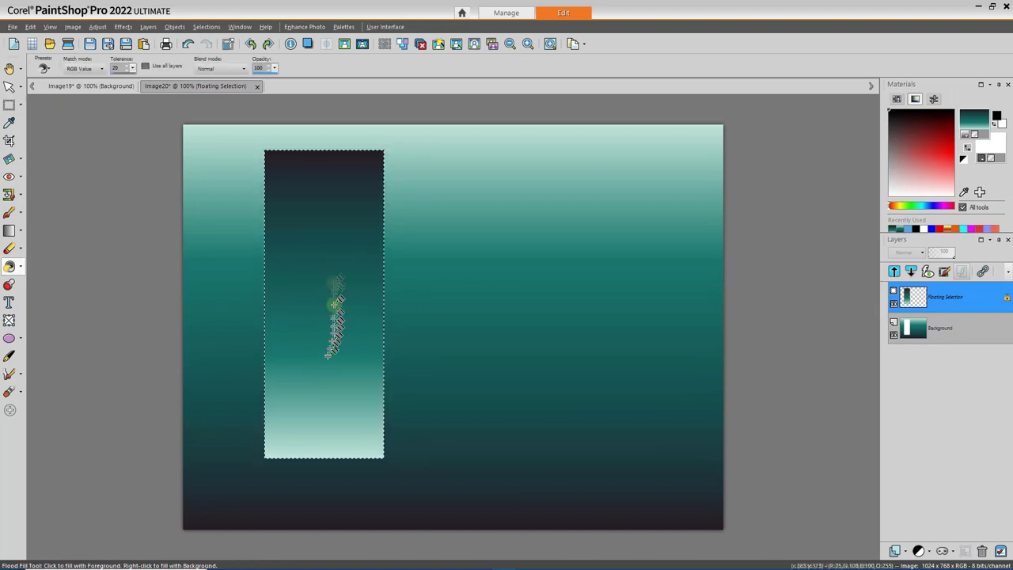
Select a roughly square area beside the tall rectangle and clear it to white
{"action": "left_click", "coordinate": [9, 105]}
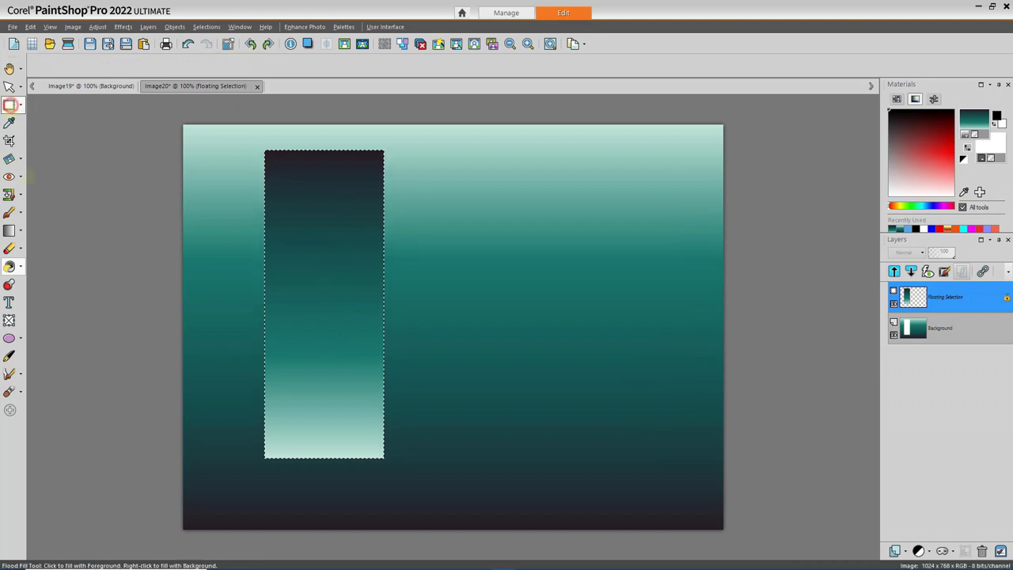
{"action": "left_click_drag", "start_coordinate": [422, 211], "coordinate": [622, 402]}
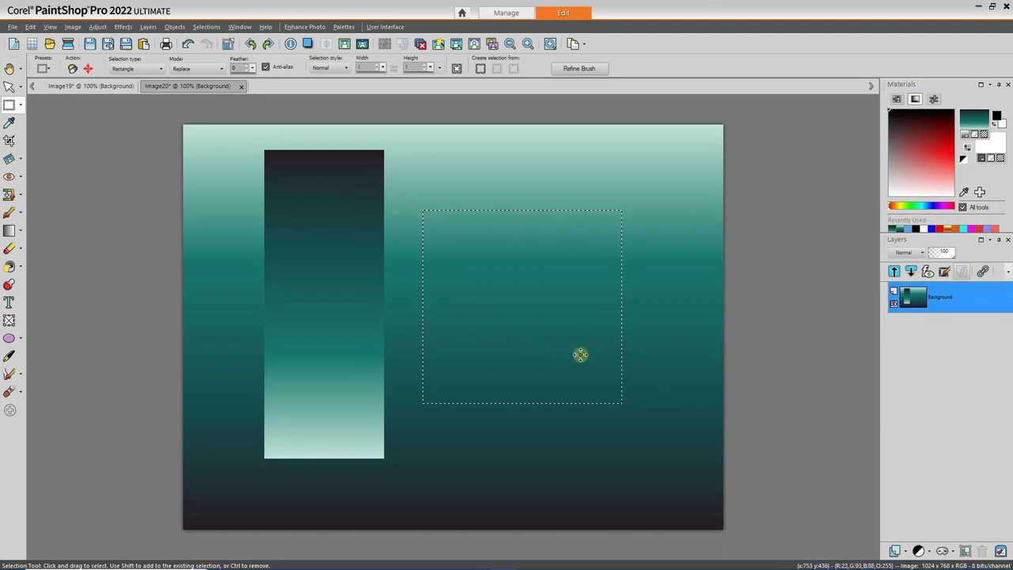
{"action": "key", "text": "Delete"}
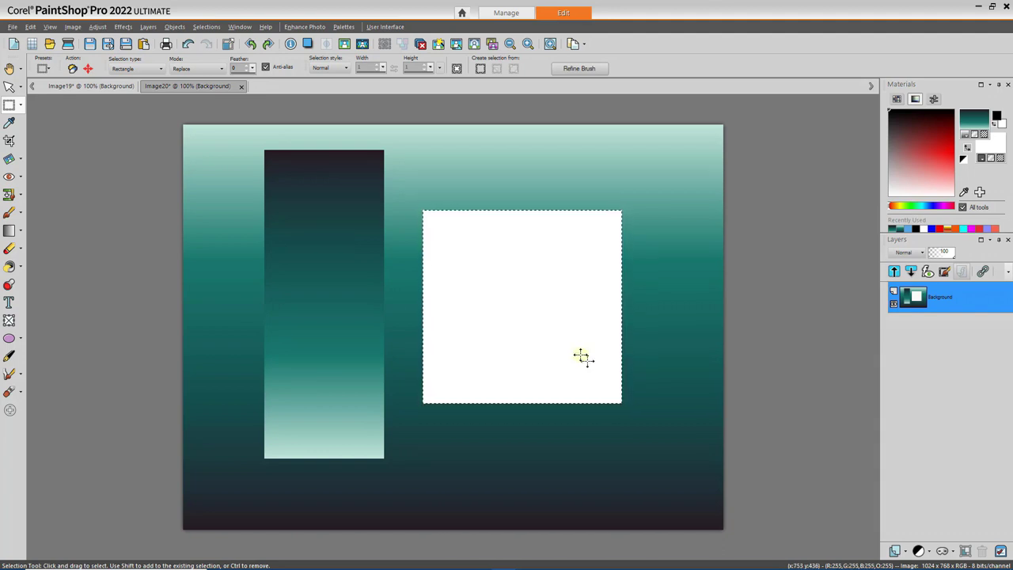
Change the Aqua Hues gradient to Sunburst style with its focal point at 73, 29 and flood fill the cleared square
{"action": "left_click", "coordinate": [9, 266]}
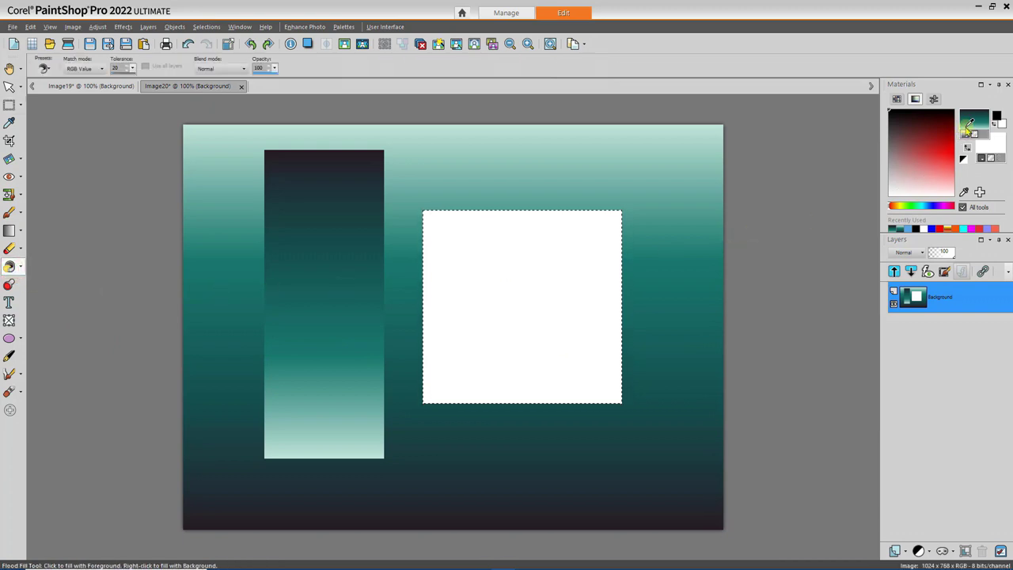
{"action": "left_click", "coordinate": [969, 128]}
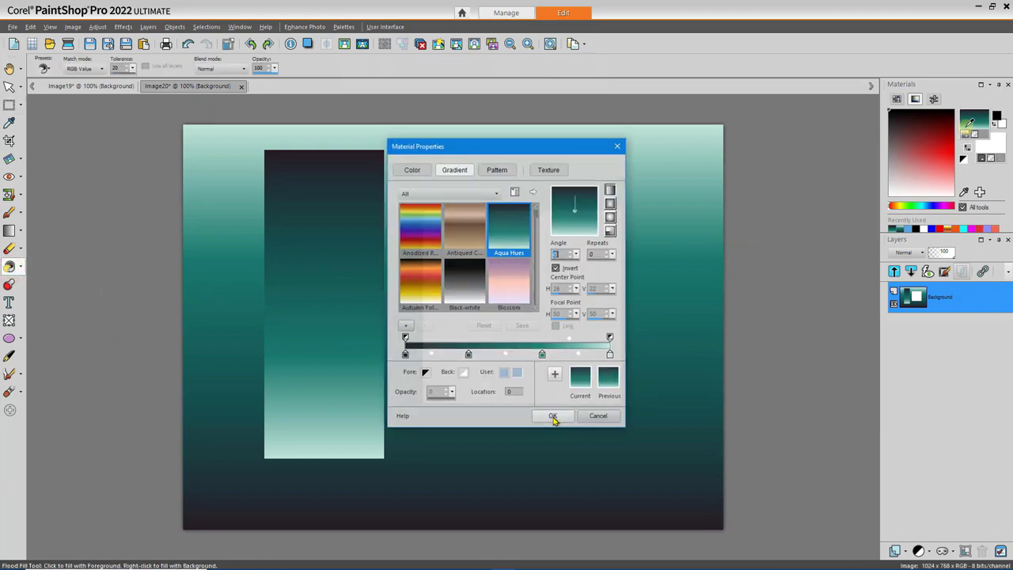
{"action": "left_click", "coordinate": [611, 216]}
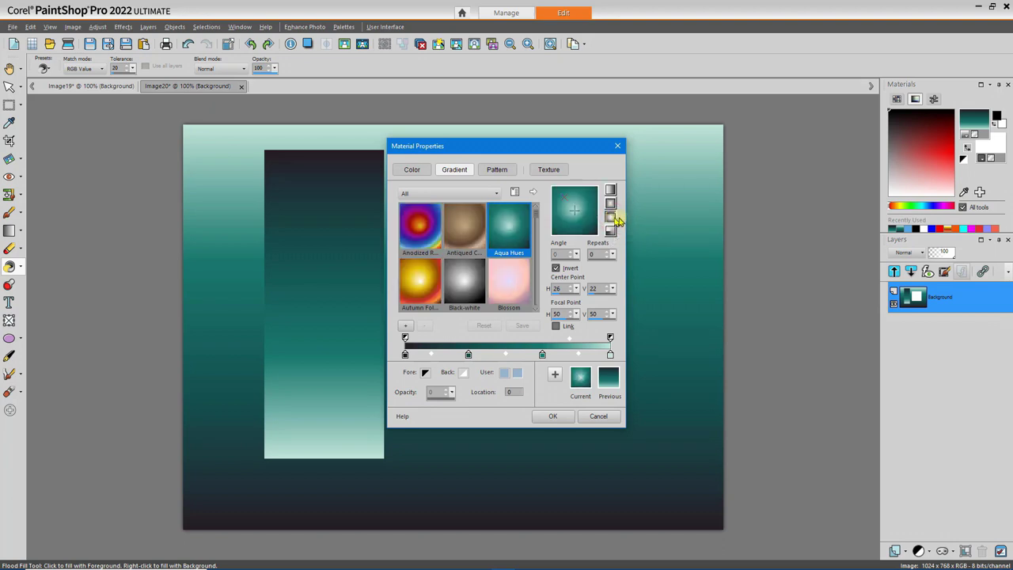
{"action": "left_click", "coordinate": [611, 230]}
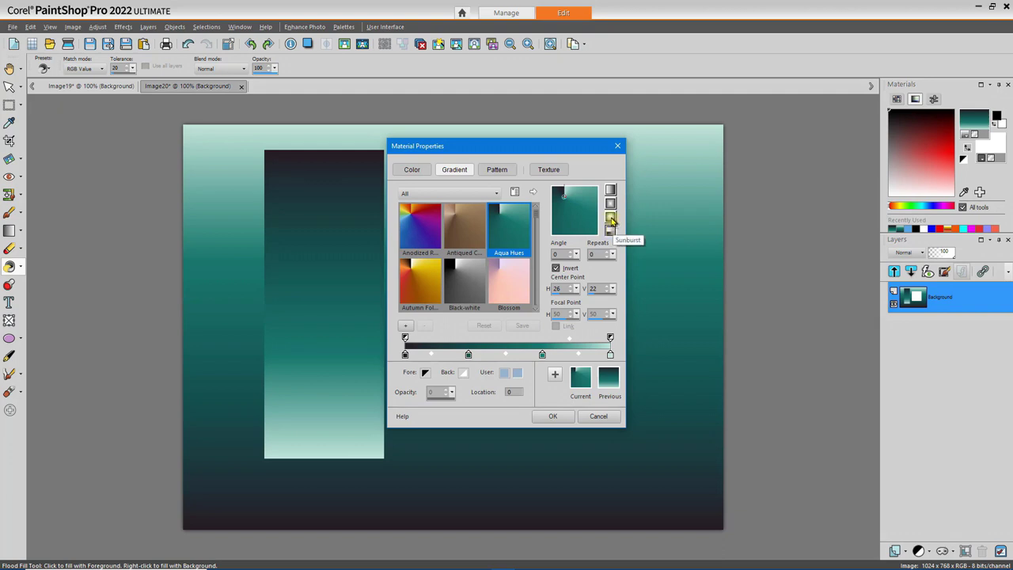
{"action": "left_click", "coordinate": [611, 219]}
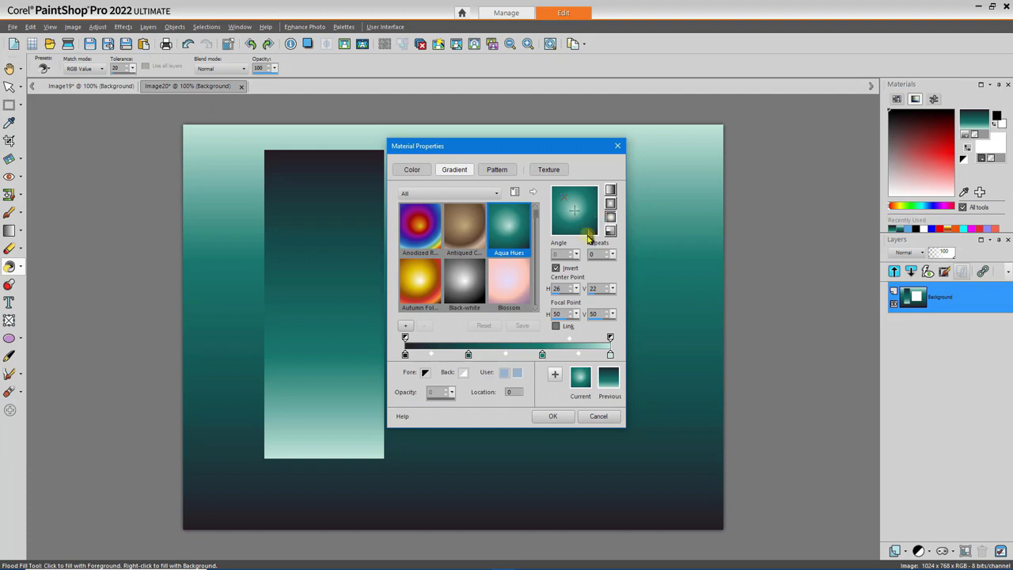
{"action": "double_click", "coordinate": [559, 290]}
{"action": "left_click_drag", "start_coordinate": [575, 208], "coordinate": [585, 201]}
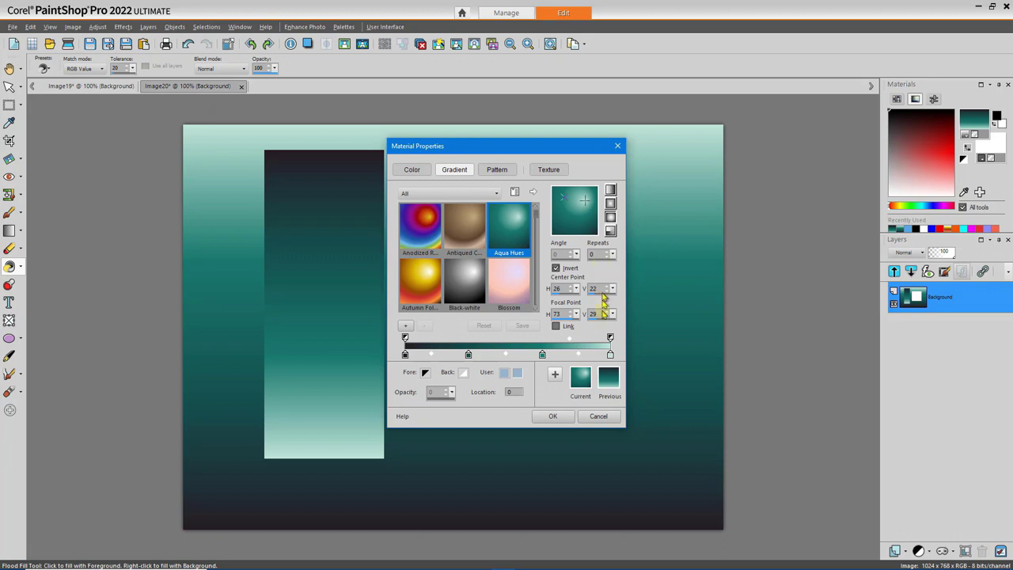
{"action": "left_click", "coordinate": [554, 417]}
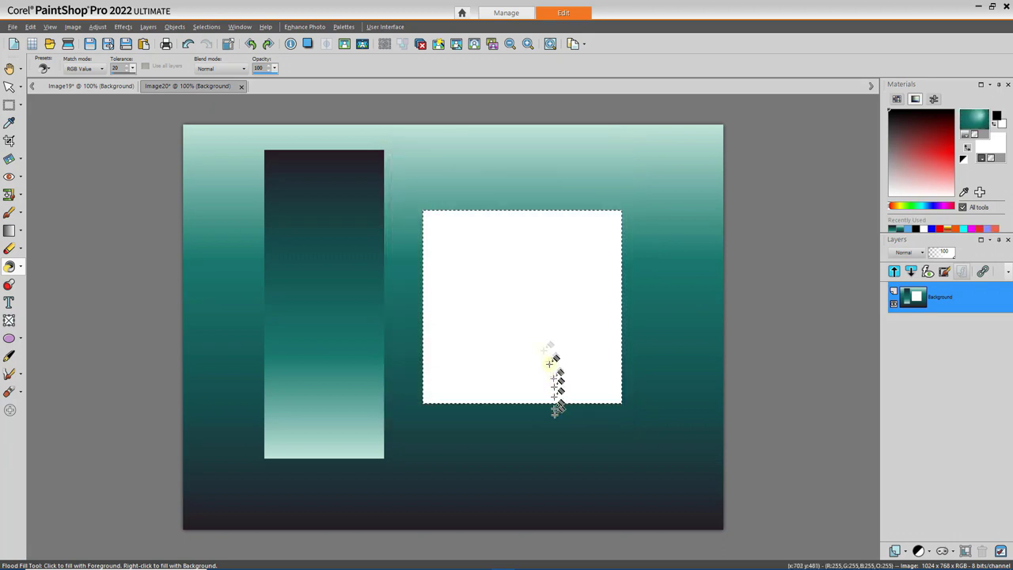
{"action": "left_click", "coordinate": [526, 305]}
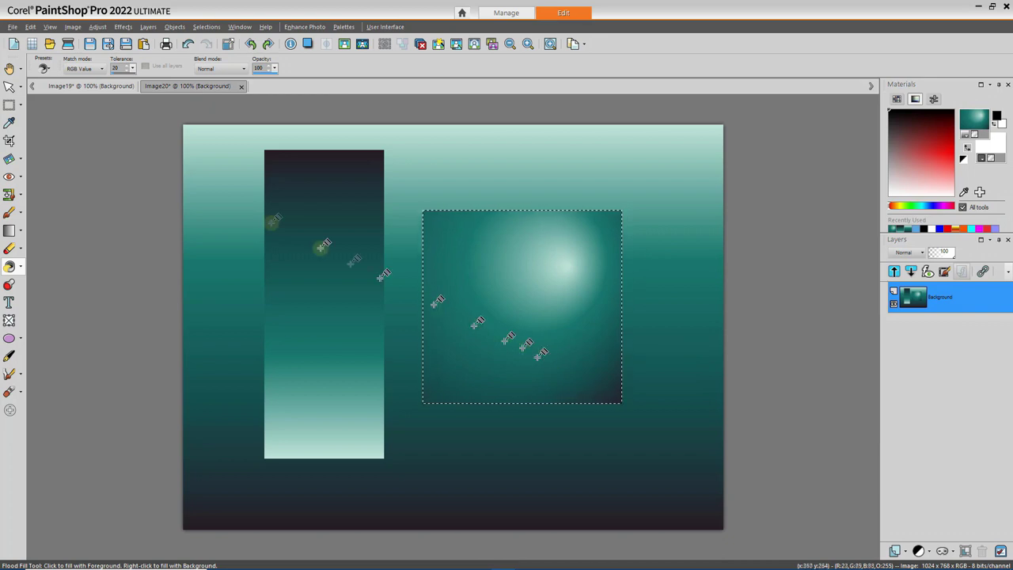
Create a new 1024 x 768 pixel image and set the foreground material to the linear blue Duotone gradient
{"action": "left_click", "coordinate": [14, 46]}
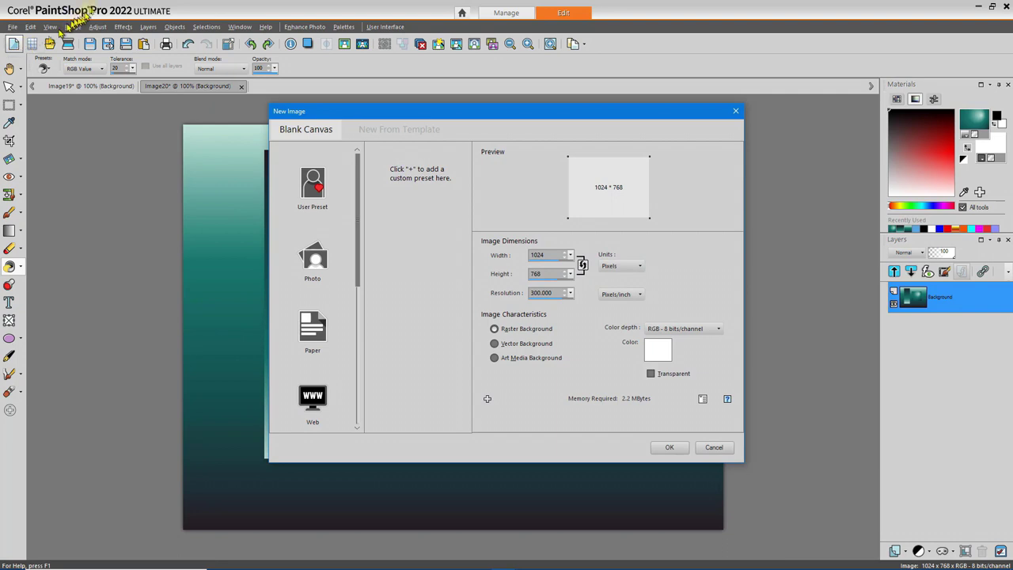
{"action": "left_click", "coordinate": [669, 448]}
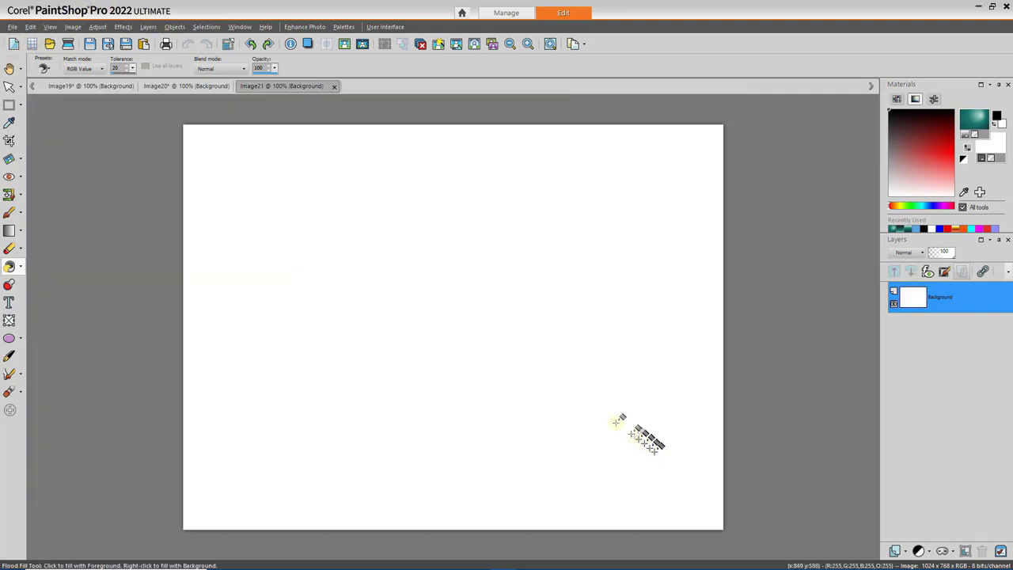
{"action": "left_click", "coordinate": [977, 119]}
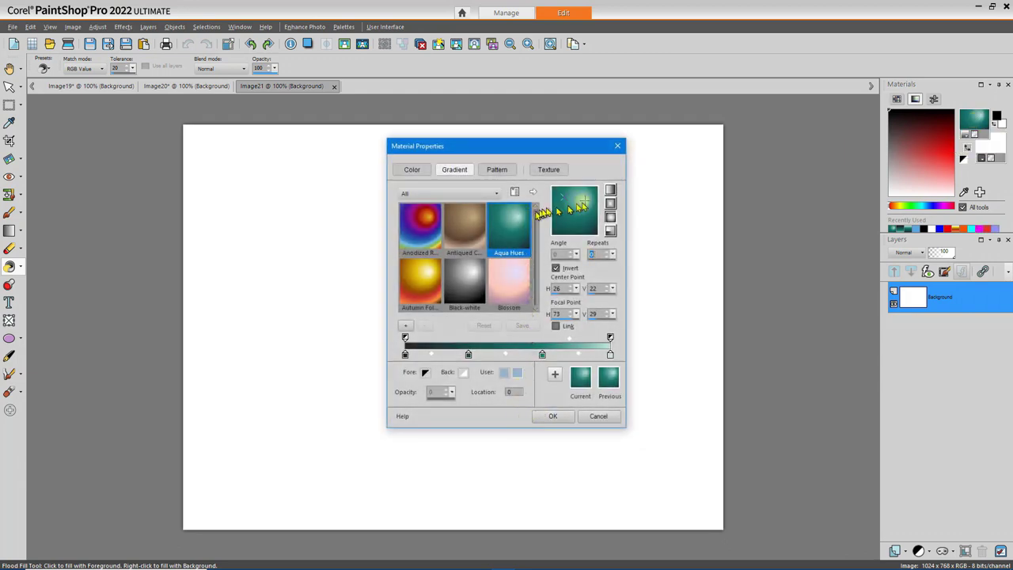
{"action": "left_click", "coordinate": [611, 191]}
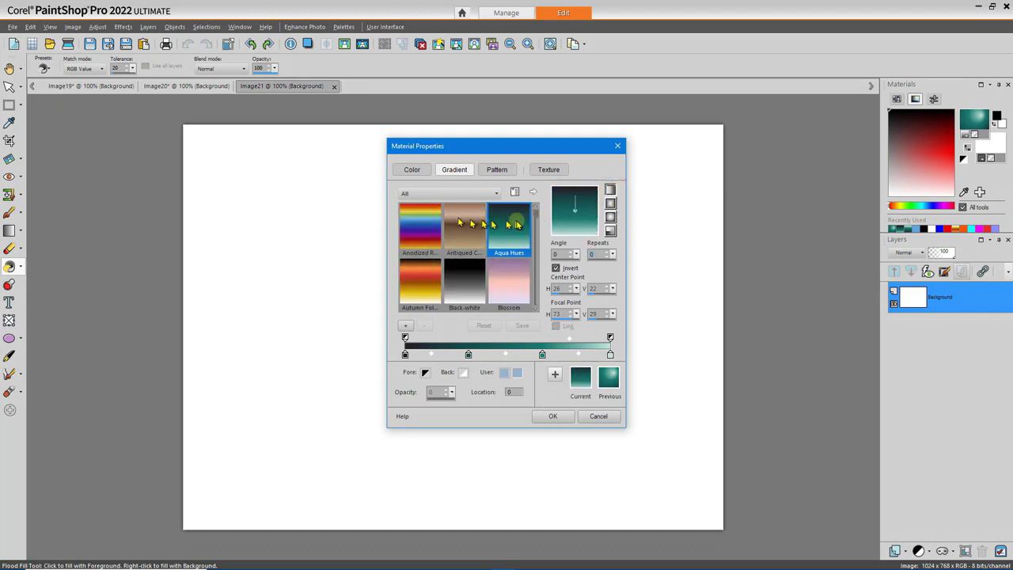
{"action": "mouse_move", "coordinate": [536, 215]}
{"action": "left_mouse_down"}
{"action": "mouse_move", "coordinate": [537, 271]}
{"action": "mouse_move", "coordinate": [534, 217]}
{"action": "mouse_move", "coordinate": [538, 235]}
{"action": "left_mouse_up"}
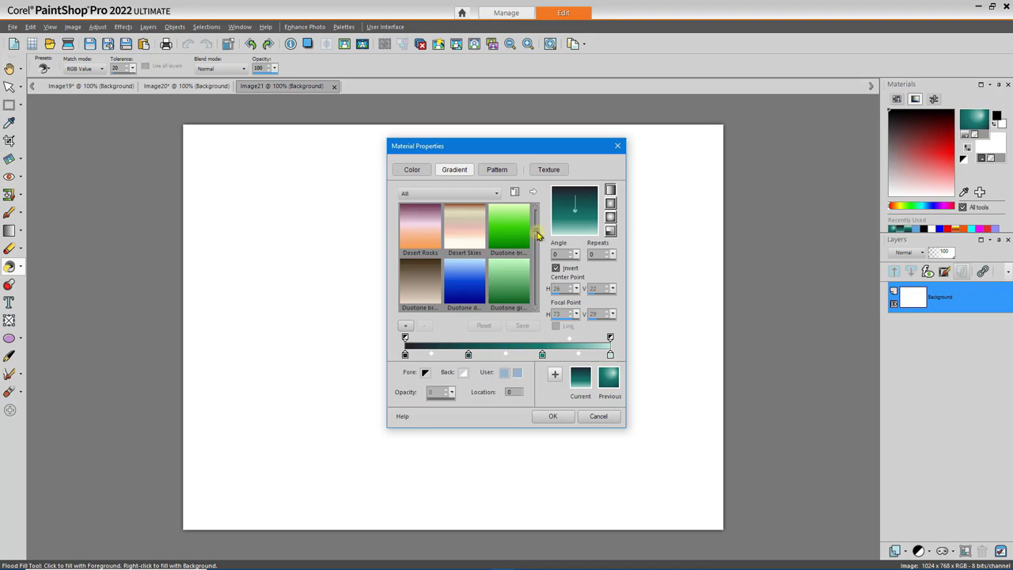
{"action": "left_click", "coordinate": [459, 282]}
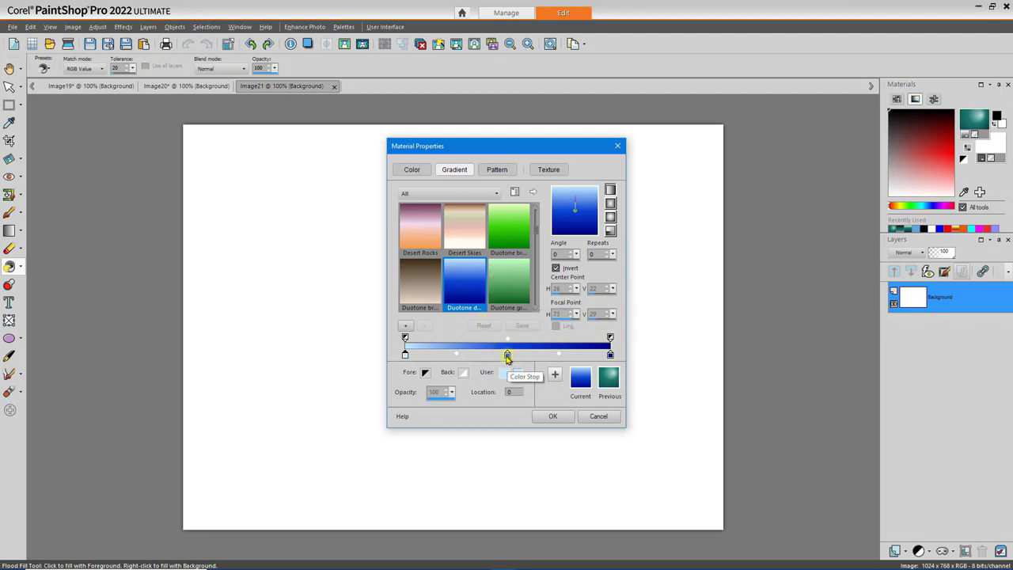
Save the blue gradient with its middle color stop moved to location 21 and flood fill the blank image with it
{"action": "left_click", "coordinate": [507, 355]}
{"action": "left_click_drag", "start_coordinate": [519, 357], "coordinate": [552, 355]}
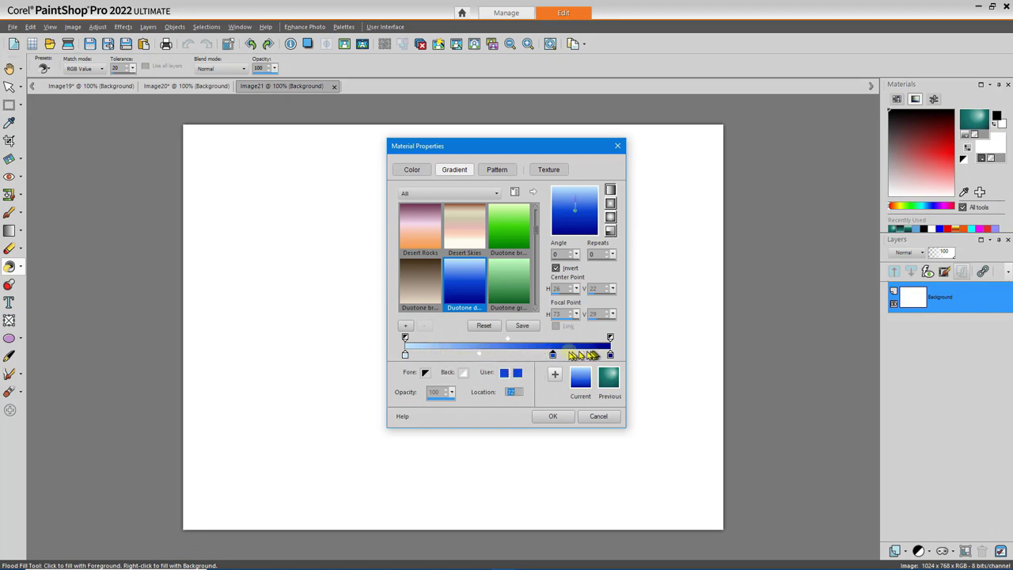
{"action": "left_click_drag", "start_coordinate": [553, 357], "coordinate": [450, 357]}
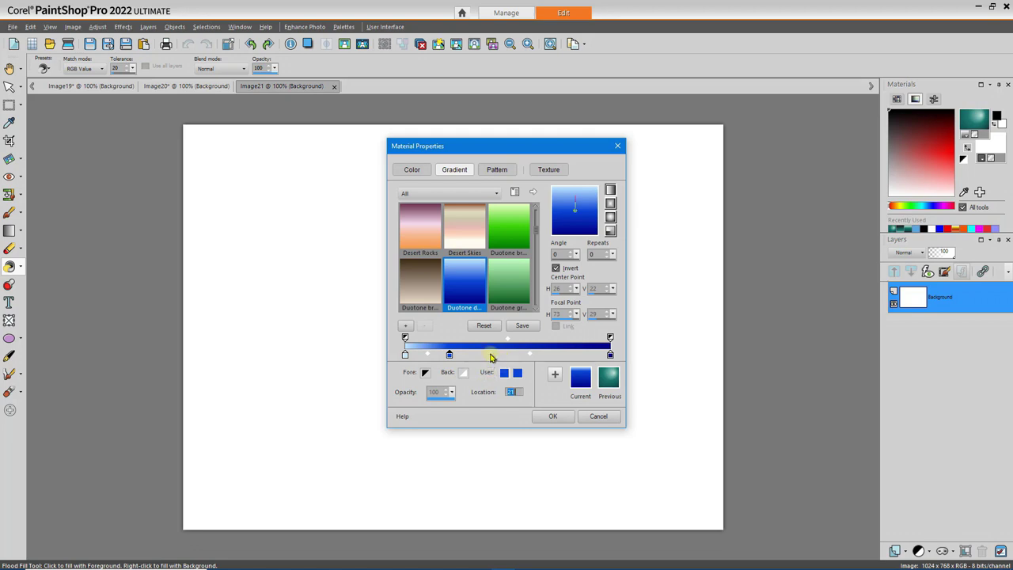
{"action": "left_click", "coordinate": [520, 328]}
{"action": "left_click", "coordinate": [463, 320]}
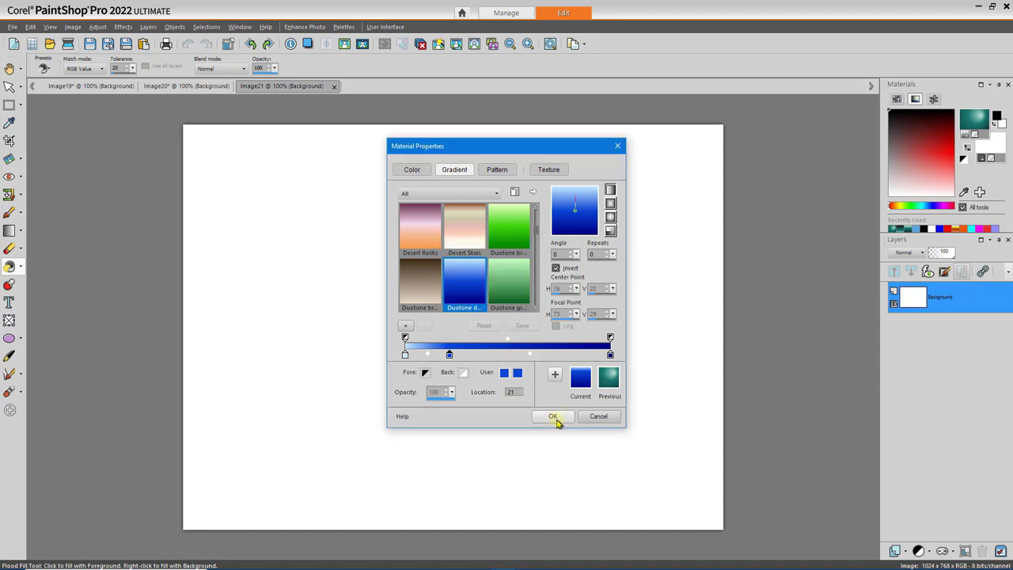
{"action": "left_click", "coordinate": [554, 417]}
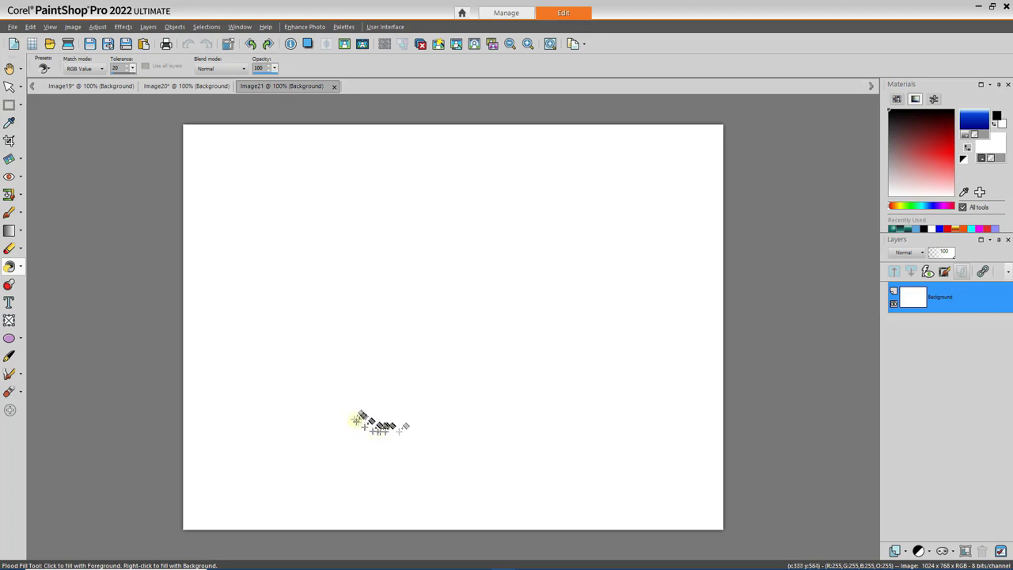
{"action": "left_click", "coordinate": [226, 277]}
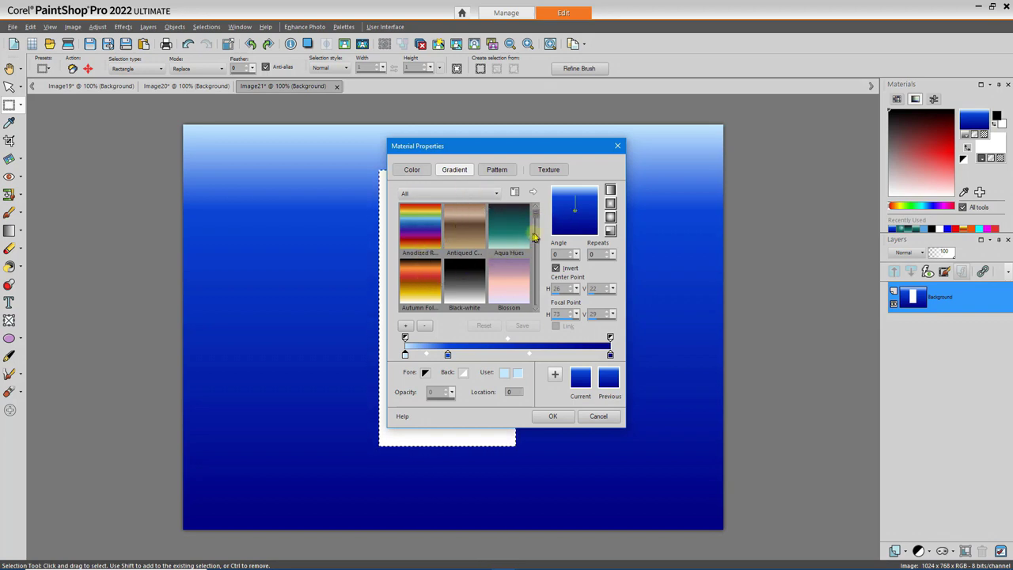
Set the foreground material for the white rectangle to the Autumn Foliage gradient in Sunburst style with Invert turned off
{"action": "left_click", "coordinate": [611, 205]}
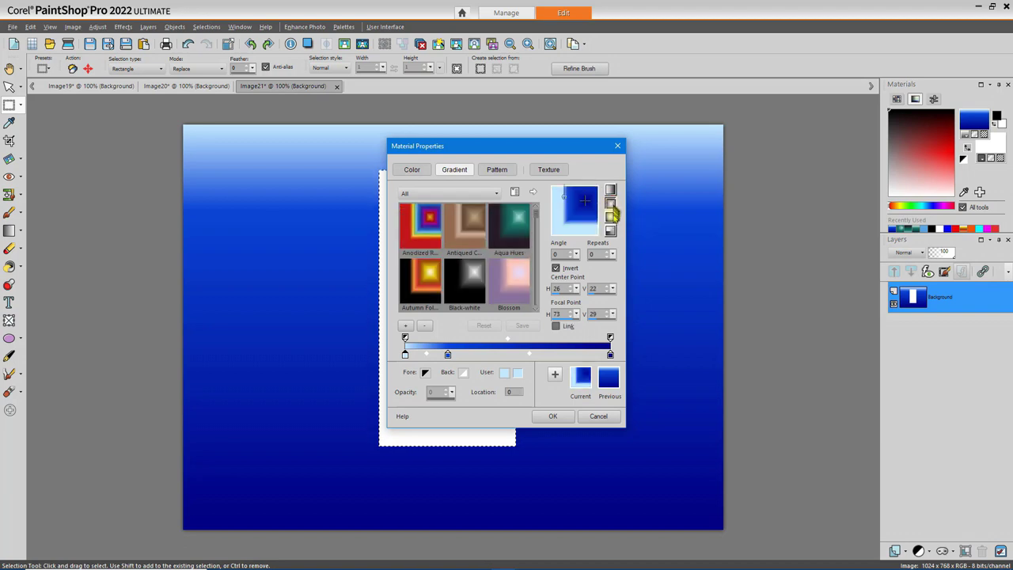
{"action": "left_click", "coordinate": [610, 216]}
{"action": "left_click", "coordinate": [421, 282]}
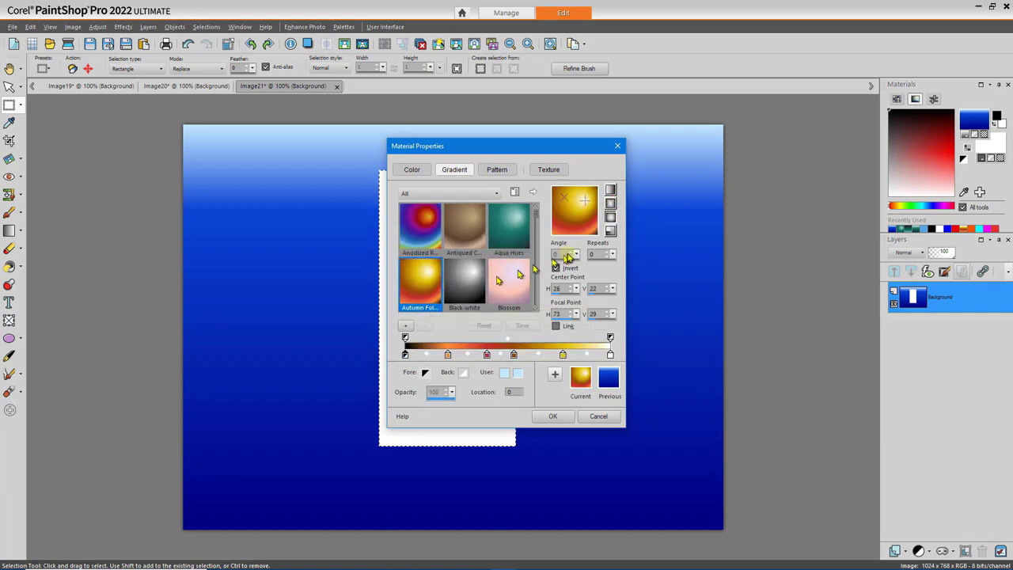
{"action": "left_click", "coordinate": [610, 193]}
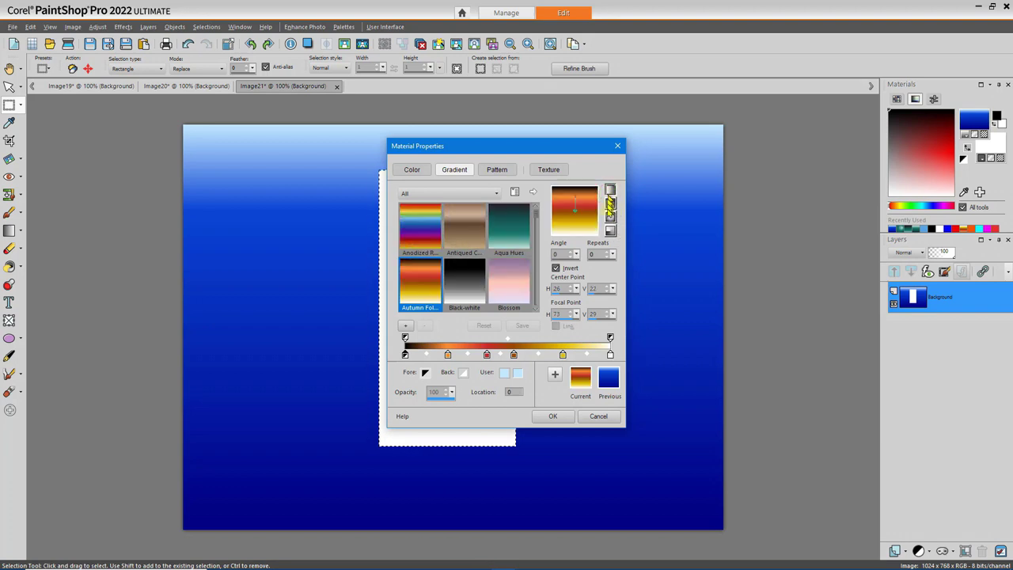
{"action": "left_click", "coordinate": [557, 269]}
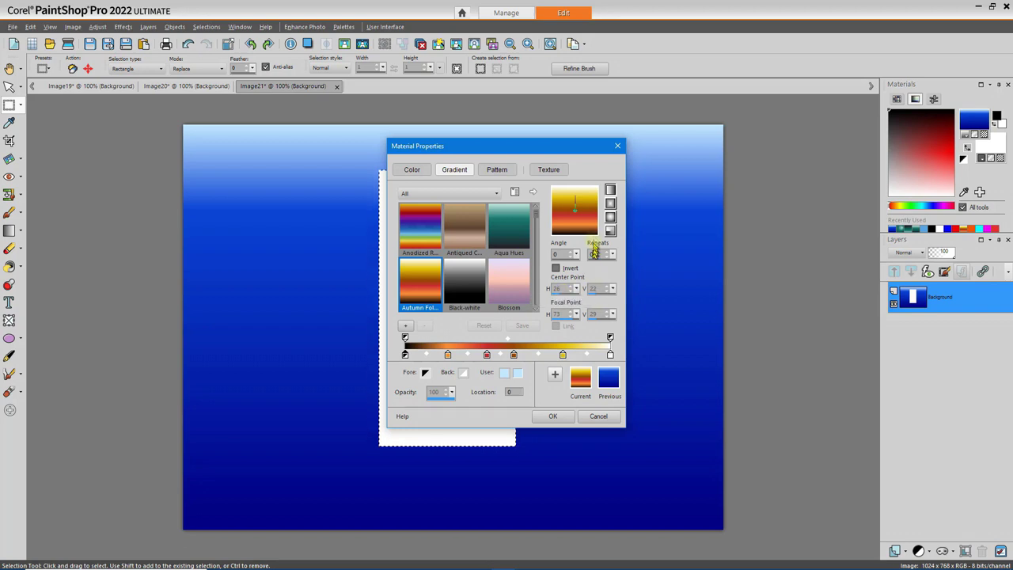
{"action": "left_click", "coordinate": [611, 216]}
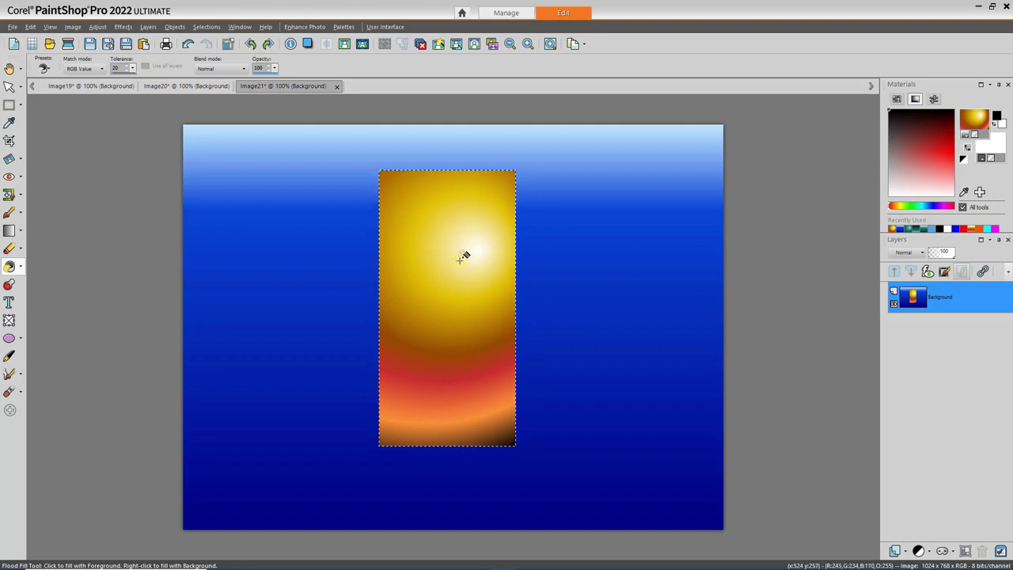
Invert the selection, clear the area around the rectangle, and try flood filling it with the Autumn Foliage Sunburst gradient
{"action": "left_click", "coordinate": [207, 27]}
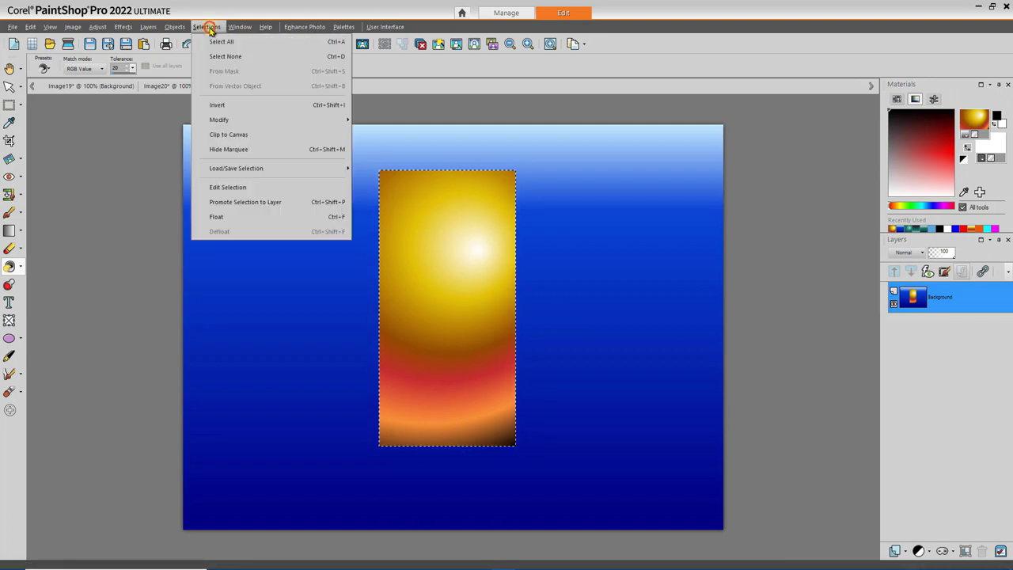
{"action": "left_click", "coordinate": [224, 109]}
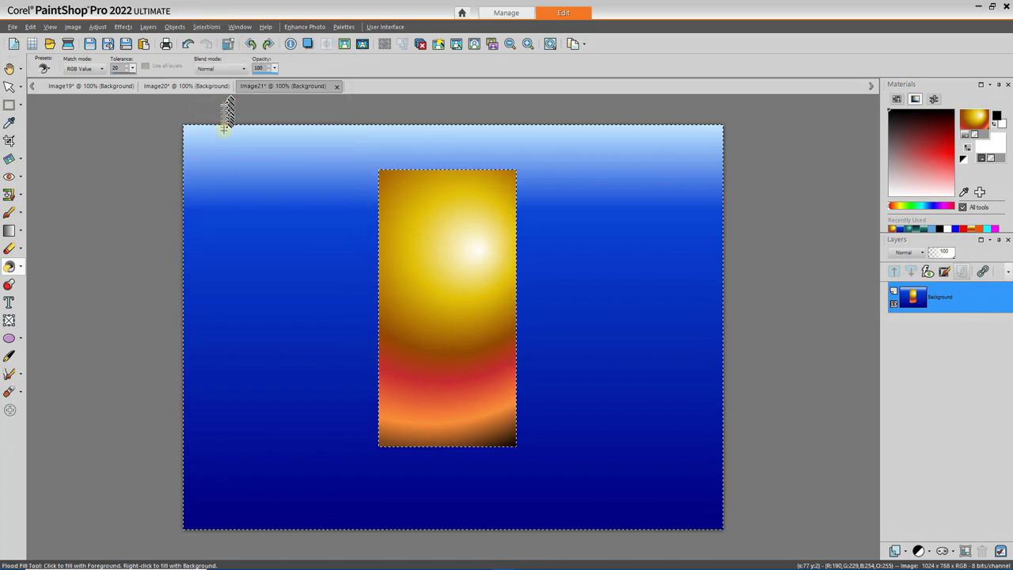
{"action": "left_click", "coordinate": [318, 216]}
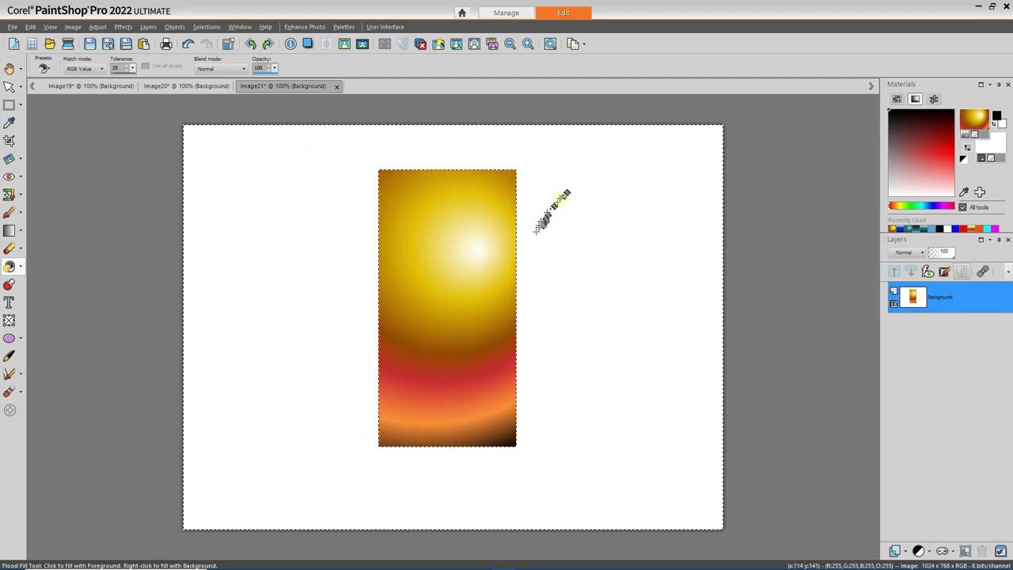
{"action": "left_click", "coordinate": [590, 208]}
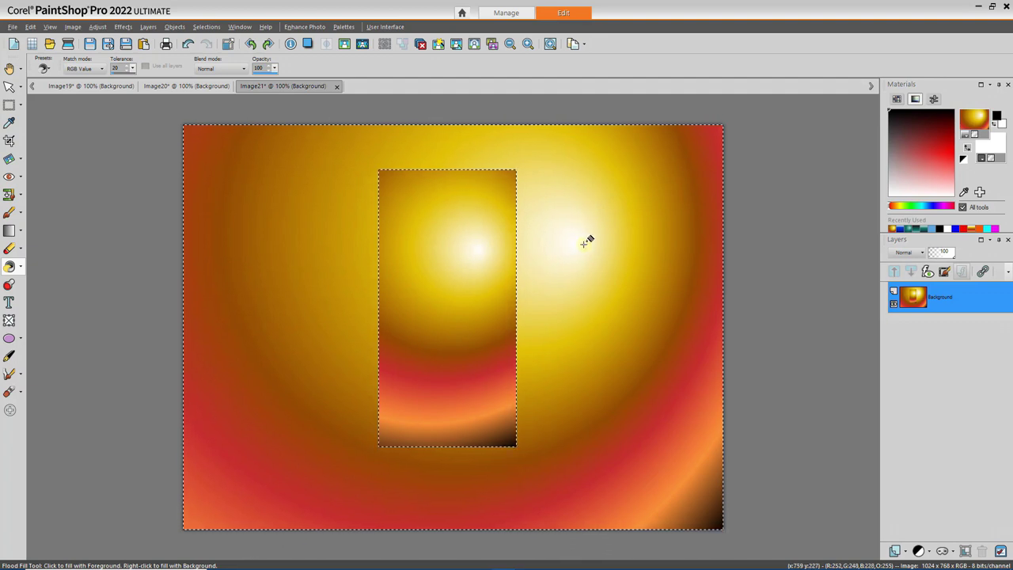
{"action": "key", "text": "ctrl+z"}
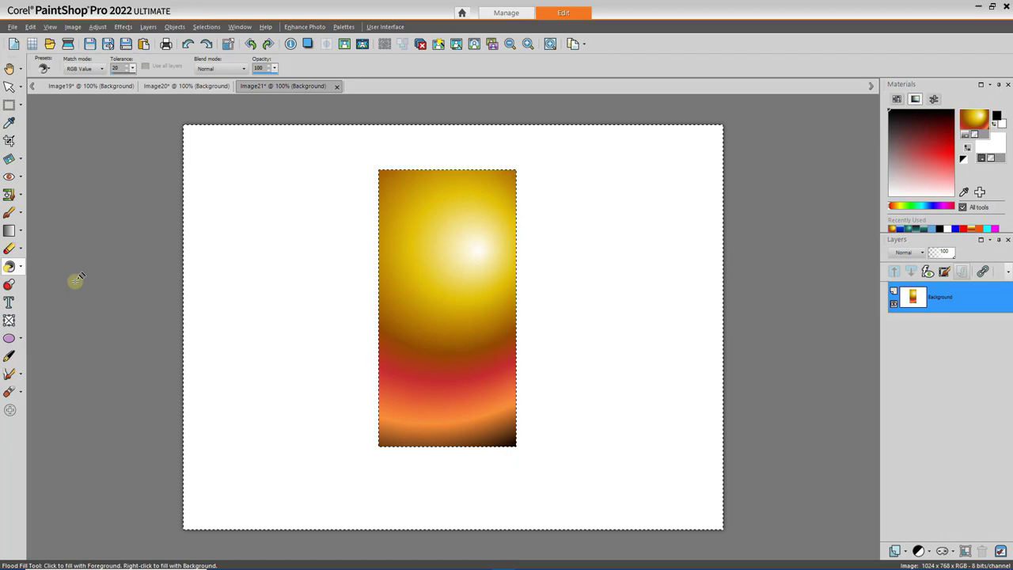
Draw a vector ellipse with radii of about 160 by 141 pixels near the middle of the white canvas
{"action": "left_click", "coordinate": [10, 340]}
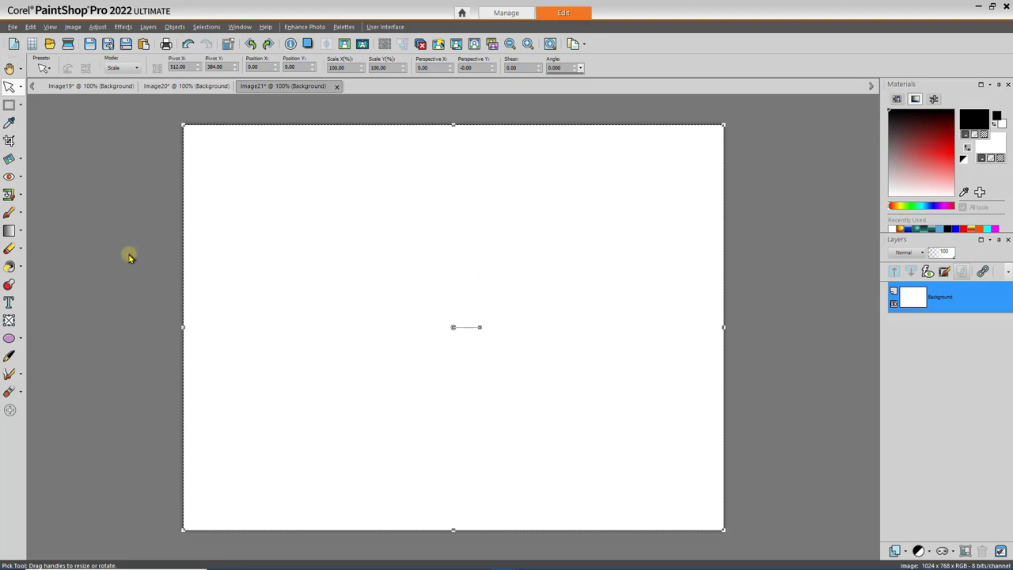
{"action": "left_click", "coordinate": [10, 340]}
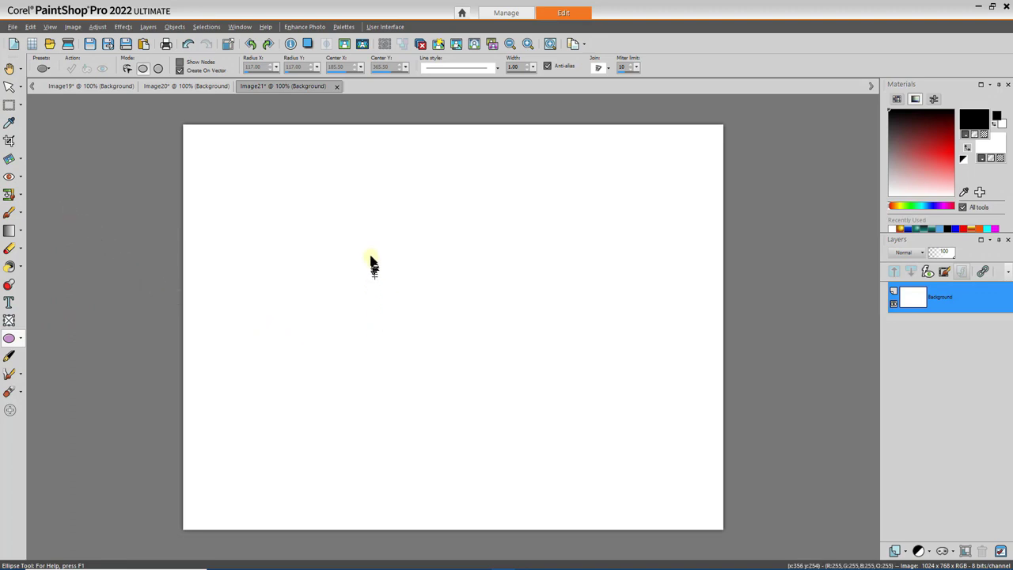
{"action": "left_click_drag", "start_coordinate": [363, 247], "coordinate": [530, 397]}
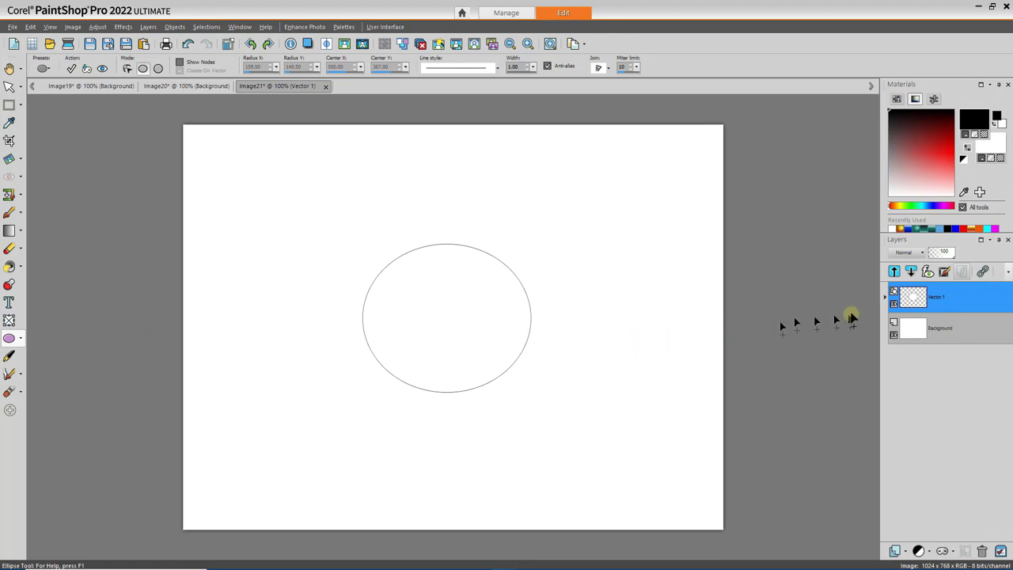
Change the ellipse's fill in its vector properties to the current Autumn Foliage Sunburst gradient
{"action": "mouse_move", "coordinate": [942, 298]}
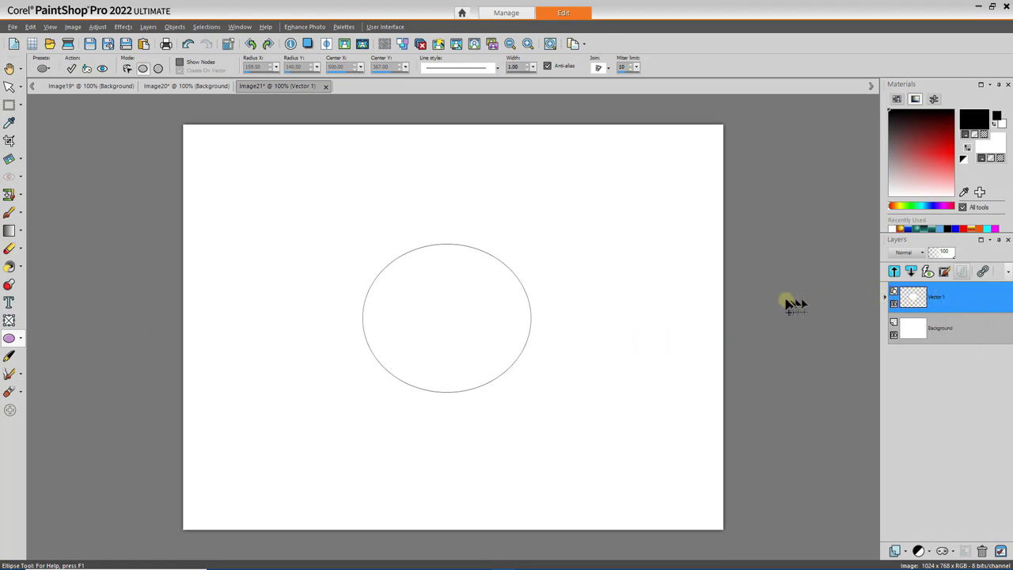
{"action": "left_click", "coordinate": [9, 87]}
{"action": "left_click", "coordinate": [365, 295]}
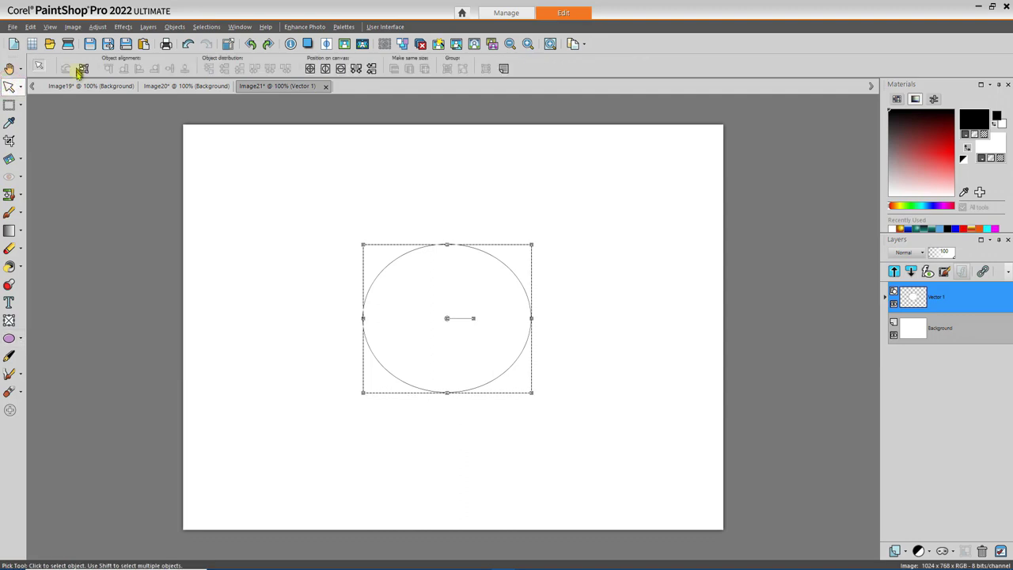
{"action": "double_click", "coordinate": [431, 303]}
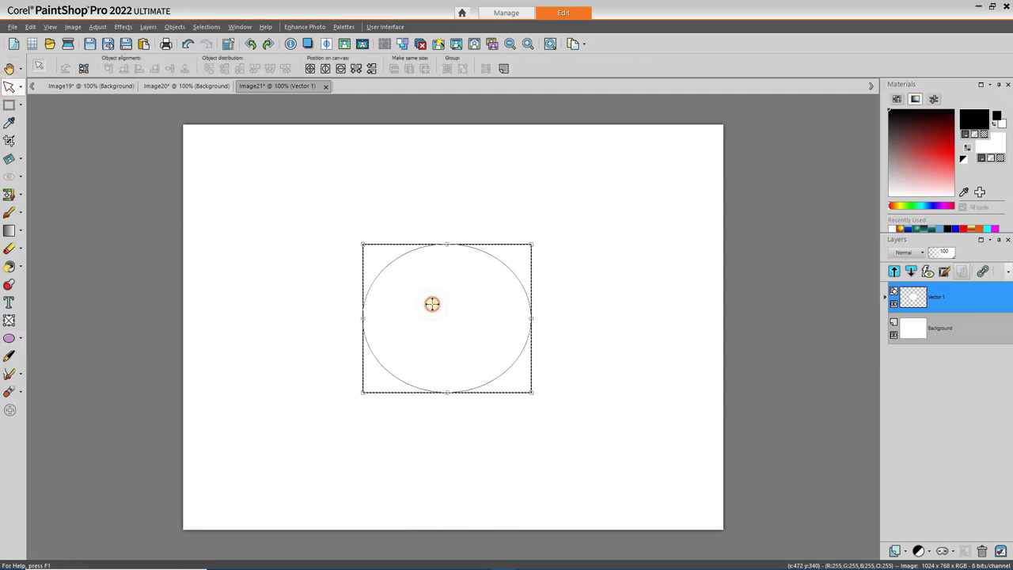
{"action": "left_click_drag", "start_coordinate": [484, 227], "coordinate": [626, 184]}
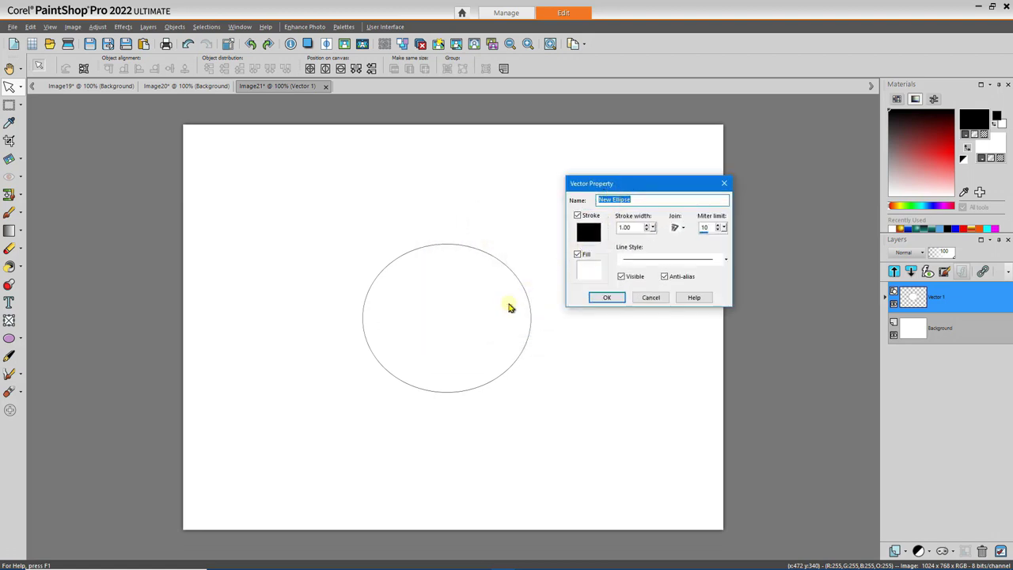
{"action": "left_click", "coordinate": [586, 267]}
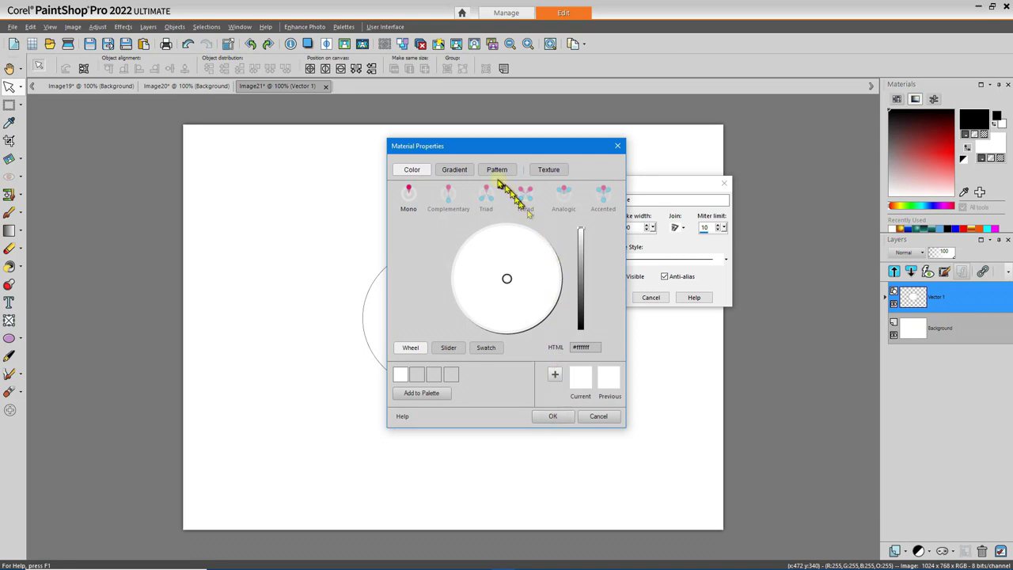
{"action": "left_click", "coordinate": [455, 169]}
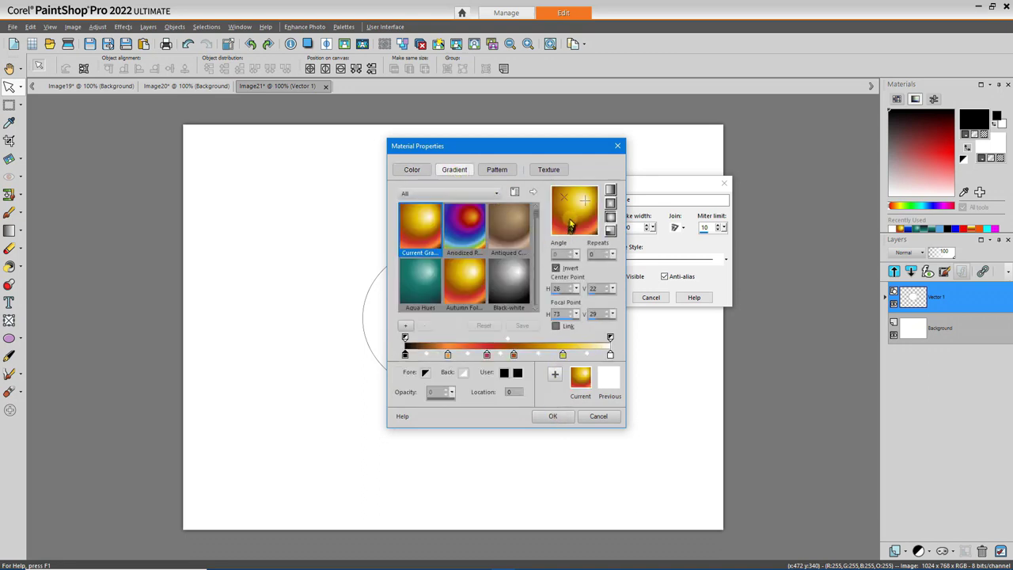
{"action": "left_click", "coordinate": [552, 416]}
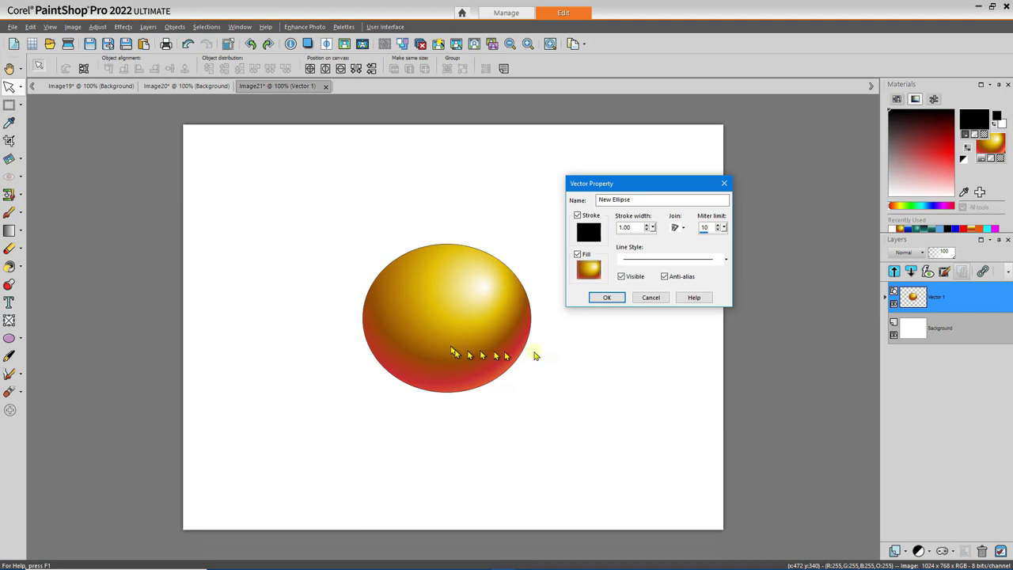
{"action": "left_click", "coordinate": [588, 270]}
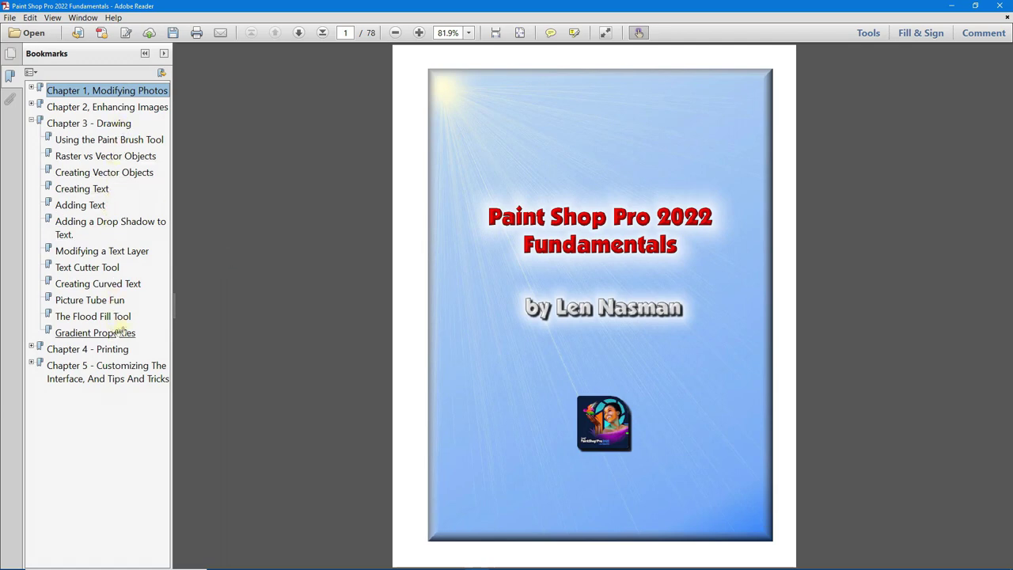
Switch to Adobe Reader and review the Chapter 1 and Chapter 2 topics in the Paint Shop Pro 2022 Fundamentals bookmarks
{"action": "left_click", "coordinate": [33, 123]}
{"action": "left_click", "coordinate": [33, 88]}
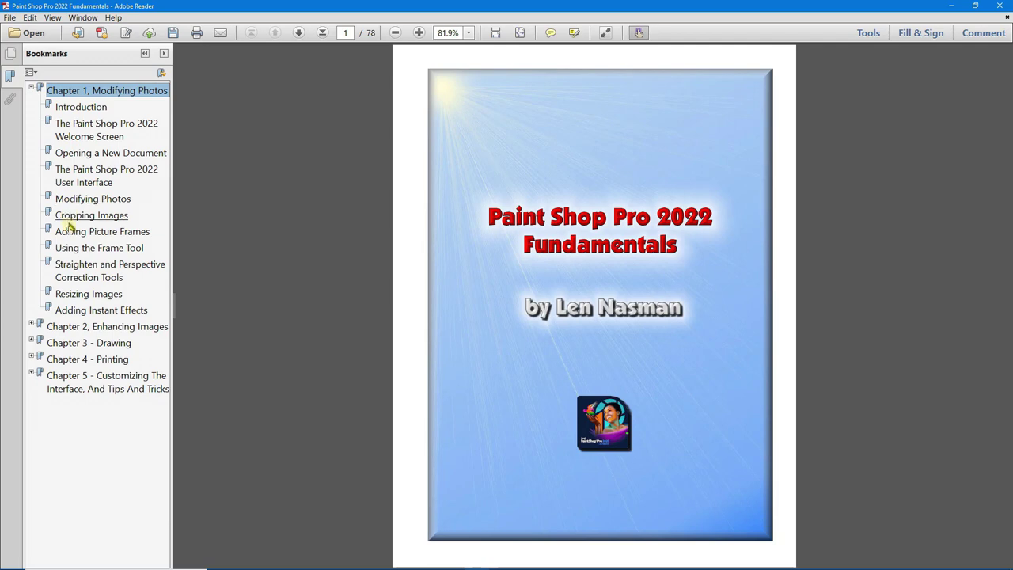
{"action": "left_click", "coordinate": [31, 89]}
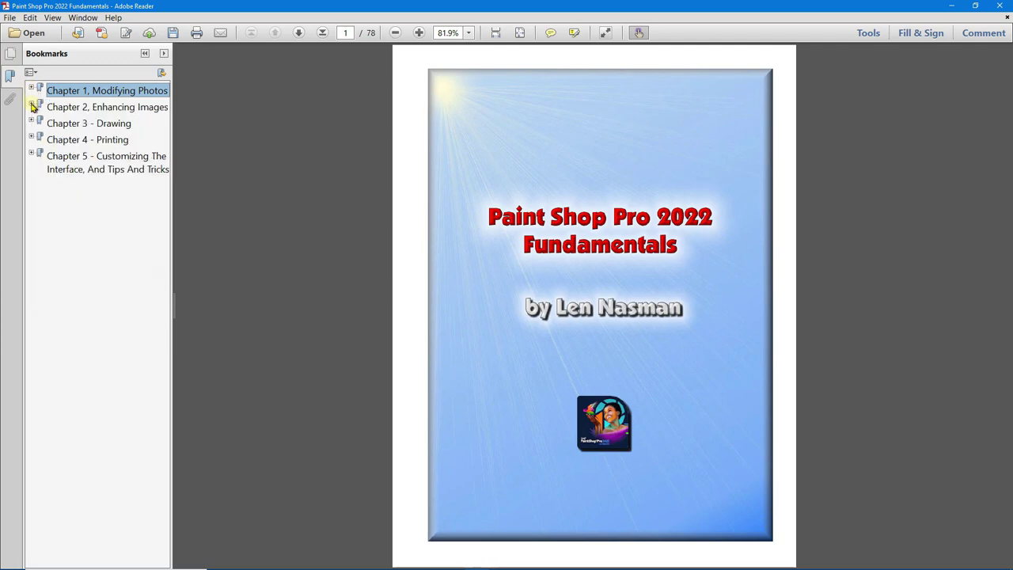
{"action": "left_click", "coordinate": [32, 106]}
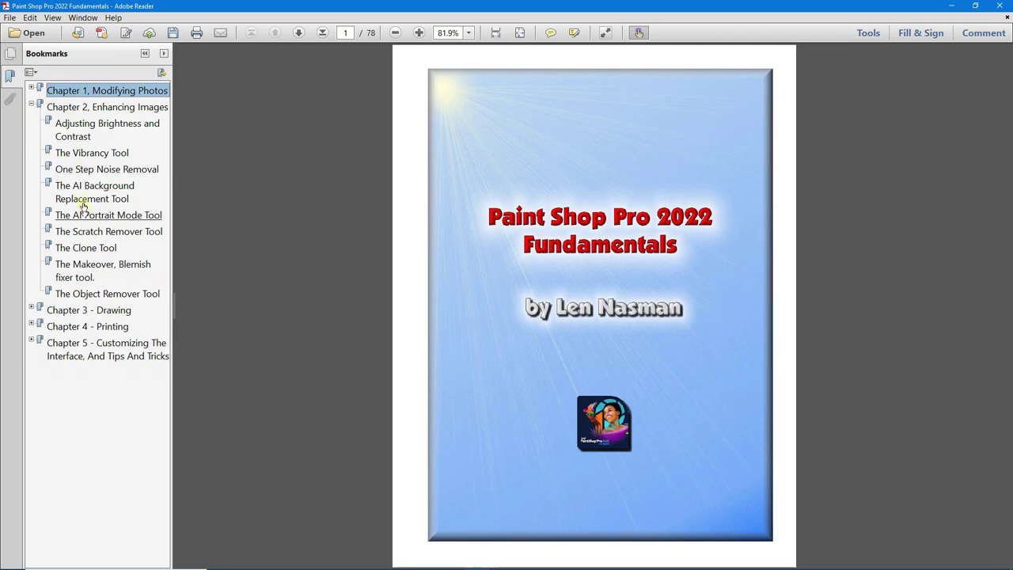